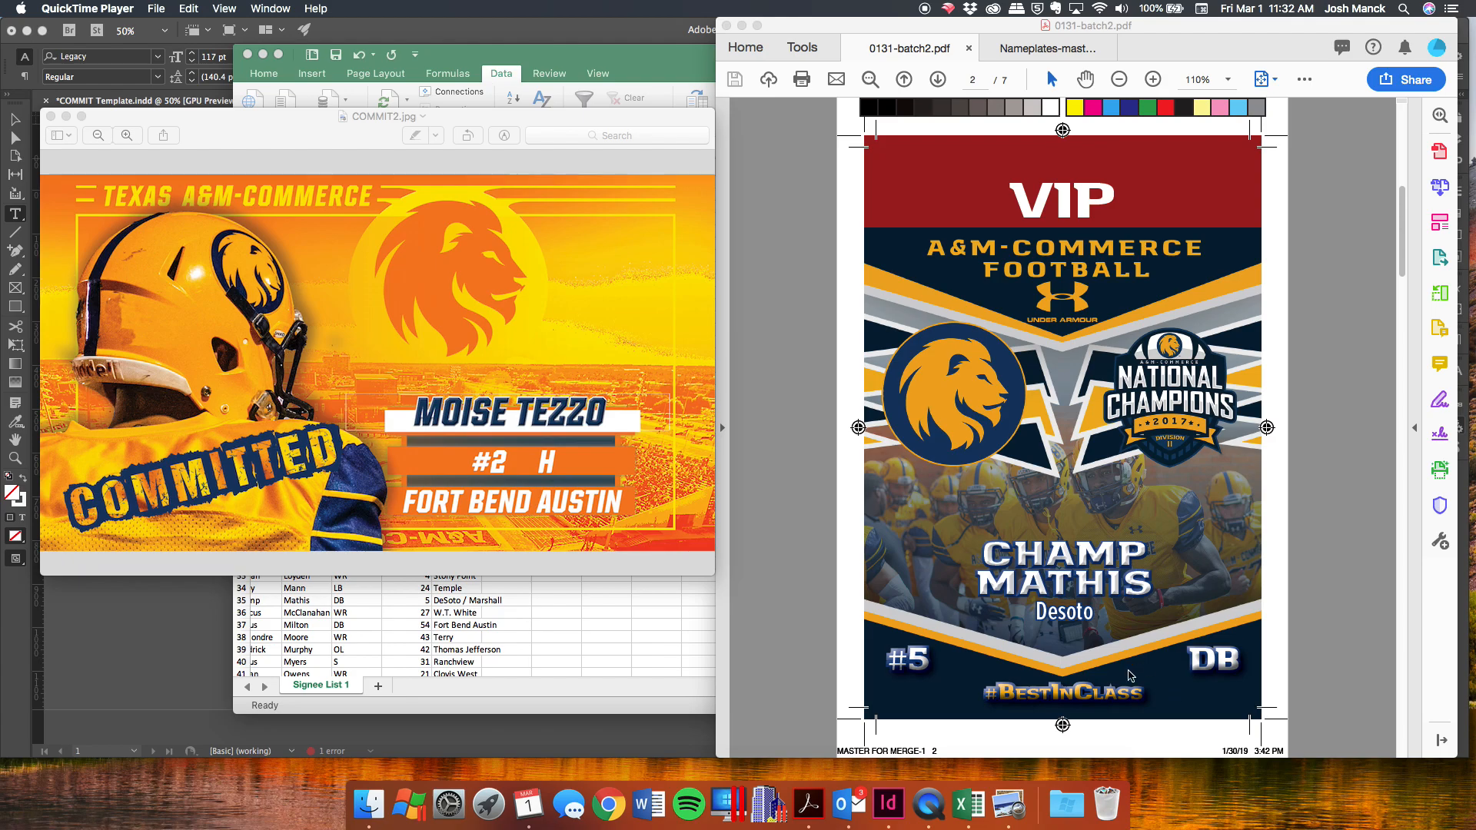
View the Nameplates-master-1 PDF and the COMMIT2 preview, then bring the signee spreadsheet forward.
{"action": "left_click", "coordinate": [1035, 49]}
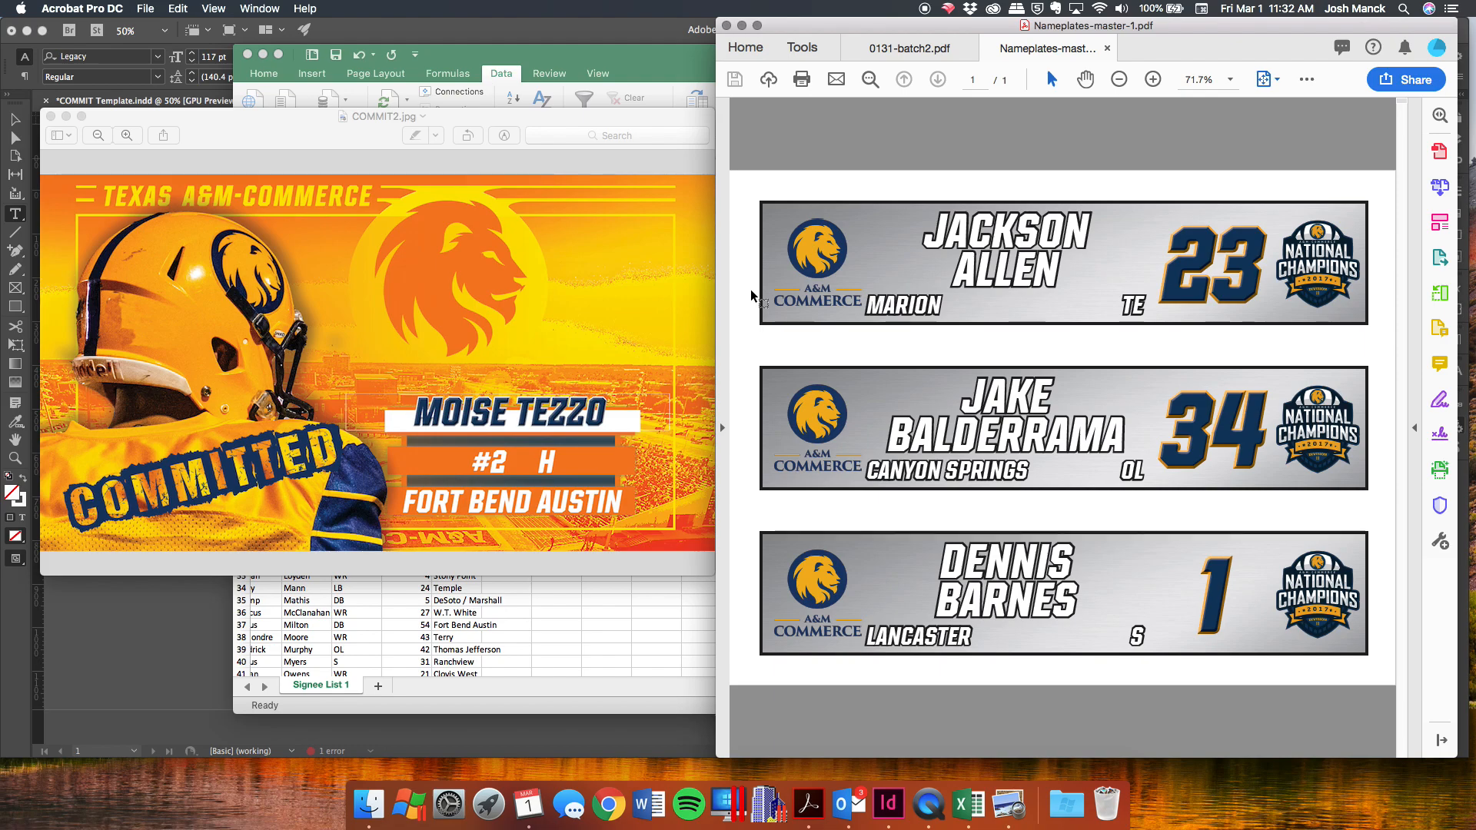
{"action": "left_click", "coordinate": [271, 129]}
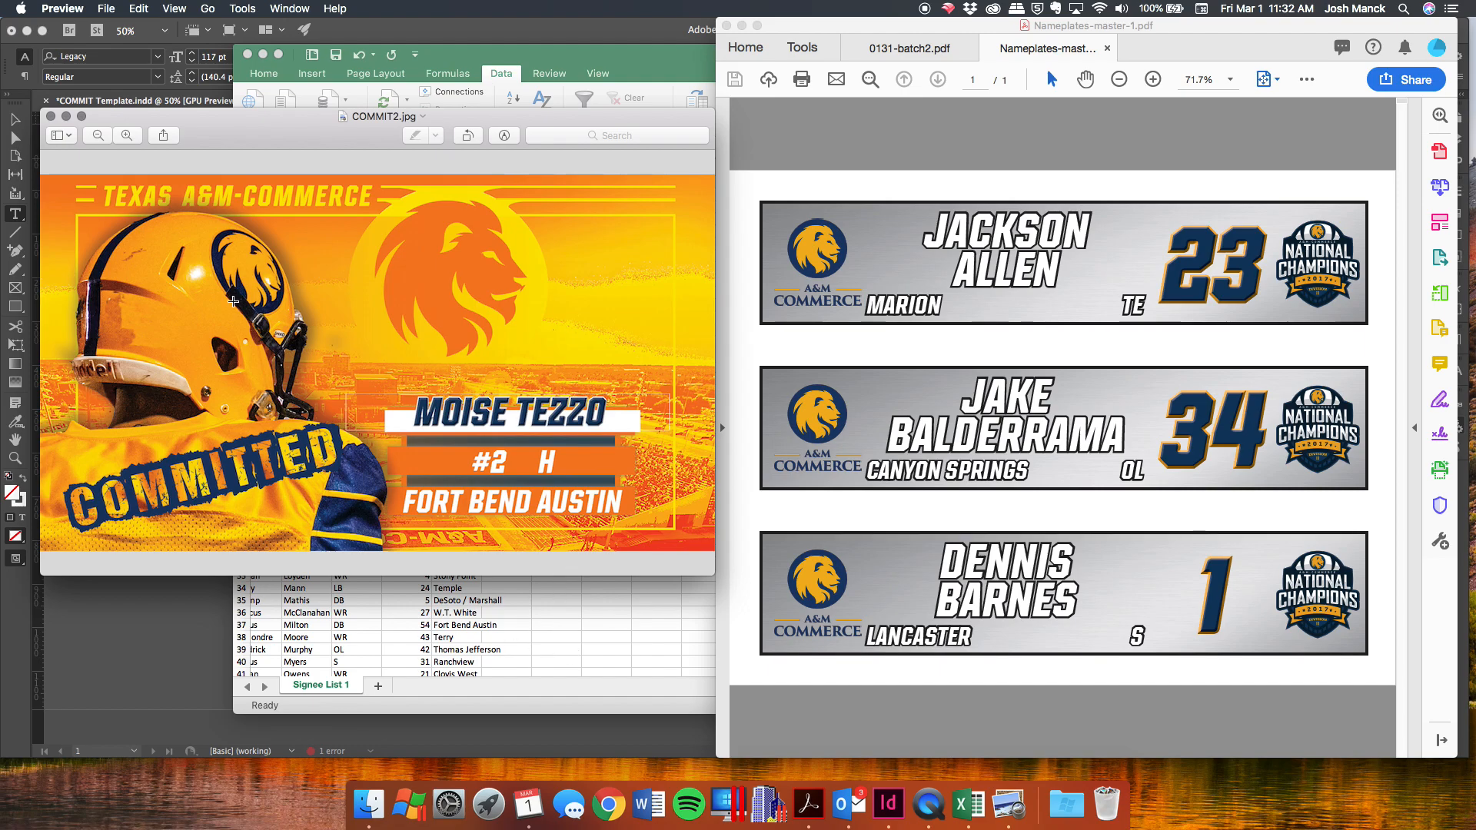
{"action": "left_click", "coordinate": [663, 617]}
{"action": "scroll", "coordinate": [414, 318], "scroll_direction": "left", "scroll_amount": 2}
Widen column B of the Signee List 1 sheet slightly.
{"action": "scroll", "coordinate": [414, 318], "scroll_direction": "down", "scroll_amount": 5}
{"action": "scroll", "coordinate": [414, 319], "scroll_direction": "up", "scroll_amount": 5}
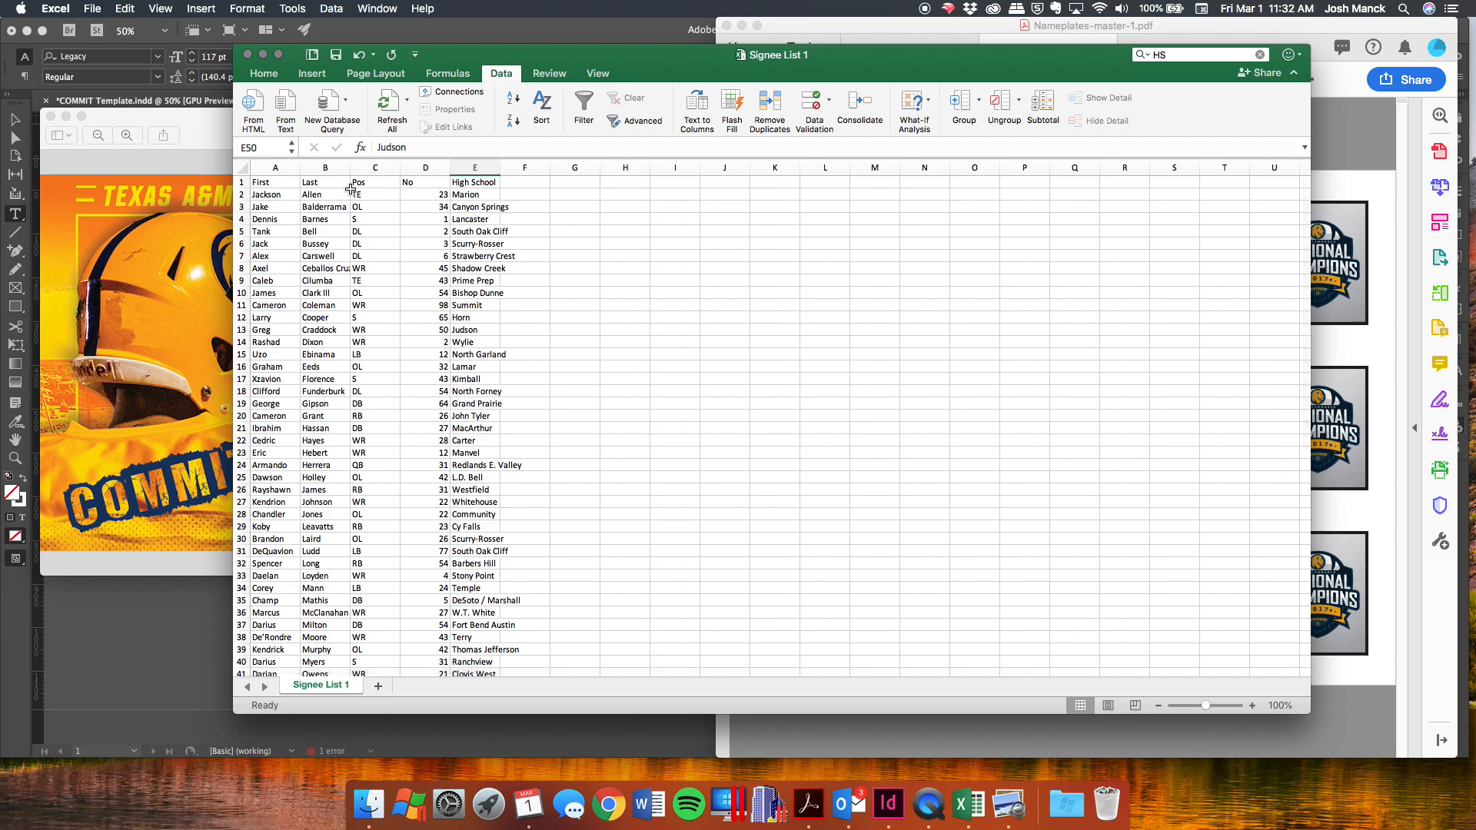
{"action": "left_click_drag", "start_coordinate": [350, 166], "coordinate": [375, 166]}
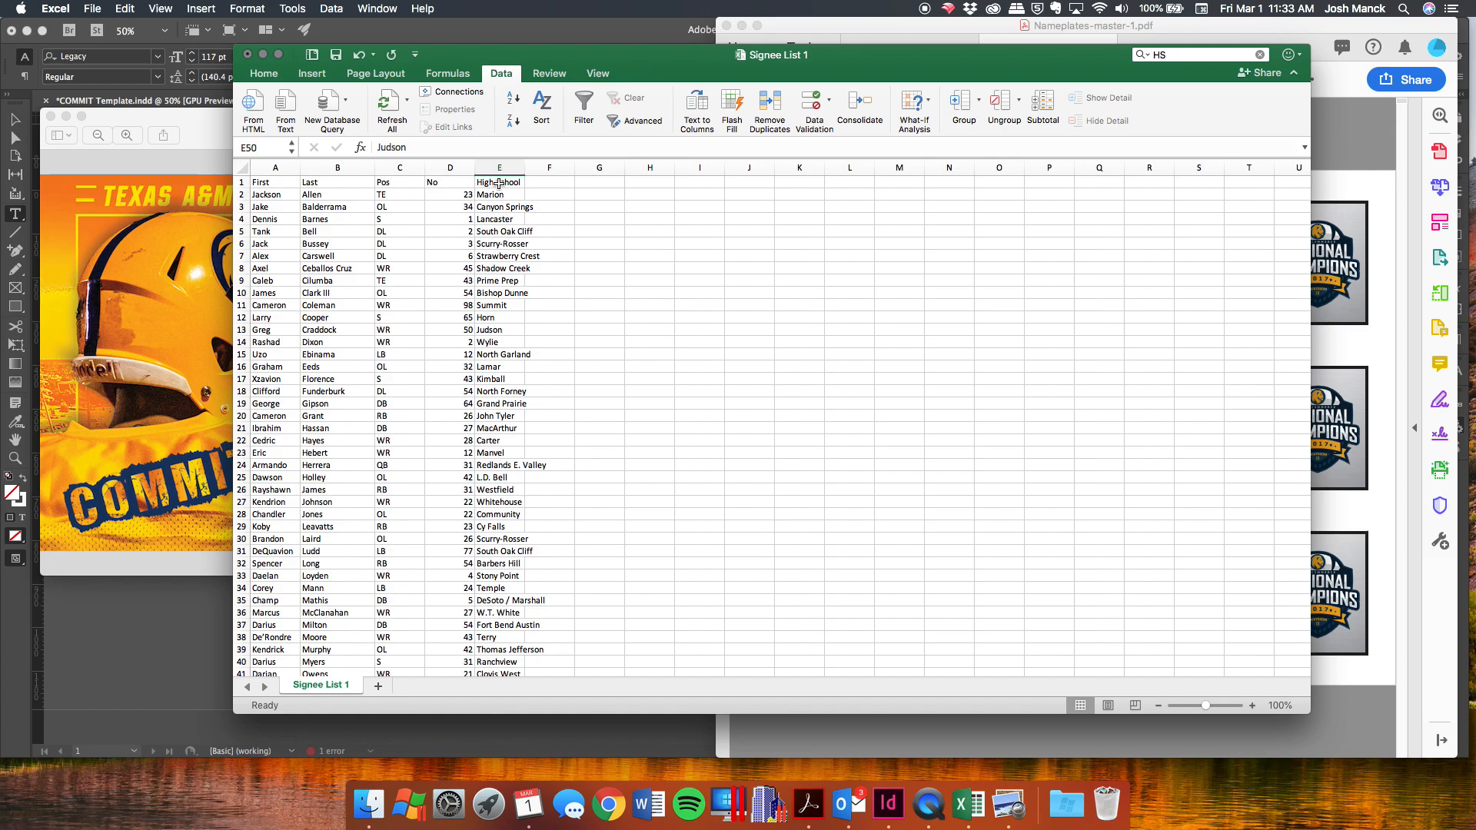
Save as Signee List 1.csv in Comma Separated Values format, replacing the existing file and keeping CSV.
{"action": "left_click", "coordinate": [92, 8]}
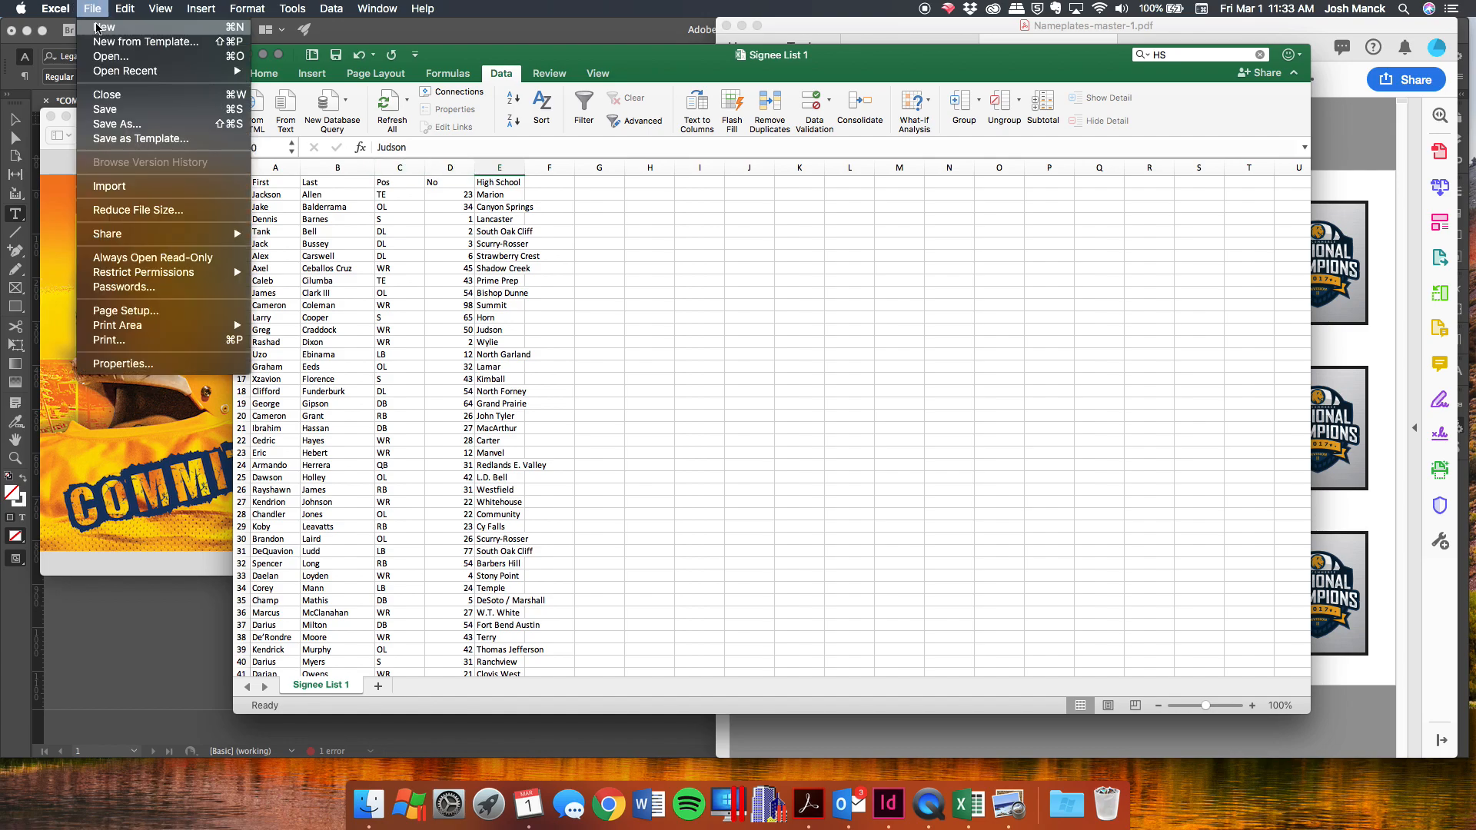
{"action": "left_click", "coordinate": [123, 124]}
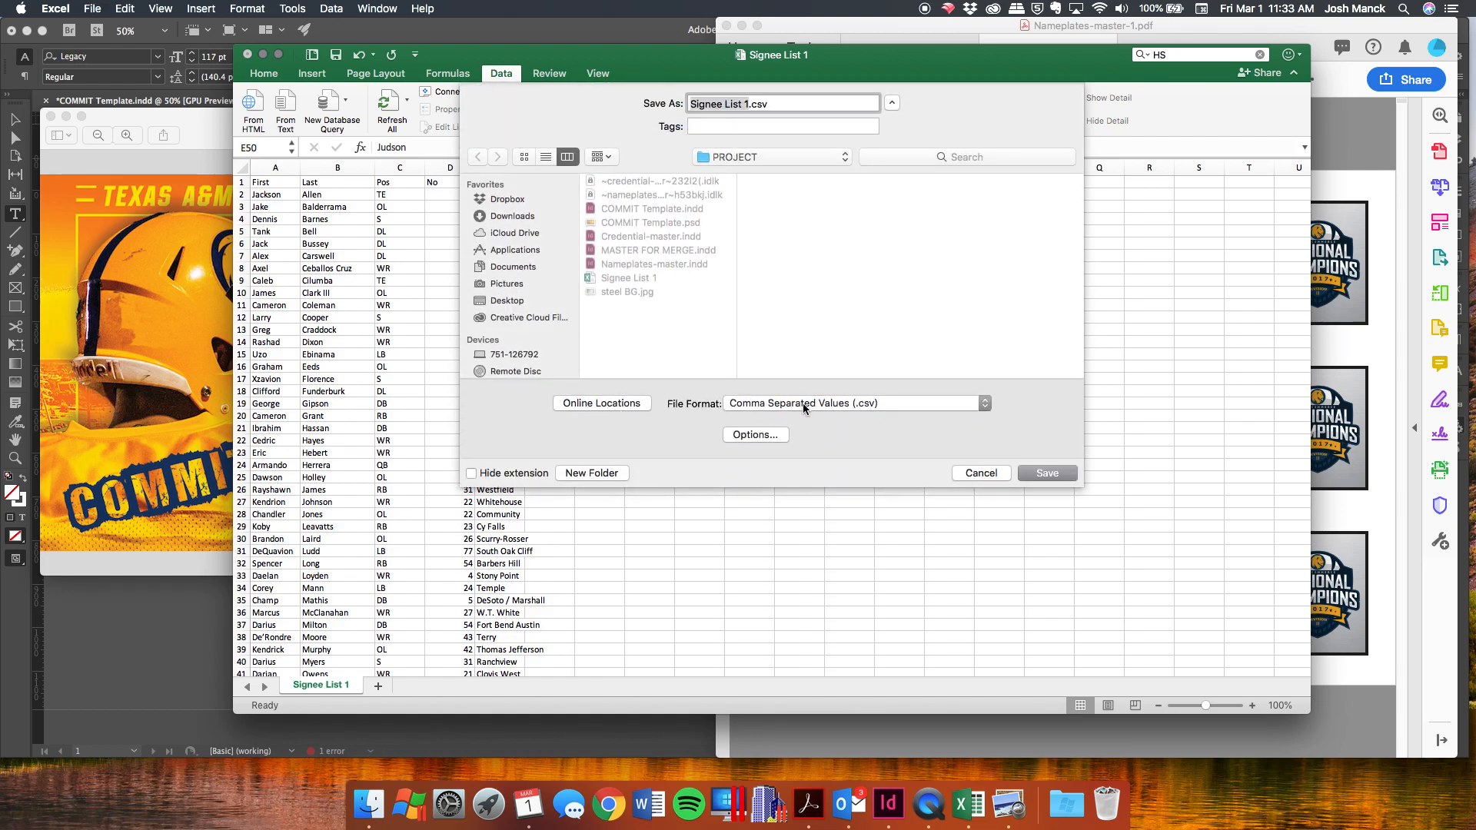
{"action": "left_click", "coordinate": [804, 407]}
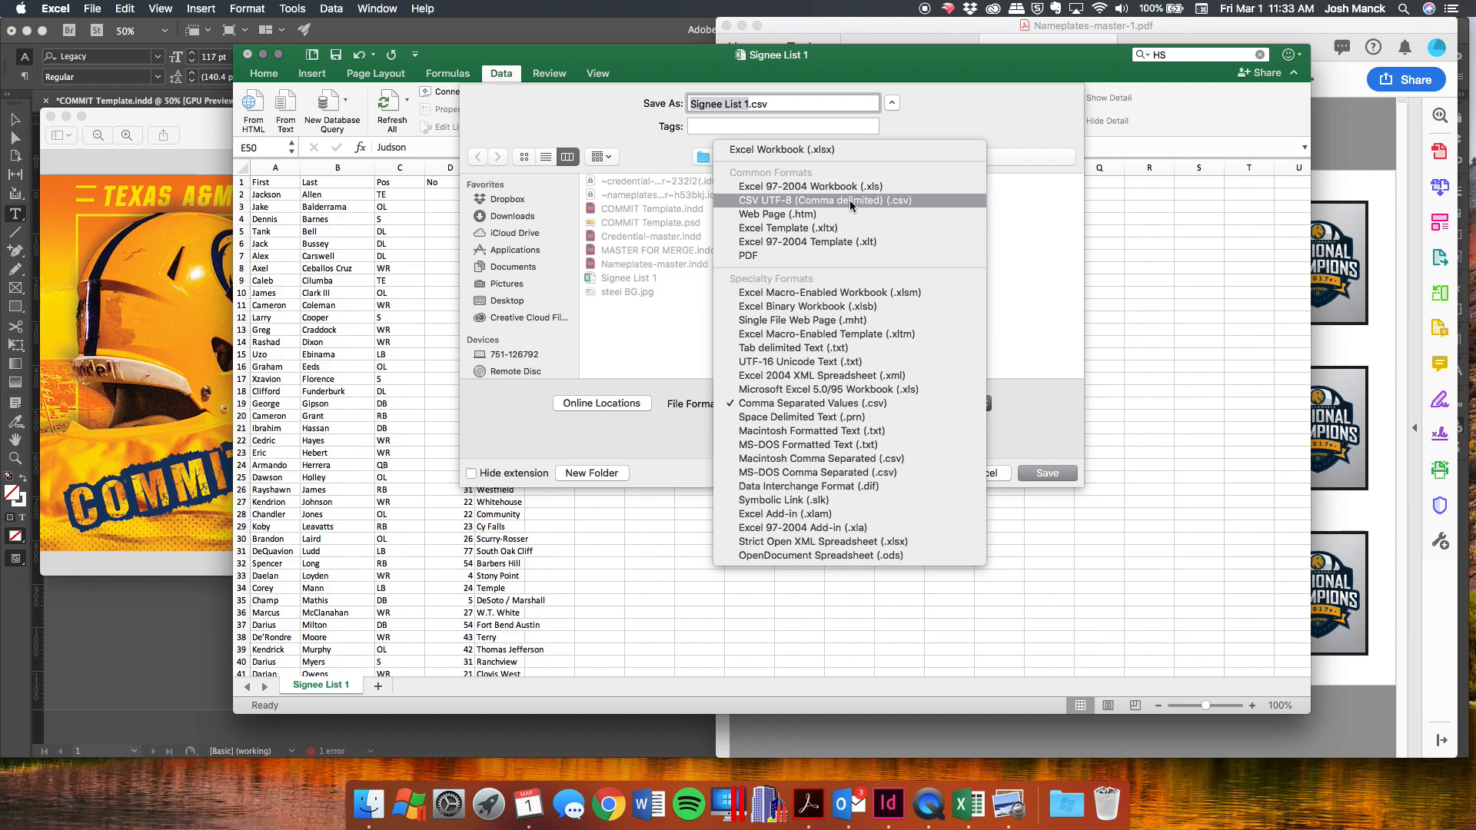
{"action": "left_click", "coordinate": [895, 405]}
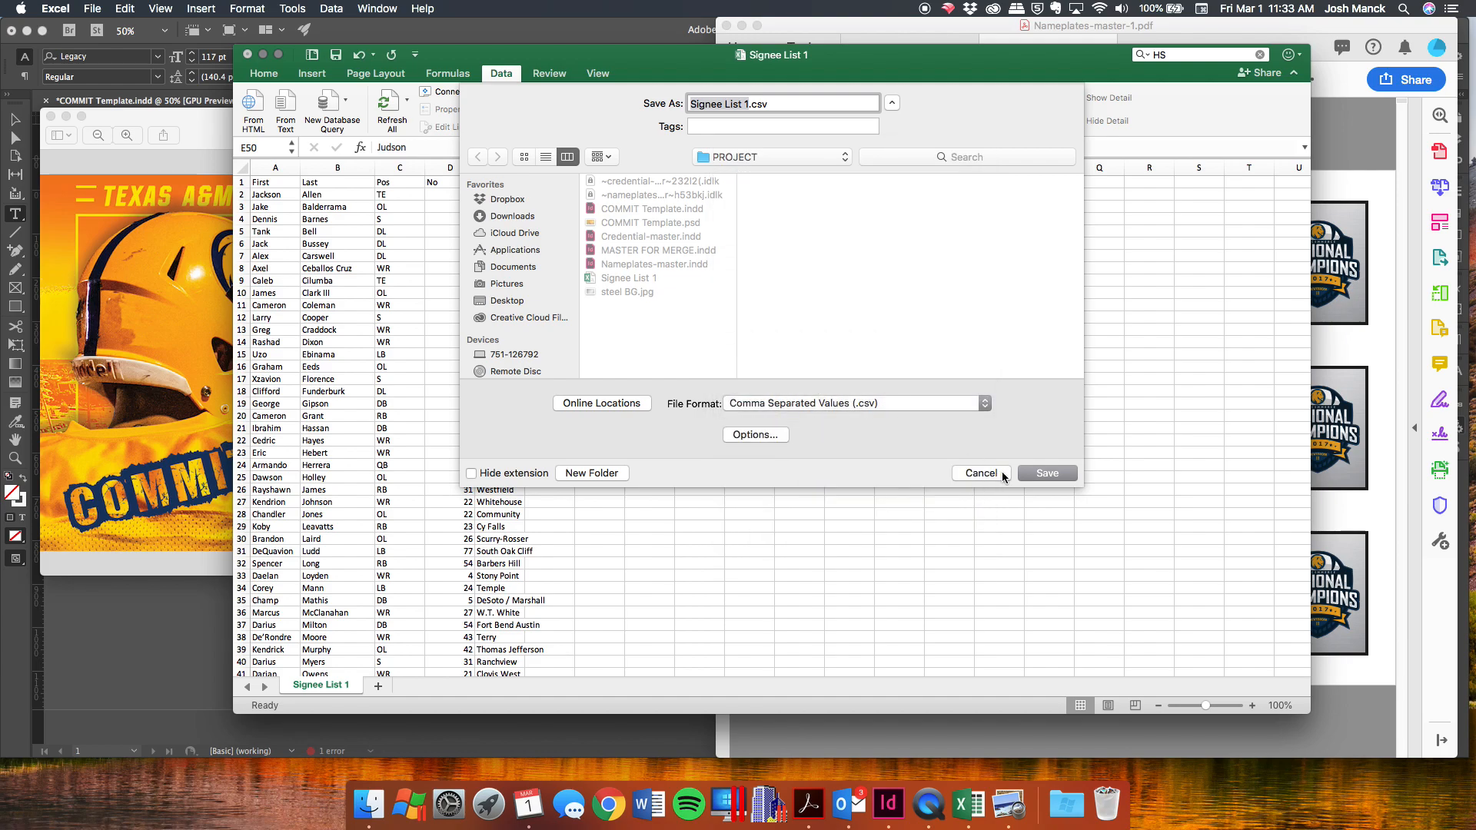
{"action": "left_click", "coordinate": [1046, 473]}
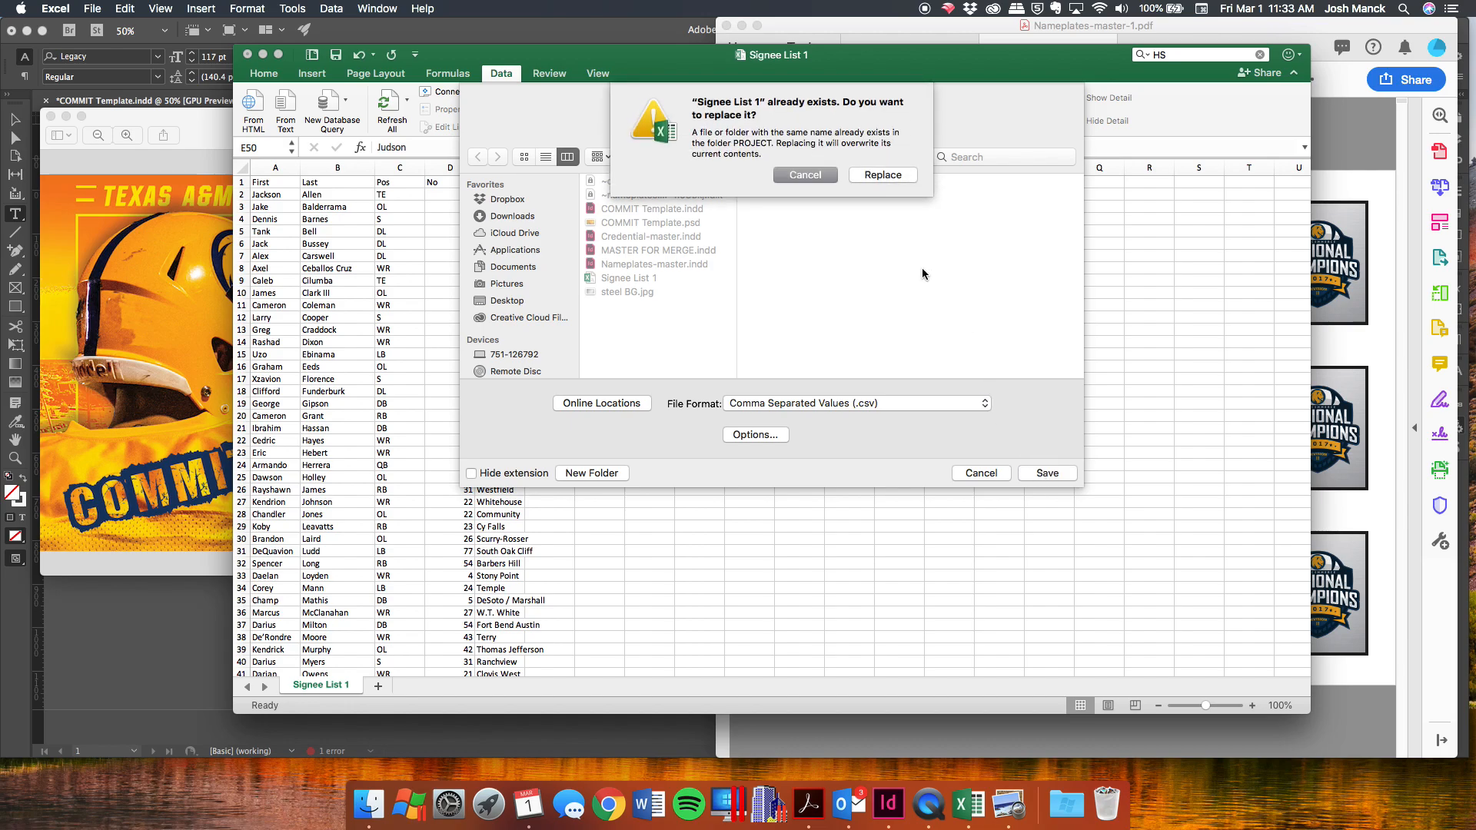
{"action": "left_click", "coordinate": [895, 179]}
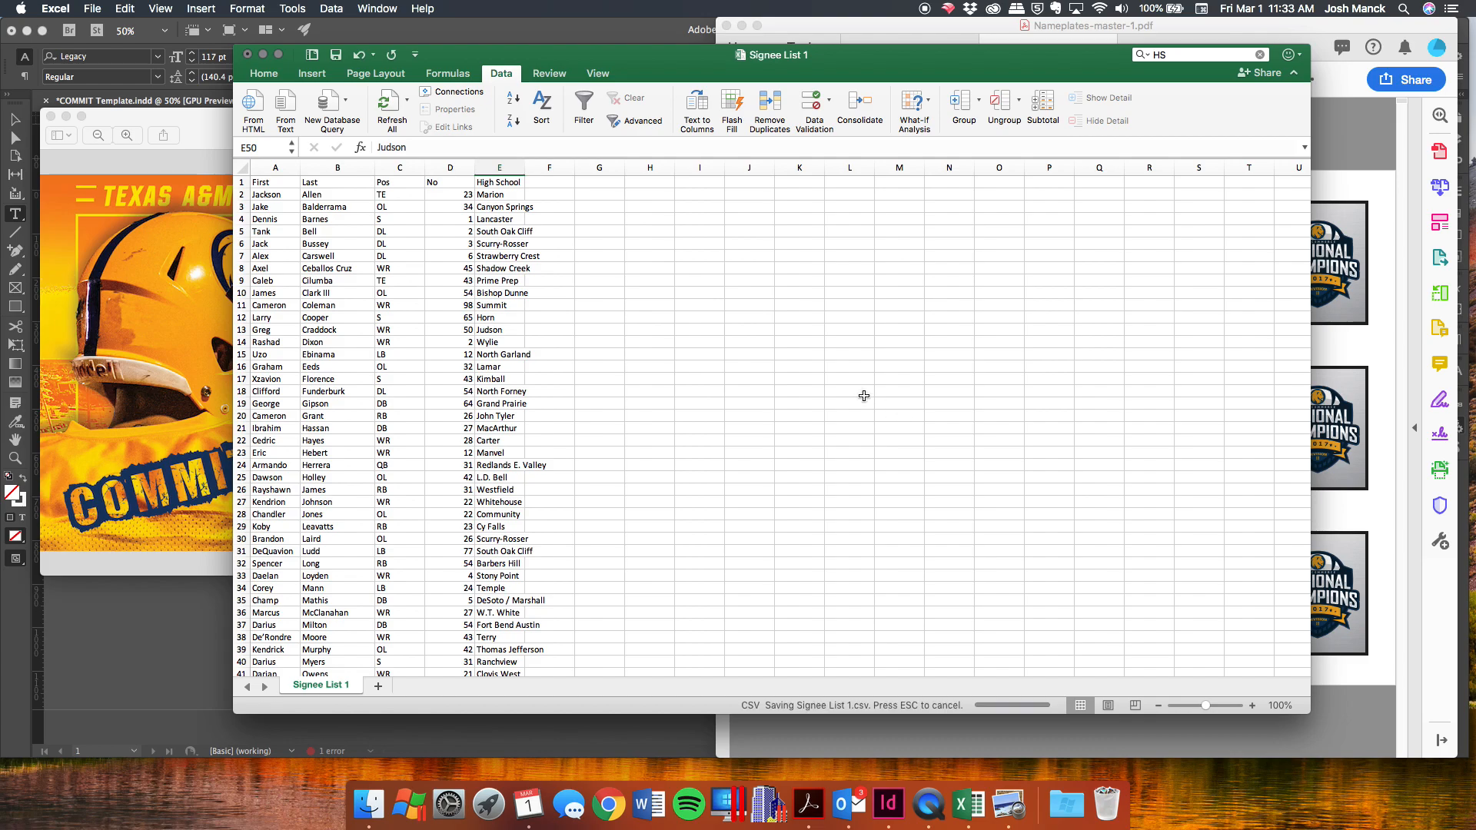
{"action": "left_click", "coordinate": [868, 293]}
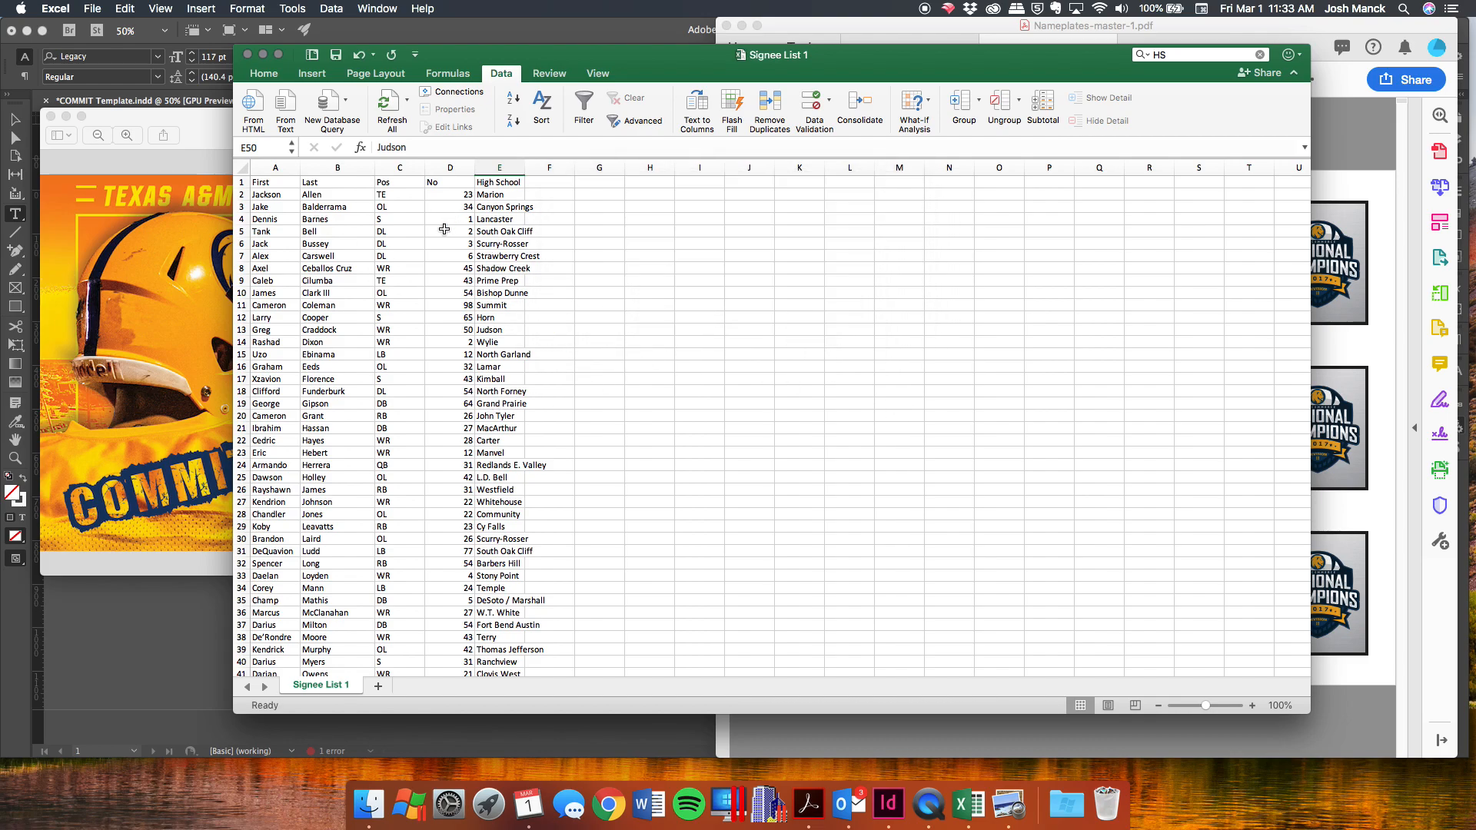
Bring the InDesign COMMIT template forward and hide the Data Merge panel via Window > Utilities.
{"action": "scroll", "coordinate": [437, 388], "scroll_direction": "down", "scroll_amount": 5}
{"action": "scroll", "coordinate": [437, 387], "scroll_direction": "up", "scroll_amount": 5}
{"action": "left_click", "coordinate": [182, 621]}
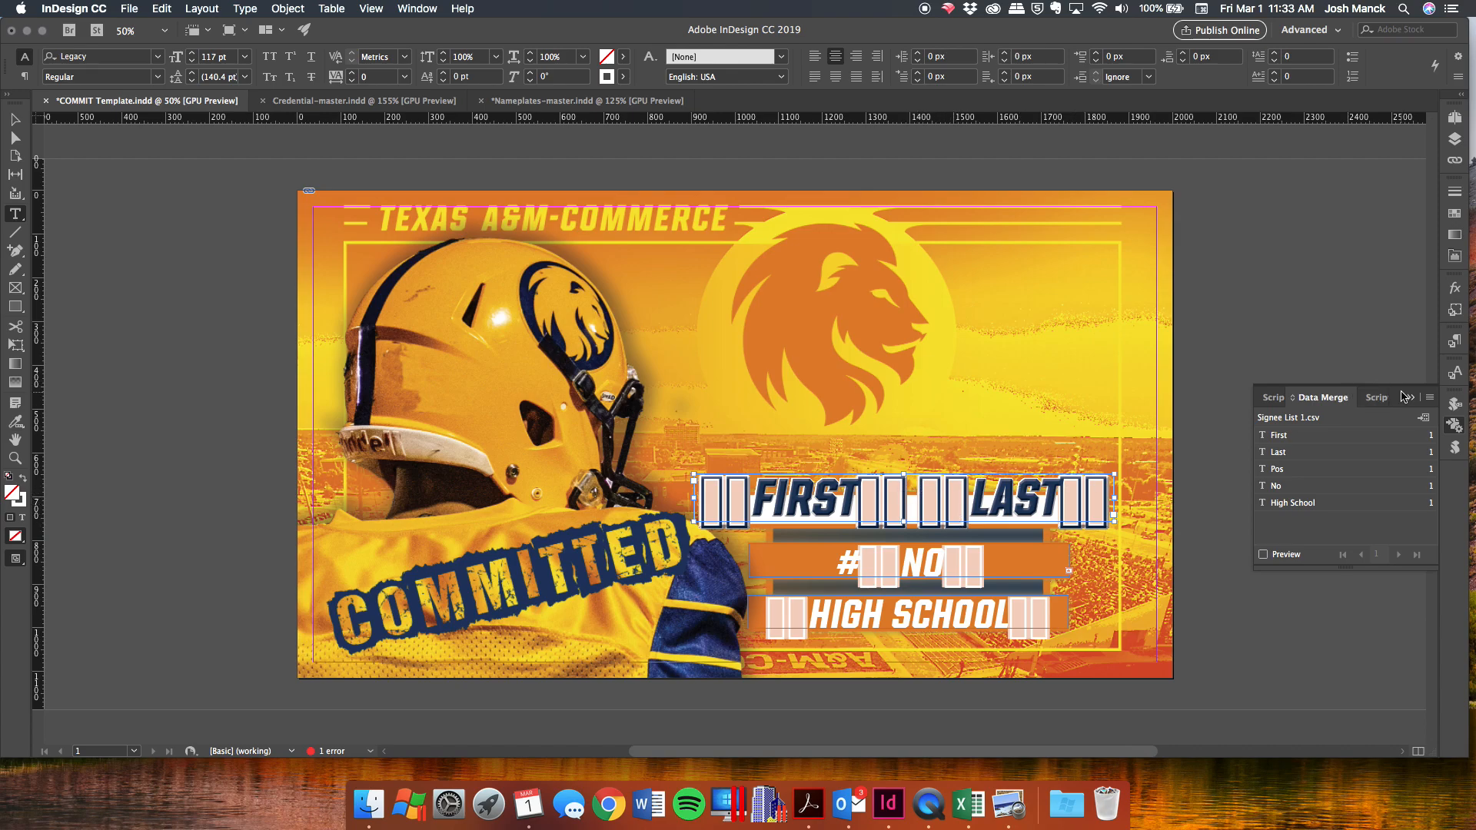
{"action": "left_click", "coordinate": [416, 9]}
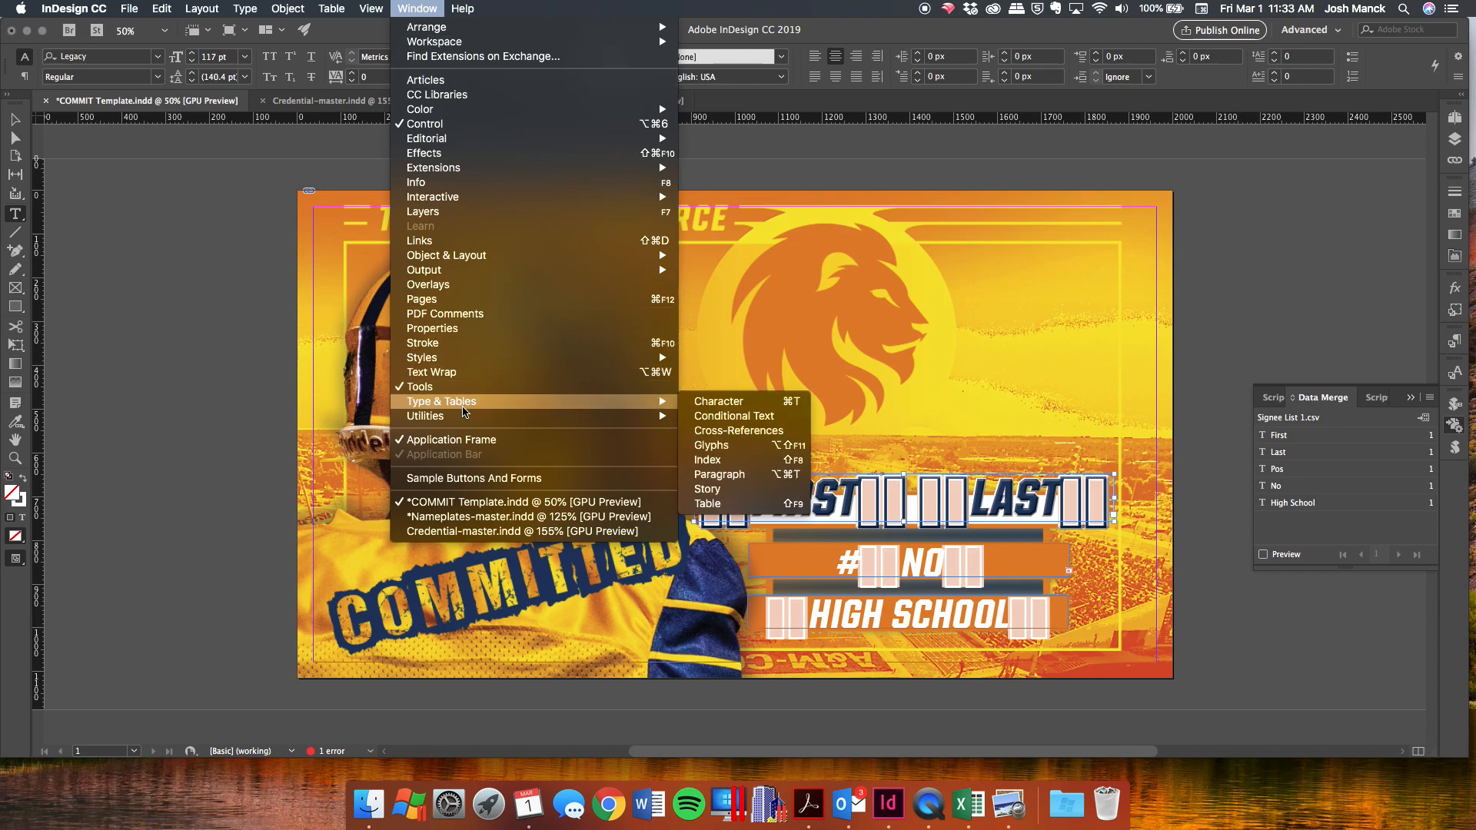
{"action": "mouse_move", "coordinate": [480, 416]}
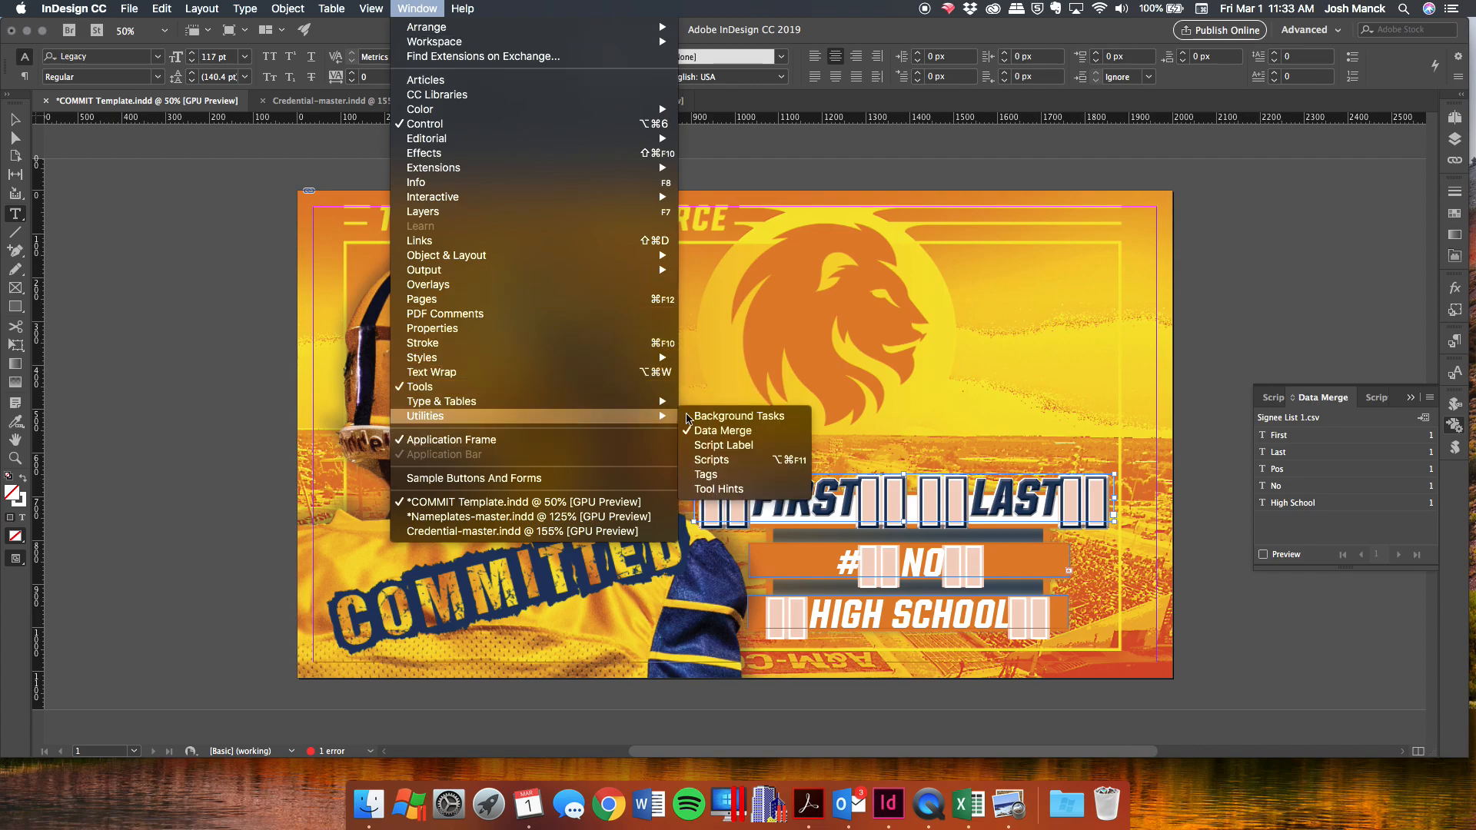
{"action": "left_click", "coordinate": [718, 431]}
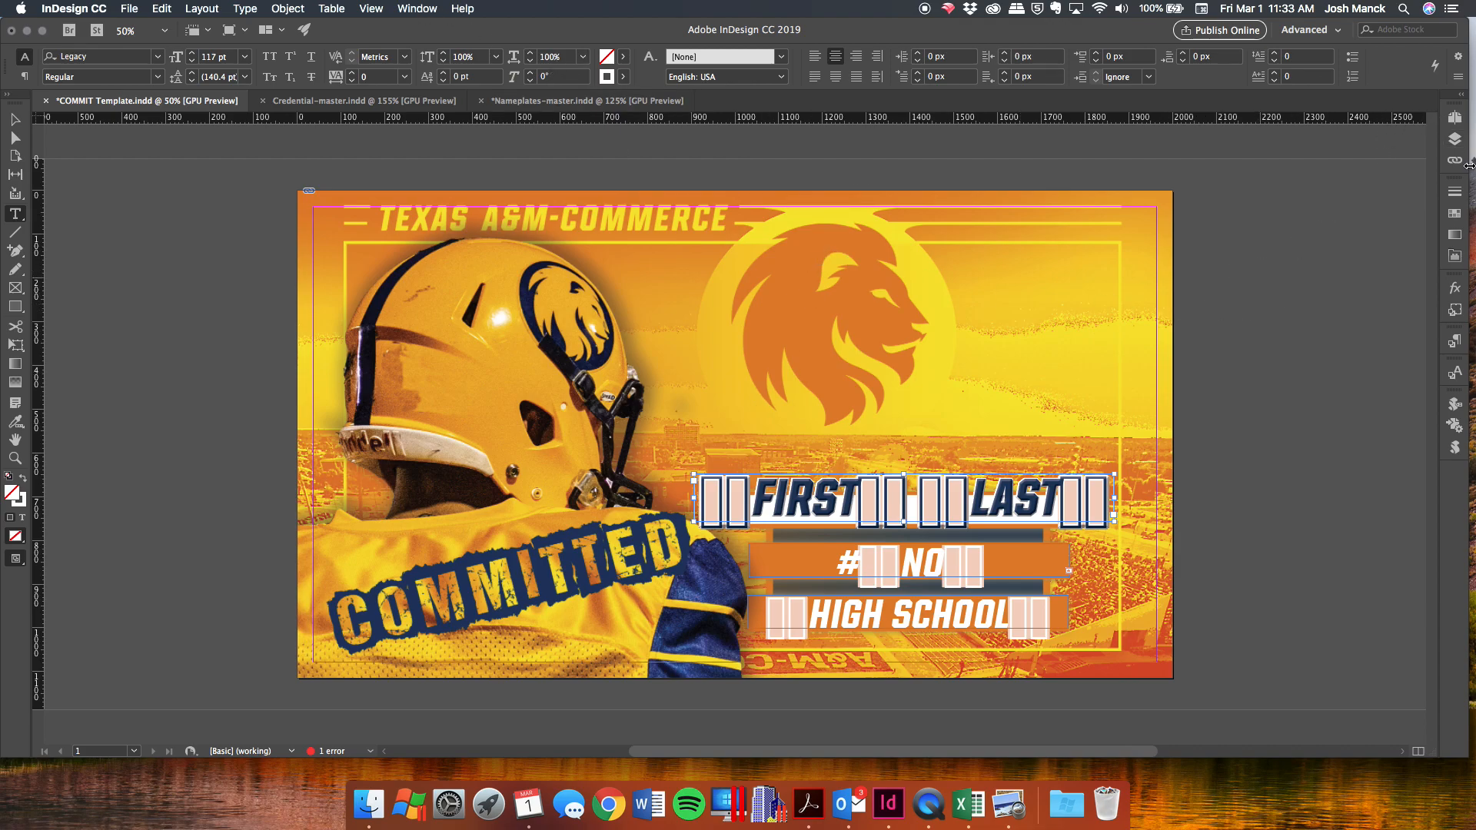
Reopen the Data Merge panel and replace the FIRST LAST placeholders with a sample player name.
{"action": "left_click", "coordinate": [1450, 432]}
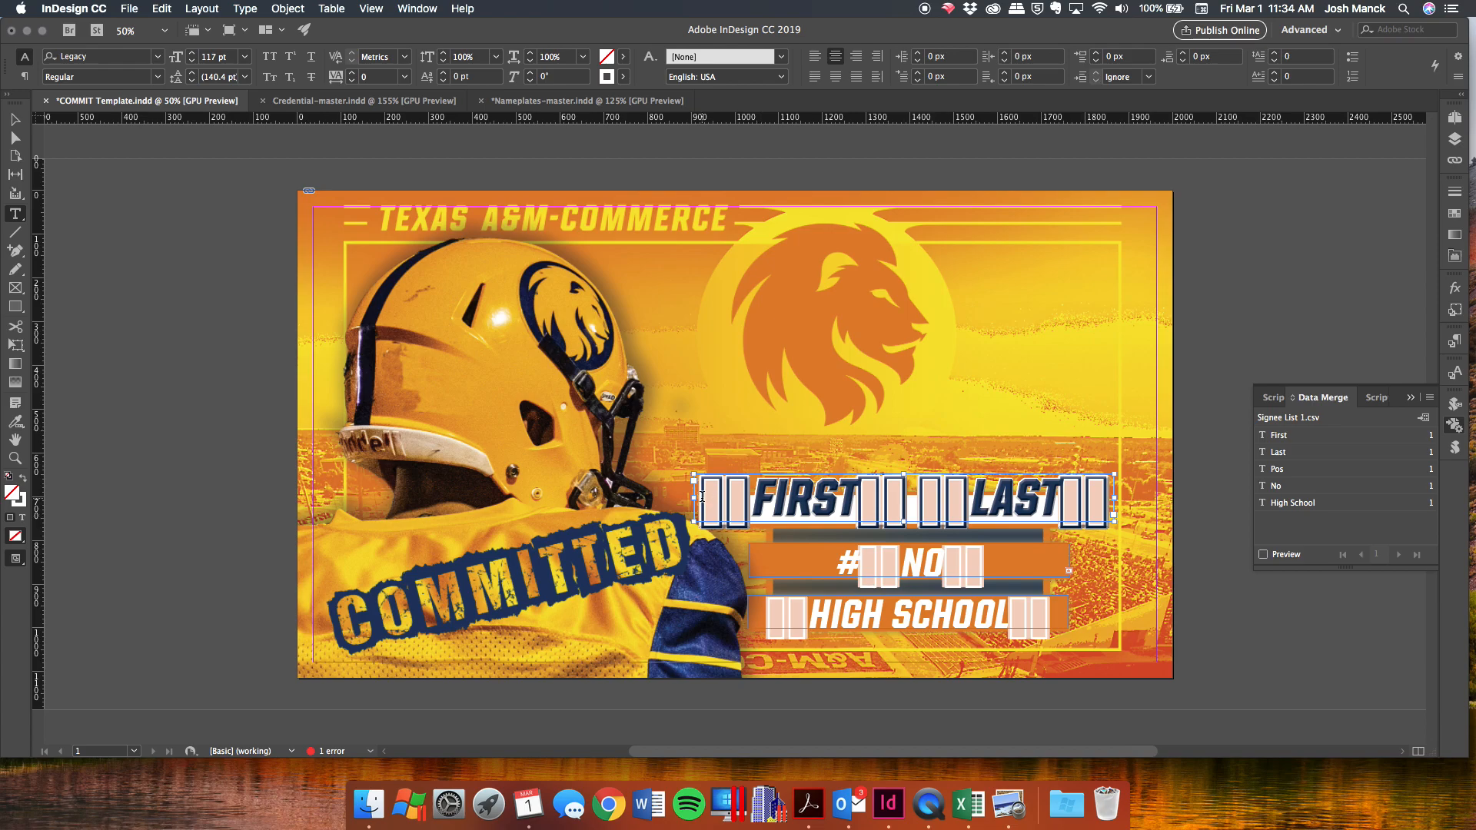
{"action": "left_click_drag", "start_coordinate": [702, 496], "coordinate": [1129, 496]}
{"action": "left_click", "coordinate": [808, 505]}
{"action": "double_click", "coordinate": [808, 505]}
{"action": "triple_click", "coordinate": [824, 498]}
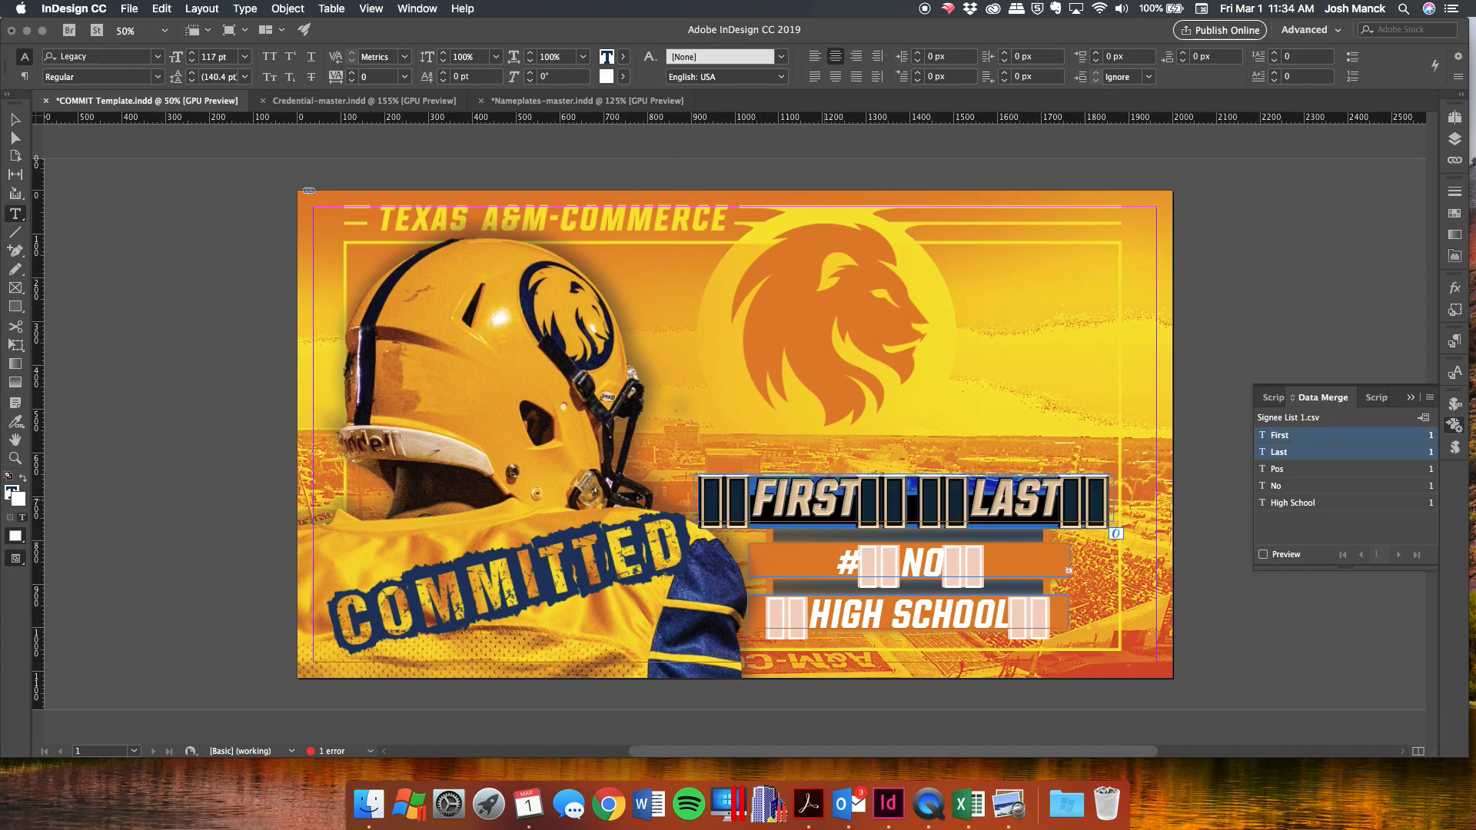
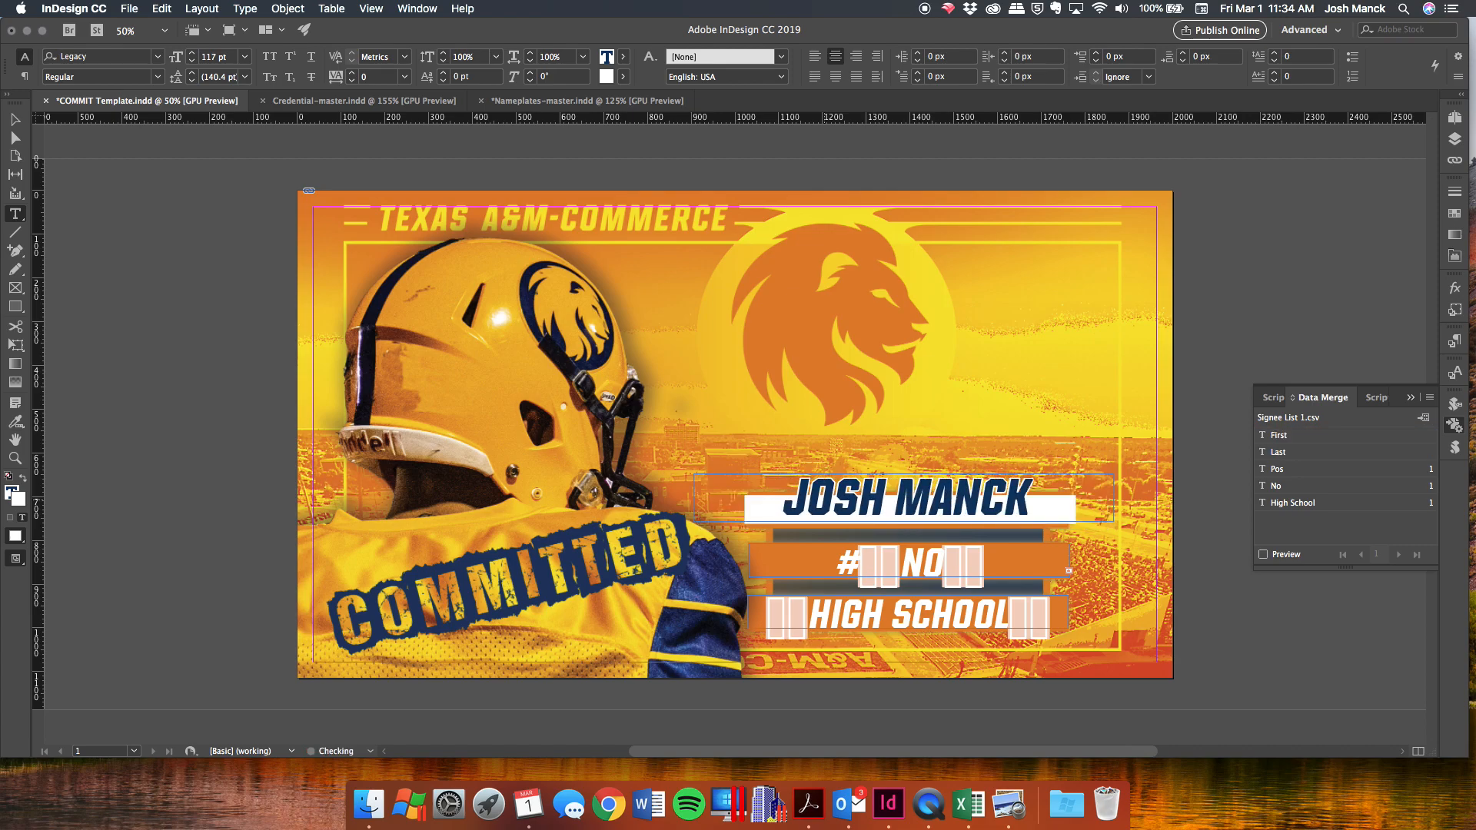
Replace the NO, POS and HIGH SCHOOL placeholders with 47, QB and AWESOME.
{"action": "left_click_drag", "start_coordinate": [991, 561], "coordinate": [858, 555]}
{"action": "type", "text": "47"}
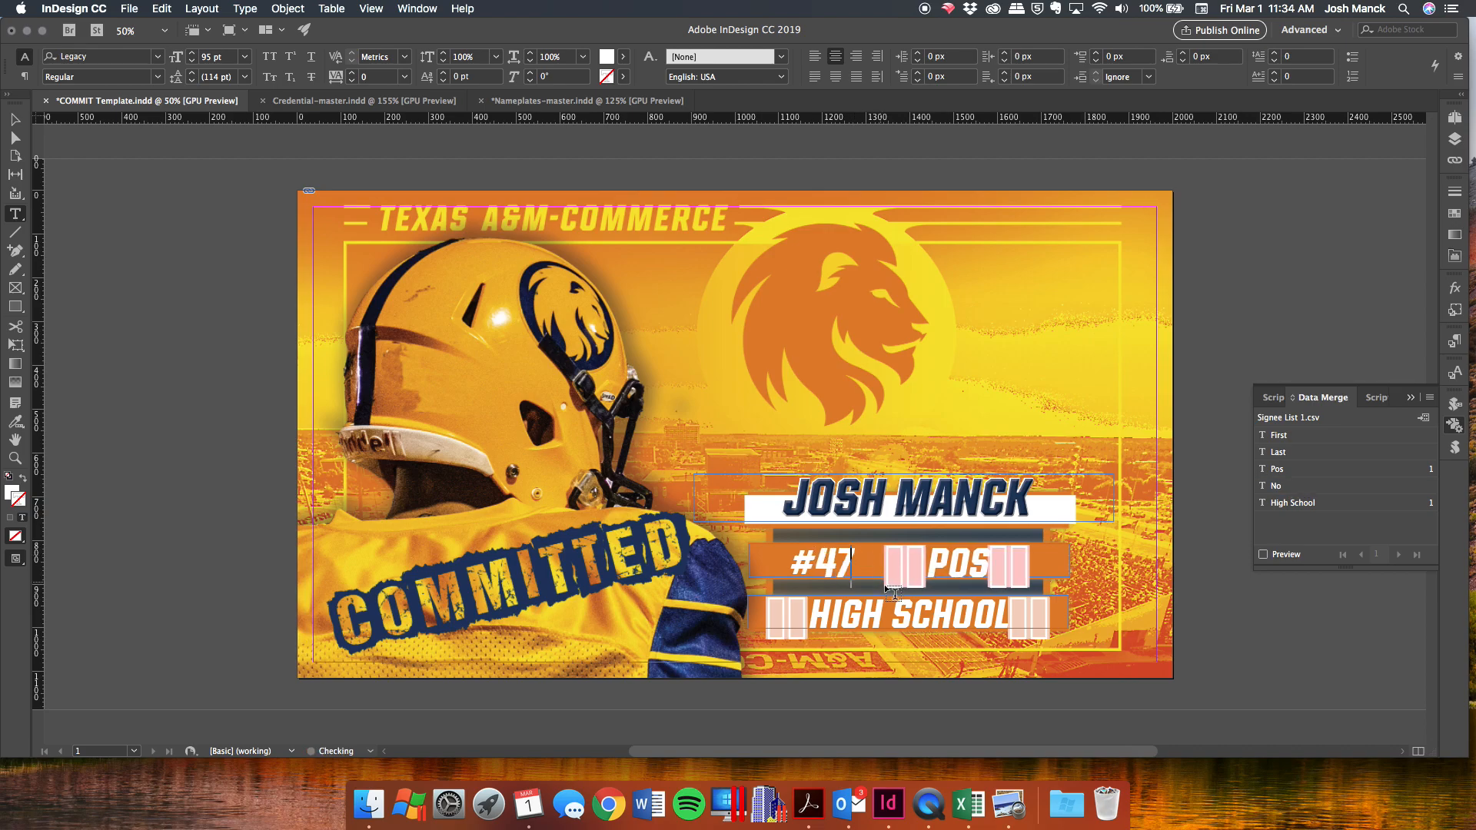
{"action": "left_click_drag", "start_coordinate": [883, 561], "coordinate": [1044, 559]}
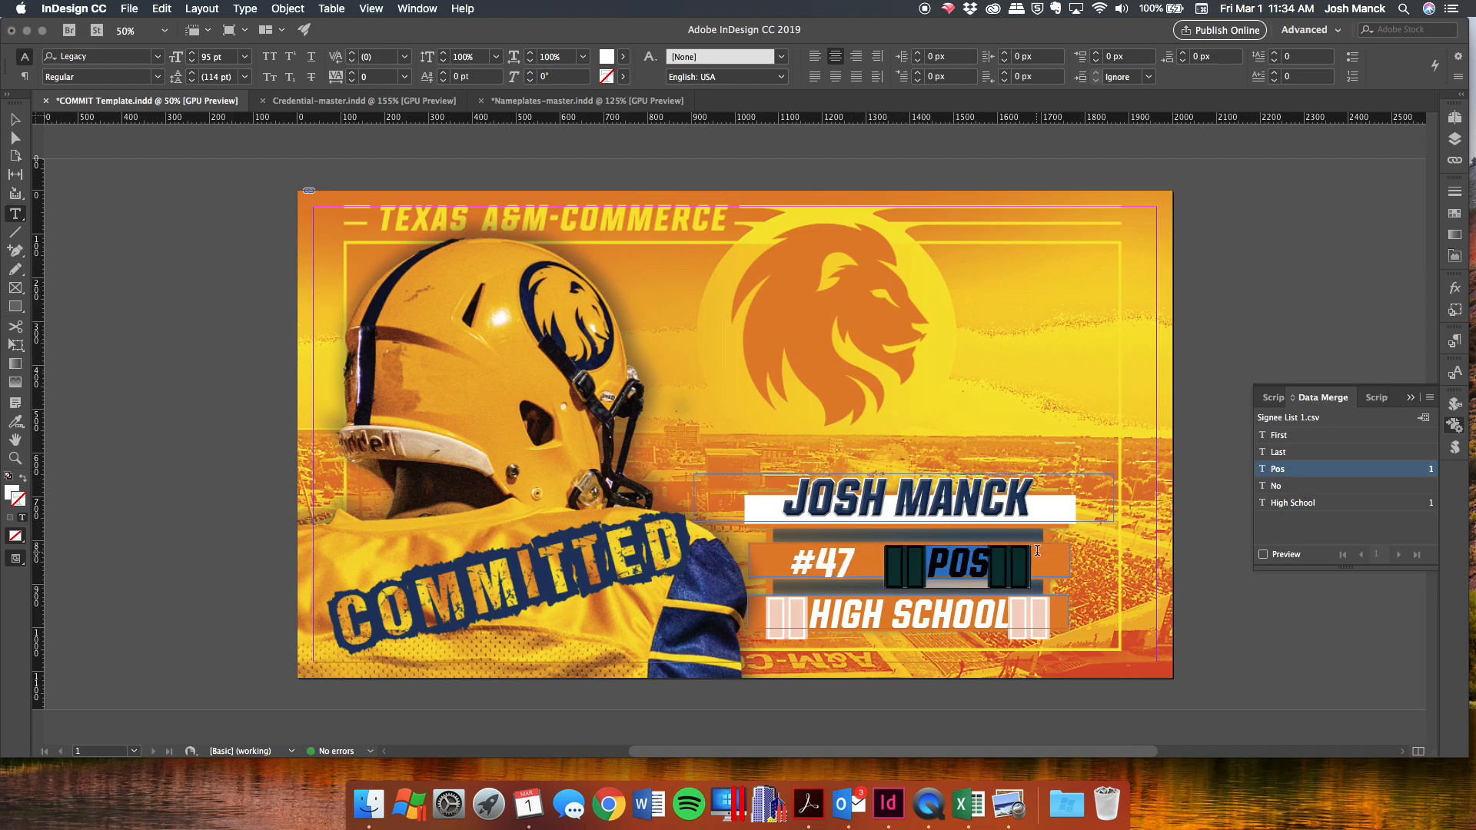
{"action": "type", "text": "QB"}
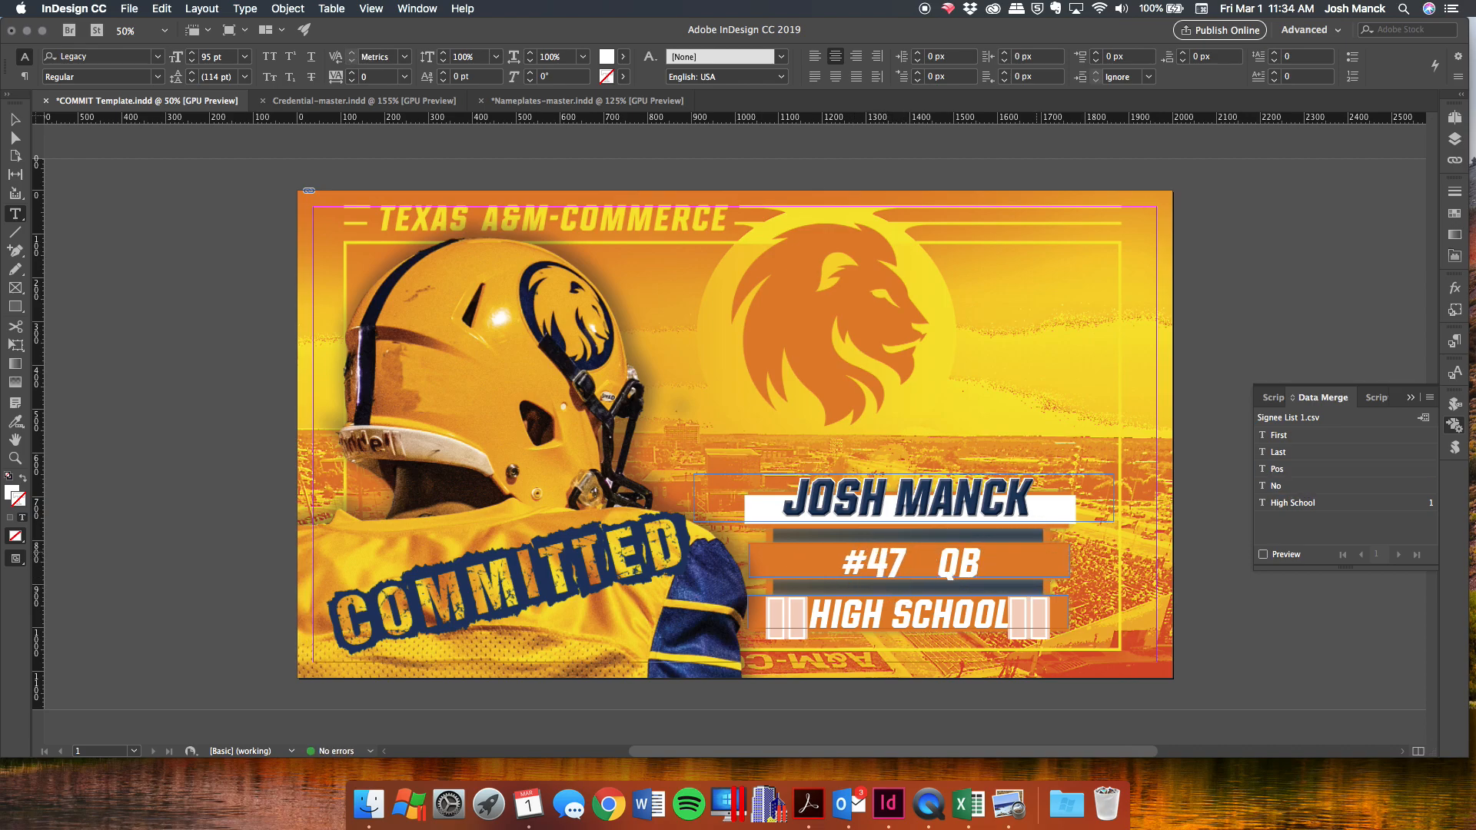
{"action": "double_click", "coordinate": [953, 615]}
{"action": "type", "text": "AWESOME"}
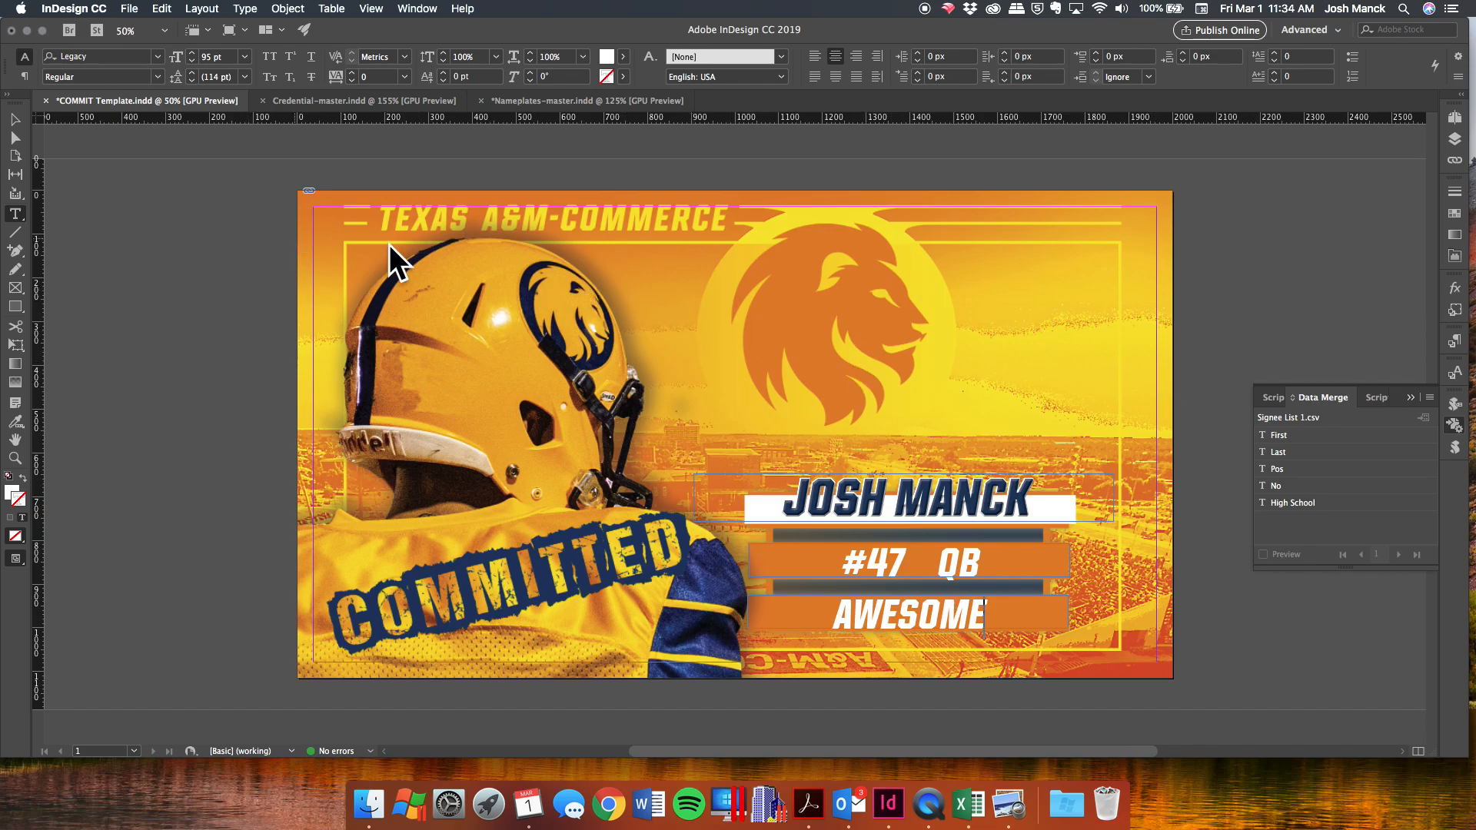
{"action": "left_click", "coordinate": [382, 796]}
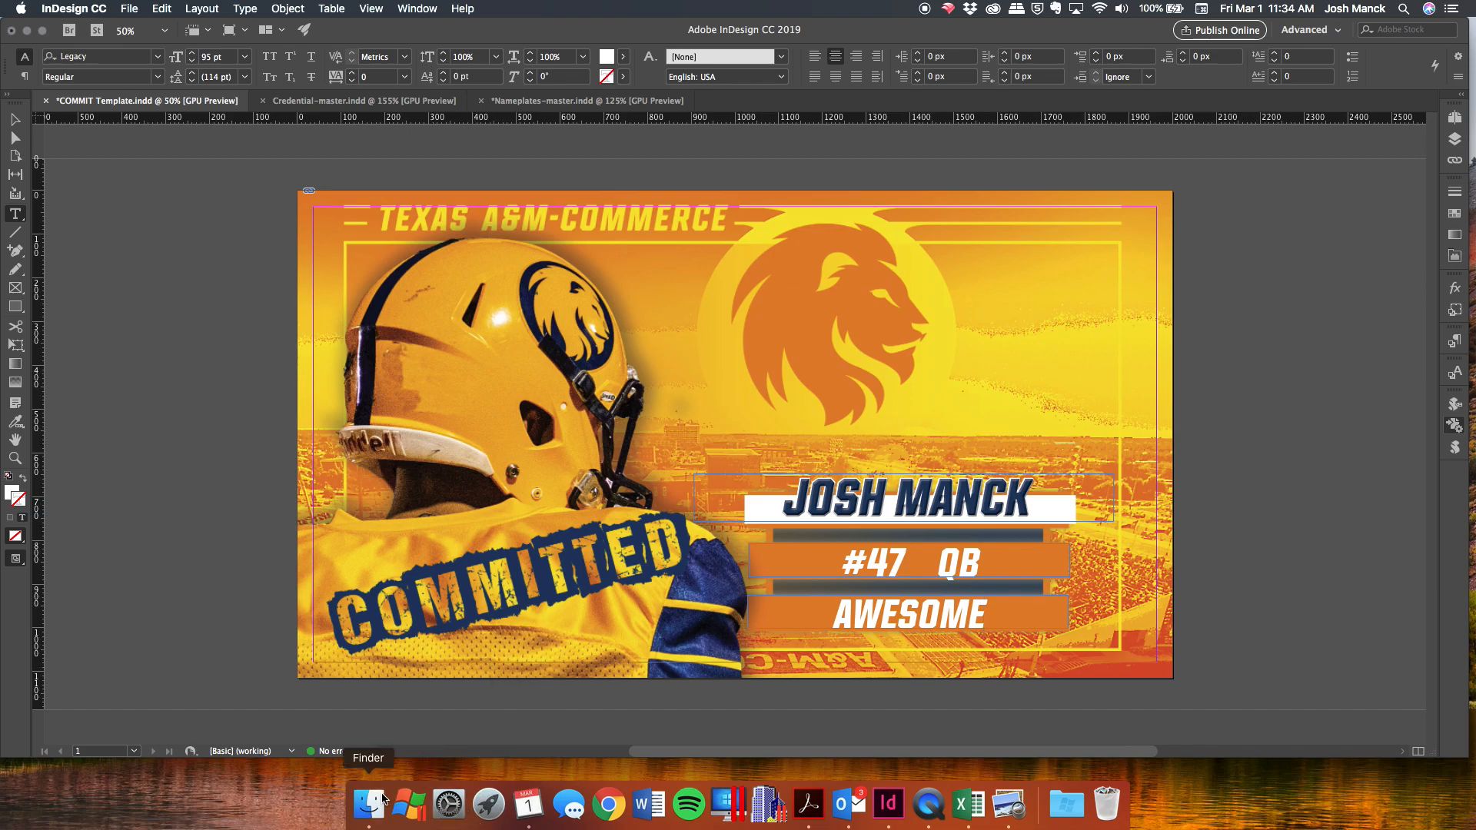
Preview COMMIT Template.psd in the Finder PROJECT folder, then return to InDesign.
{"action": "left_click", "coordinate": [614, 175]}
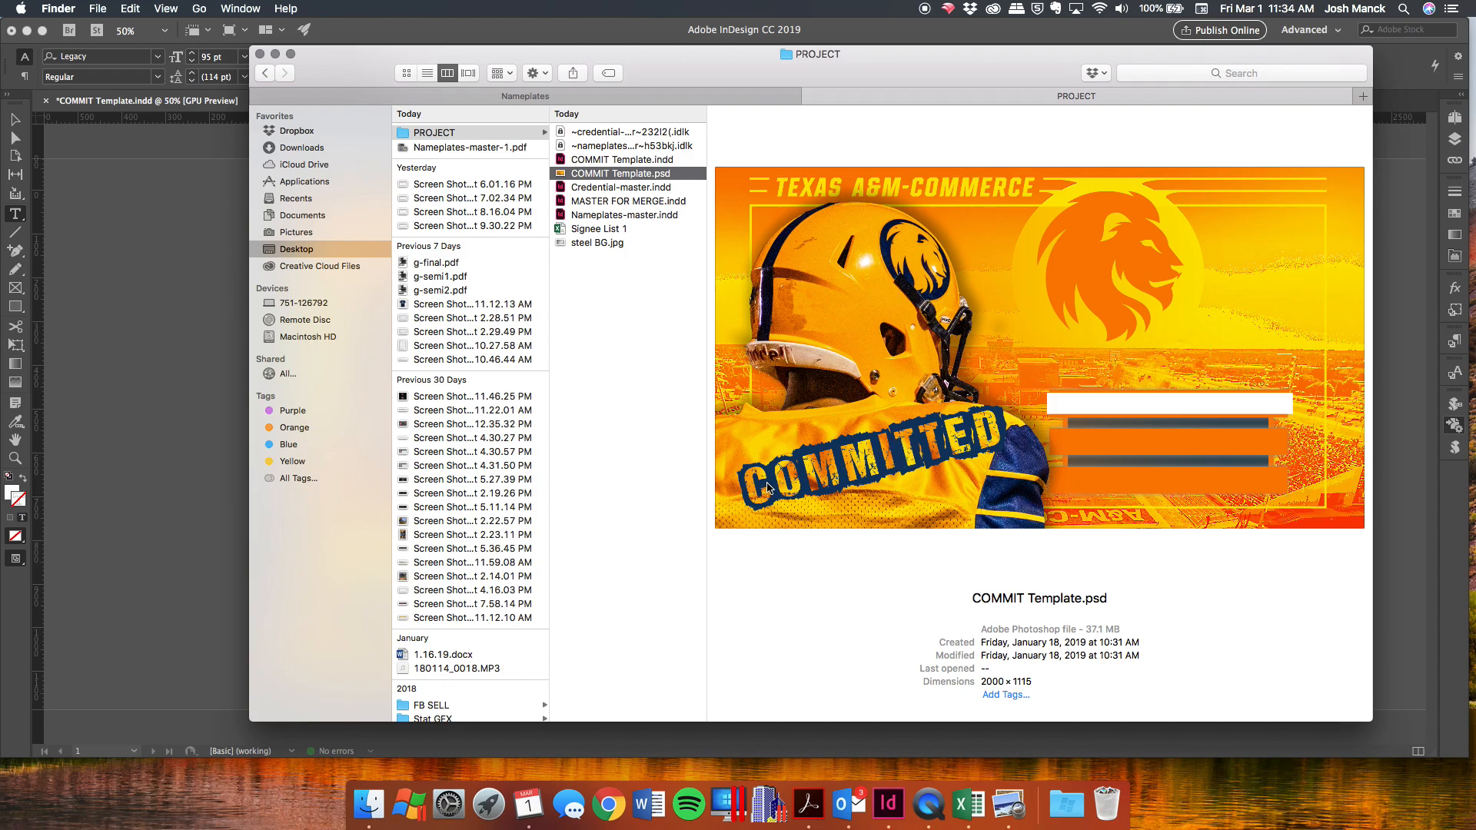
{"action": "left_click", "coordinate": [154, 315]}
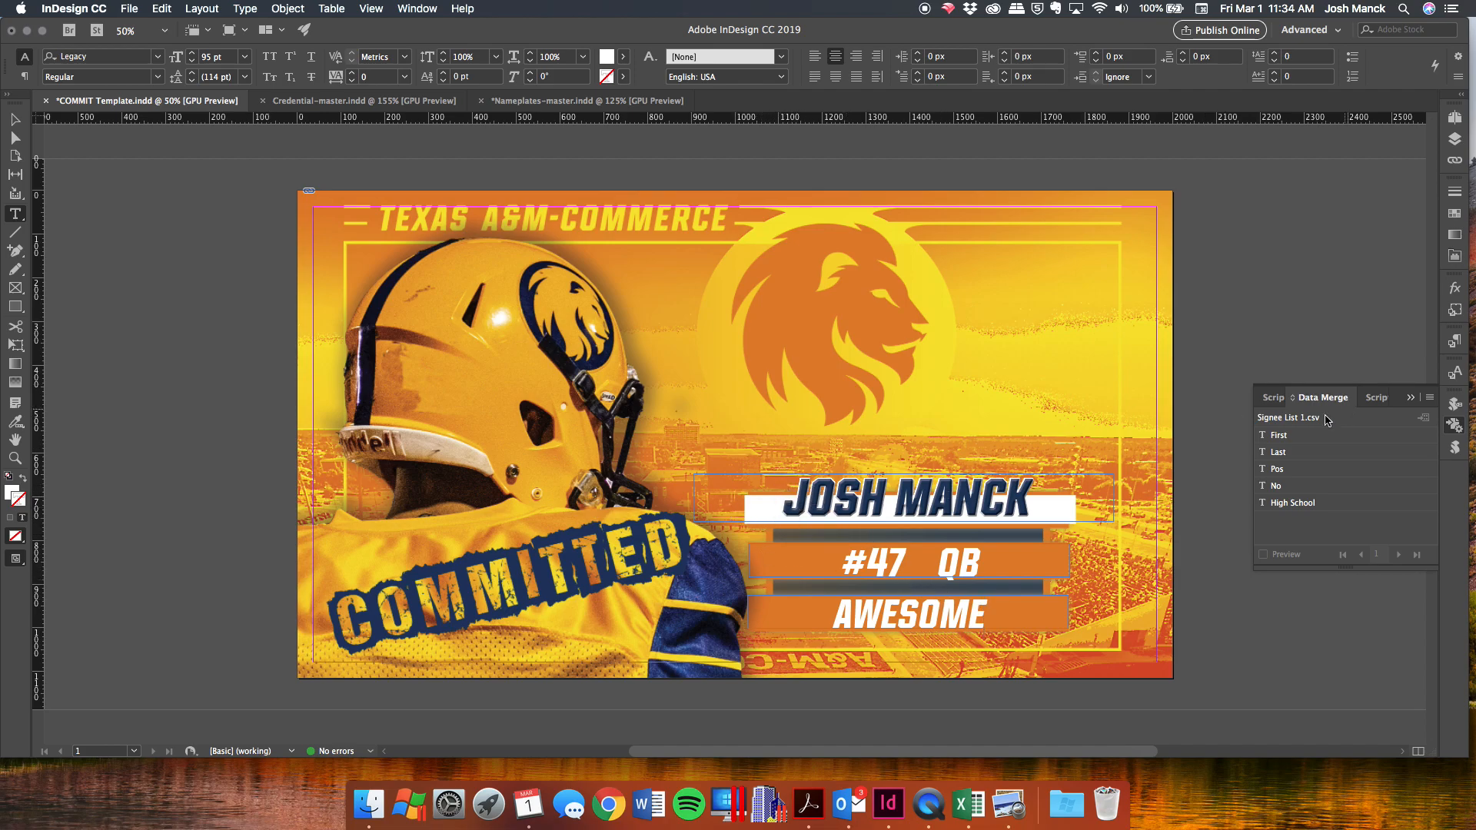
Select Signee List 1.csv as the merge data source with comma-delimited, ASCII, Macintosh import settings.
{"action": "left_click", "coordinate": [1430, 398]}
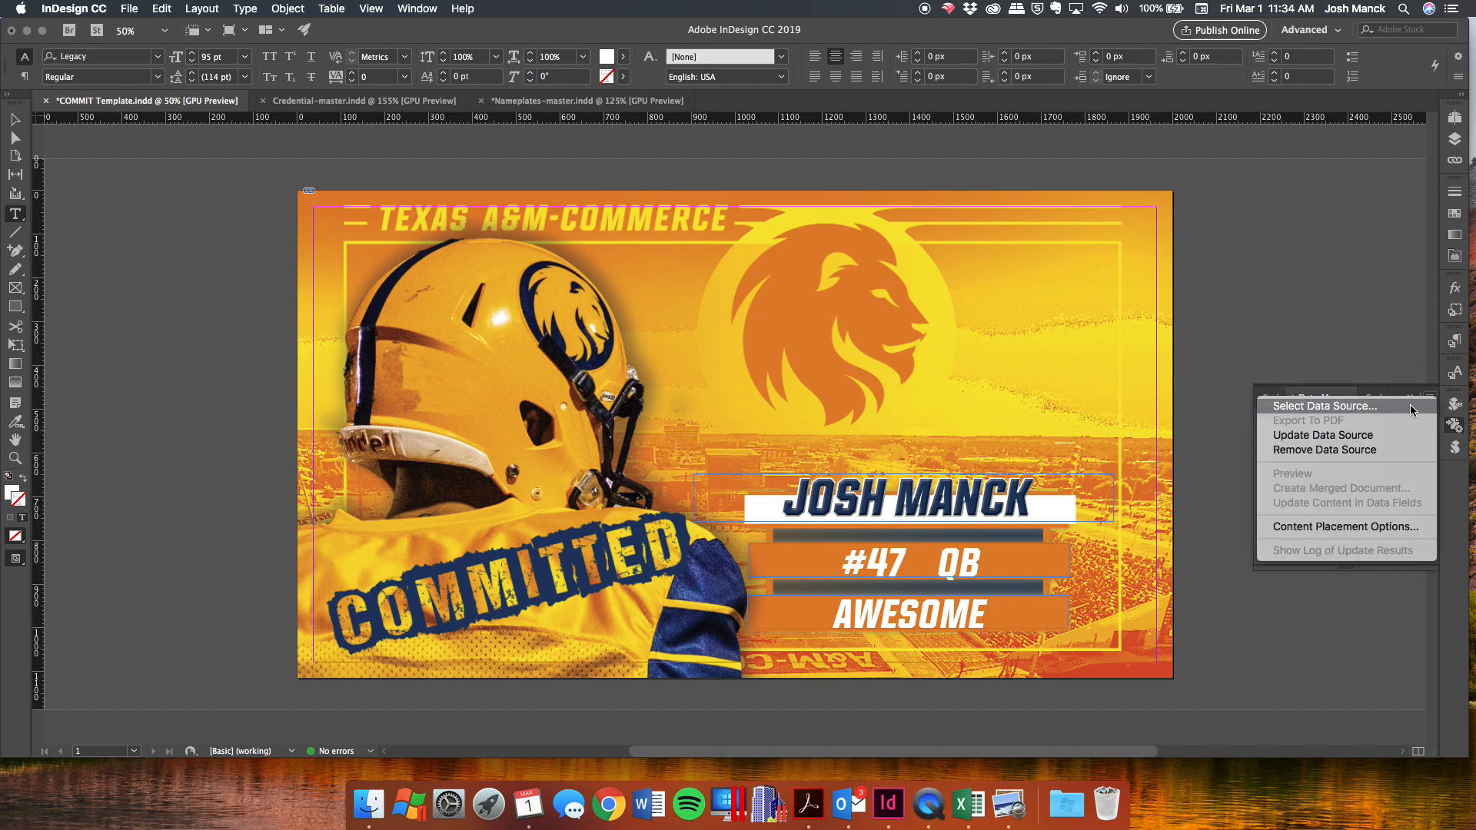
{"action": "left_click", "coordinate": [1410, 406]}
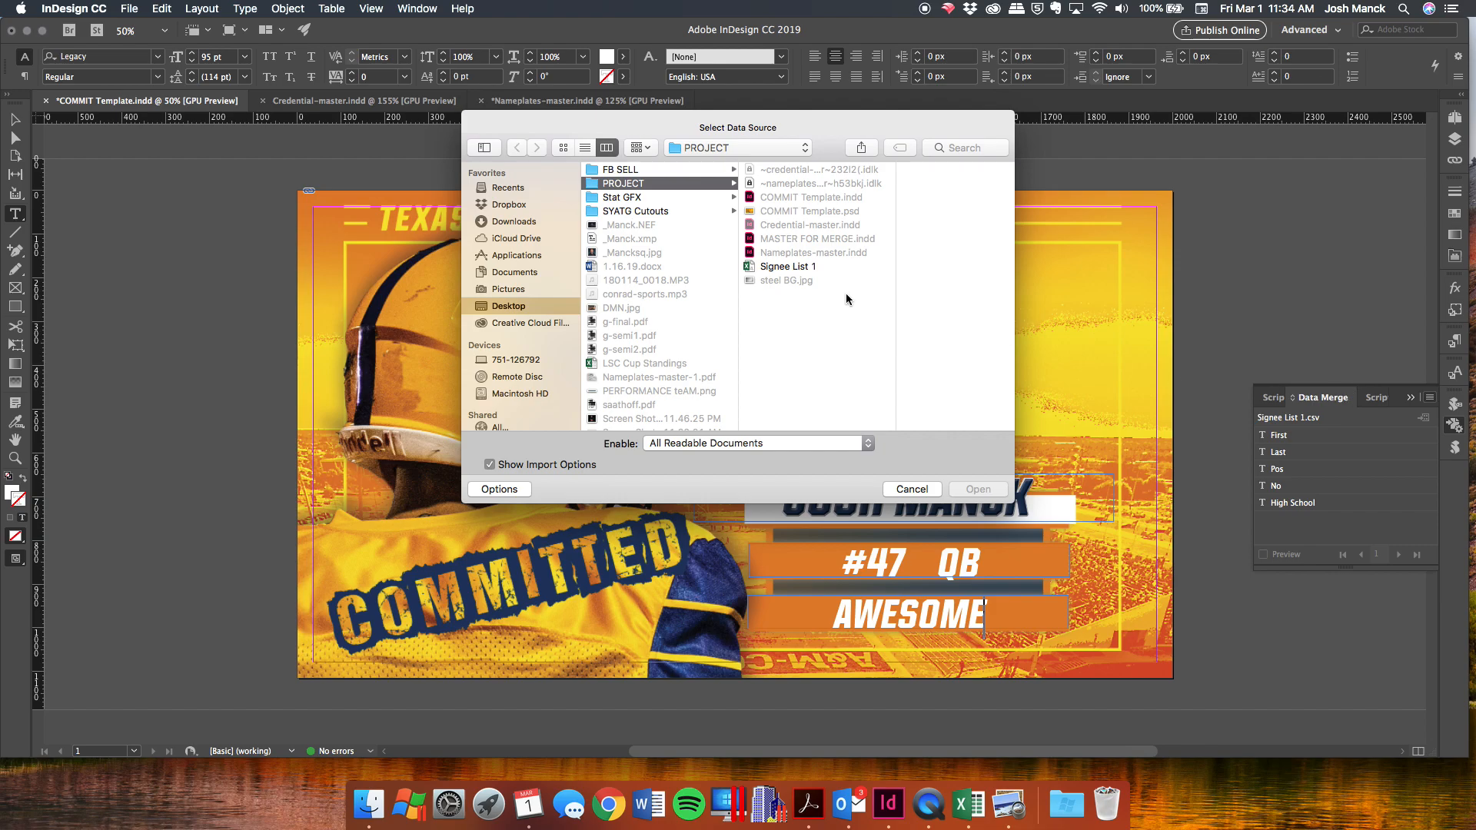
{"action": "left_click", "coordinate": [785, 269]}
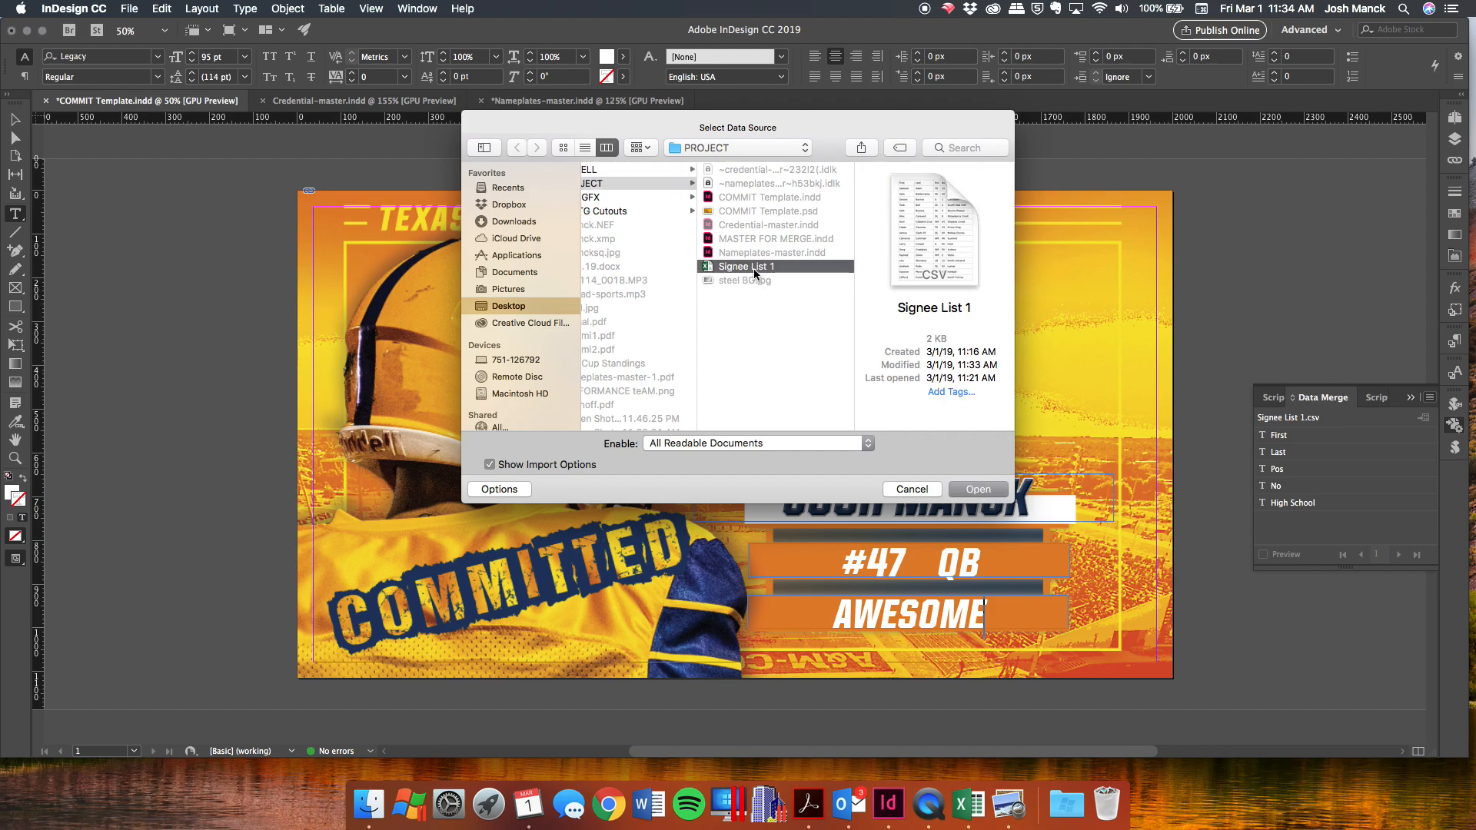
{"action": "left_click", "coordinate": [978, 490]}
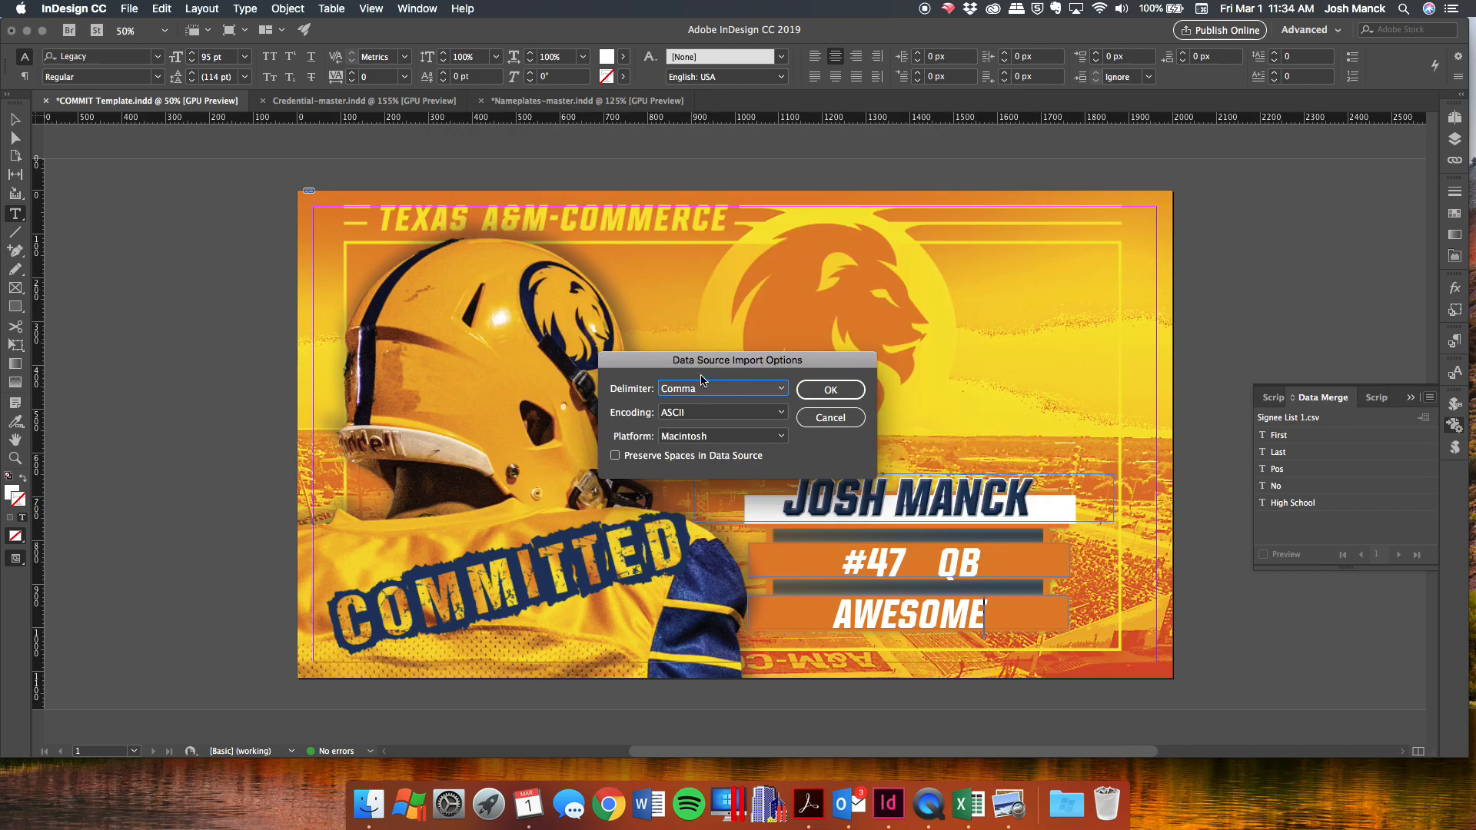
{"action": "left_click", "coordinate": [843, 390]}
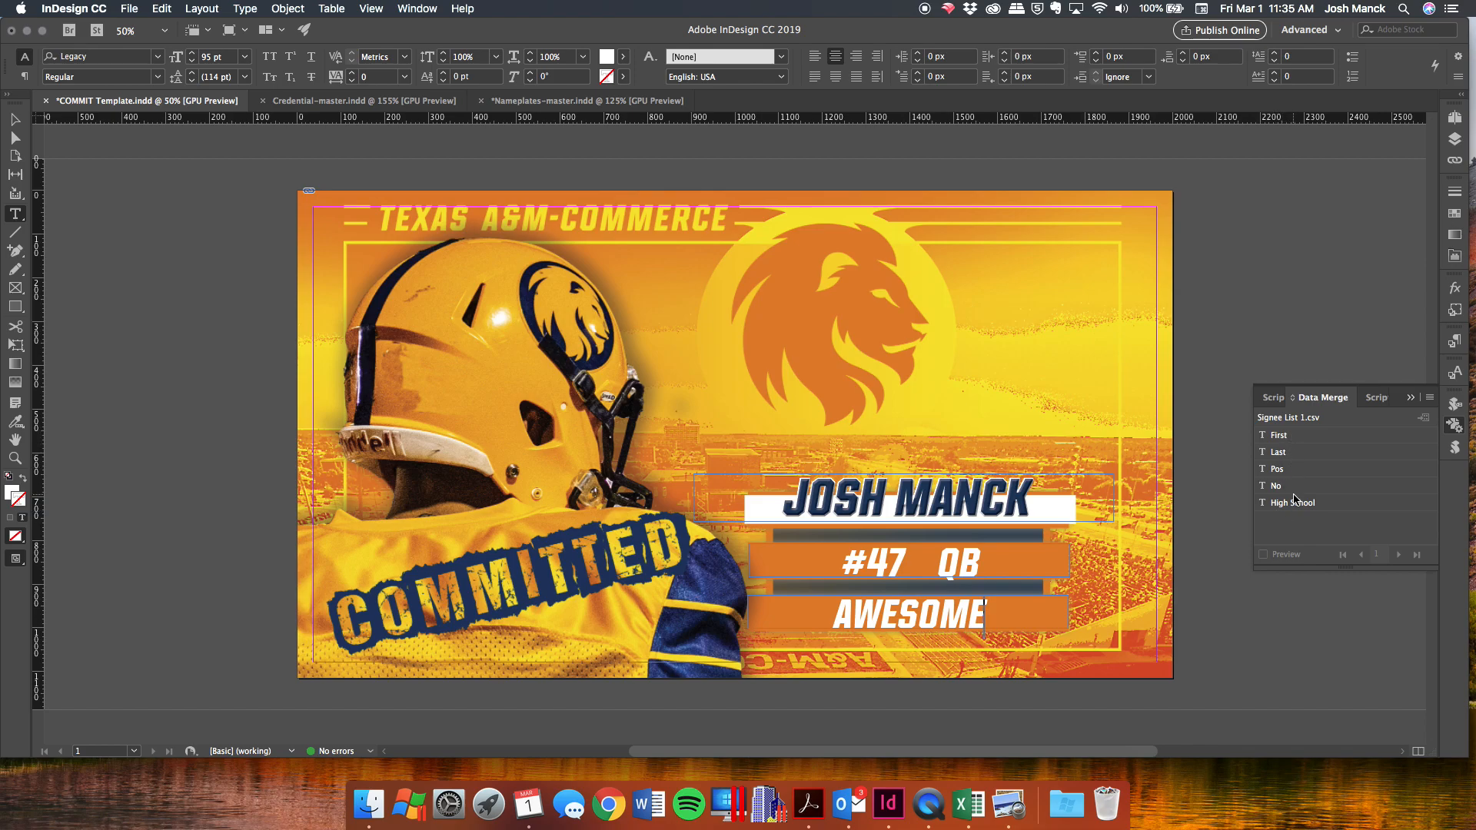
Replace the sample first and last names with the First and Last merge fields.
{"action": "left_click_drag", "start_coordinate": [884, 499], "coordinate": [779, 501]}
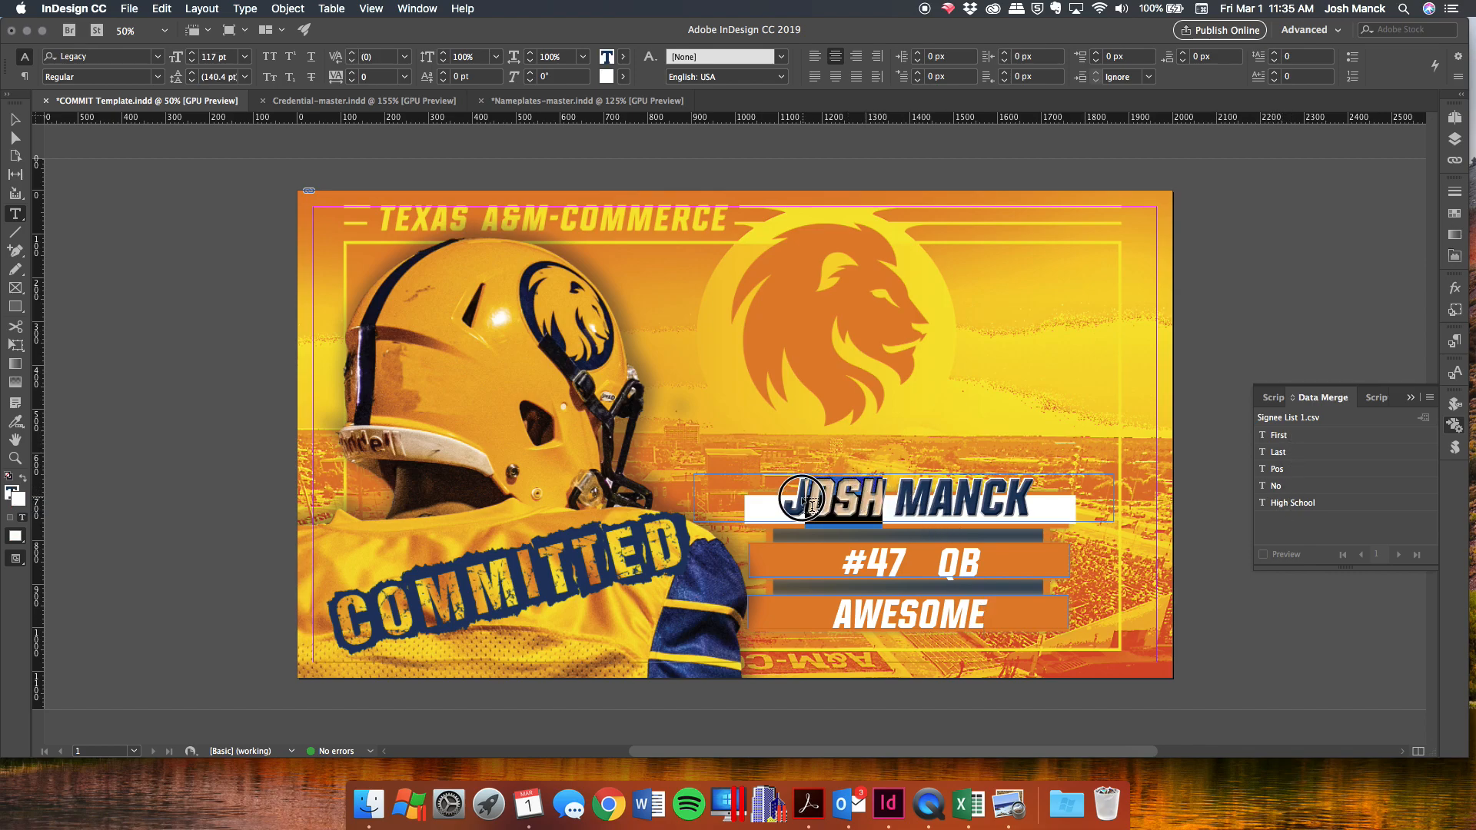
{"action": "left_click", "coordinate": [1361, 437]}
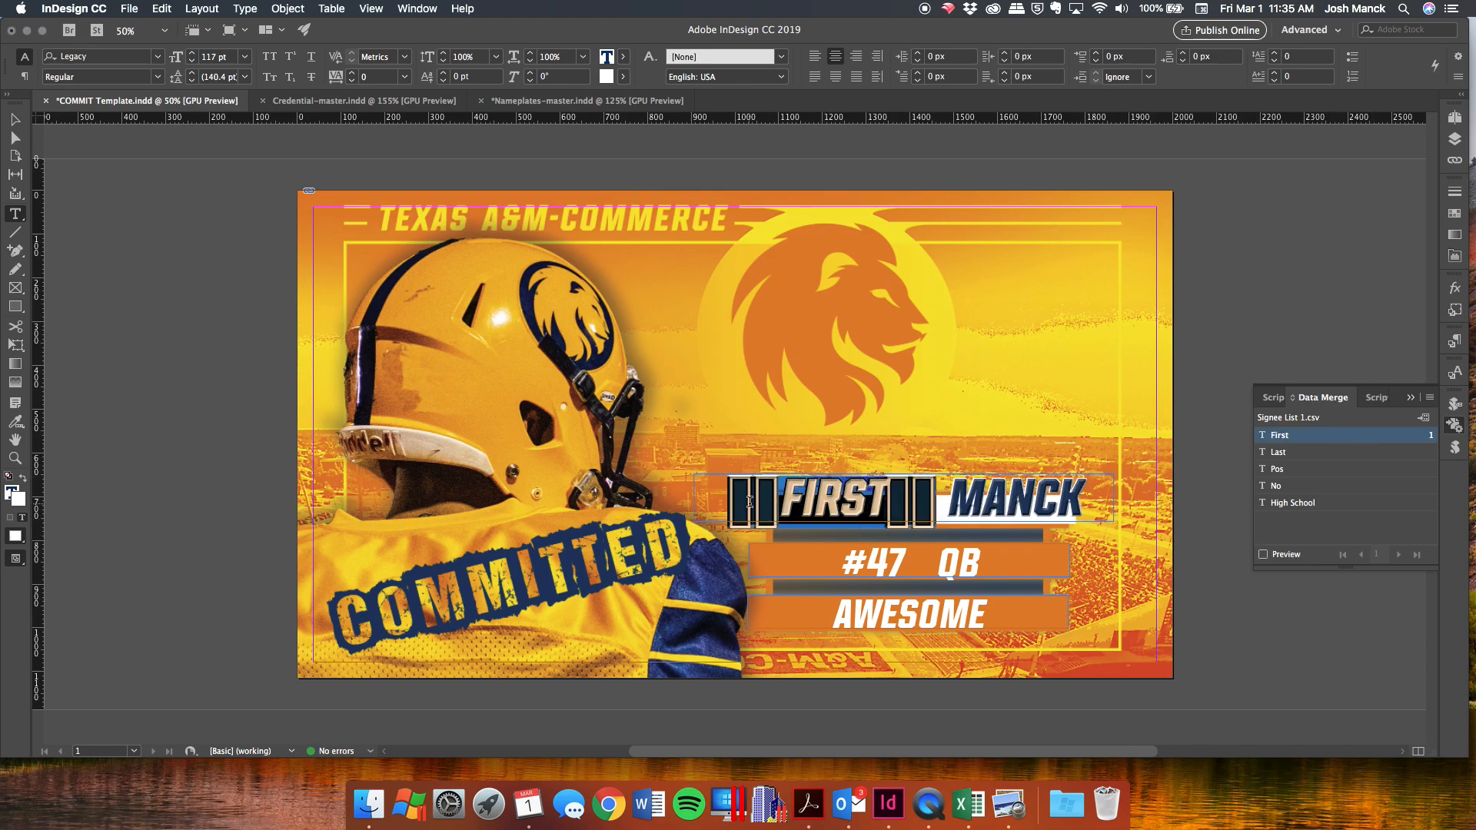
{"action": "left_click", "coordinate": [868, 496]}
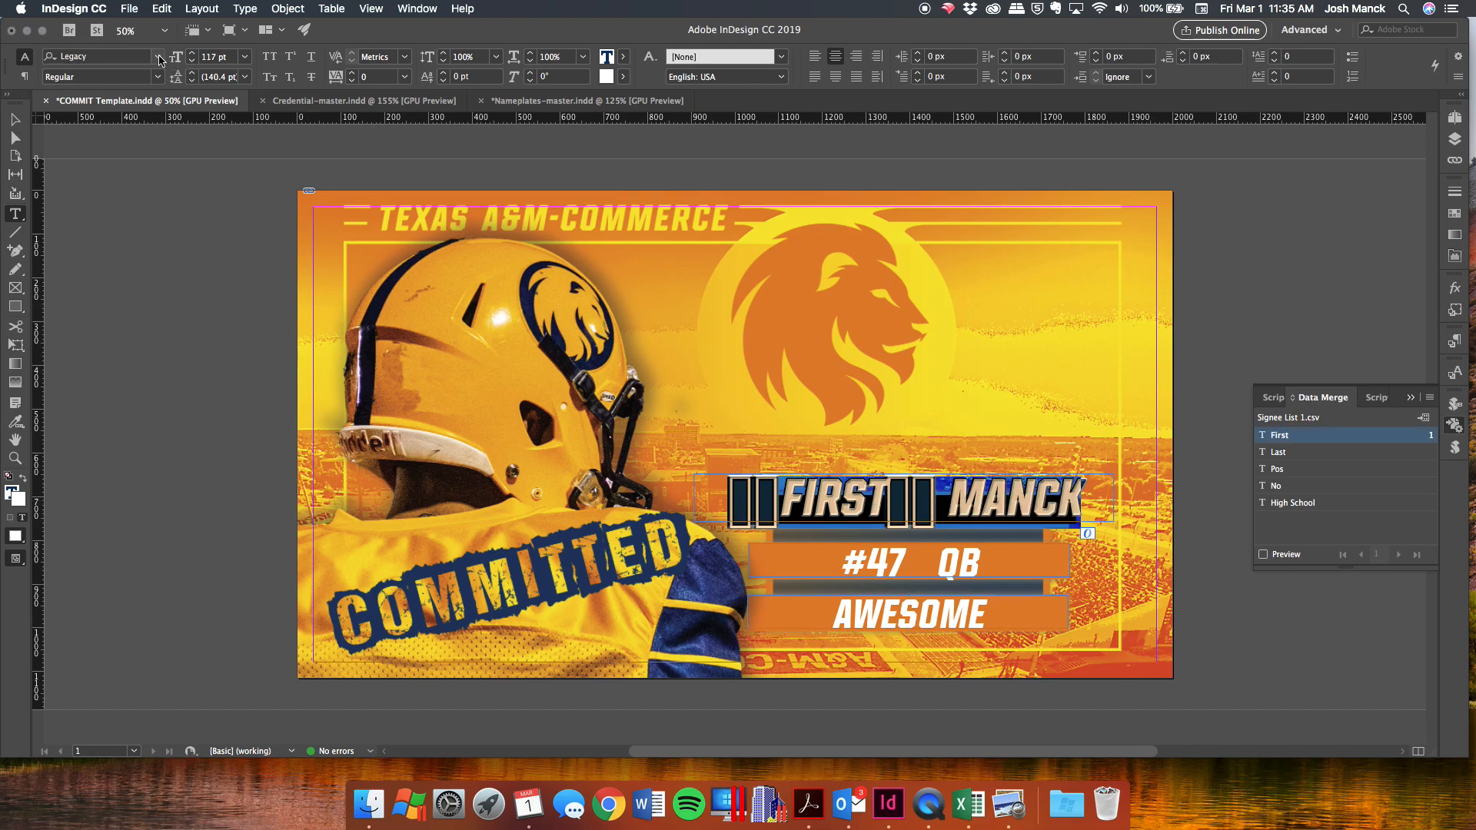
{"action": "left_click", "coordinate": [159, 59]}
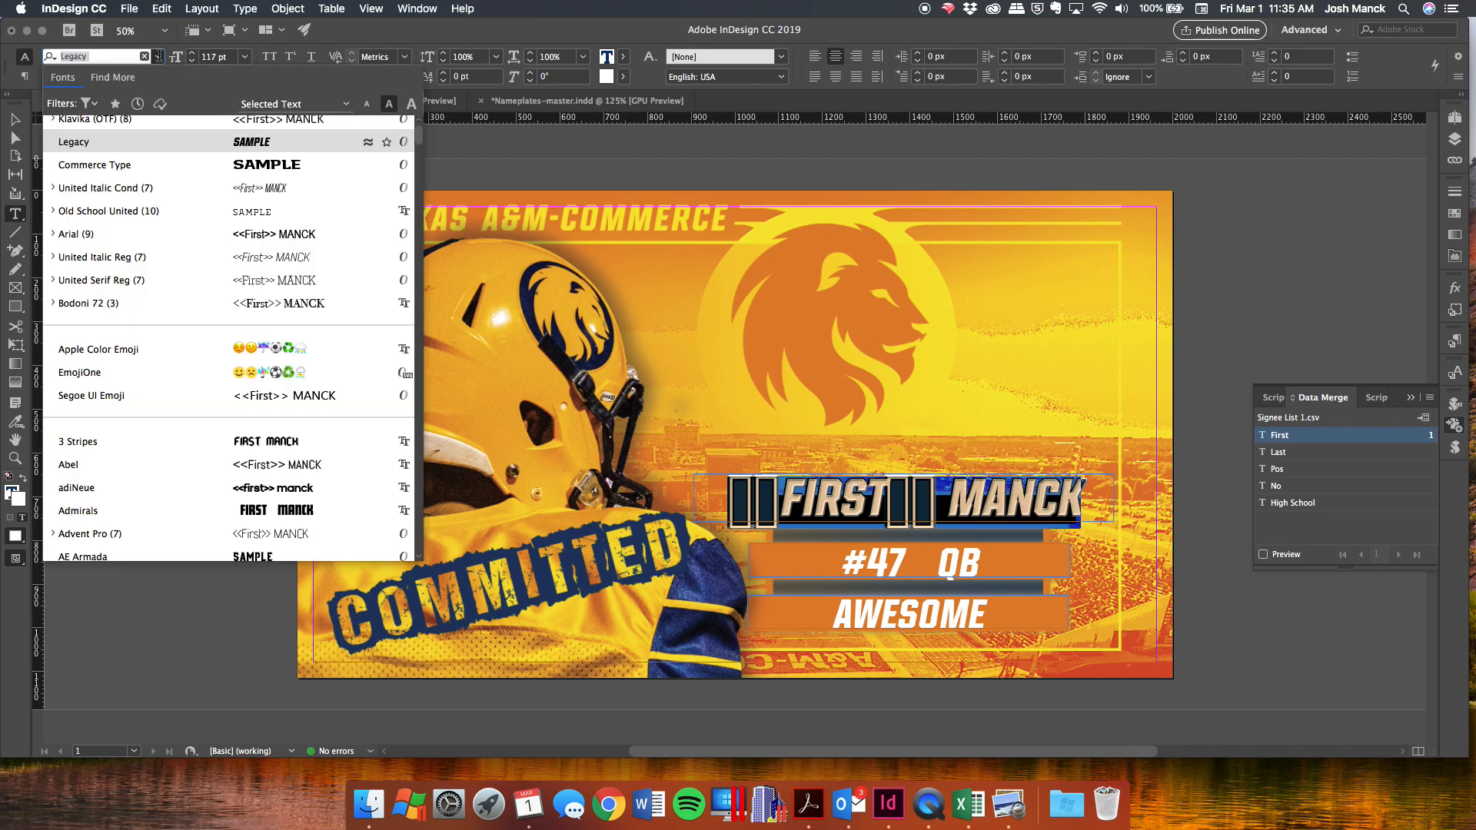
{"action": "left_click", "coordinate": [159, 234]}
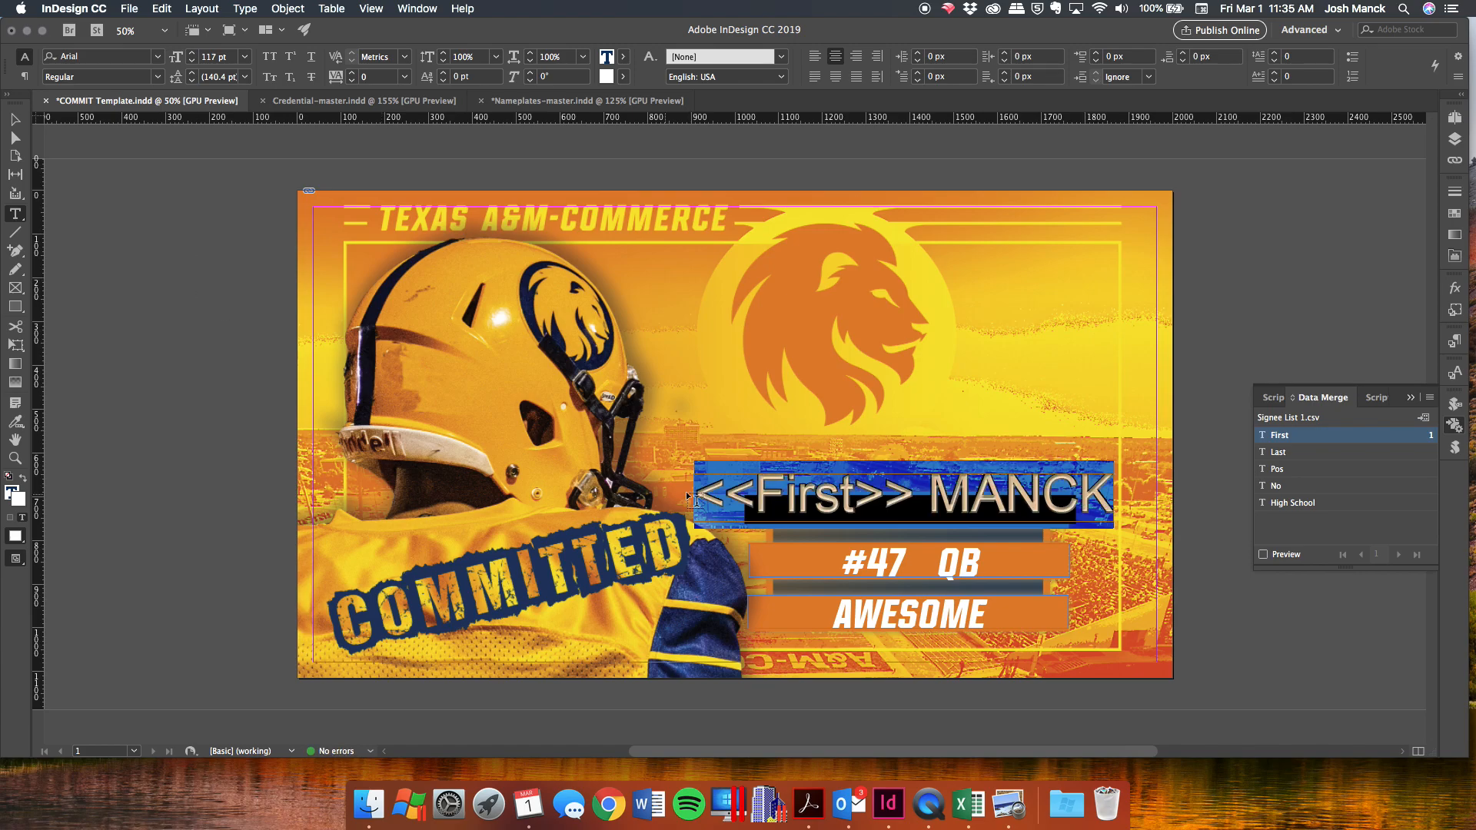
{"action": "left_click", "coordinate": [727, 498]}
{"action": "double_click", "coordinate": [737, 498]}
{"action": "left_click", "coordinate": [948, 498]}
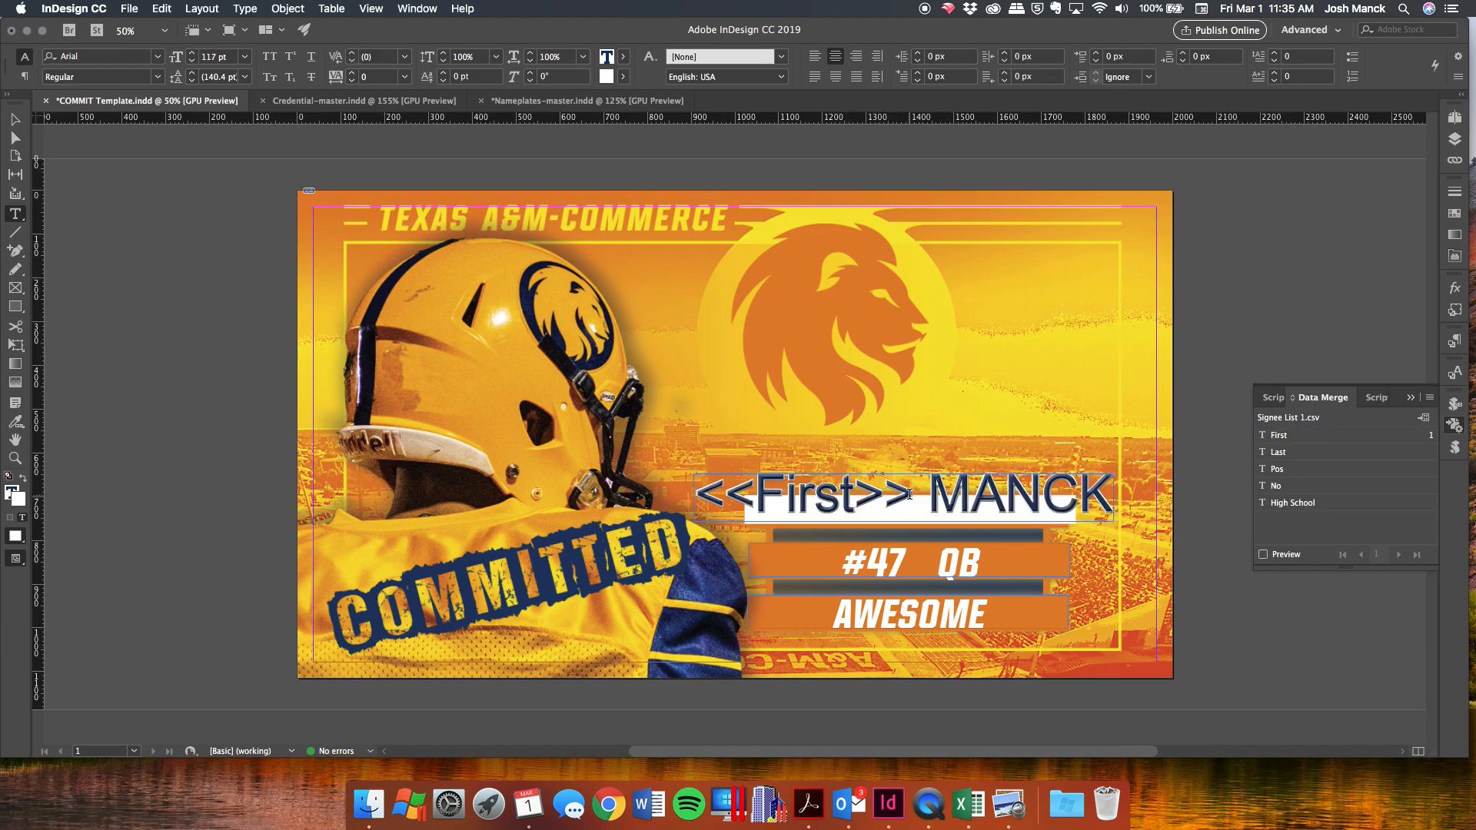
{"action": "key", "text": "super+z"}
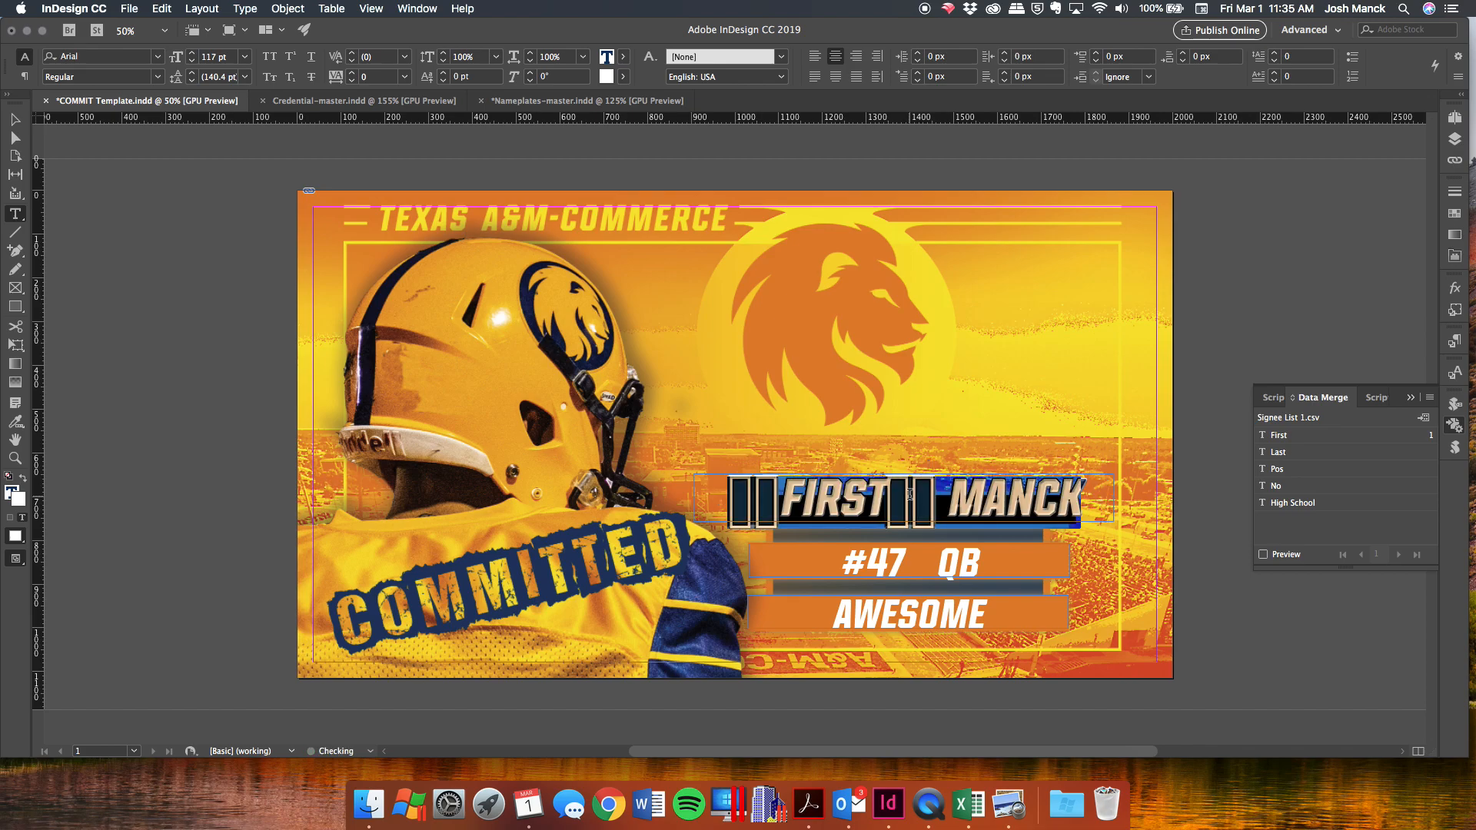
{"action": "left_click", "coordinate": [1278, 452]}
Replace 47, QB and AWESOME with the No, Pos and High School merge fields.
{"action": "double_click", "coordinate": [903, 559]}
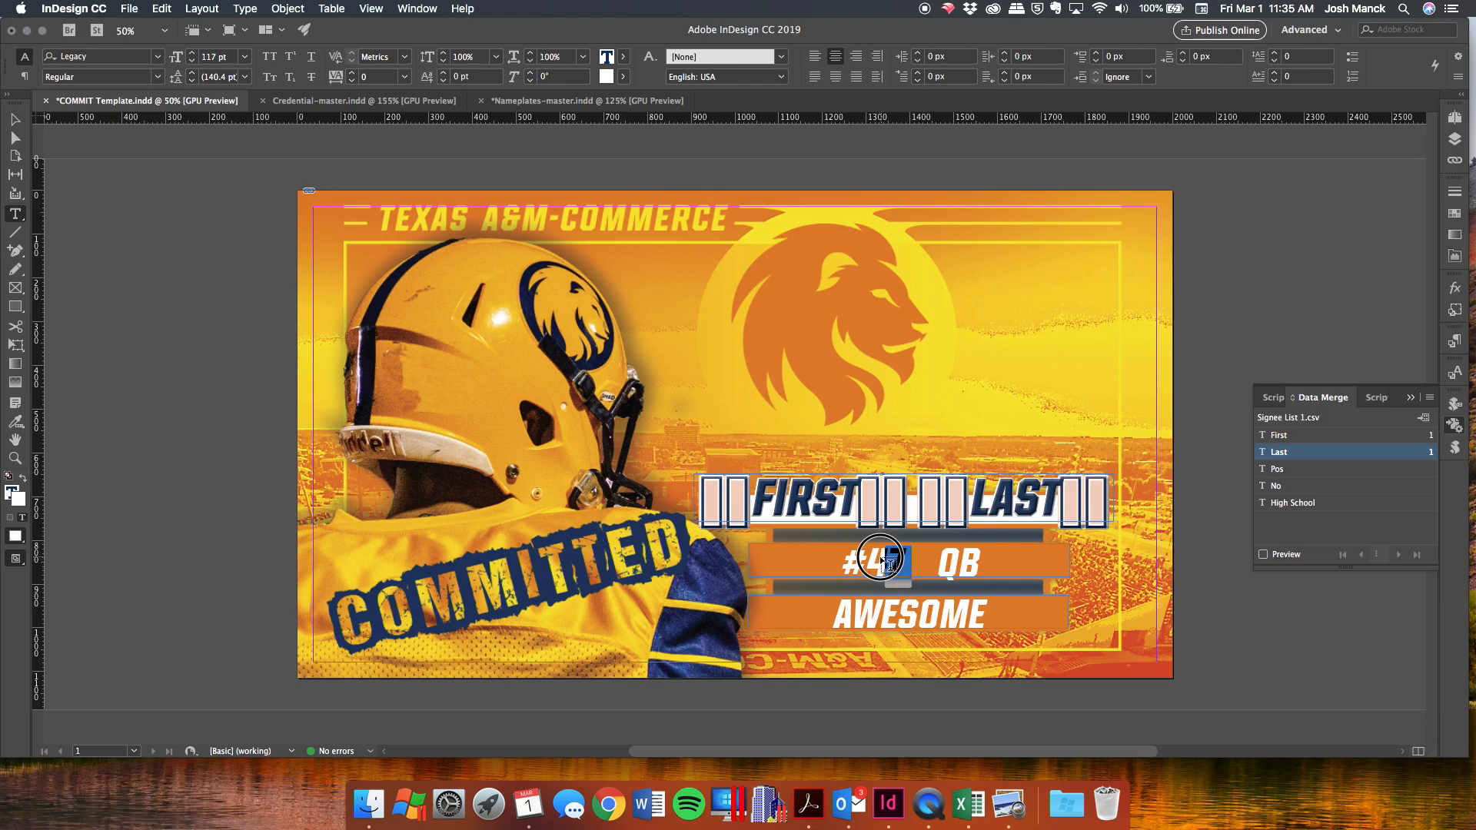
{"action": "left_click", "coordinate": [1303, 487]}
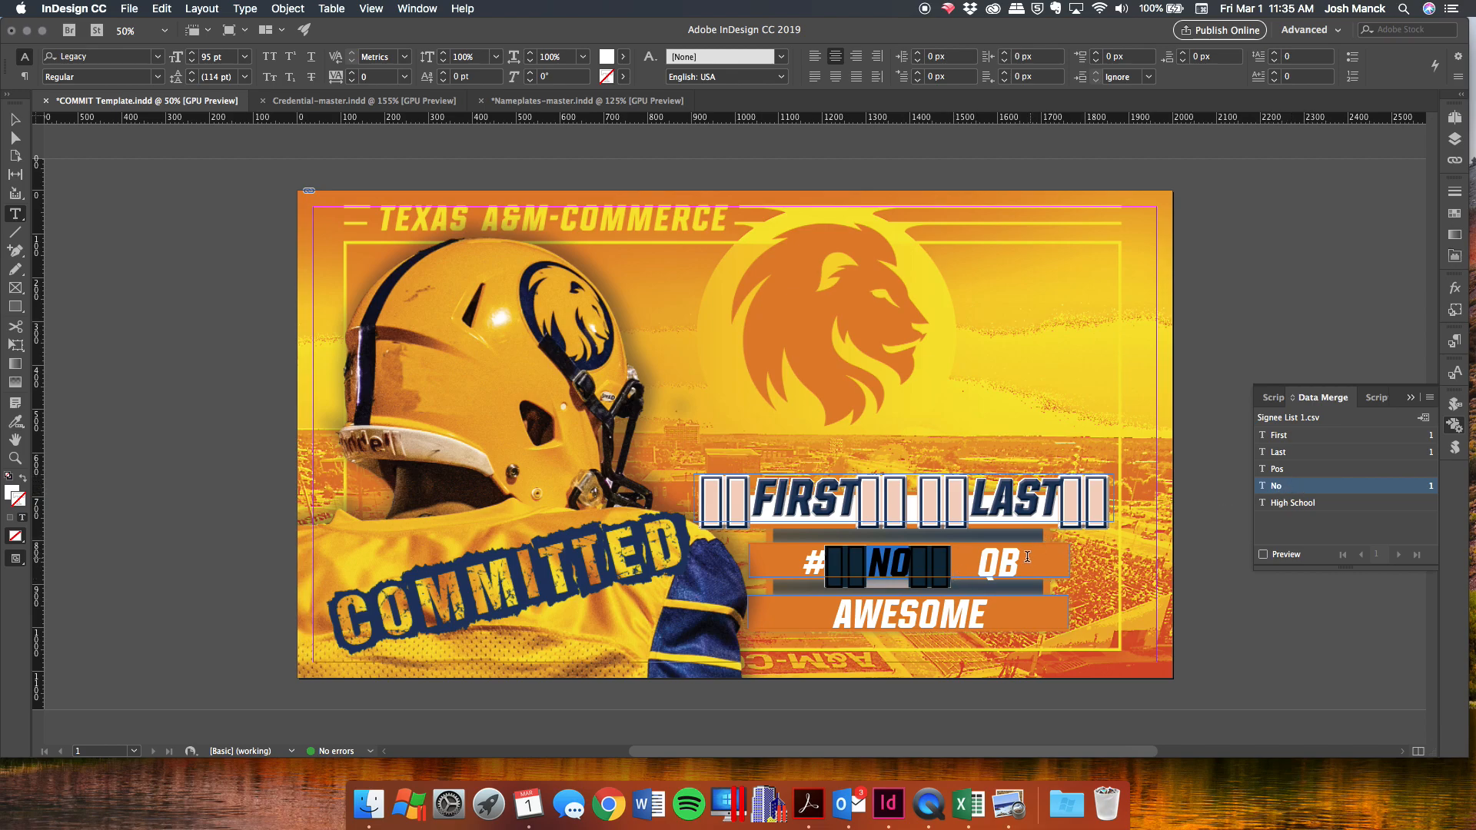
{"action": "double_click", "coordinate": [999, 562]}
{"action": "left_click", "coordinate": [1279, 471]}
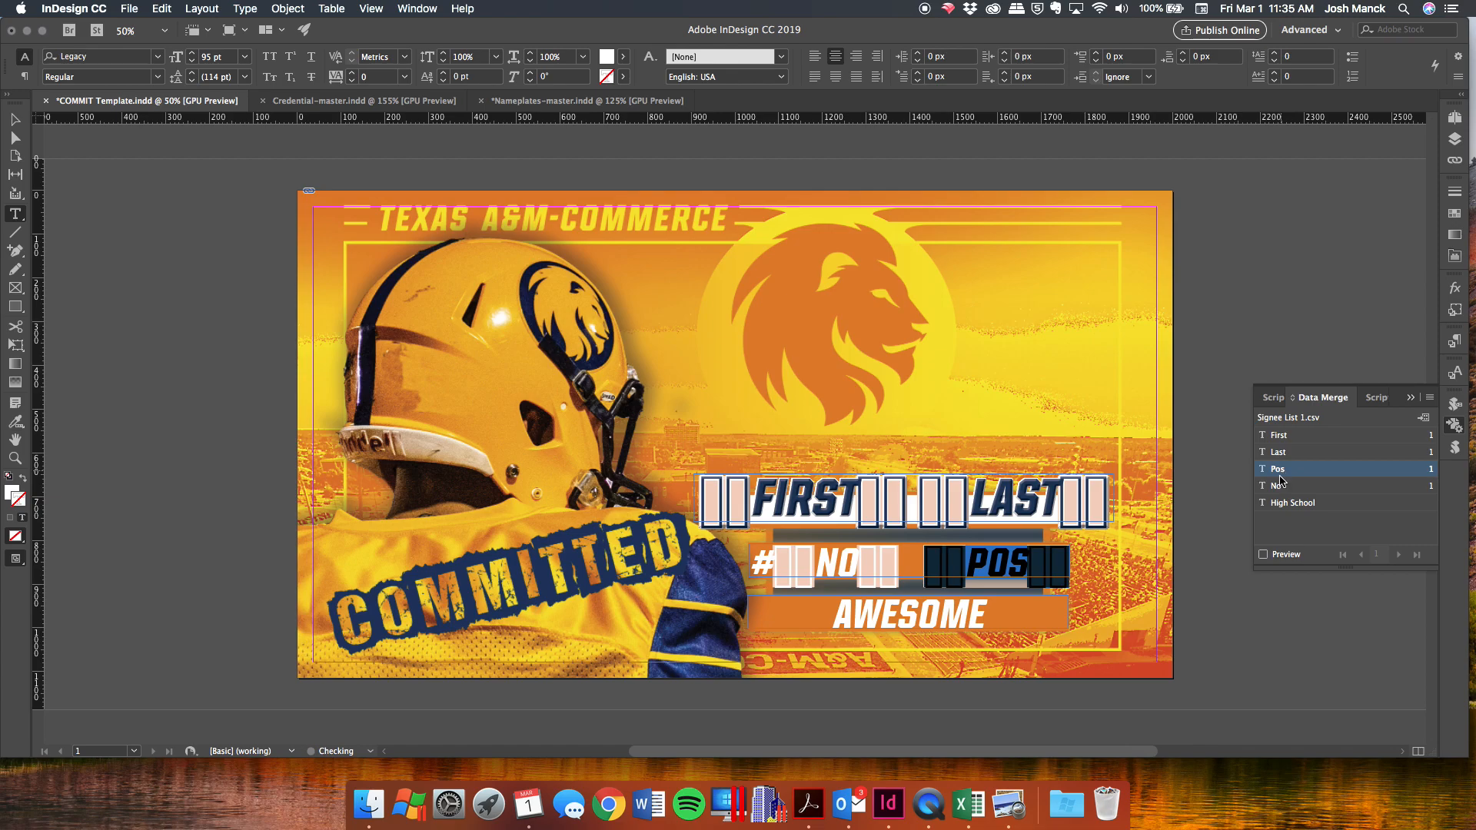
{"action": "left_click_drag", "start_coordinate": [1015, 607], "coordinate": [830, 615]}
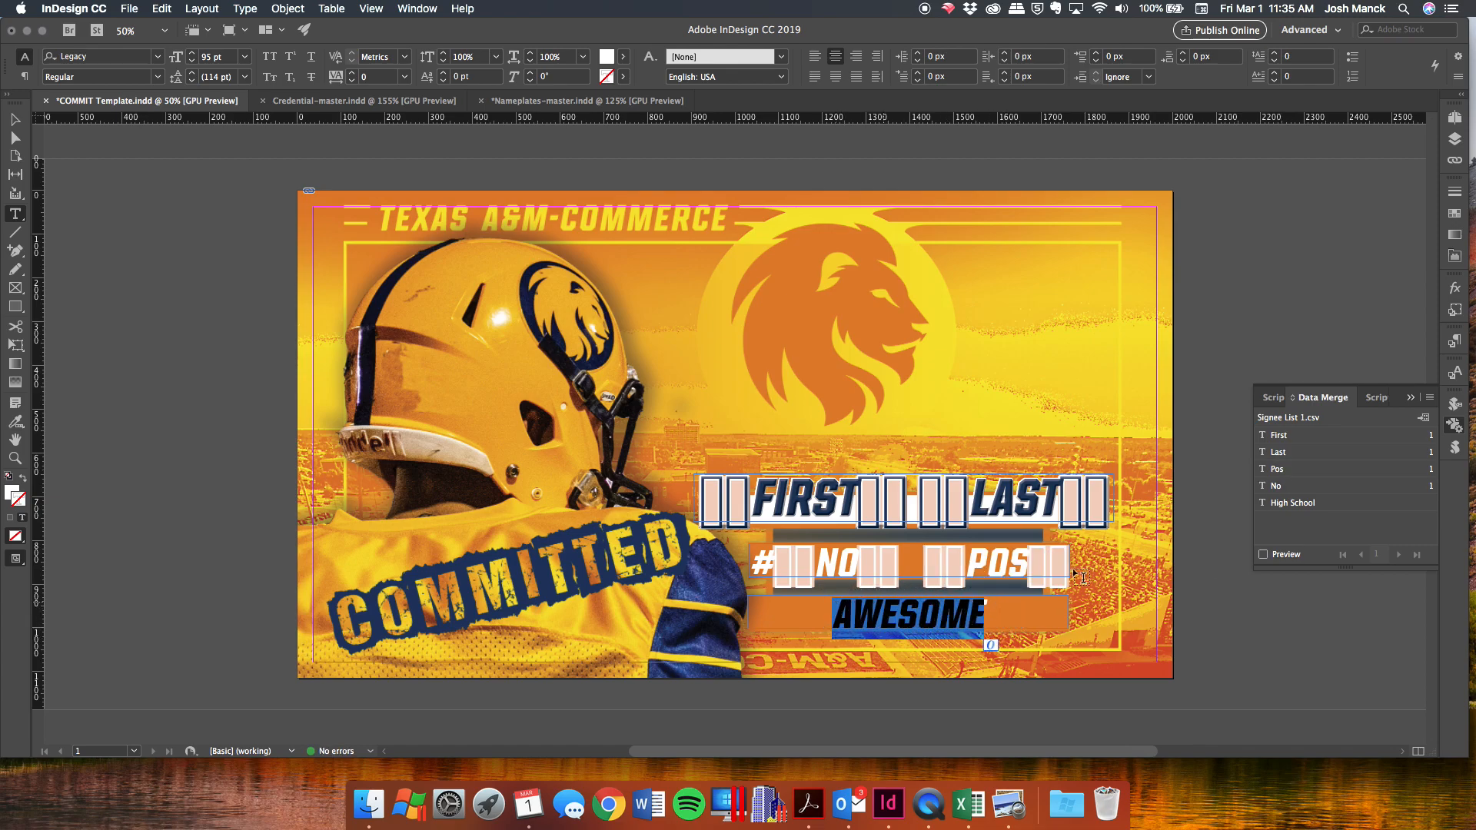
{"action": "left_click", "coordinate": [1293, 503]}
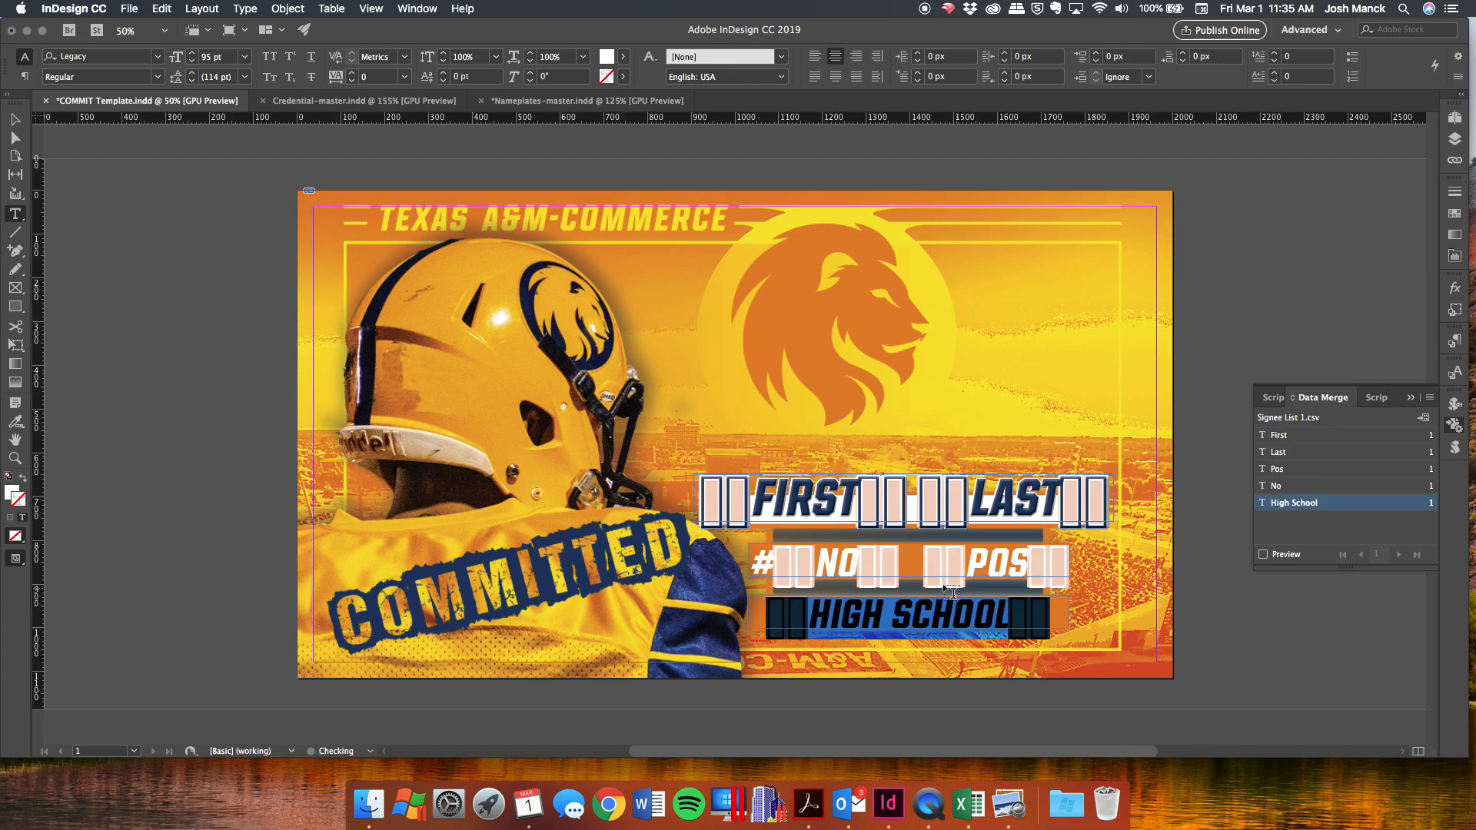
{"action": "left_click", "coordinate": [988, 589]}
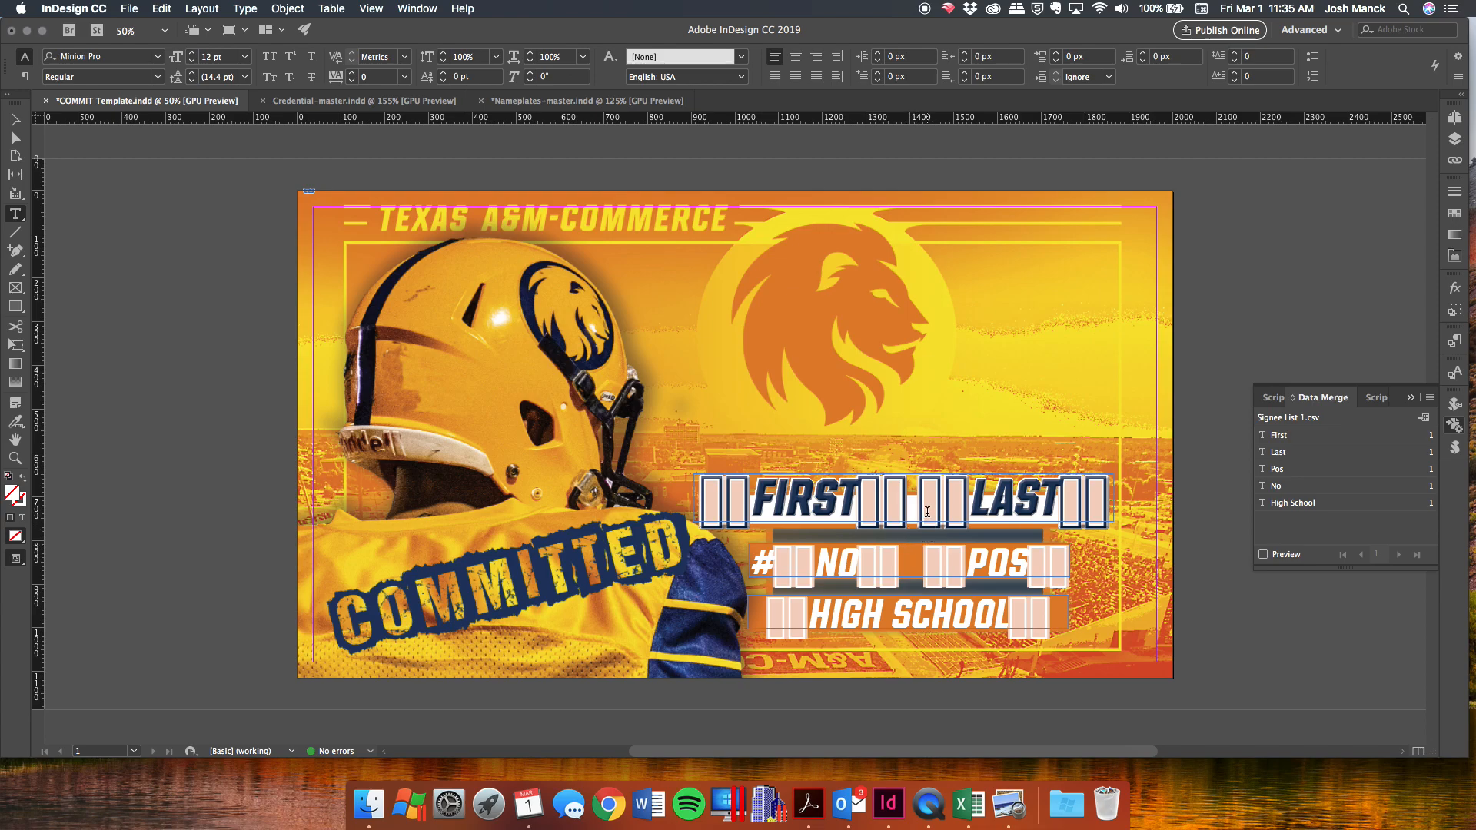
Turn on merge preview, step forward through the records, then back to record 2 (#34, OL, CANYON SPRINGS).
{"action": "left_click", "coordinate": [1263, 555]}
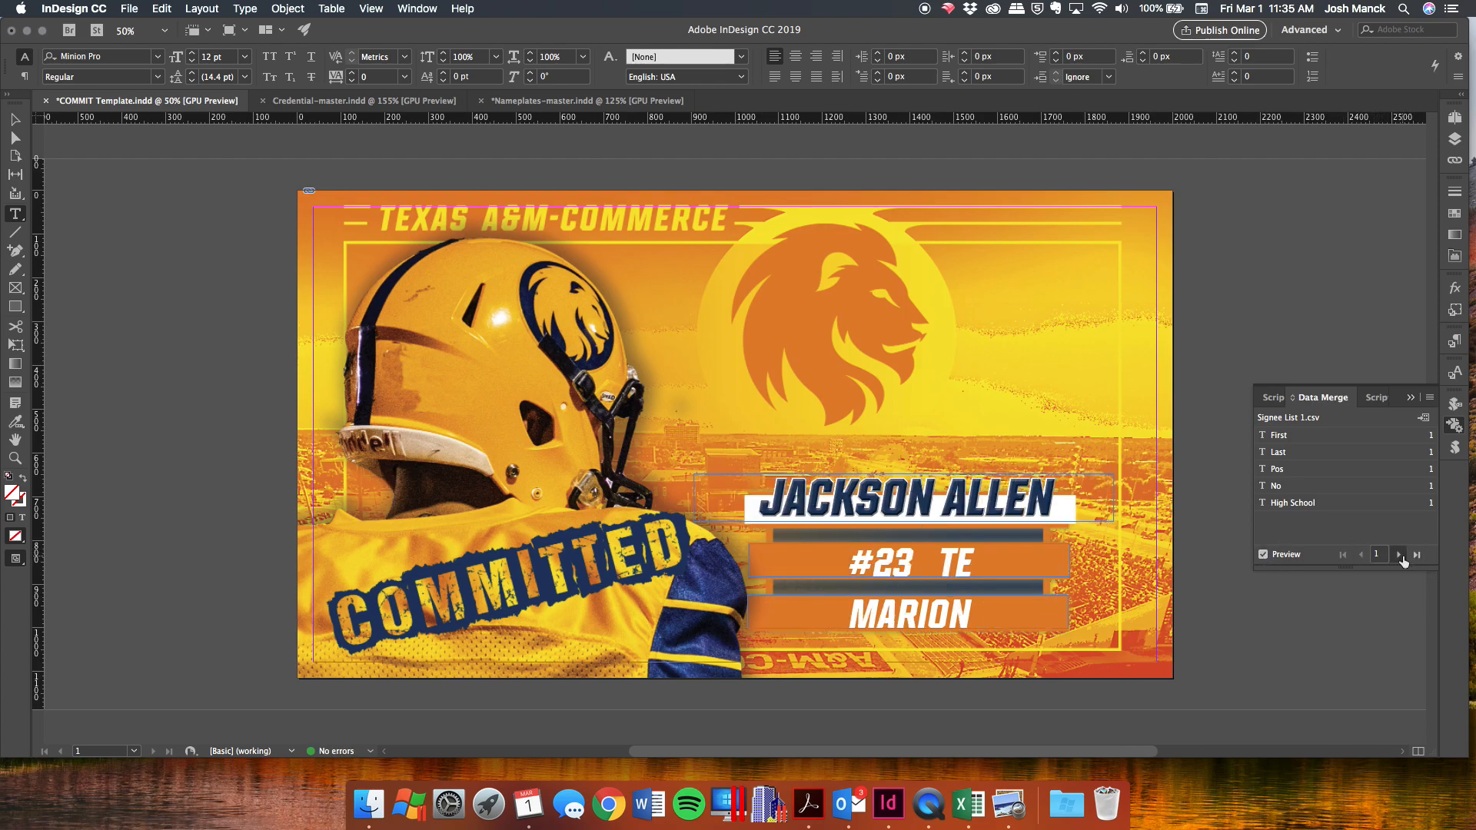
{"action": "left_click", "coordinate": [1400, 555]}
{"action": "left_click", "coordinate": [1400, 555]}
{"action": "left_click", "coordinate": [1401, 555]}
{"action": "left_click", "coordinate": [1400, 554]}
{"action": "left_click", "coordinate": [1400, 555]}
{"action": "left_click", "coordinate": [1400, 555]}
{"action": "left_click", "coordinate": [1400, 555]}
{"action": "left_click", "coordinate": [1402, 556]}
{"action": "left_click", "coordinate": [1401, 555]}
{"action": "left_click", "coordinate": [1402, 555]}
{"action": "left_click", "coordinate": [1402, 555]}
{"action": "left_click", "coordinate": [1402, 556]}
{"action": "left_click", "coordinate": [1362, 555]}
{"action": "left_click", "coordinate": [1362, 555]}
{"action": "left_click", "coordinate": [1362, 555]}
{"action": "left_click", "coordinate": [1362, 555]}
{"action": "left_click", "coordinate": [1362, 555]}
{"action": "left_click", "coordinate": [1362, 554]}
{"action": "left_click", "coordinate": [1361, 555]}
{"action": "left_click", "coordinate": [1362, 555]}
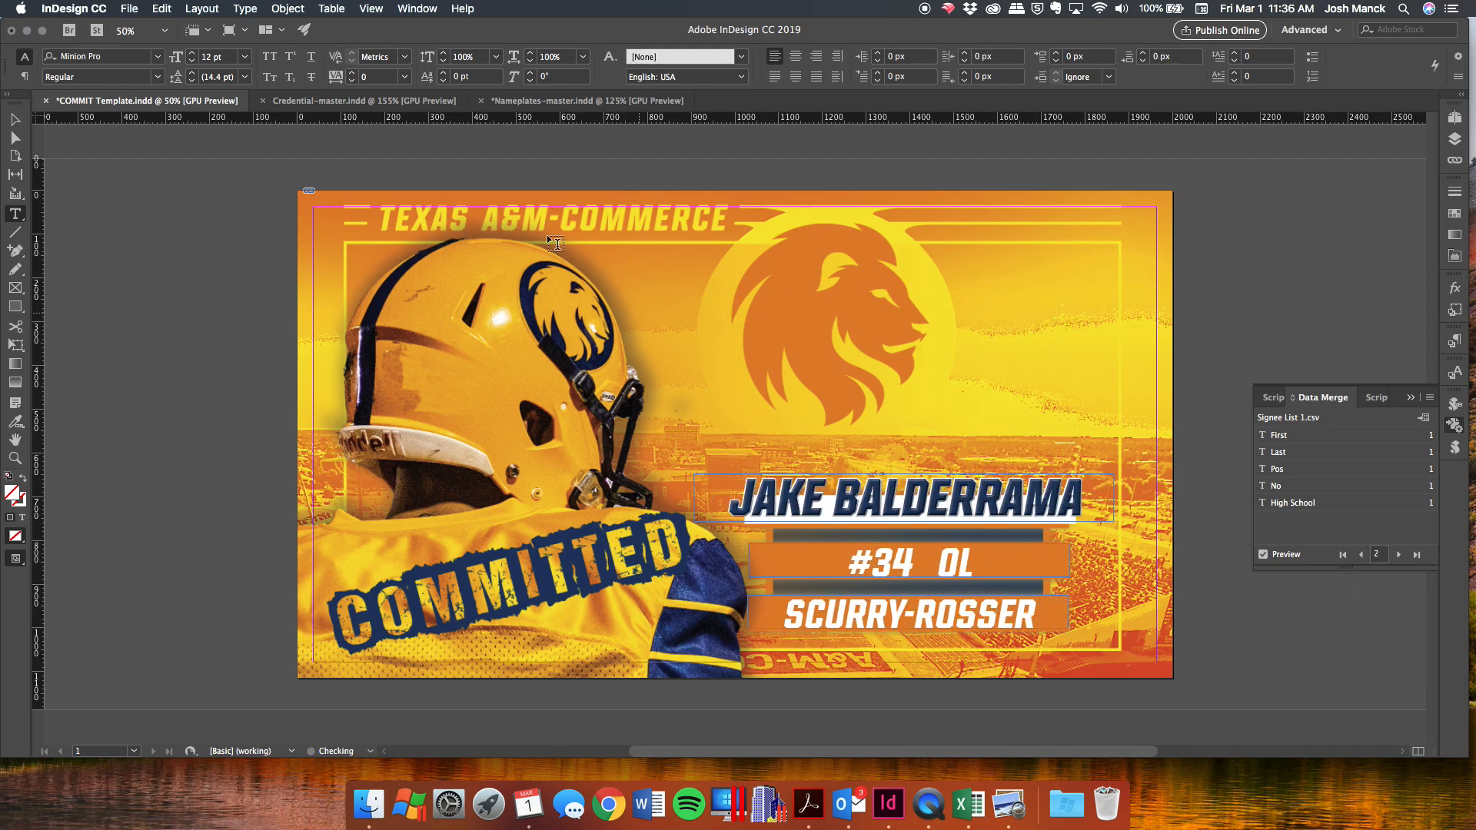
In Credential-master, set the lower-left frame's number field to Arial.
{"action": "left_click", "coordinate": [378, 101]}
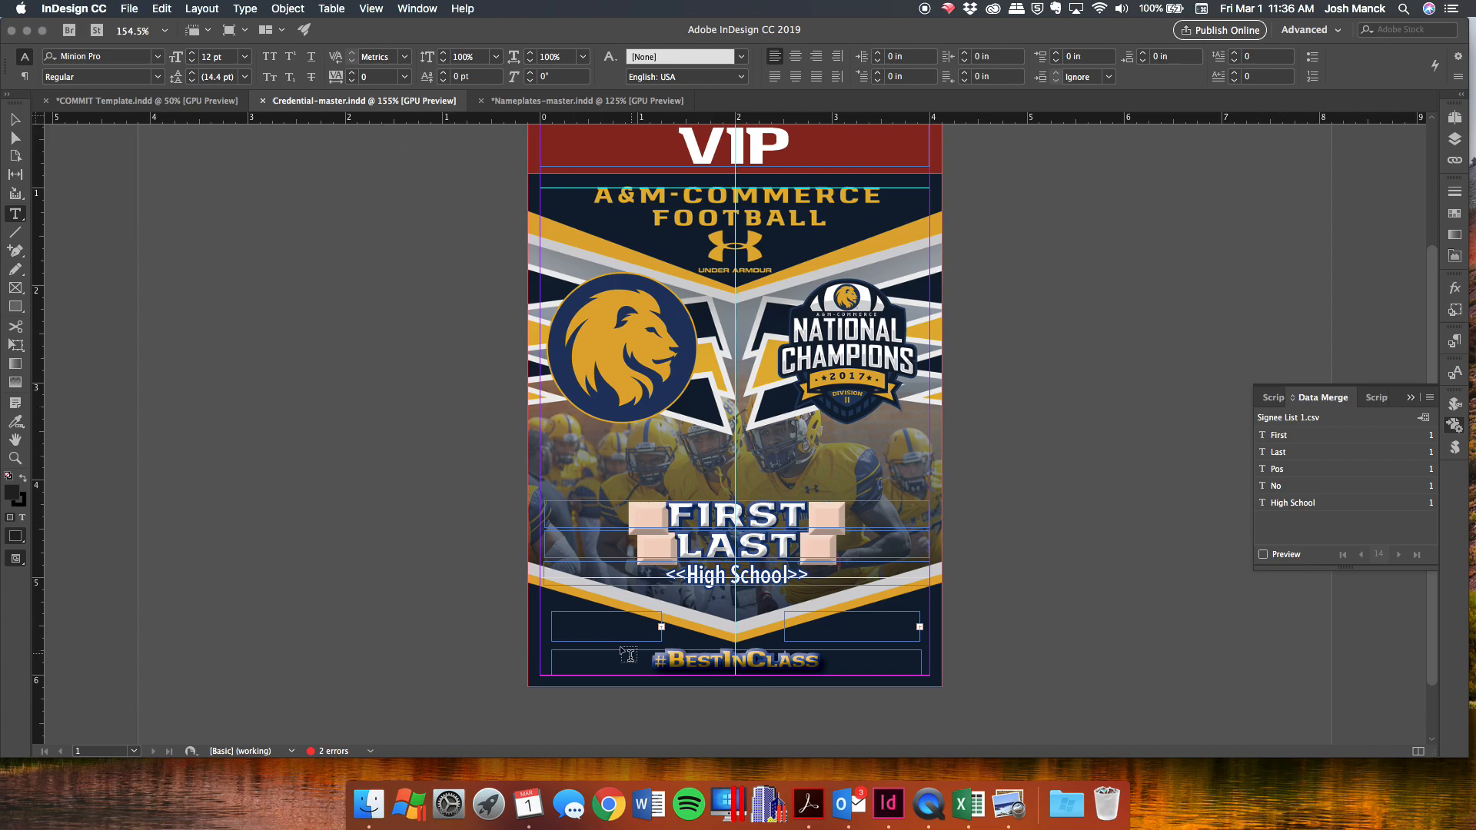
{"action": "left_click", "coordinate": [593, 626]}
{"action": "key", "text": "super+a"}
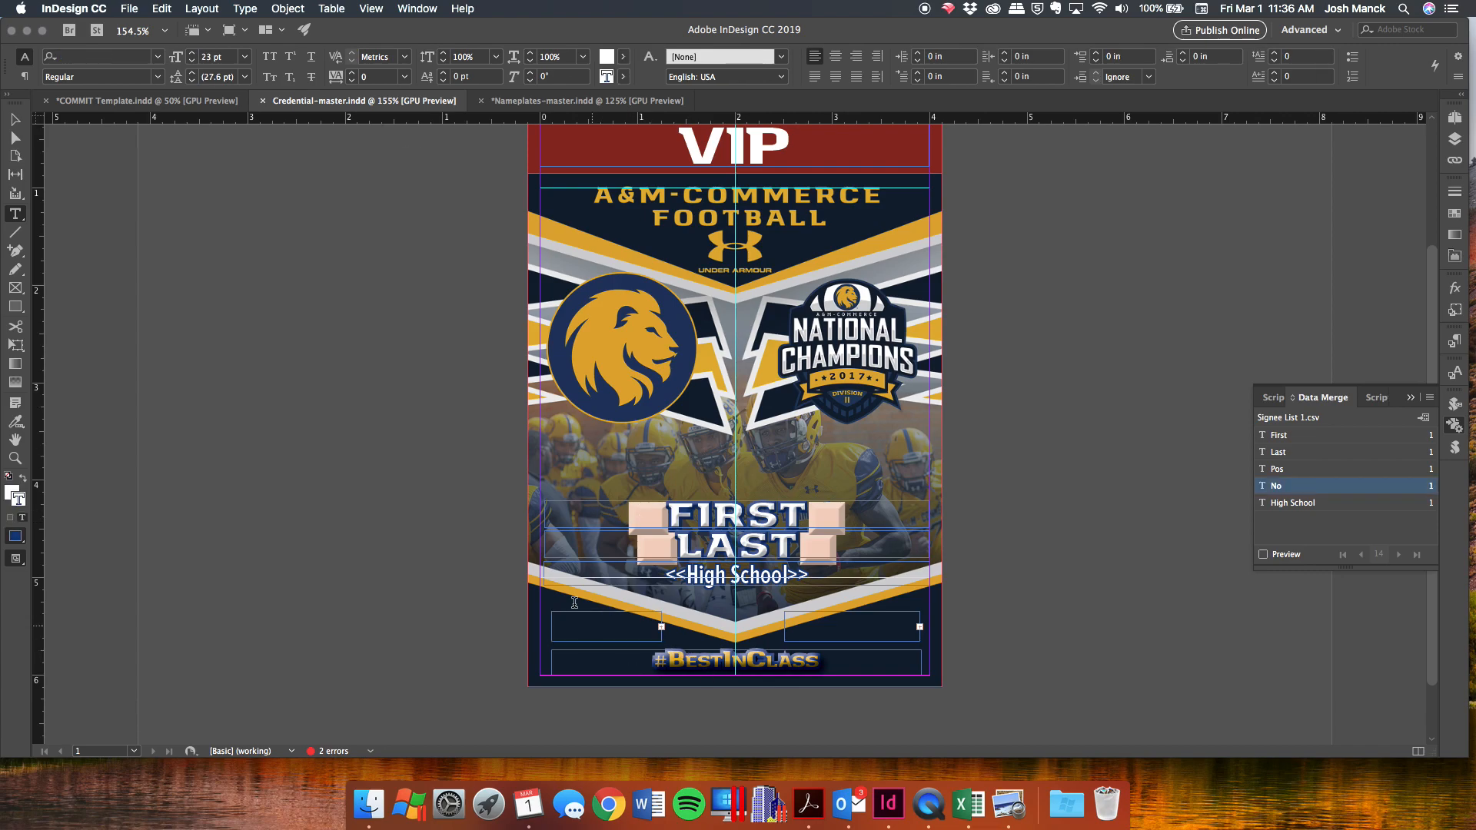
{"action": "left_click", "coordinate": [159, 56]}
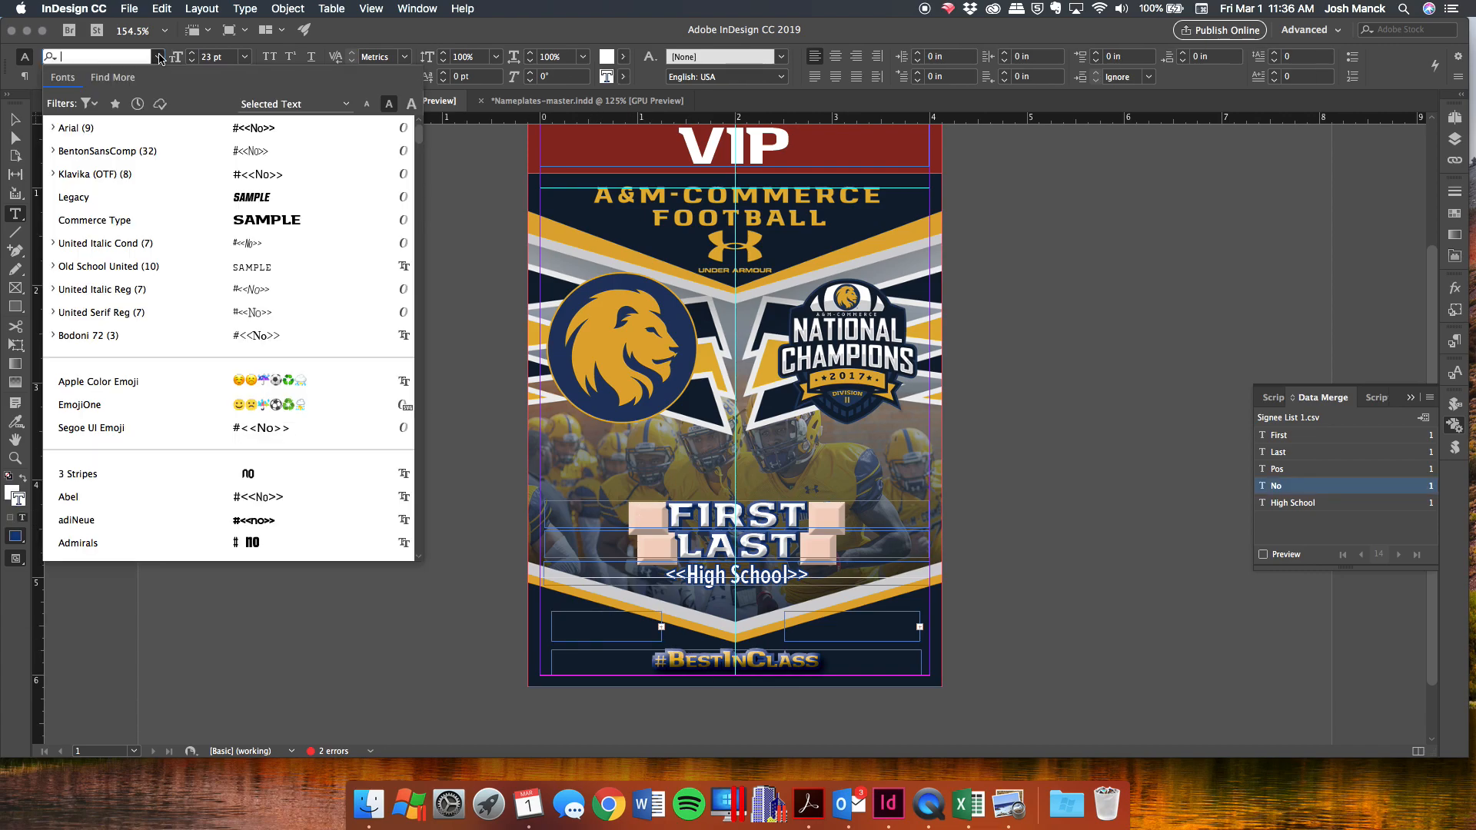
{"action": "left_click", "coordinate": [126, 129]}
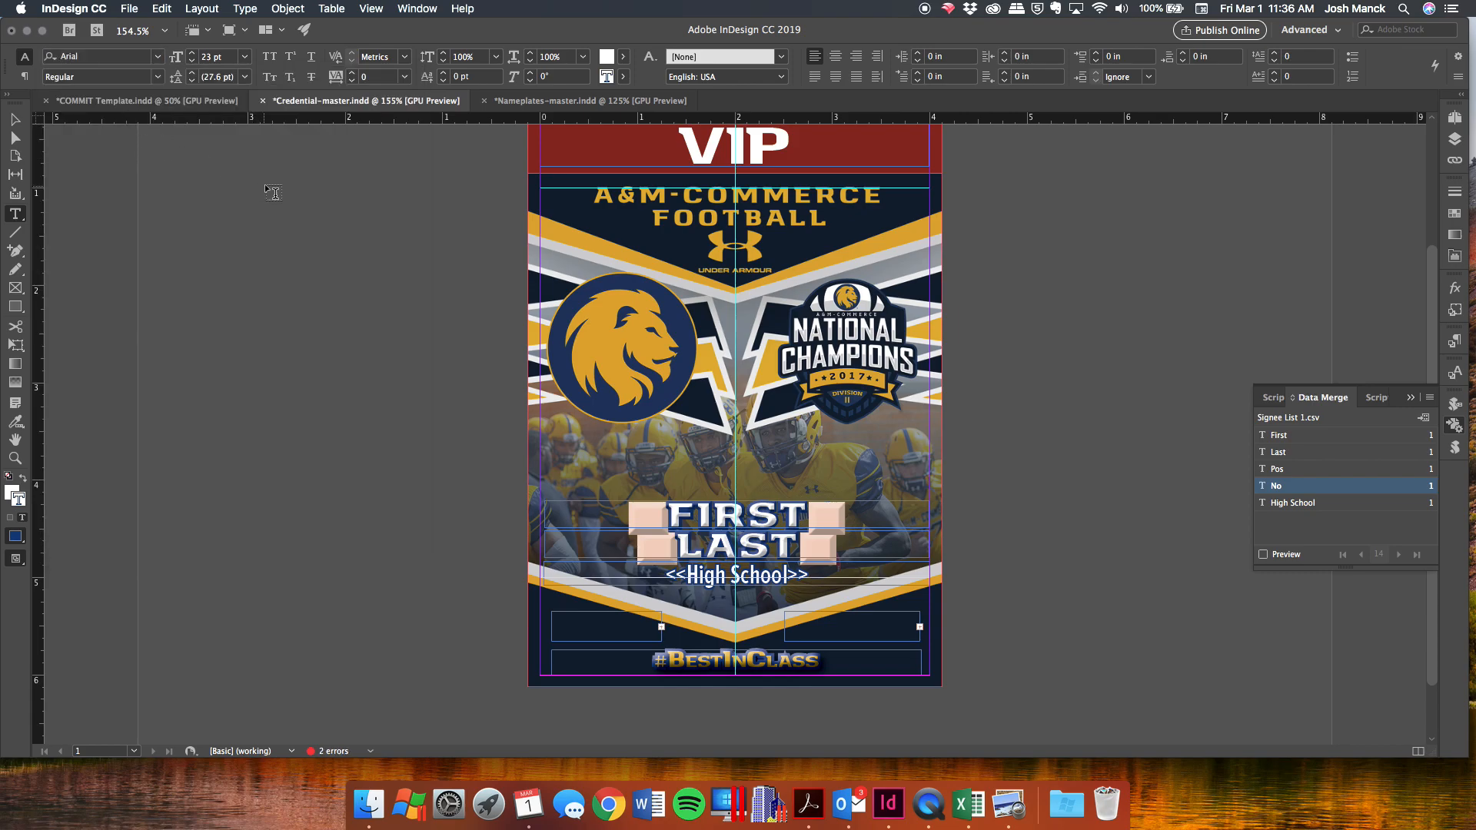
{"action": "key", "text": "Escape"}
Look over the Nameplates-master document, then return to the COMMIT template.
{"action": "left_click", "coordinate": [870, 635]}
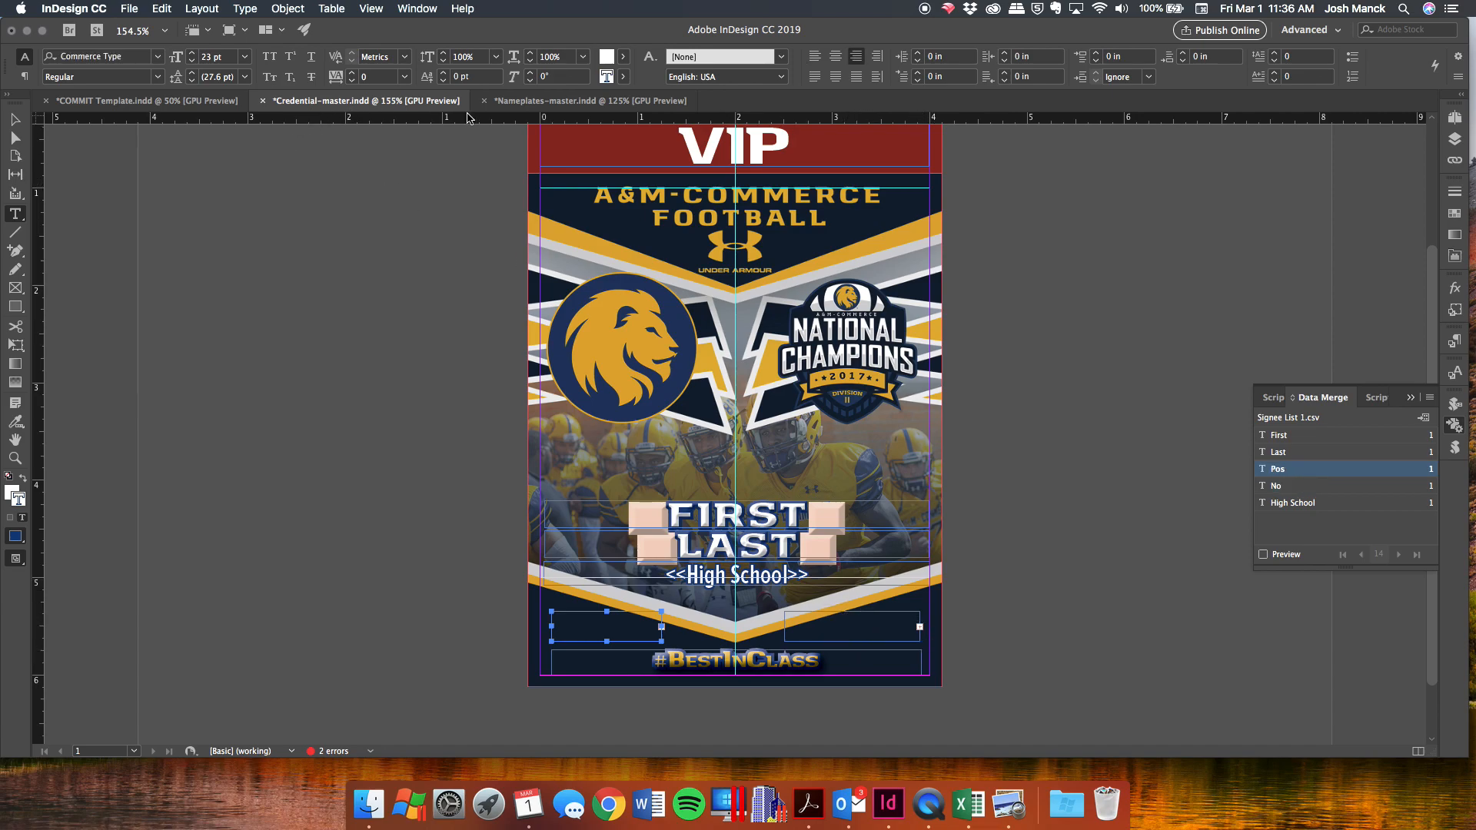
{"action": "left_click", "coordinate": [540, 104]}
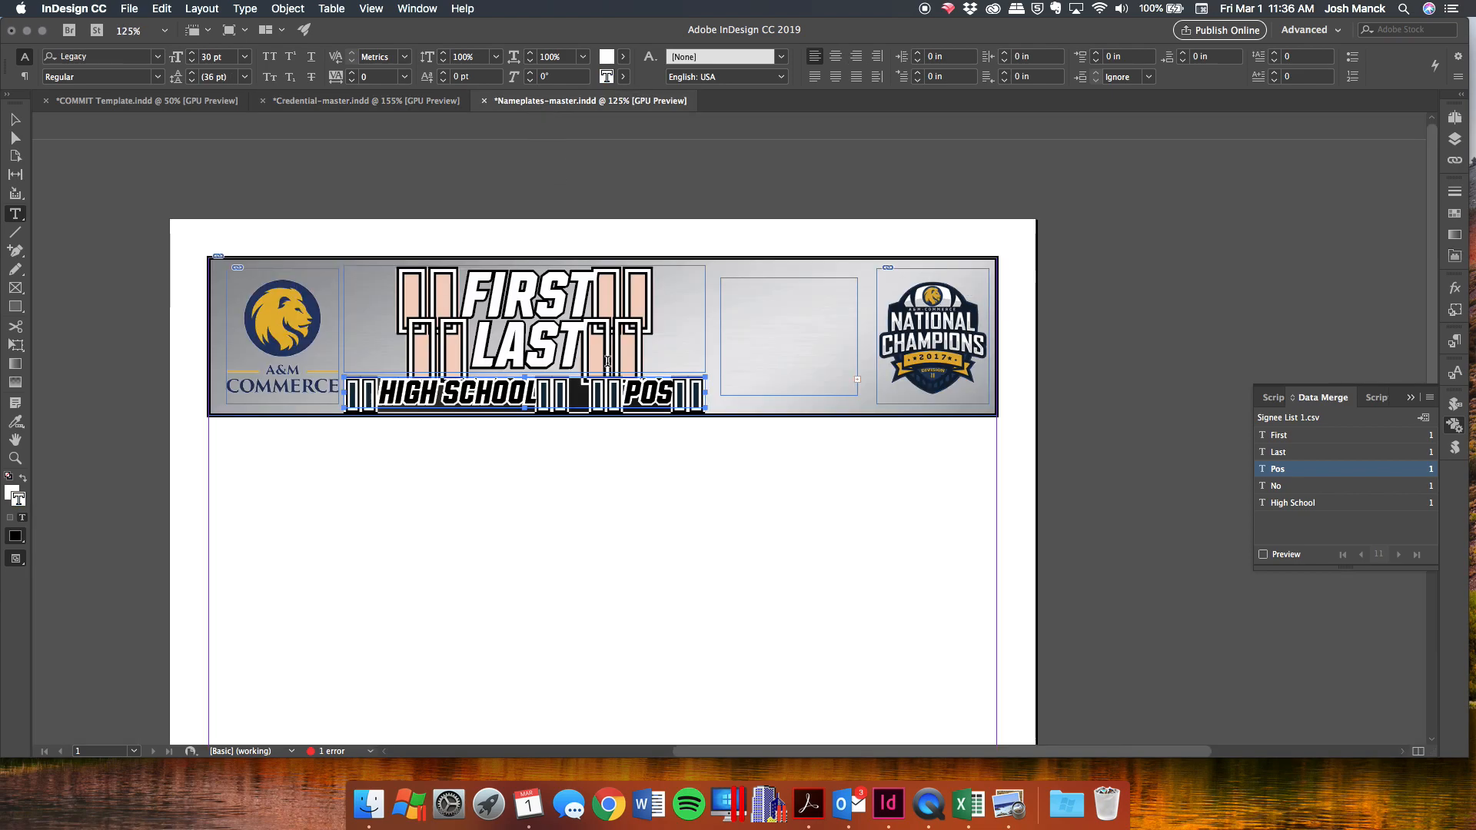
{"action": "scroll", "coordinate": [630, 374], "scroll_direction": "down", "scroll_amount": 4}
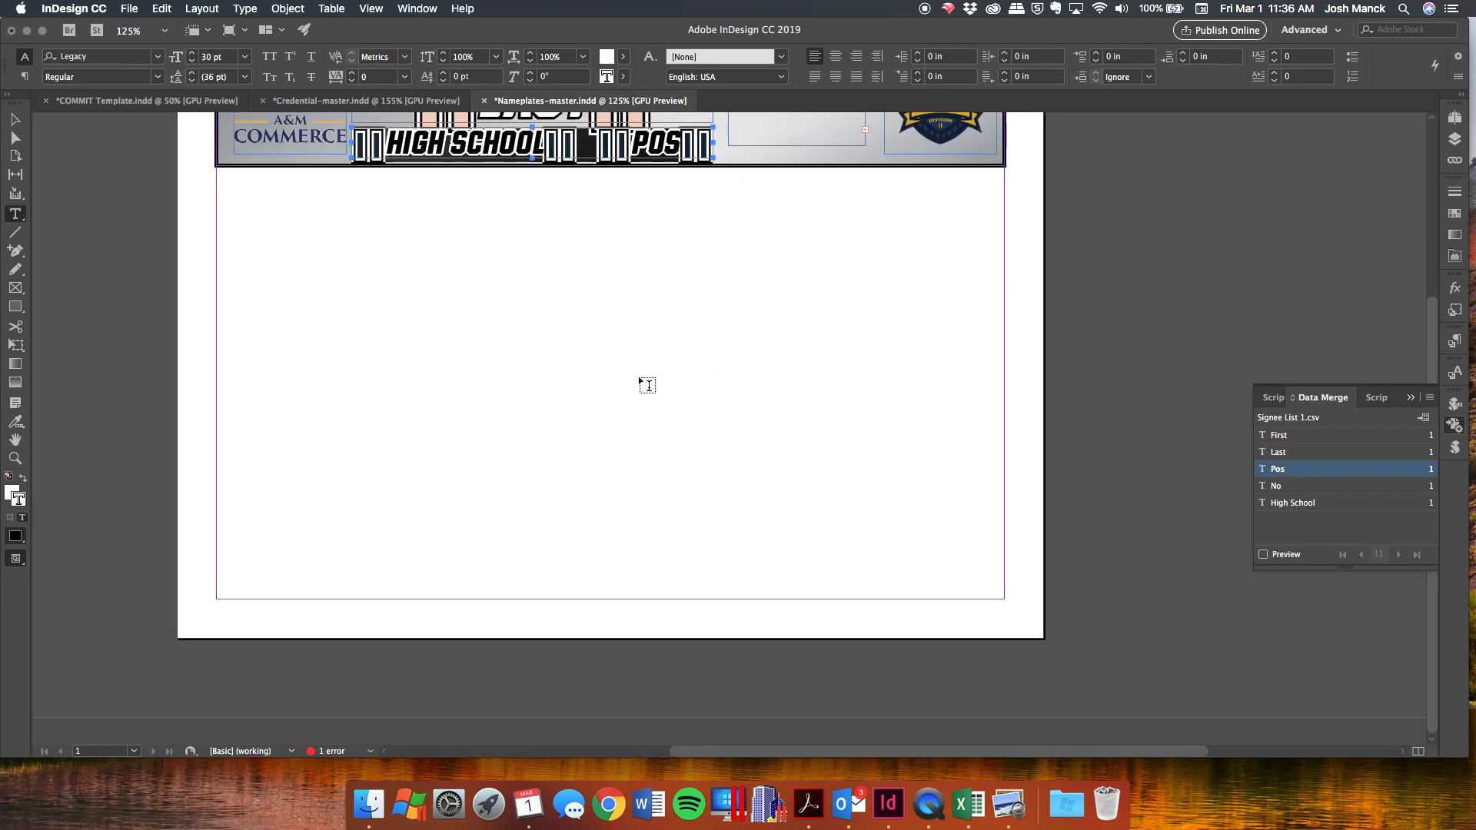
{"action": "scroll", "coordinate": [638, 376], "scroll_direction": "up", "scroll_amount": 2}
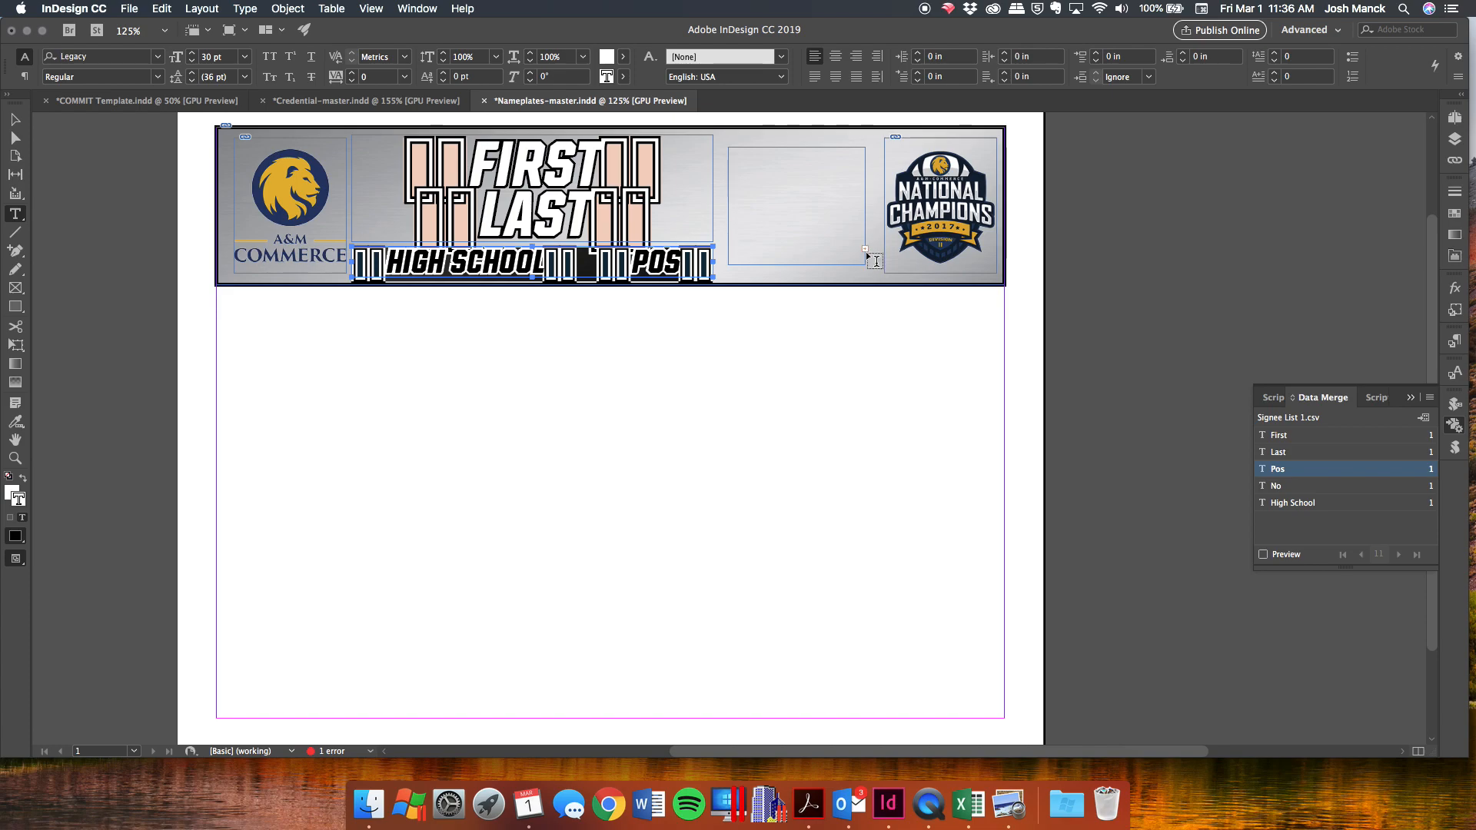
{"action": "left_click", "coordinate": [138, 104]}
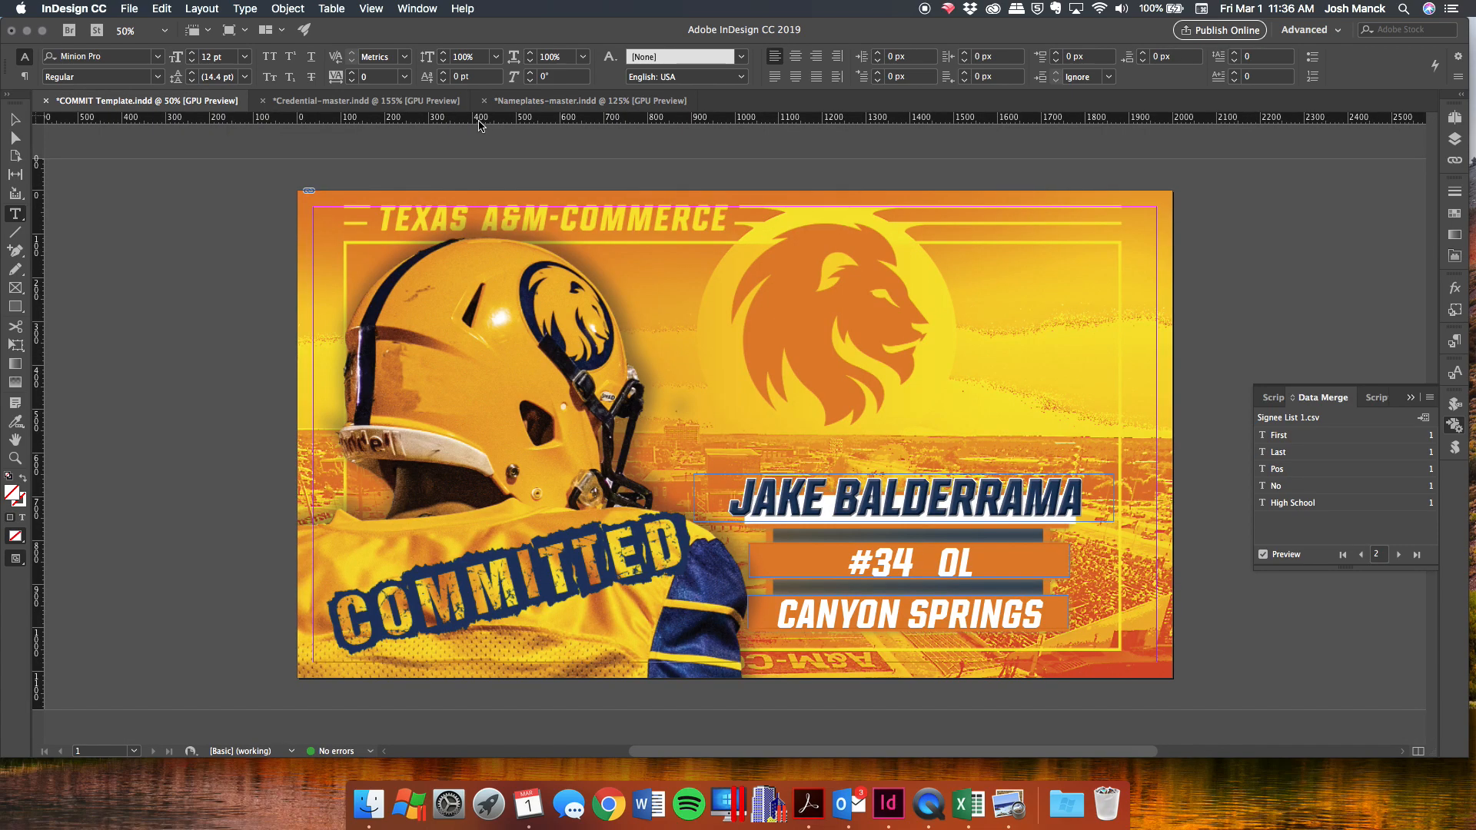
Merge the credential master with Signee List 1.csv into Credential-master-1, flagging page 7's overset 'Cruz'.
{"action": "left_click", "coordinate": [400, 100]}
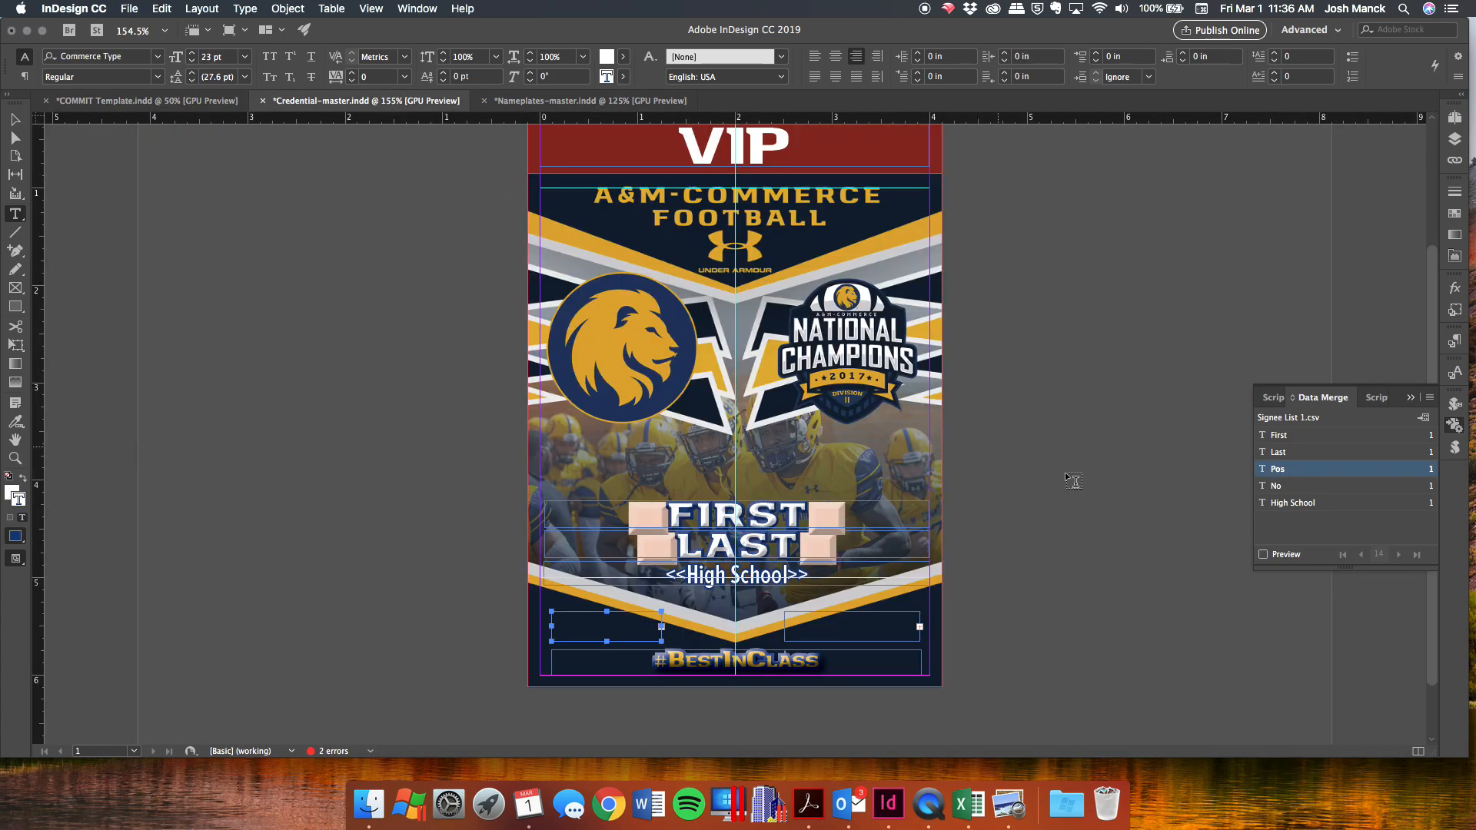
{"action": "scroll", "coordinate": [700, 481], "scroll_direction": "up", "scroll_amount": 3}
{"action": "scroll", "coordinate": [699, 480], "scroll_direction": "down", "scroll_amount": 4}
{"action": "scroll", "coordinate": [699, 480], "scroll_direction": "up", "scroll_amount": 4}
{"action": "scroll", "coordinate": [699, 481], "scroll_direction": "down", "scroll_amount": 1}
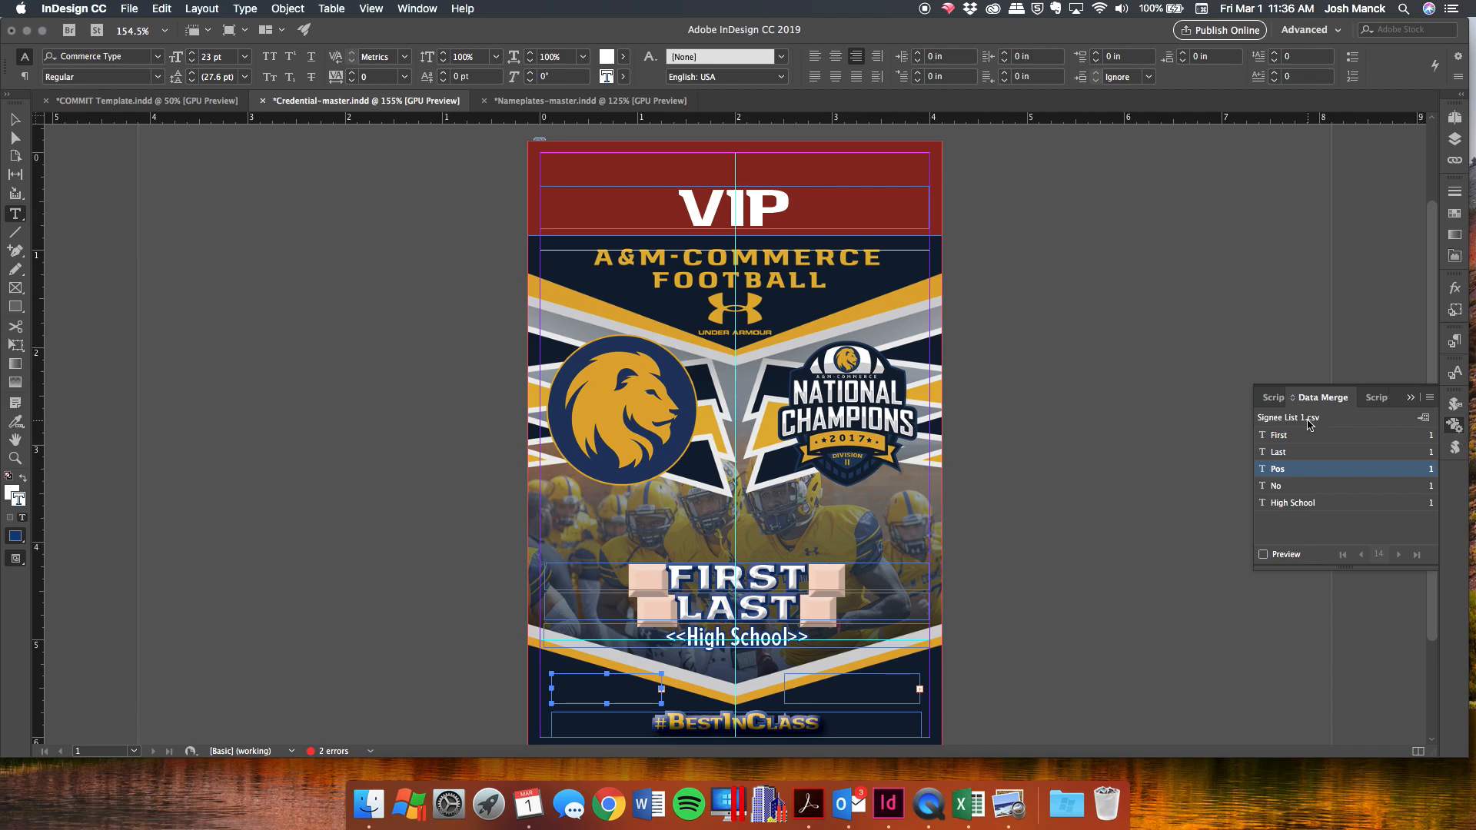
{"action": "left_click", "coordinate": [1424, 420]}
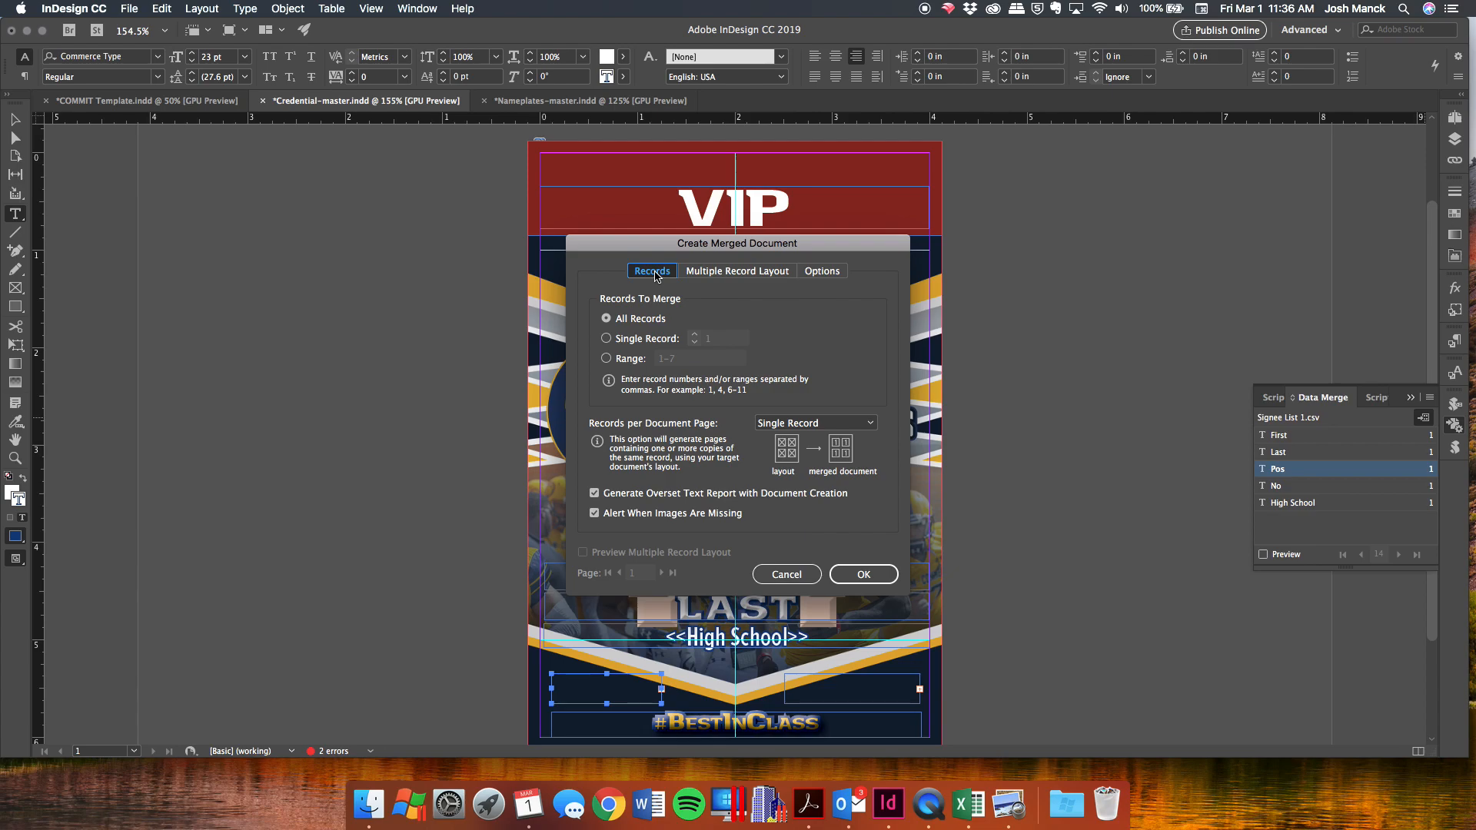
{"action": "left_click", "coordinate": [876, 573]}
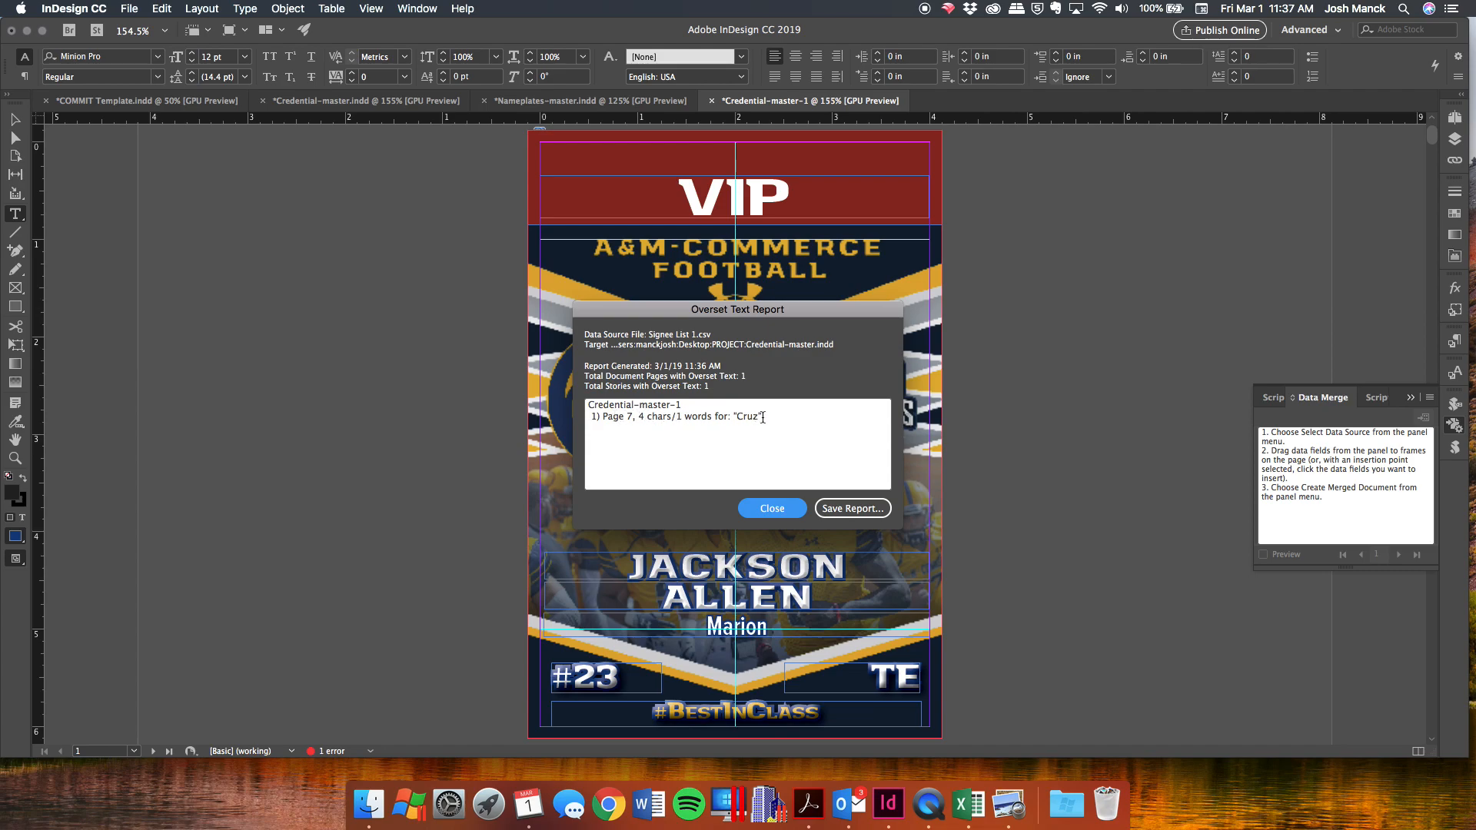
{"action": "left_click", "coordinate": [772, 508]}
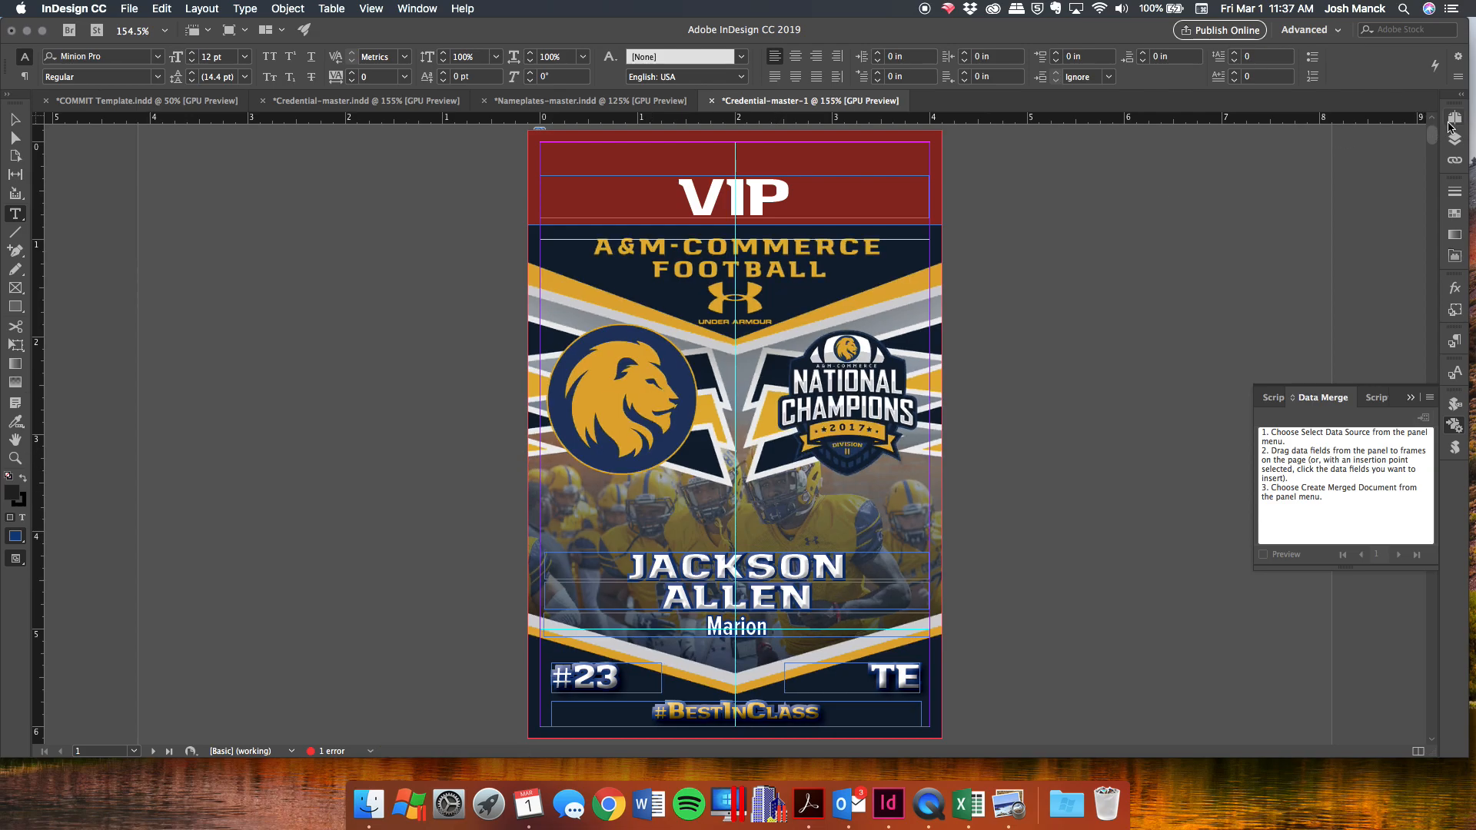
{"action": "scroll", "coordinate": [1033, 286], "scroll_direction": "down", "scroll_amount": 20}
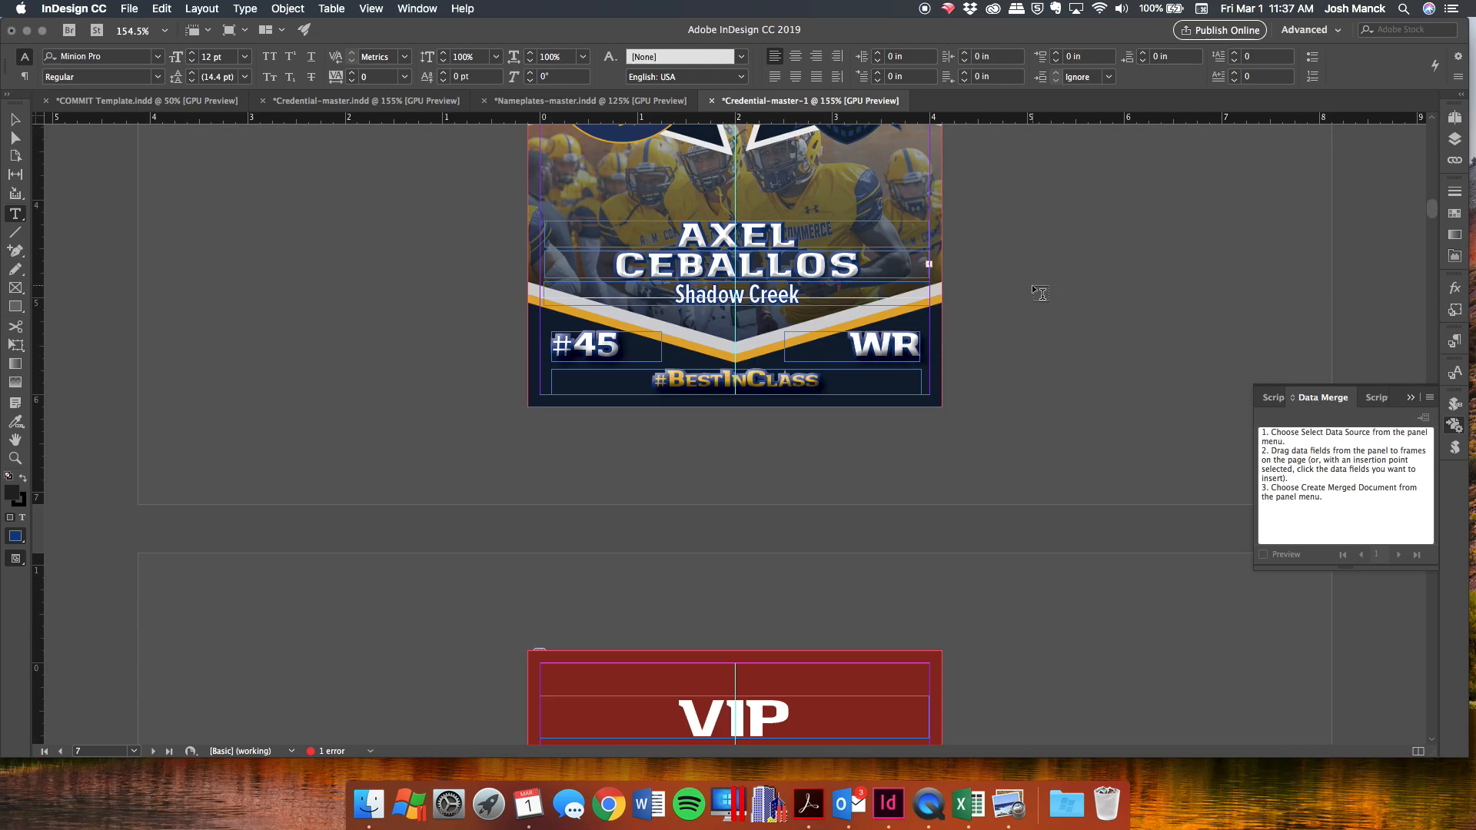
{"action": "left_click", "coordinate": [839, 258]}
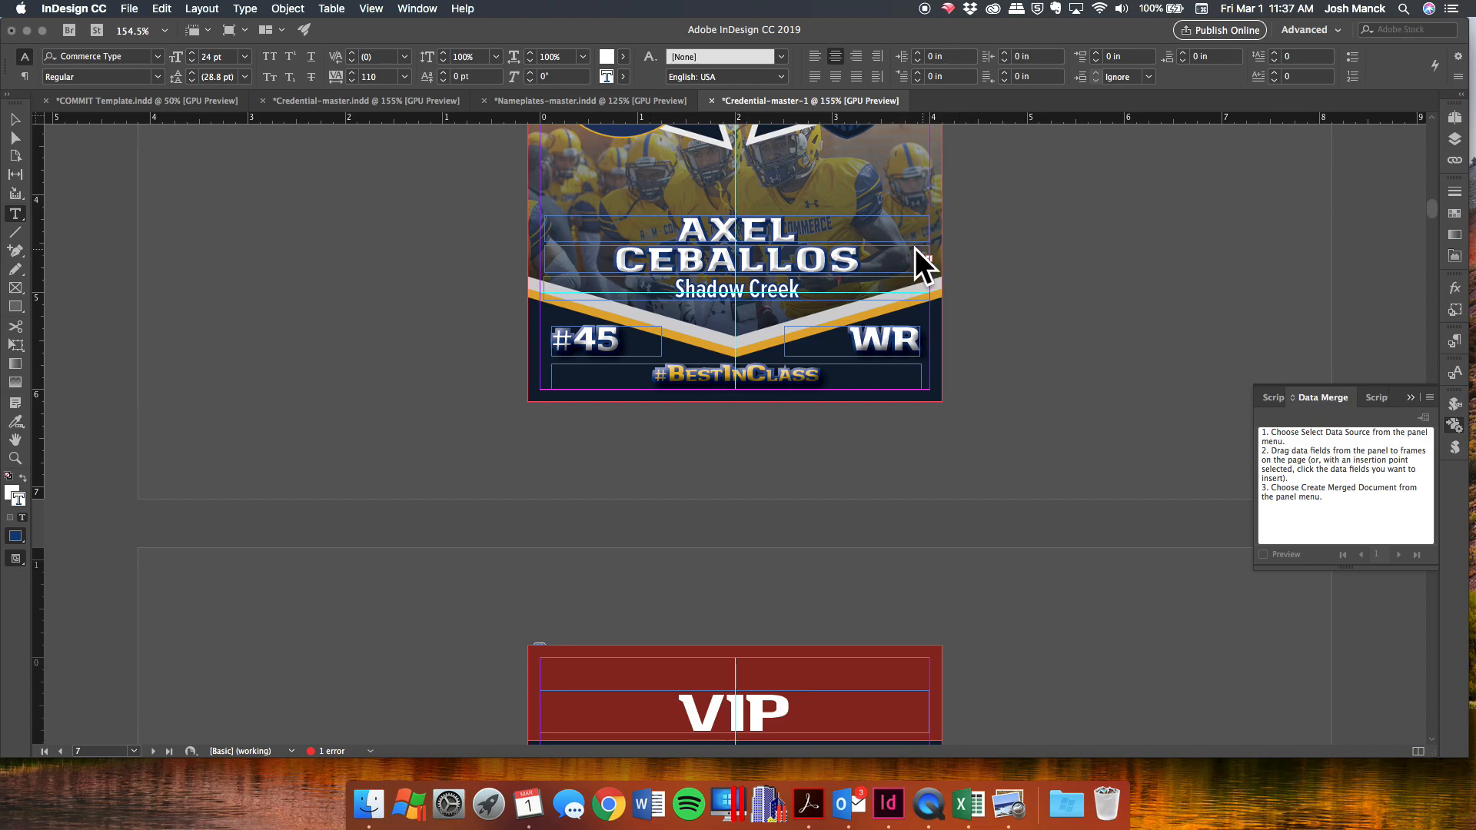
{"action": "double_click", "coordinate": [864, 268]}
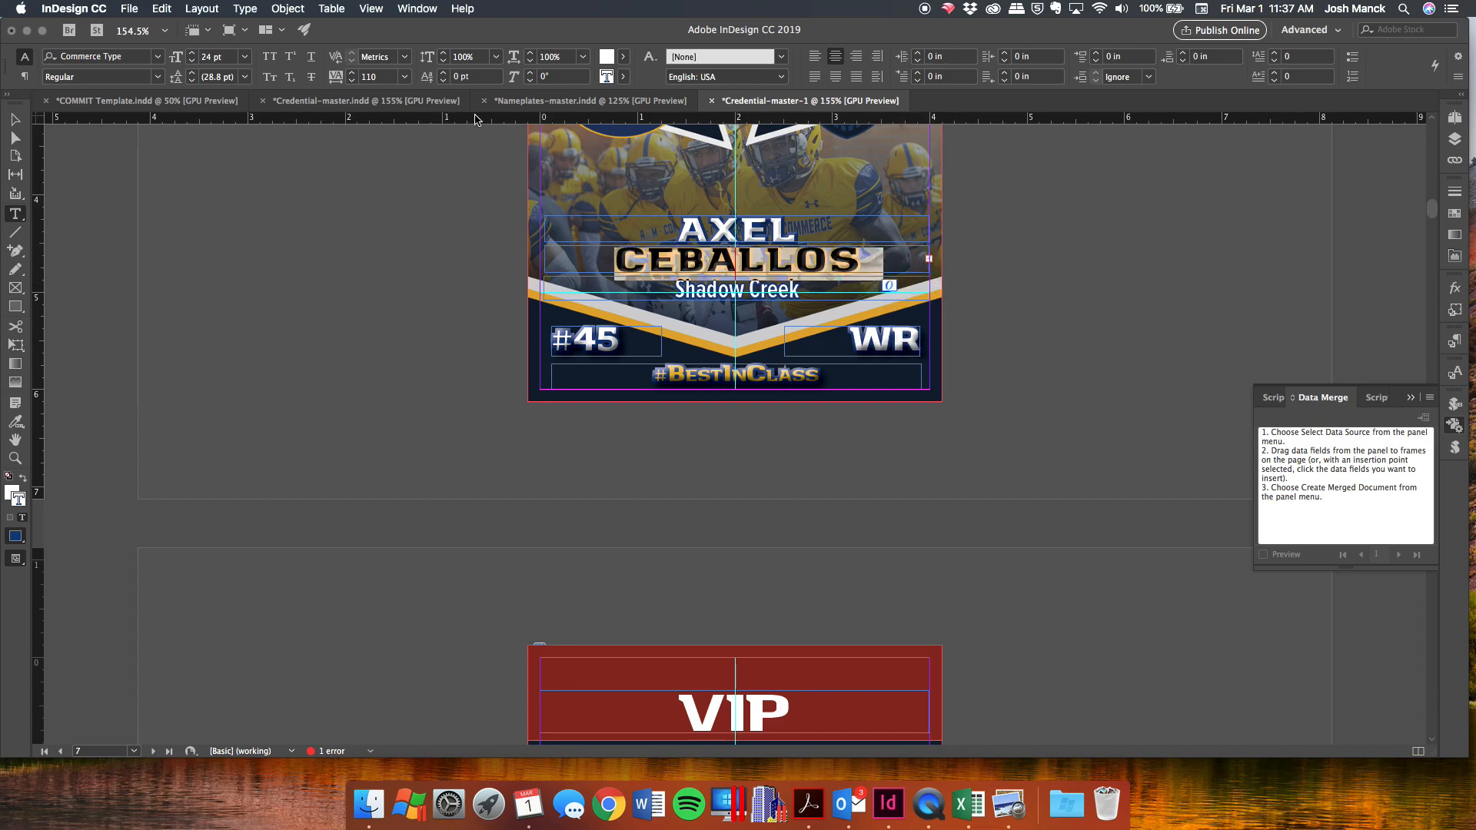
{"action": "left_click", "coordinate": [351, 80]}
{"action": "left_click", "coordinate": [351, 80]}
{"action": "left_click", "coordinate": [352, 80]}
{"action": "left_click", "coordinate": [351, 80]}
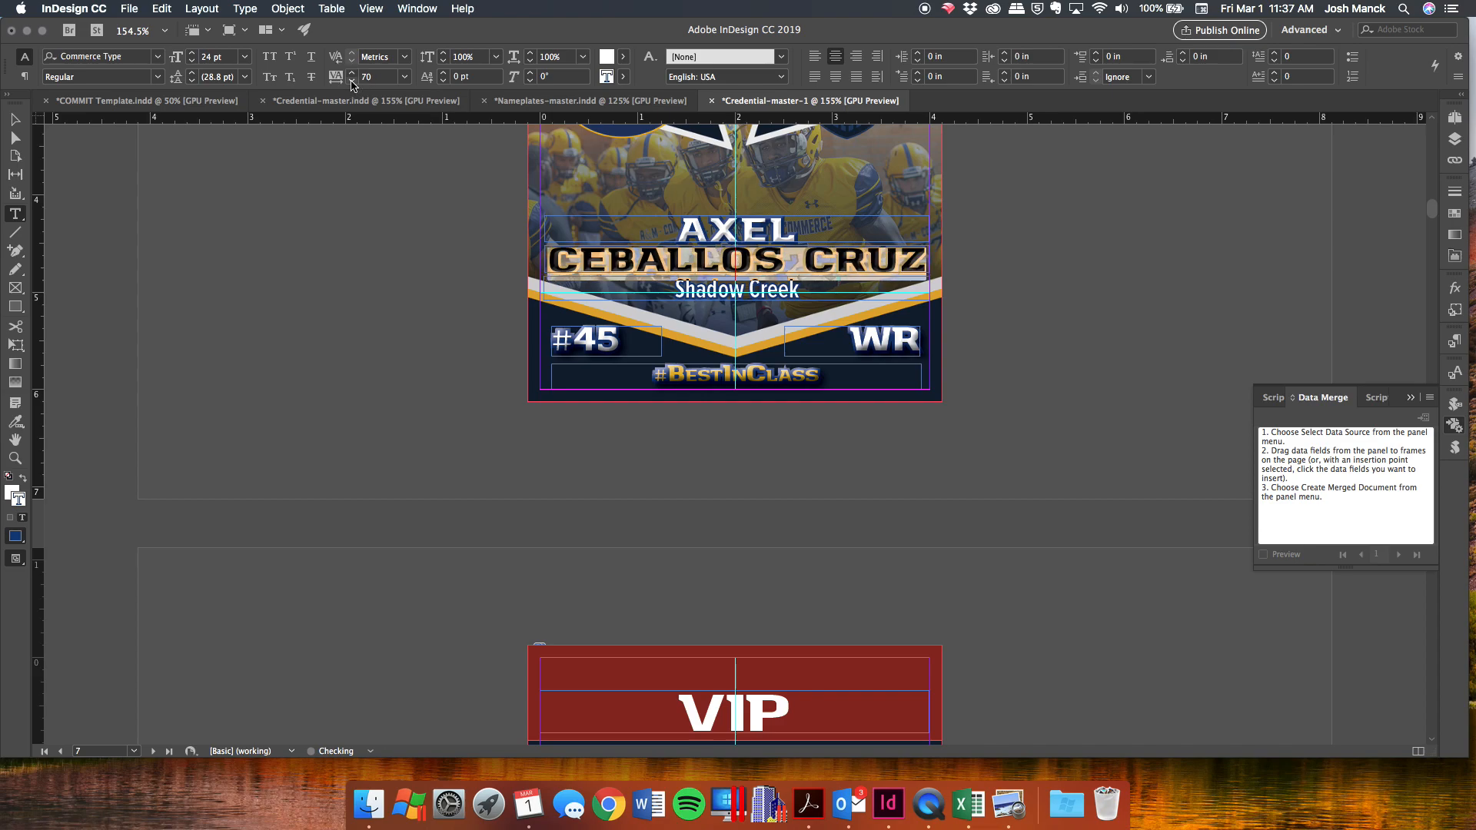
{"action": "left_click", "coordinate": [640, 234]}
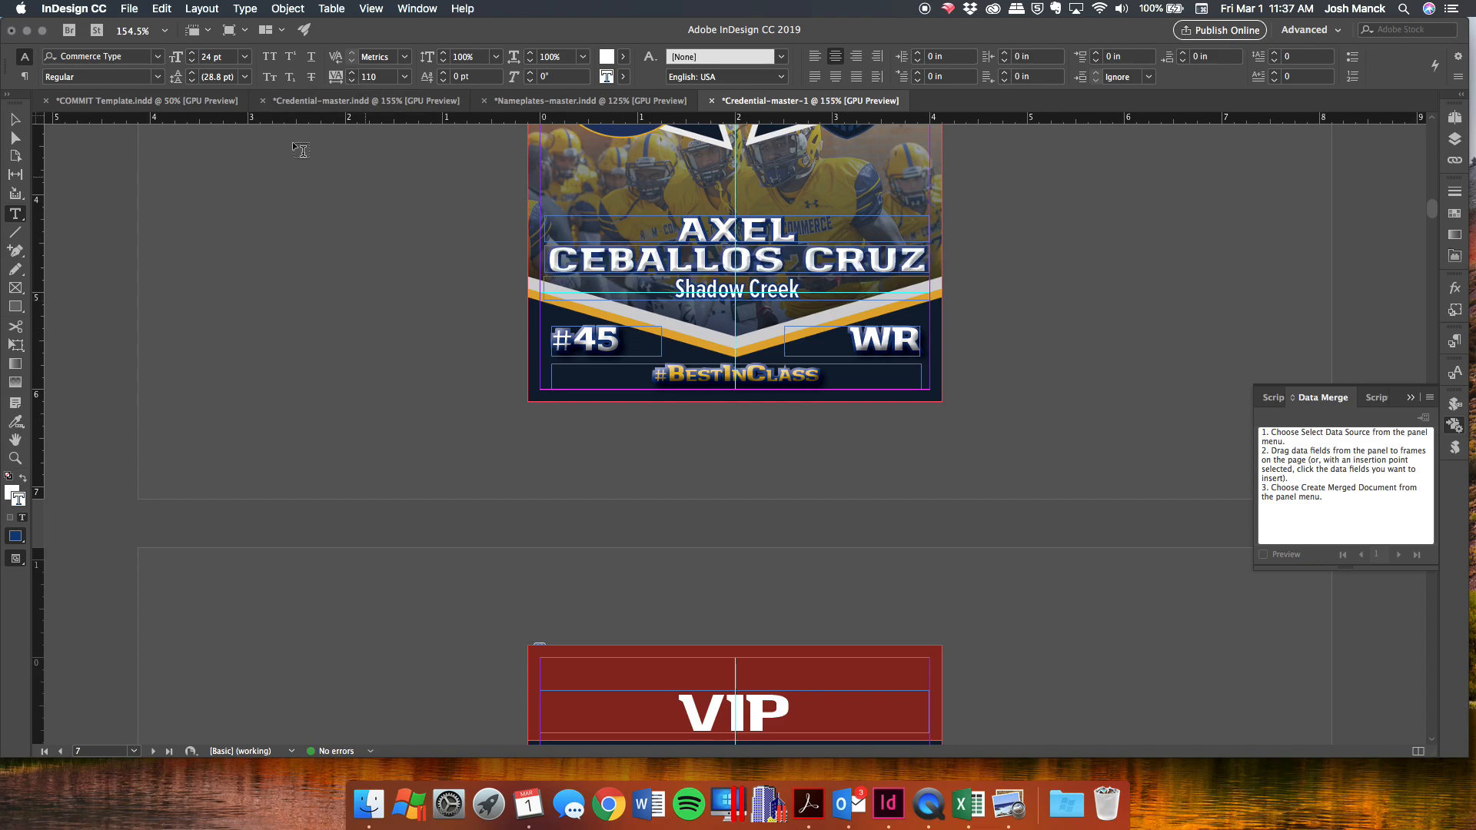
Export Credential-master-1.pdf to the PROJECT folder using the HQ with bleeds PDF preset.
{"action": "left_click", "coordinate": [128, 9]}
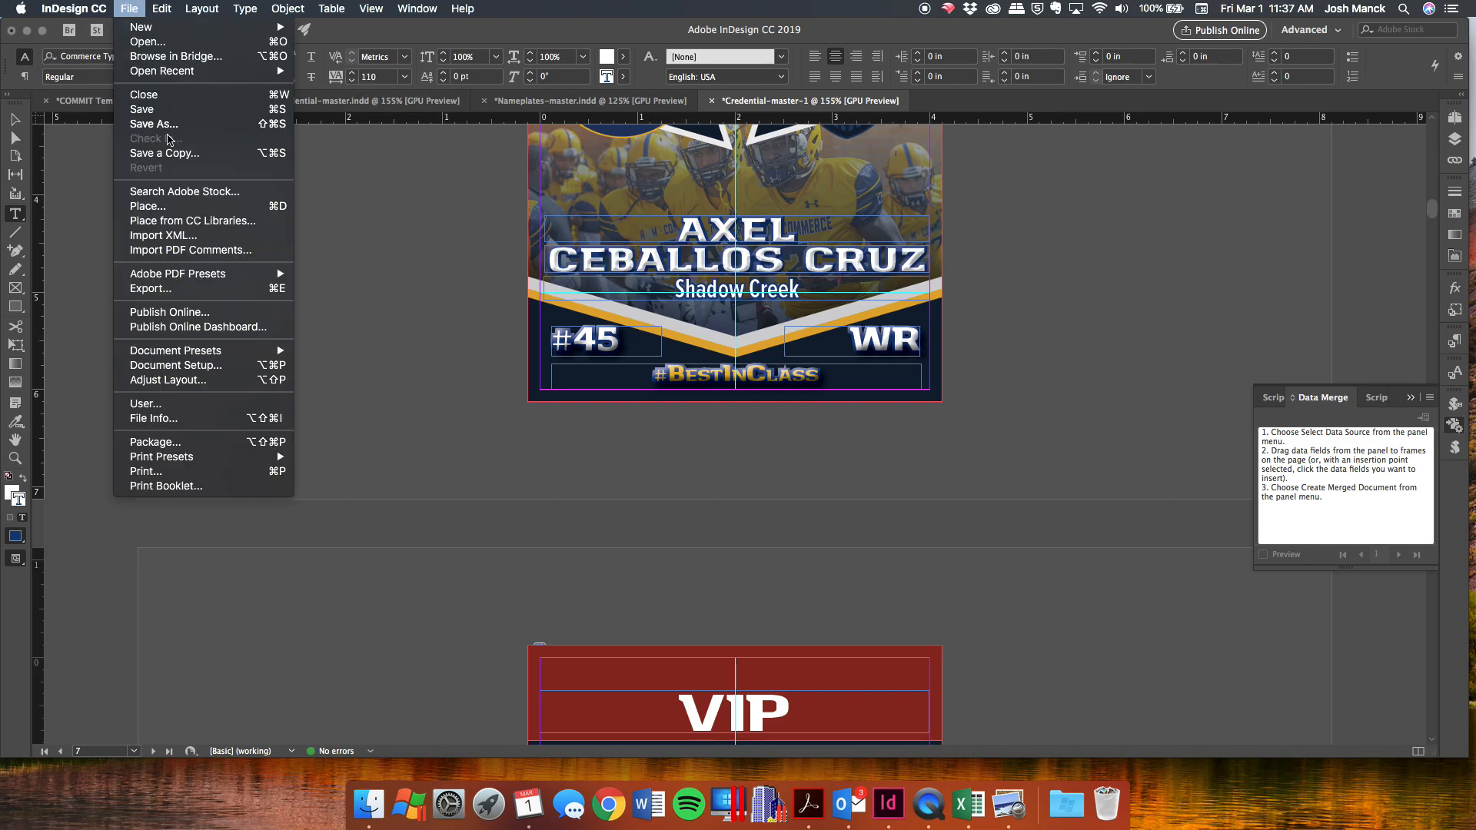
{"action": "mouse_move", "coordinate": [217, 275]}
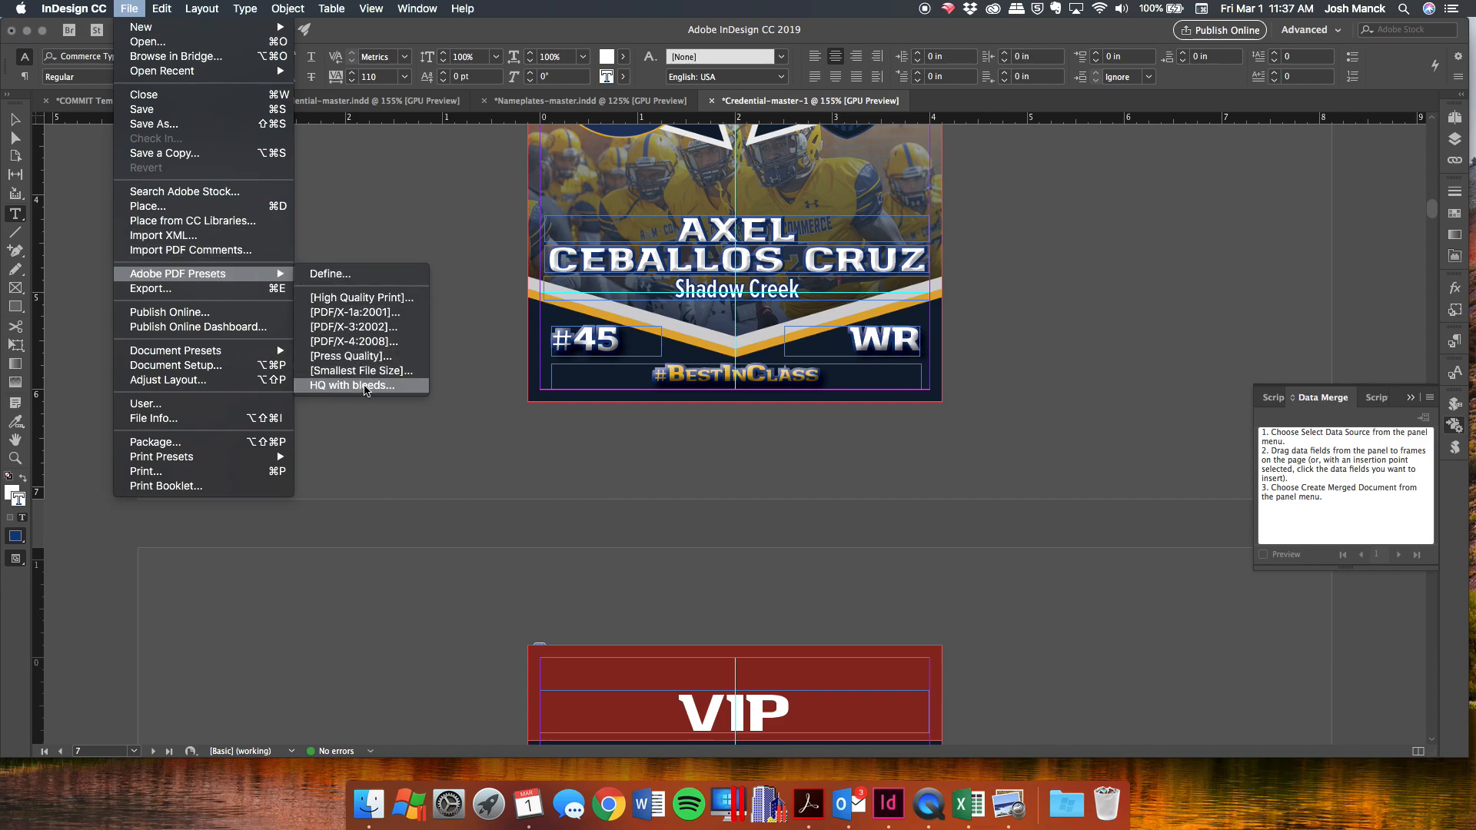
{"action": "left_click", "coordinate": [366, 385]}
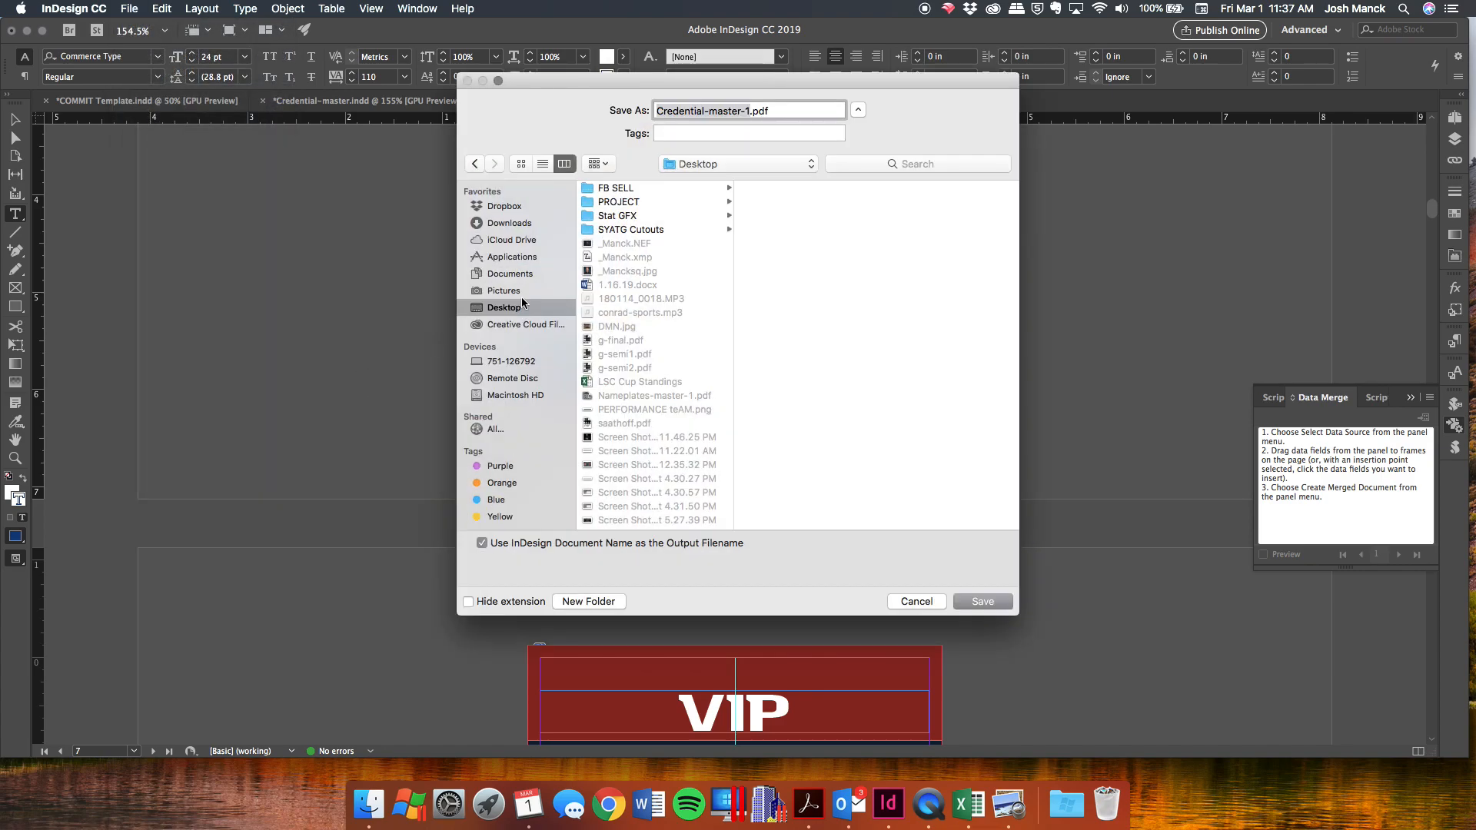
{"action": "left_click", "coordinate": [619, 202]}
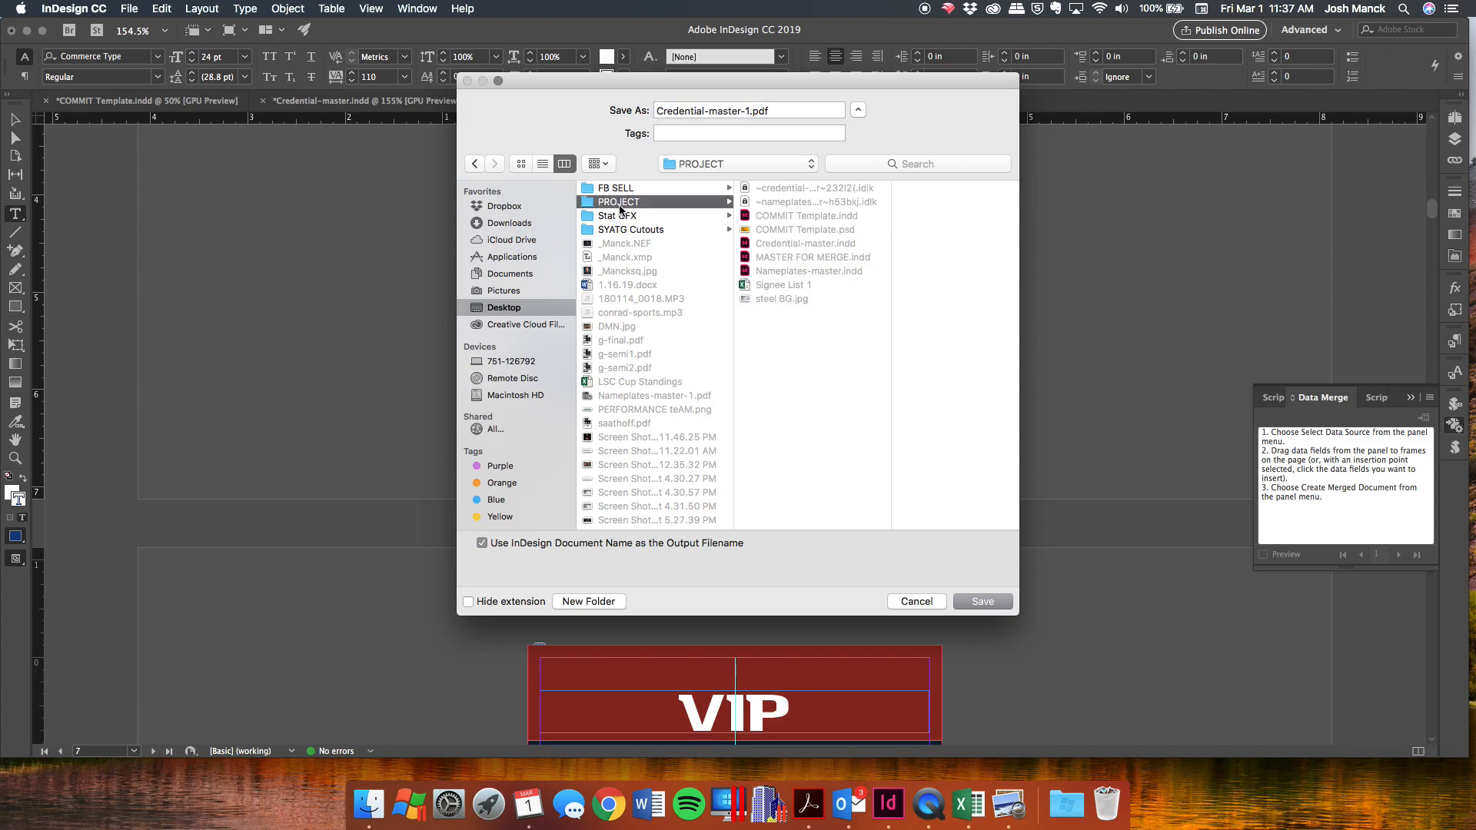
{"action": "left_click", "coordinate": [996, 604]}
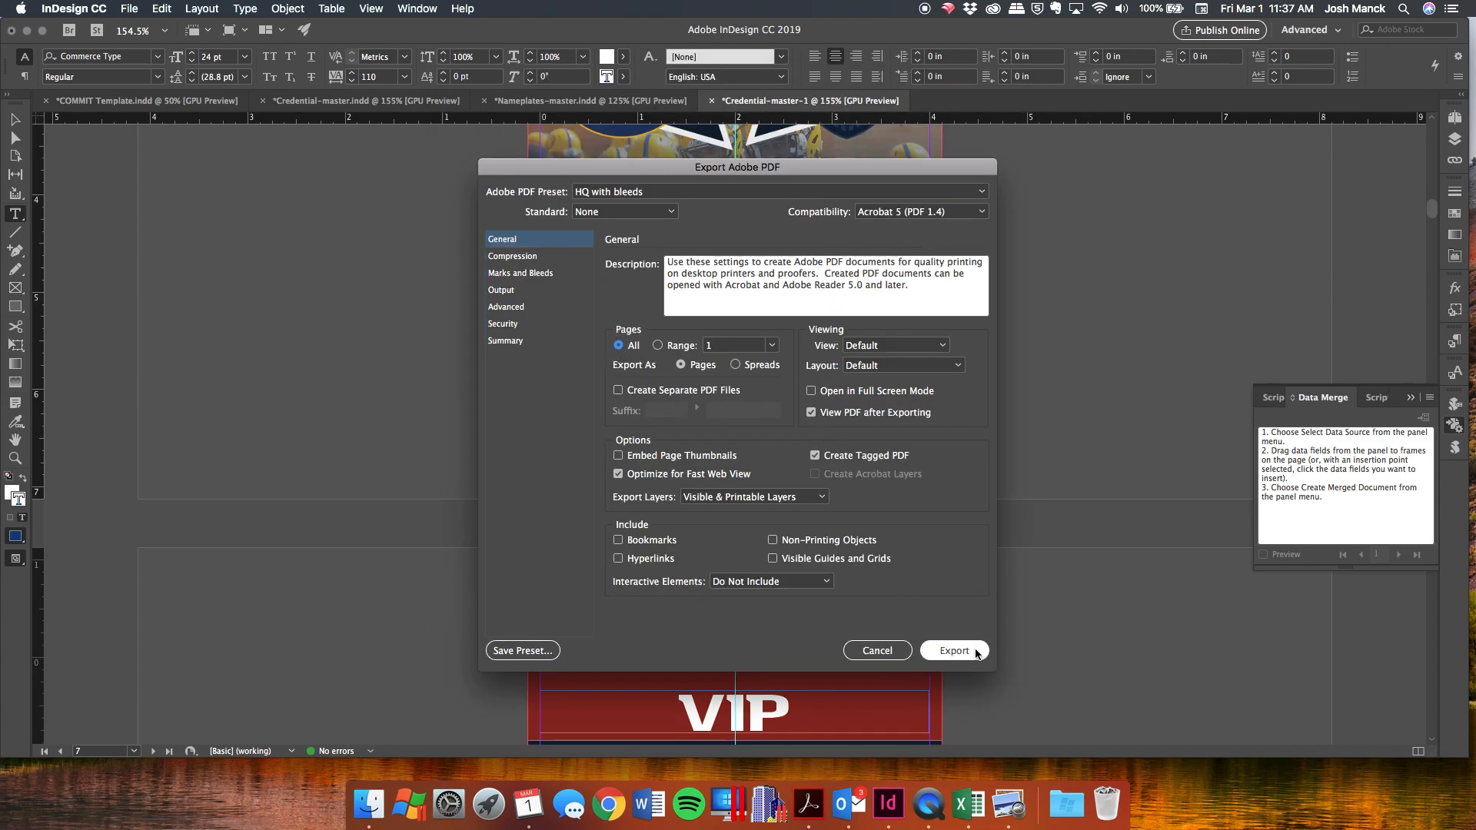
{"action": "left_click", "coordinate": [956, 651]}
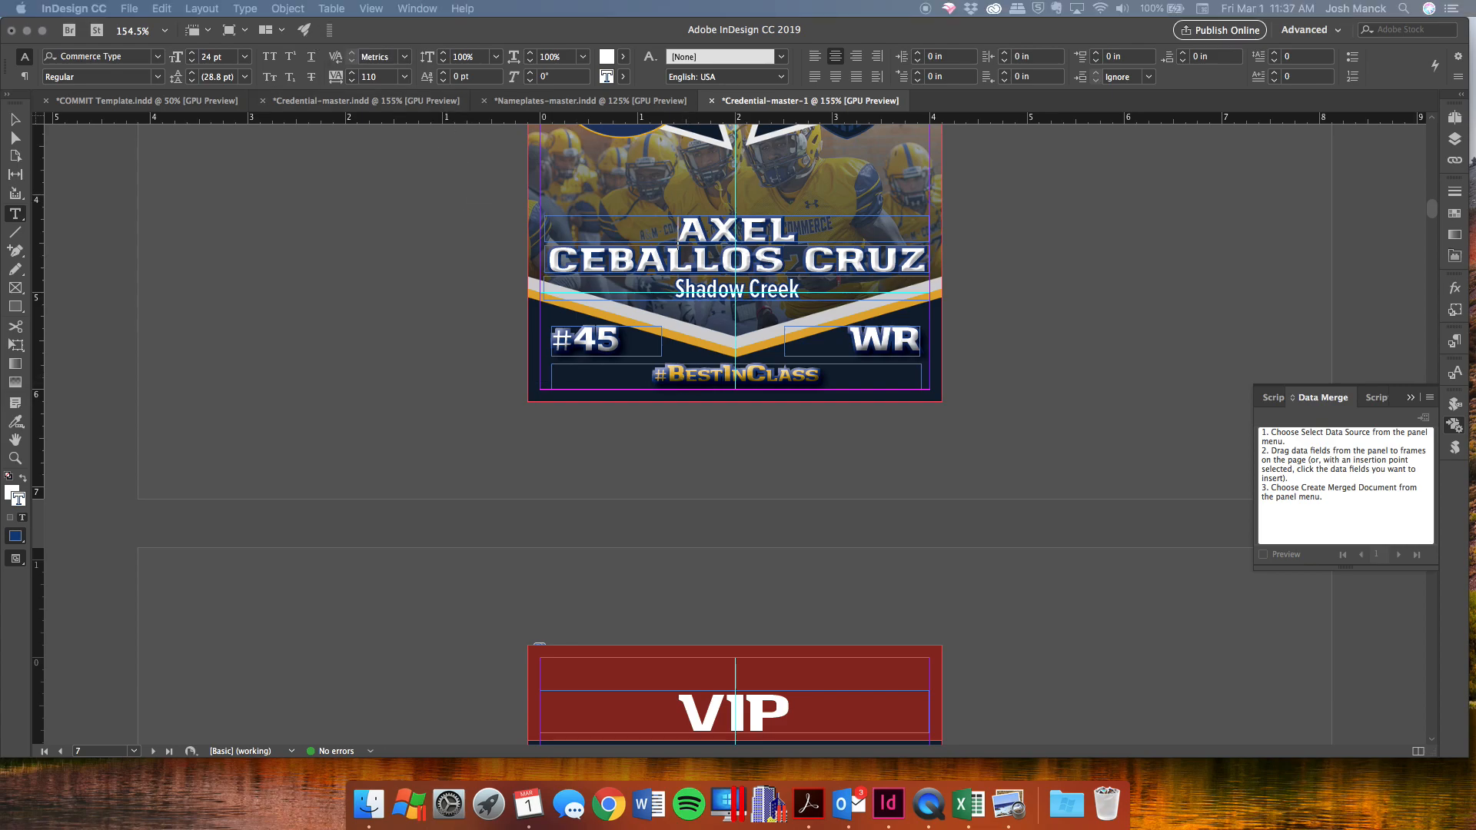
{"action": "left_click_drag", "start_coordinate": [608, 279], "coordinate": [465, 224]}
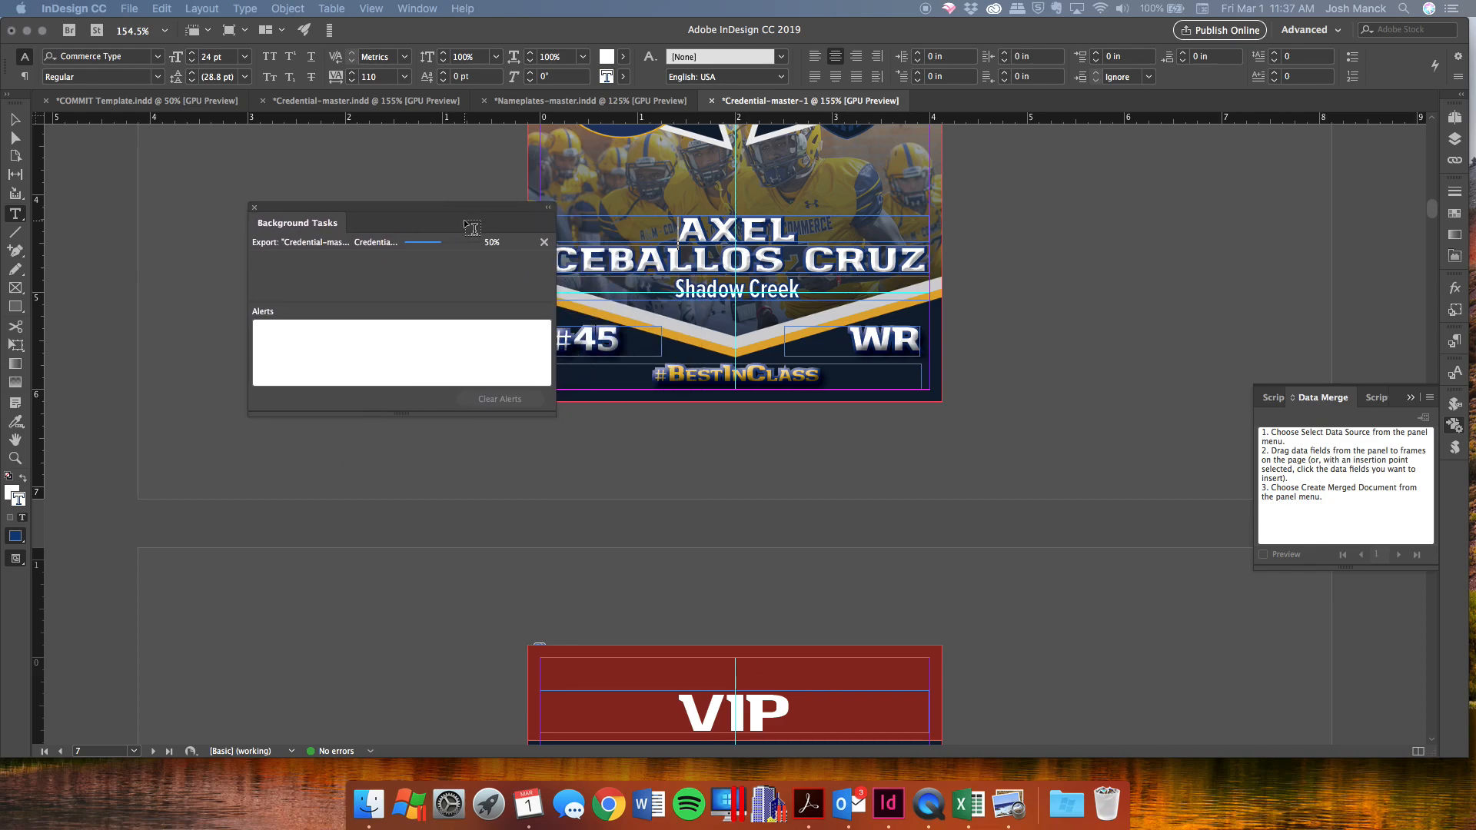
Scroll through the remaining Signee List 1 rows in Excel while the PDF export completes.
{"action": "left_click", "coordinate": [967, 804]}
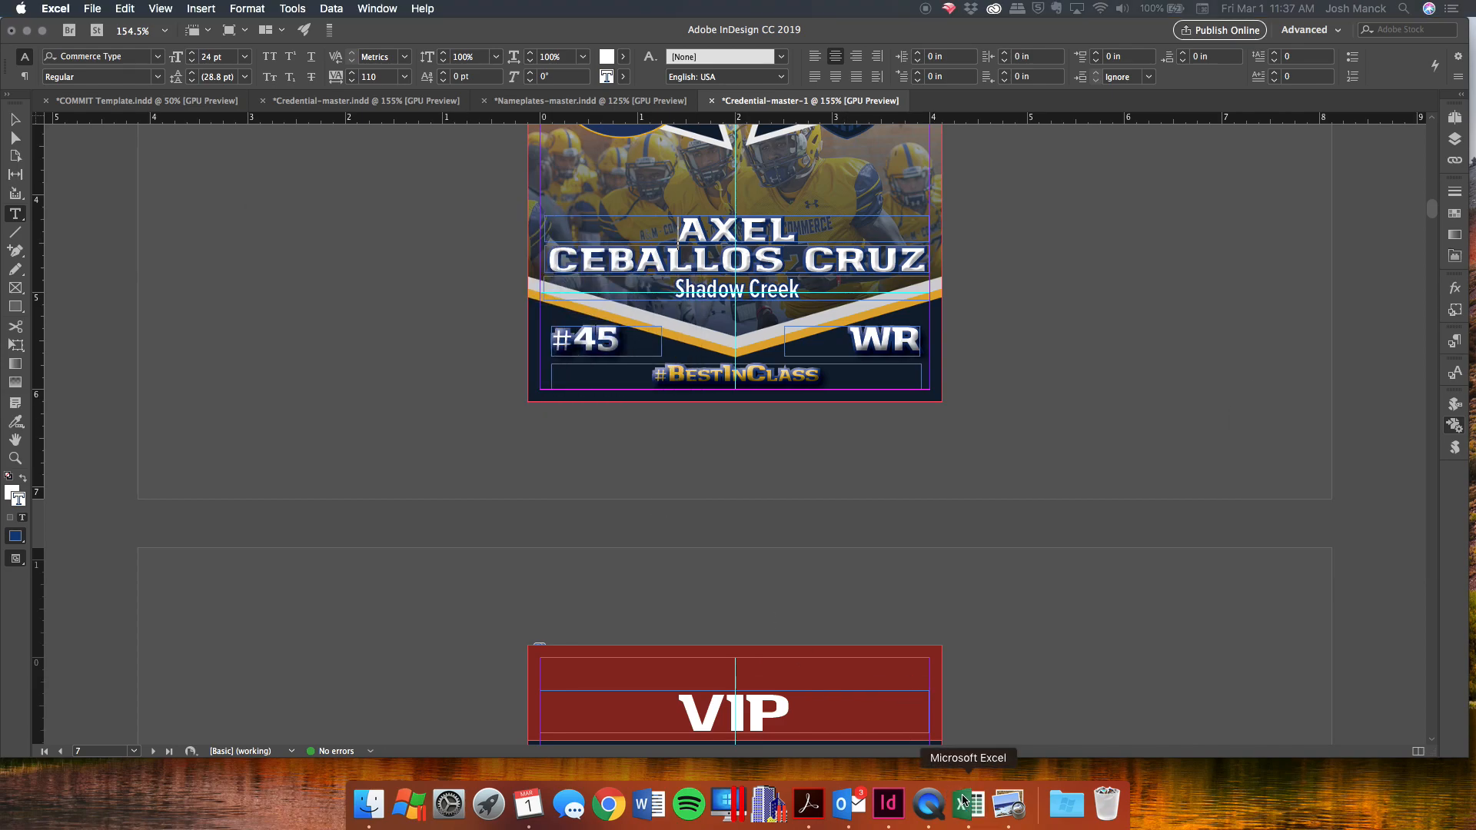
{"action": "scroll", "coordinate": [339, 420], "scroll_direction": "down", "scroll_amount": 5}
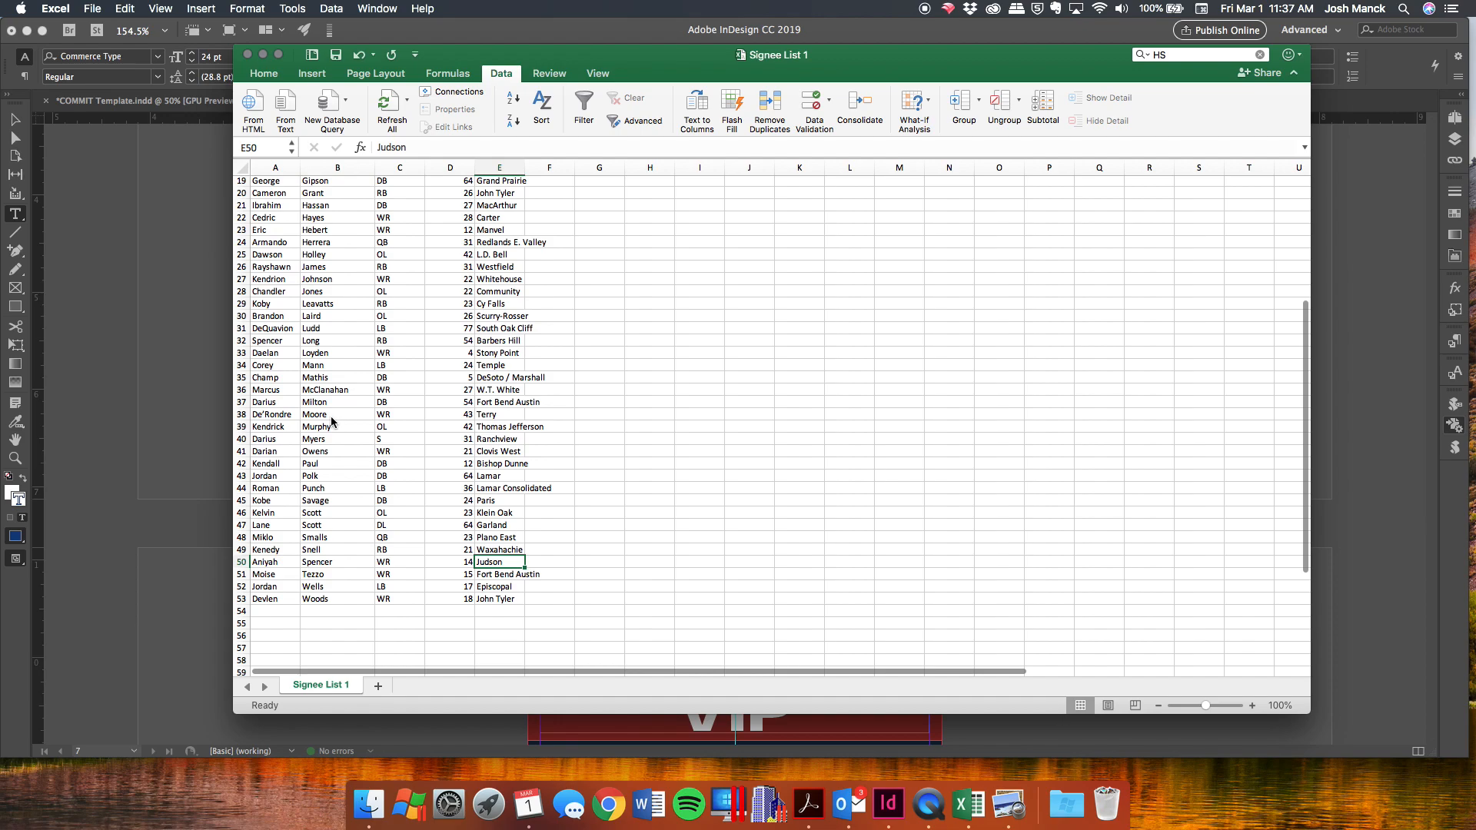
{"action": "left_click", "coordinate": [202, 380]}
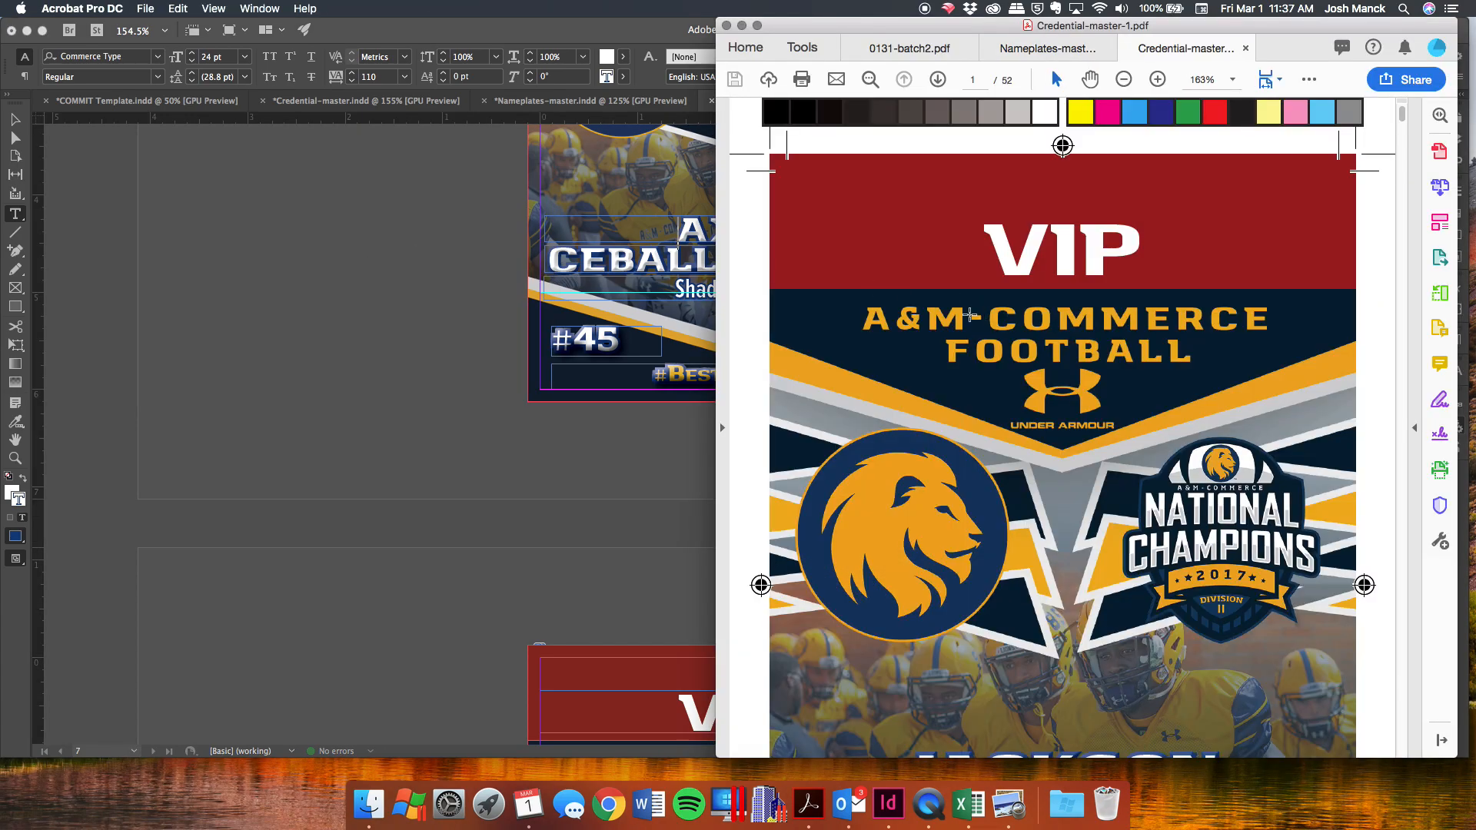
Close the Nameplates-master and 0131-batch2 PDFs and set the Acrobat zoom to 100%.
{"action": "left_click", "coordinate": [1107, 48]}
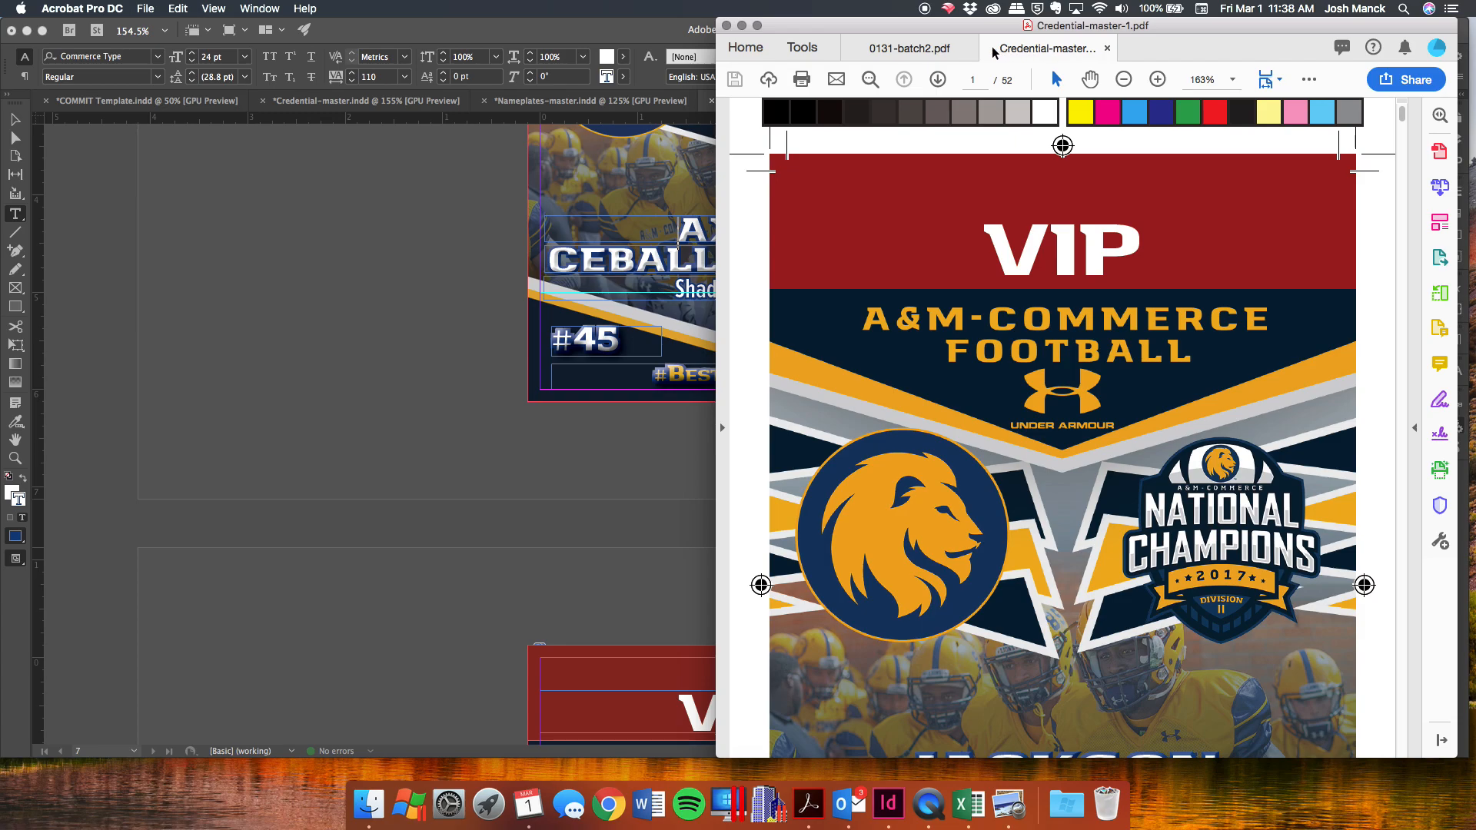
{"action": "left_click", "coordinate": [969, 48]}
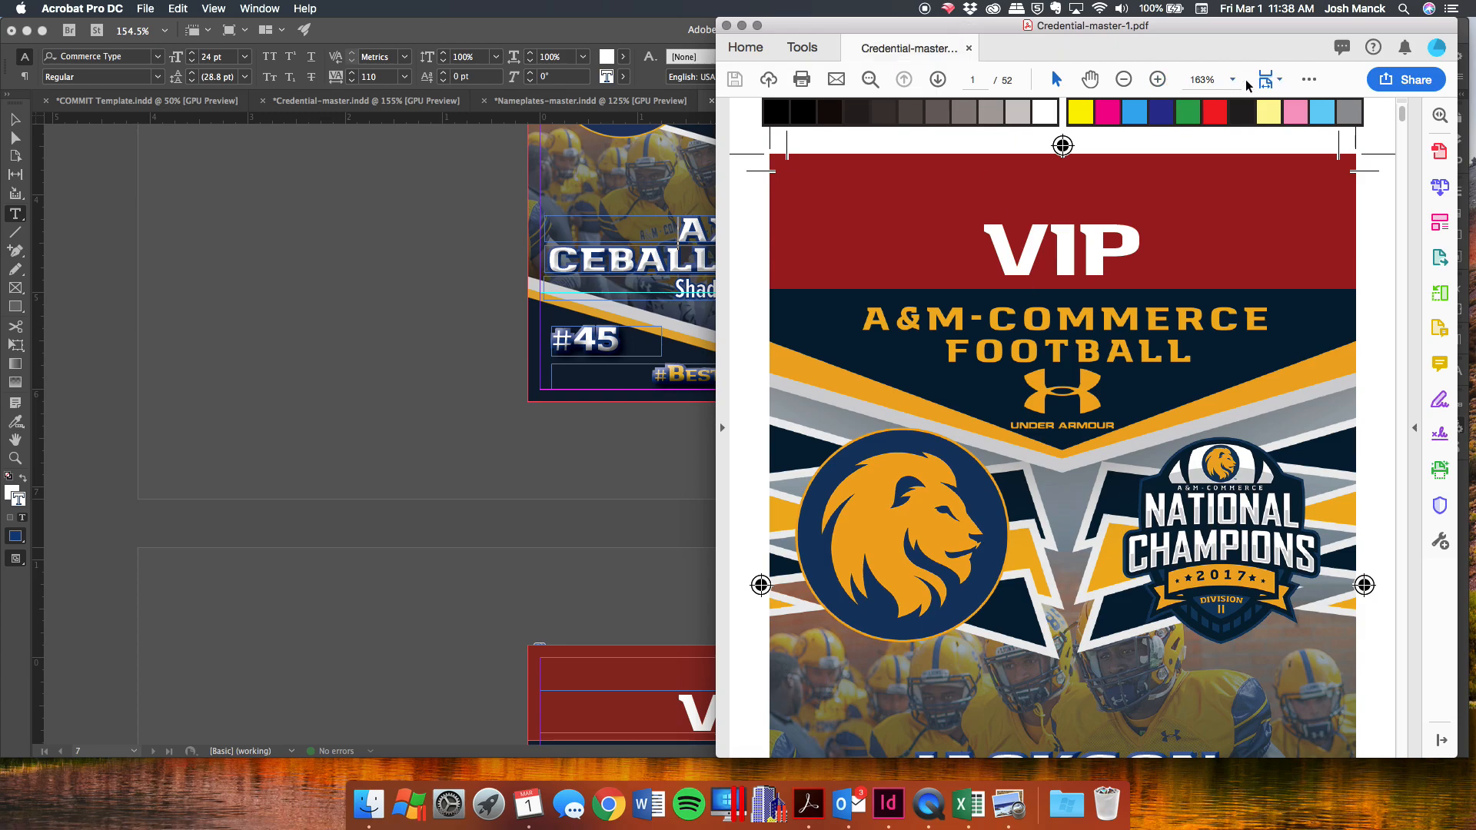
{"action": "left_click", "coordinate": [1231, 80]}
{"action": "left_click", "coordinate": [1272, 176]}
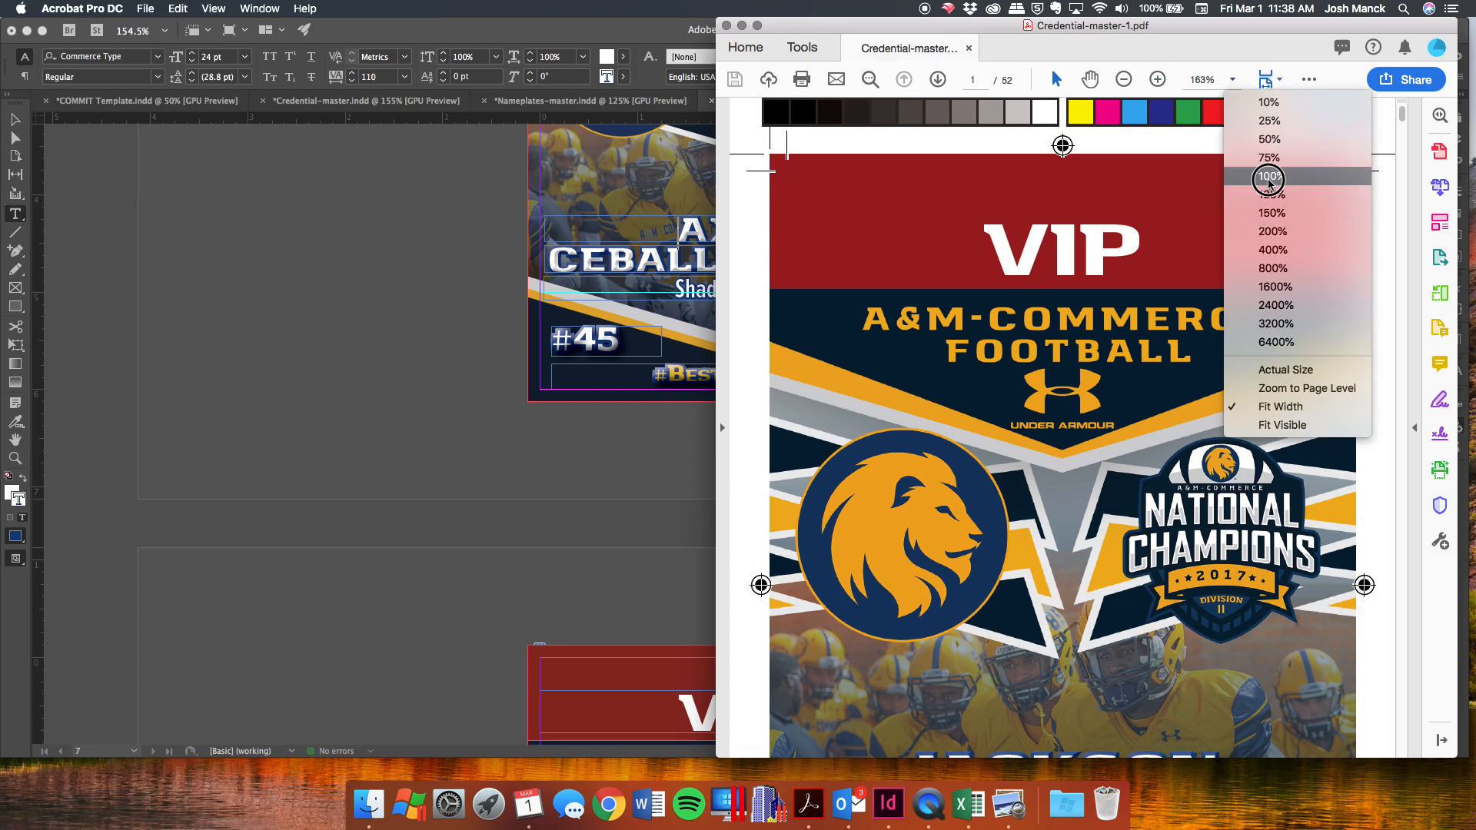
Scroll through the credential pages of Credential-master-1.pdf, then return to InDesign.
{"action": "scroll", "coordinate": [1088, 533], "scroll_direction": "down", "scroll_amount": 2}
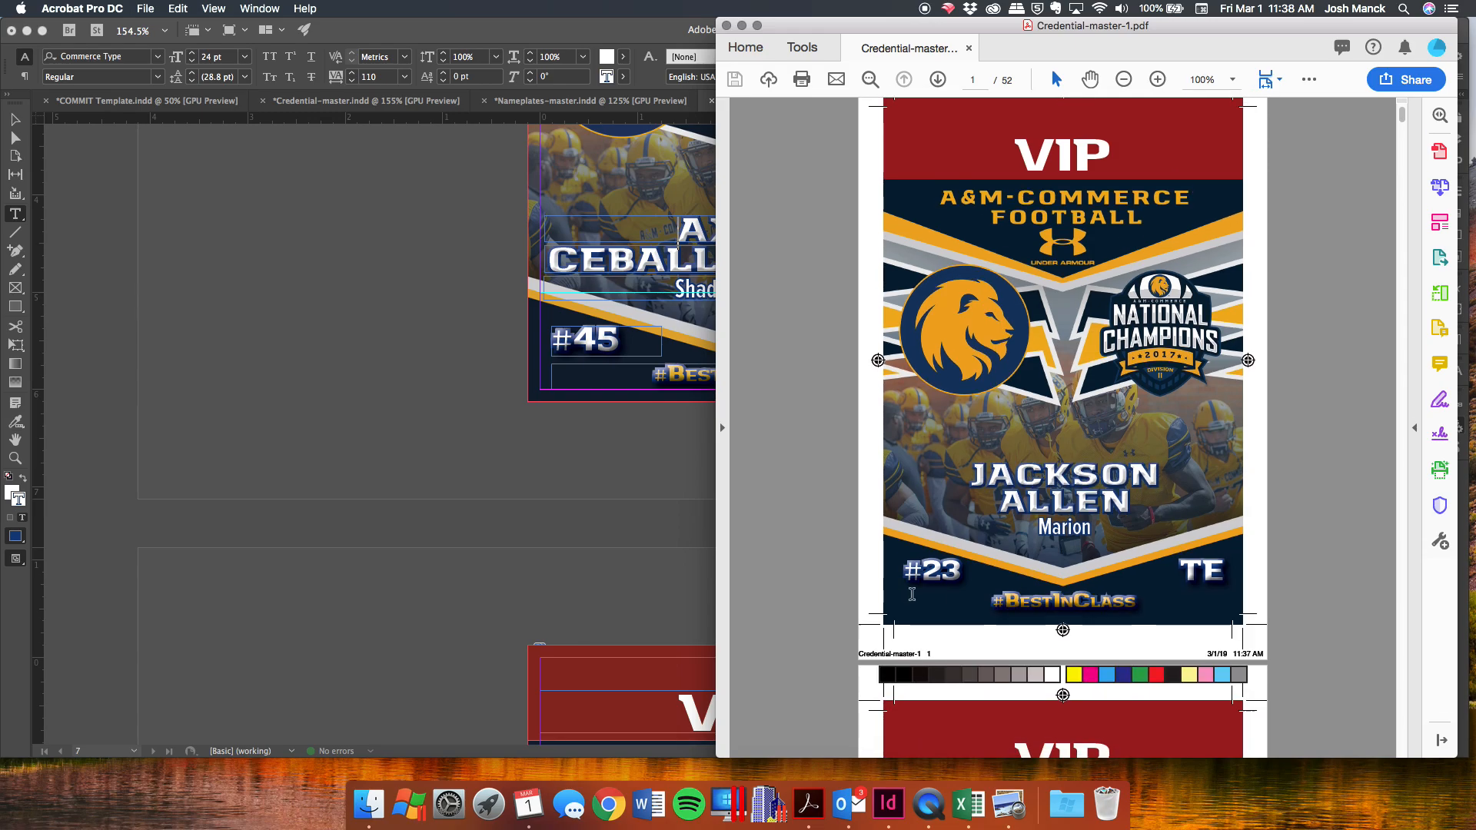
{"action": "scroll", "coordinate": [942, 536], "scroll_direction": "down", "scroll_amount": 20}
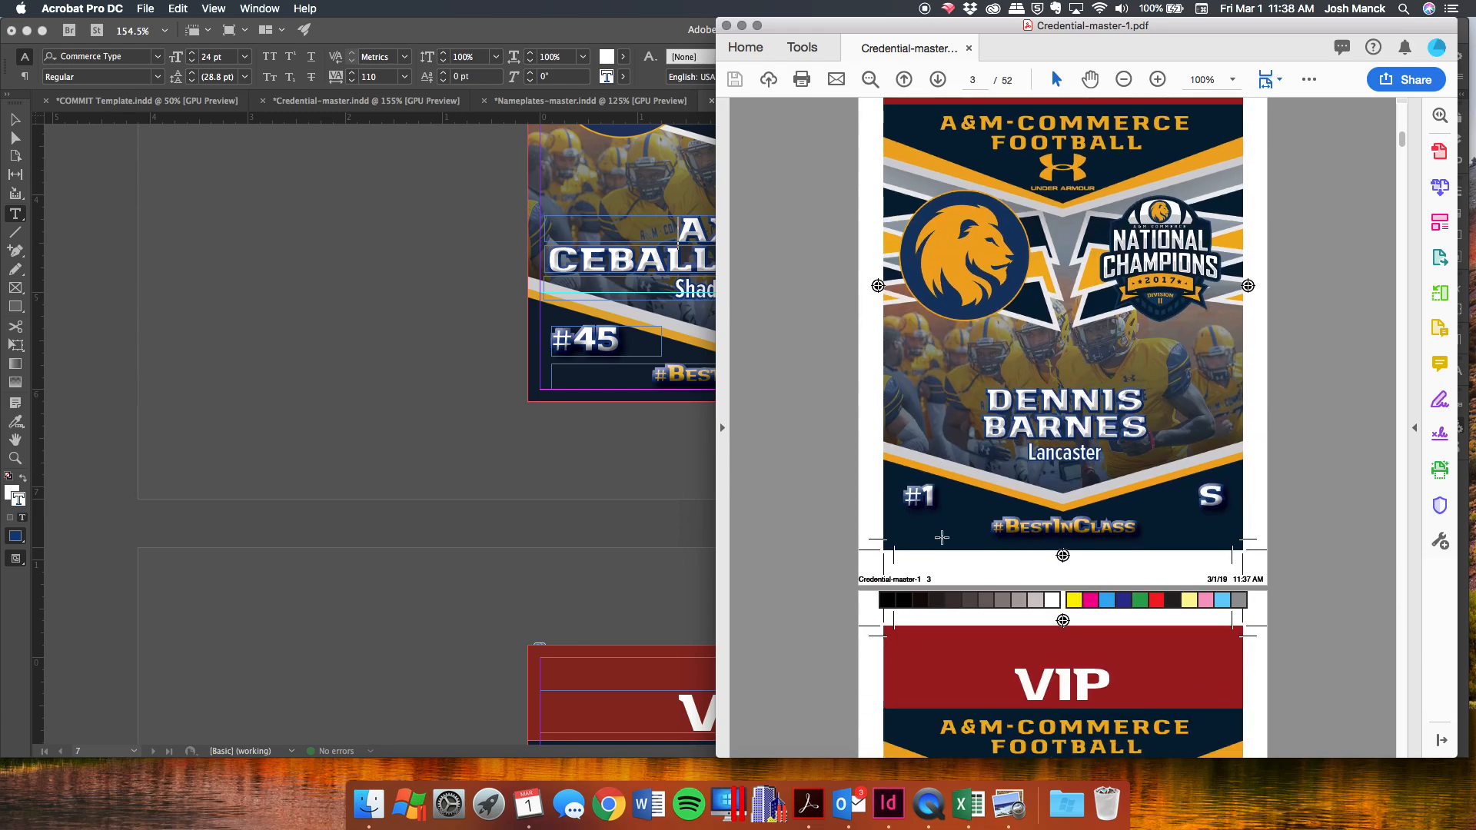
{"action": "scroll", "coordinate": [941, 536], "scroll_direction": "down", "scroll_amount": 15}
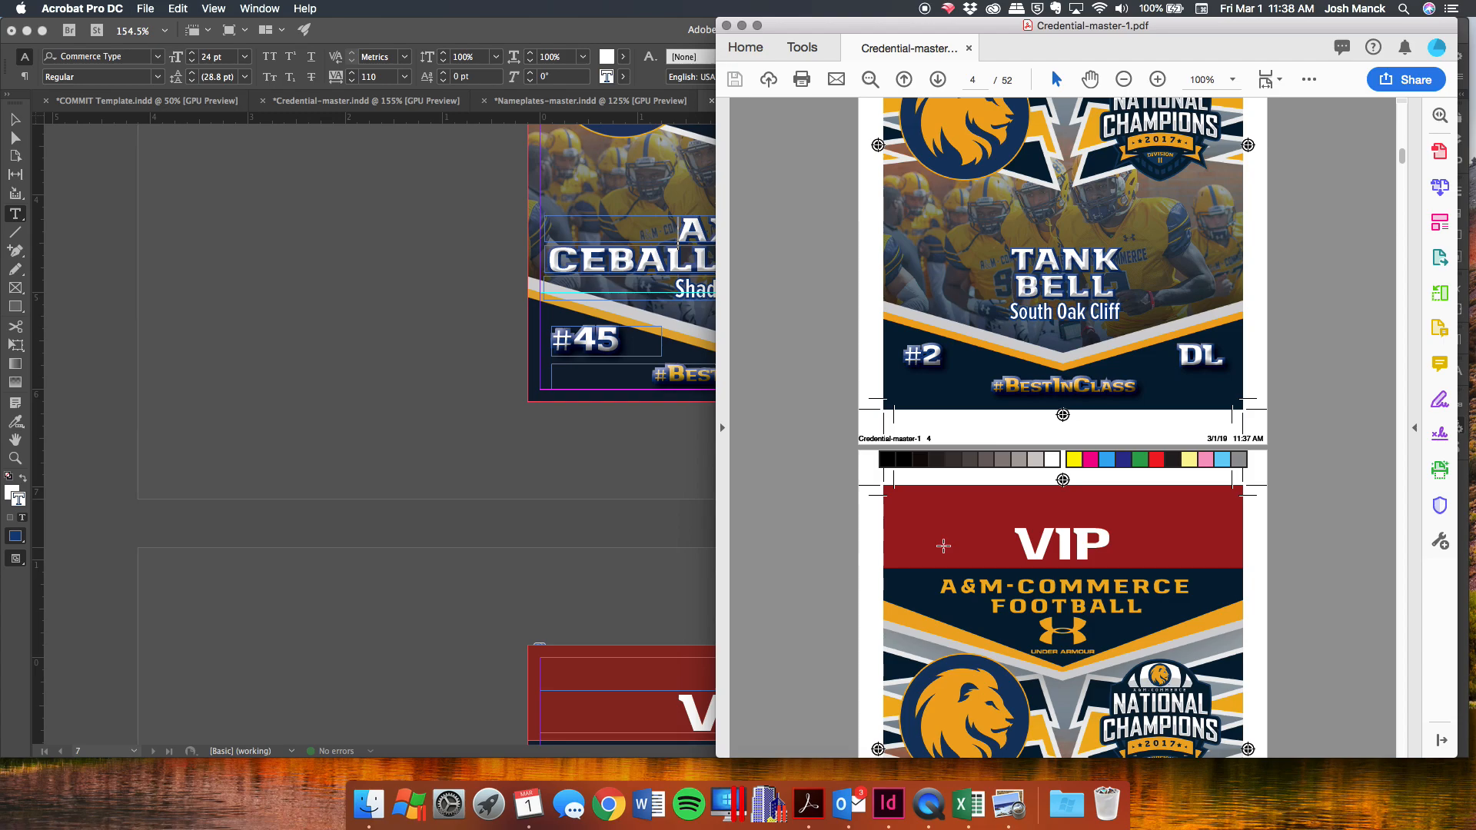
{"action": "scroll", "coordinate": [944, 545], "scroll_direction": "down", "scroll_amount": 15}
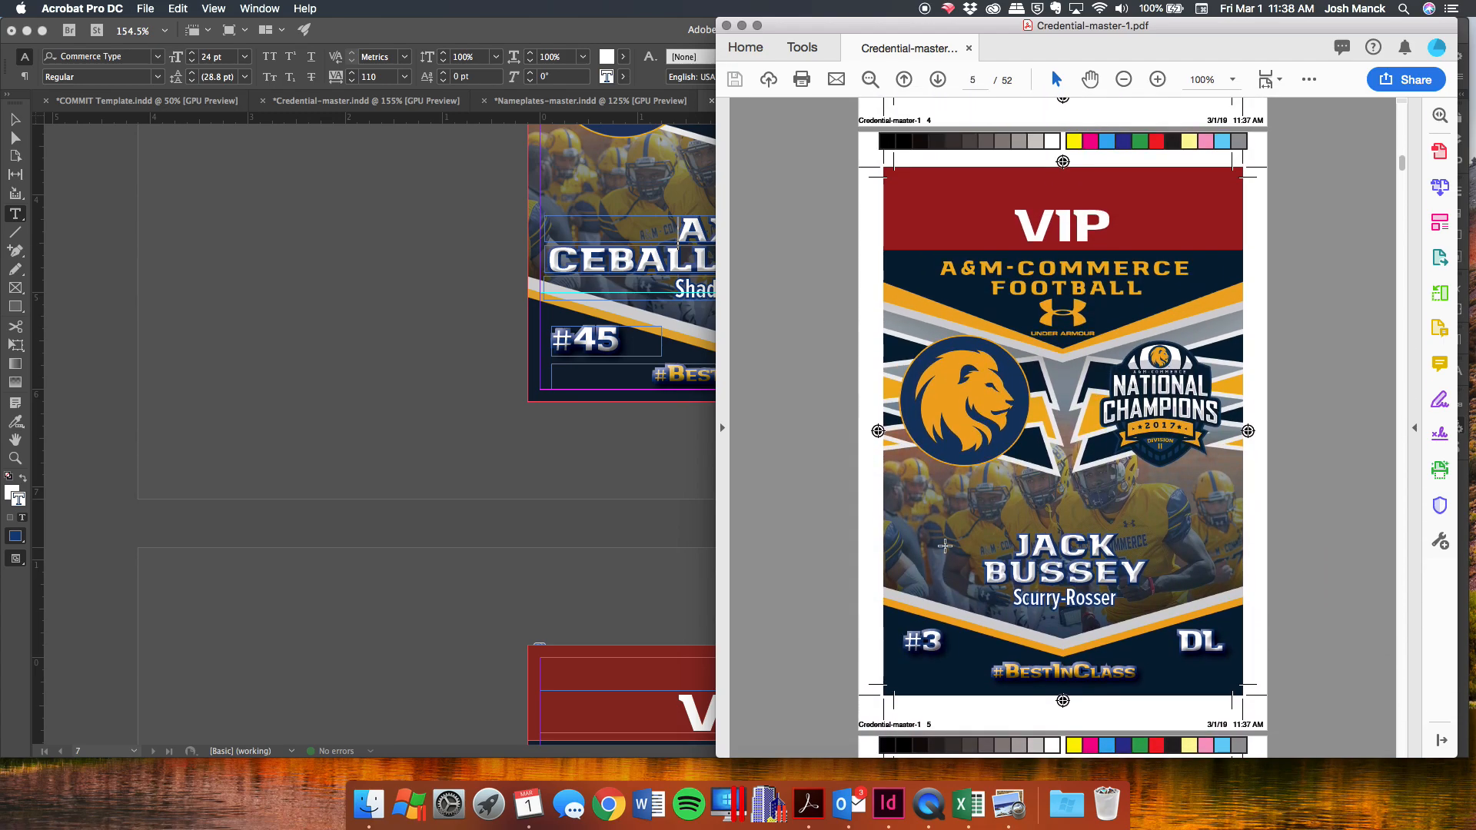
{"action": "left_click", "coordinate": [292, 348]}
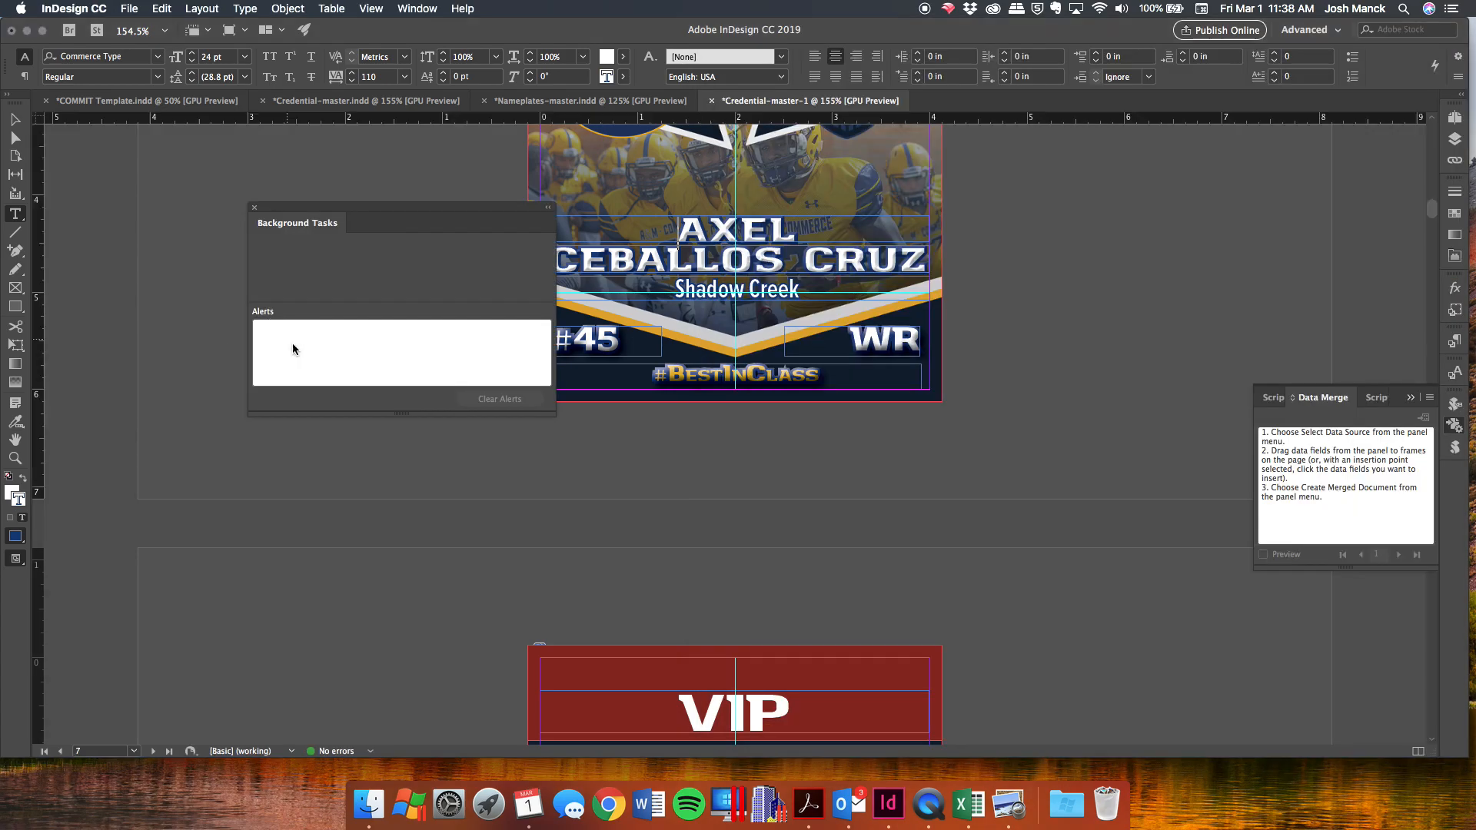
Close Background Tasks, switch to the COMMIT Template, and preview the next seven signee records.
{"action": "left_click", "coordinate": [255, 207]}
{"action": "left_click", "coordinate": [148, 104]}
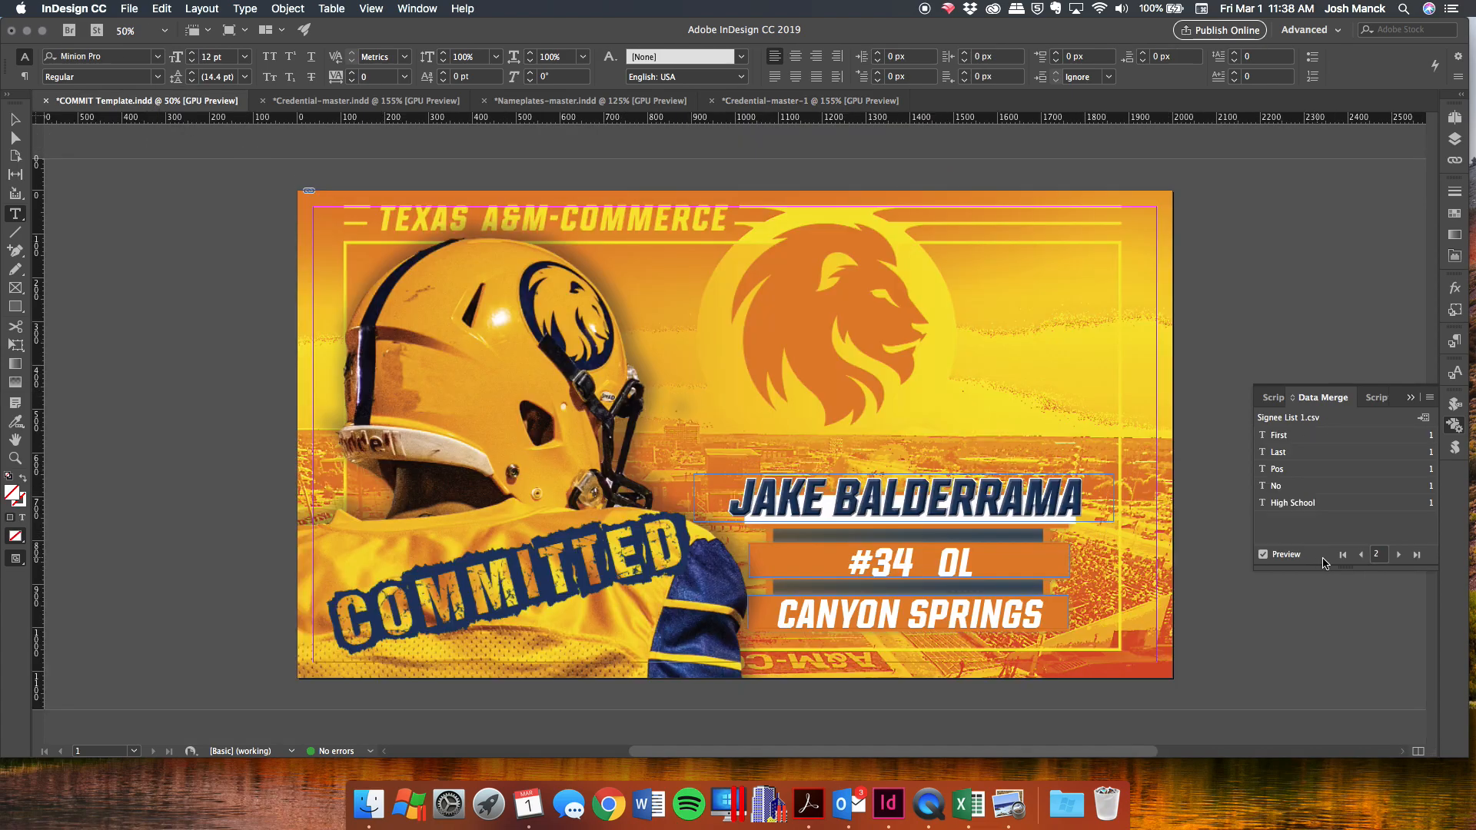
{"action": "left_click", "coordinate": [1398, 554]}
{"action": "left_click", "coordinate": [1398, 554]}
{"action": "left_click", "coordinate": [1398, 554]}
{"action": "left_click", "coordinate": [1398, 554]}
{"action": "left_click", "coordinate": [1398, 554]}
{"action": "left_click", "coordinate": [1398, 554]}
{"action": "left_click", "coordinate": [1398, 554]}
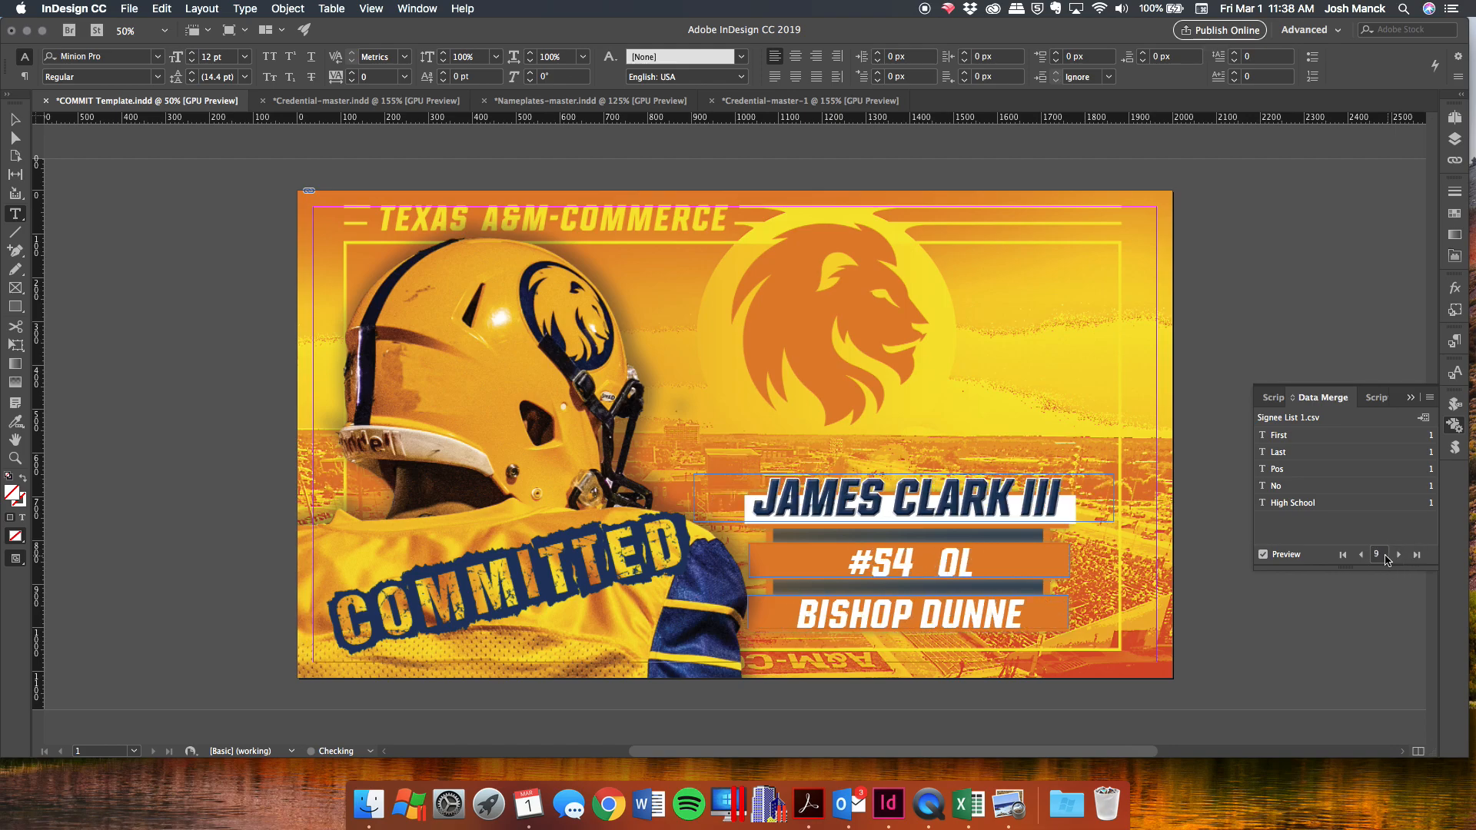
Step back one record, turn off the data merge preview, and start Create Merged Document.
{"action": "left_click", "coordinate": [1360, 554]}
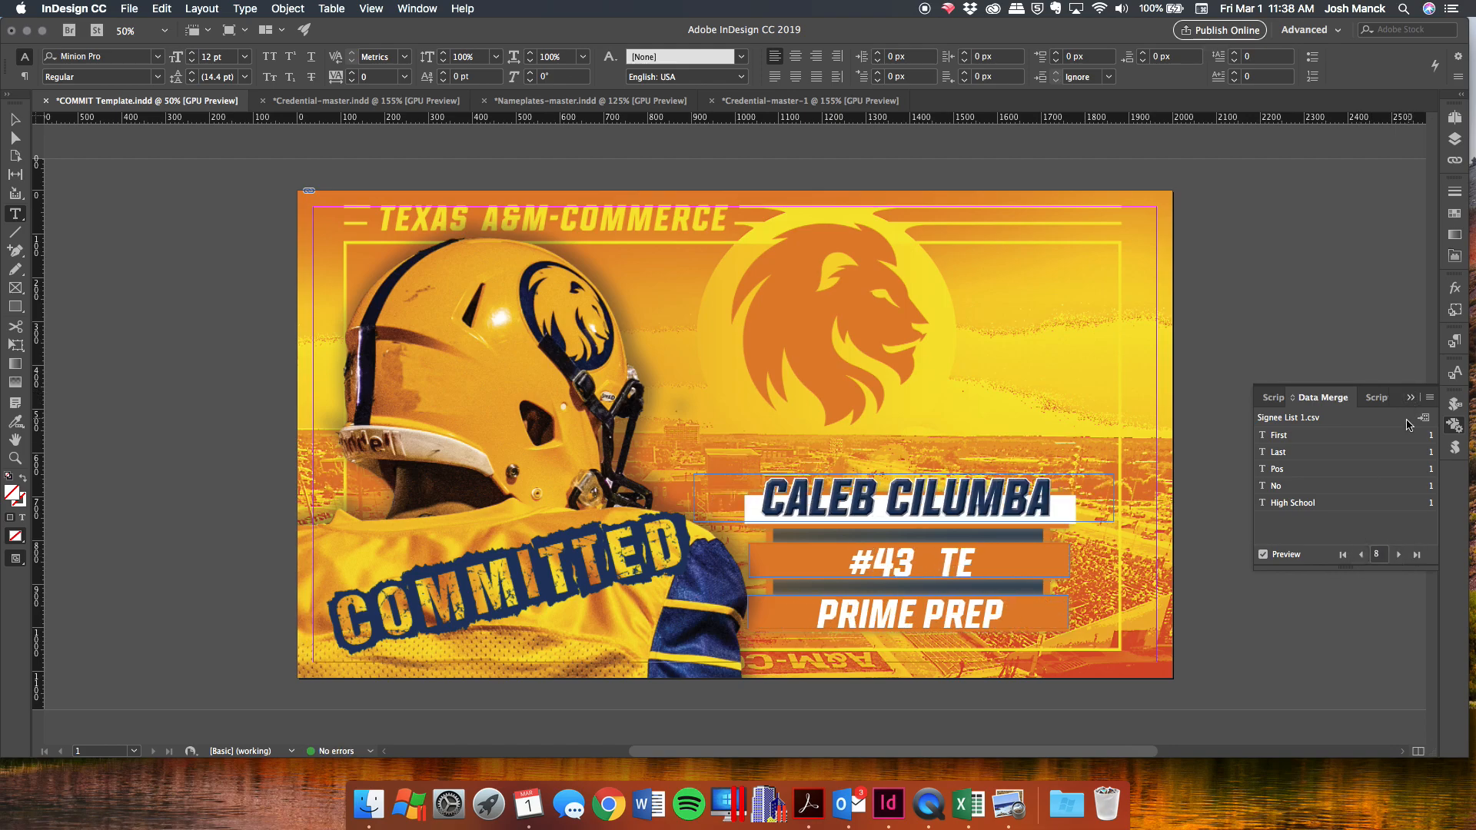
{"action": "left_click", "coordinate": [1286, 555]}
{"action": "left_click", "coordinate": [1424, 417]}
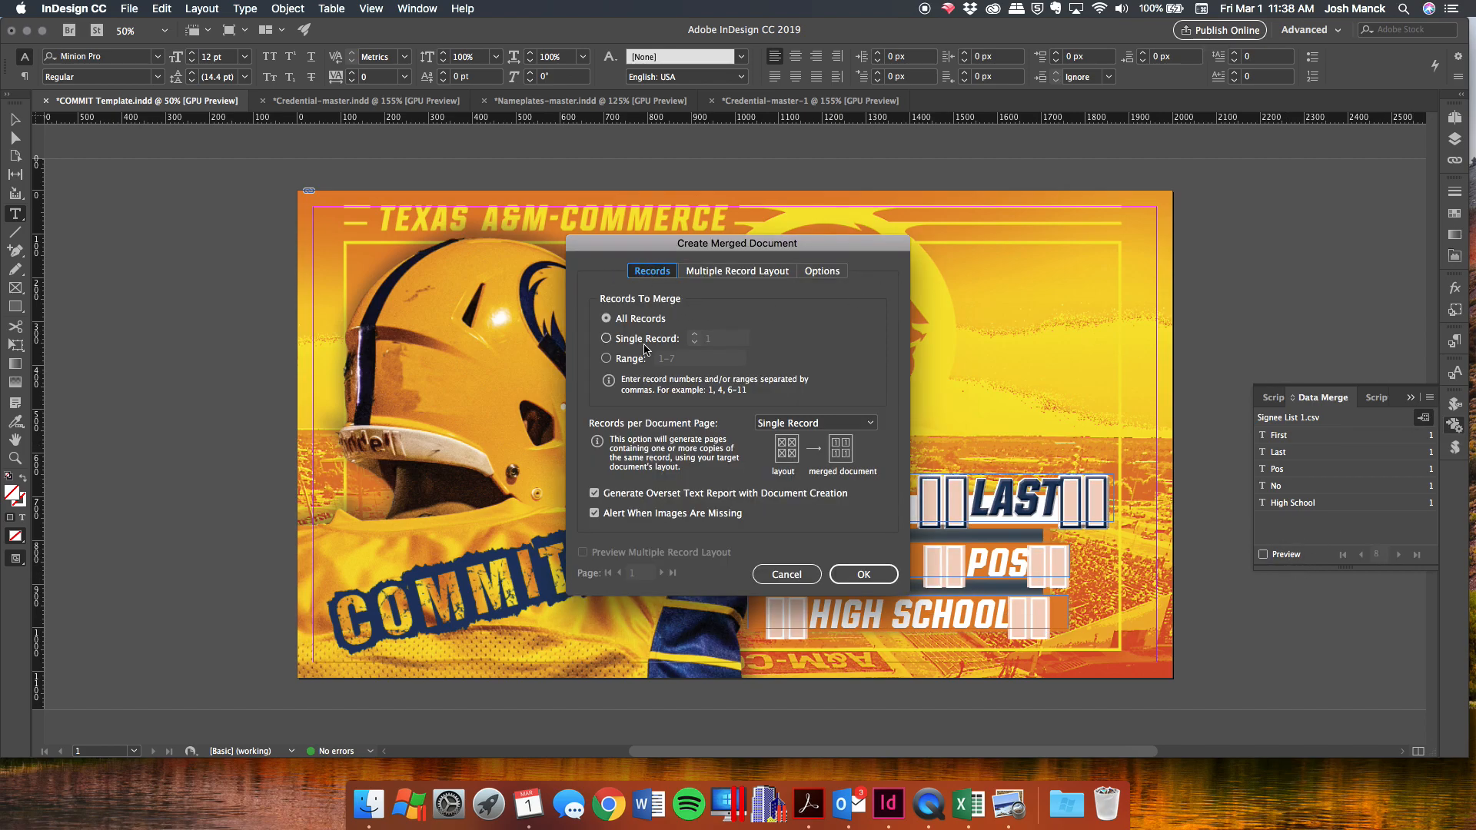
Merge all records into COMMIT Template-1, which flags overset text on pages 17, 35 and 43.
{"action": "left_click", "coordinate": [864, 575]}
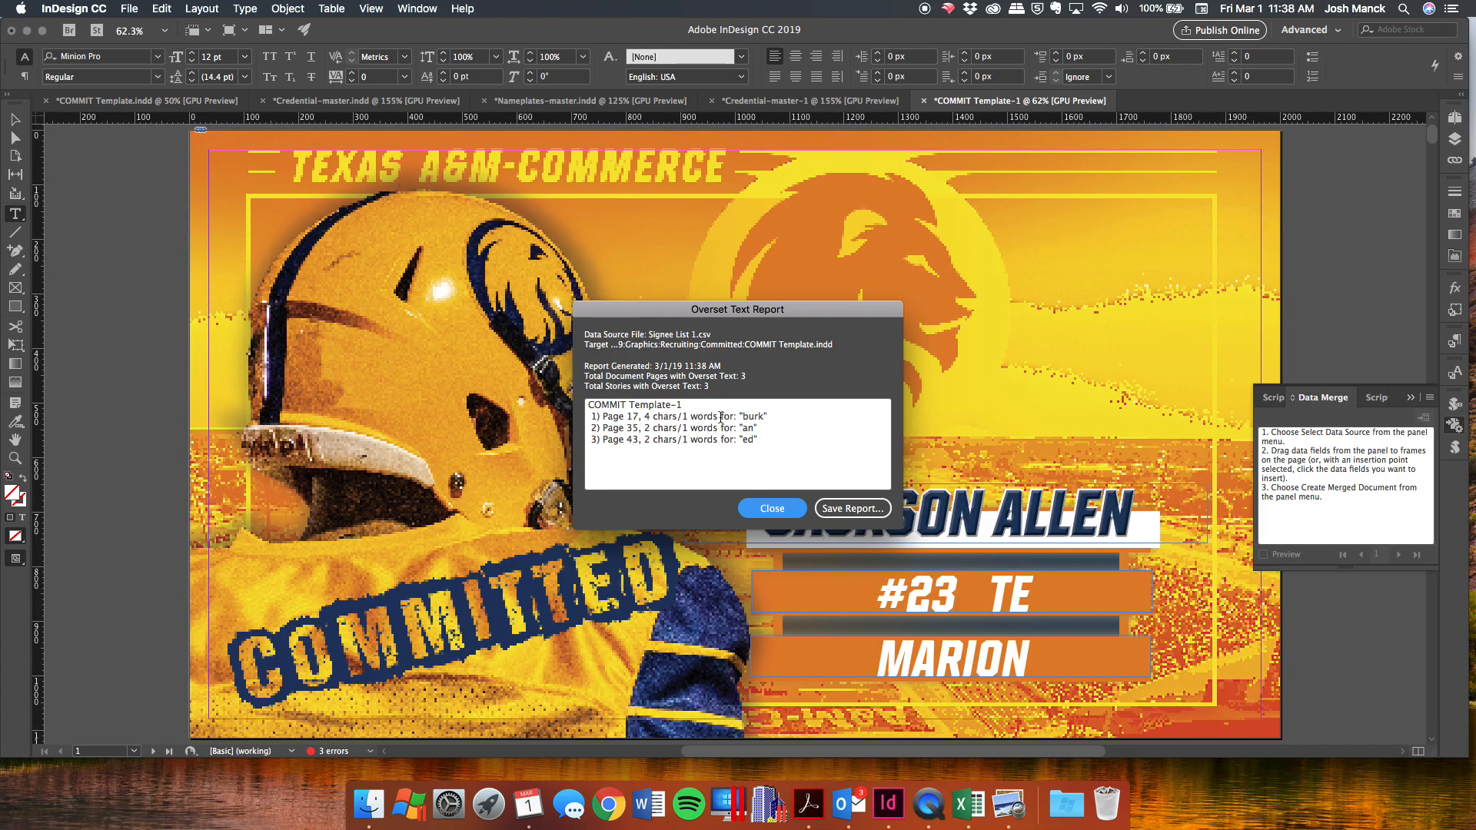
{"action": "left_click", "coordinate": [768, 509]}
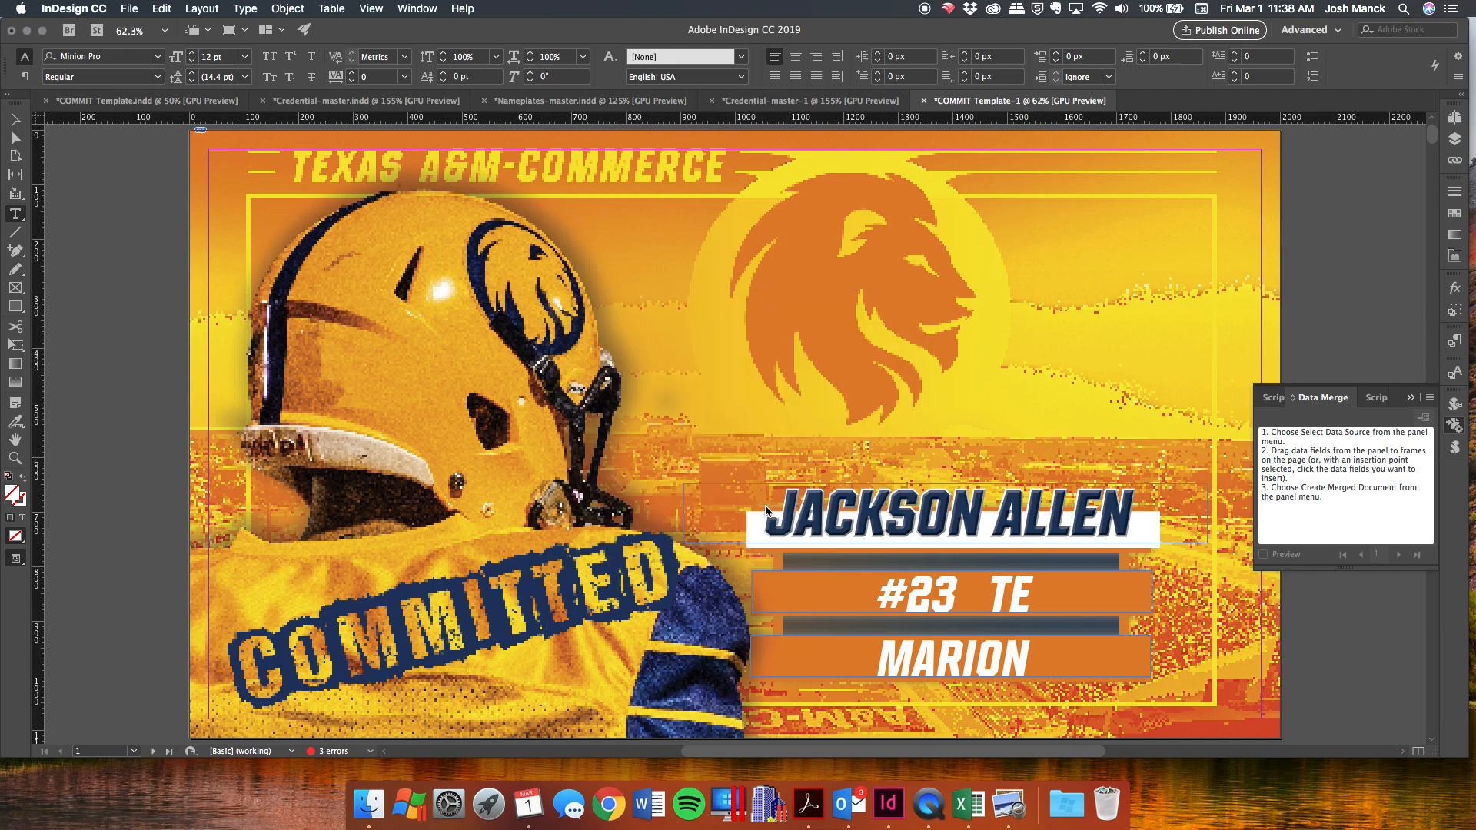
{"action": "left_click", "coordinate": [1454, 117]}
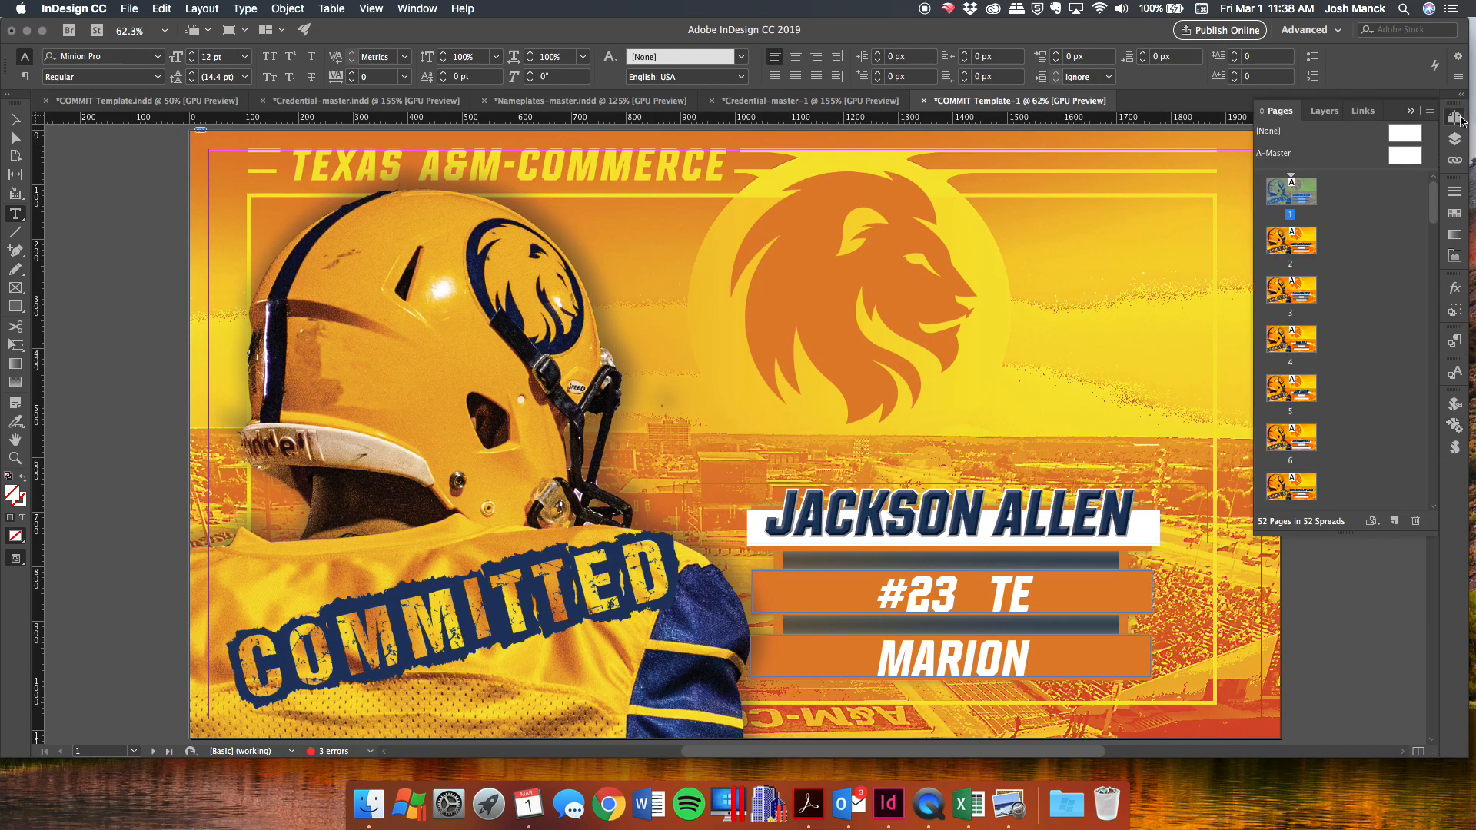
{"action": "scroll", "coordinate": [1291, 418], "scroll_direction": "down", "scroll_amount": 10}
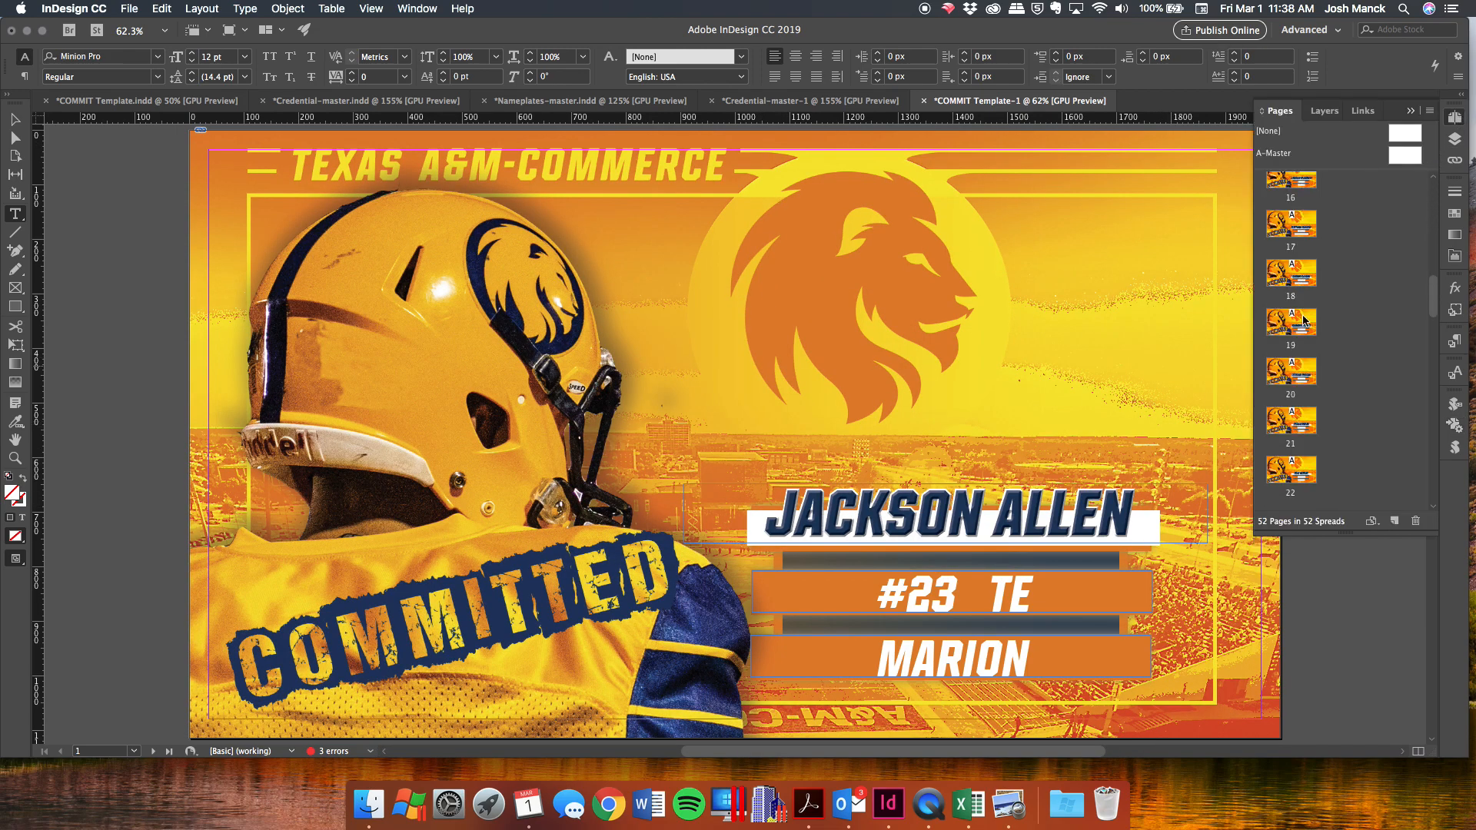
{"action": "left_click", "coordinate": [1299, 235]}
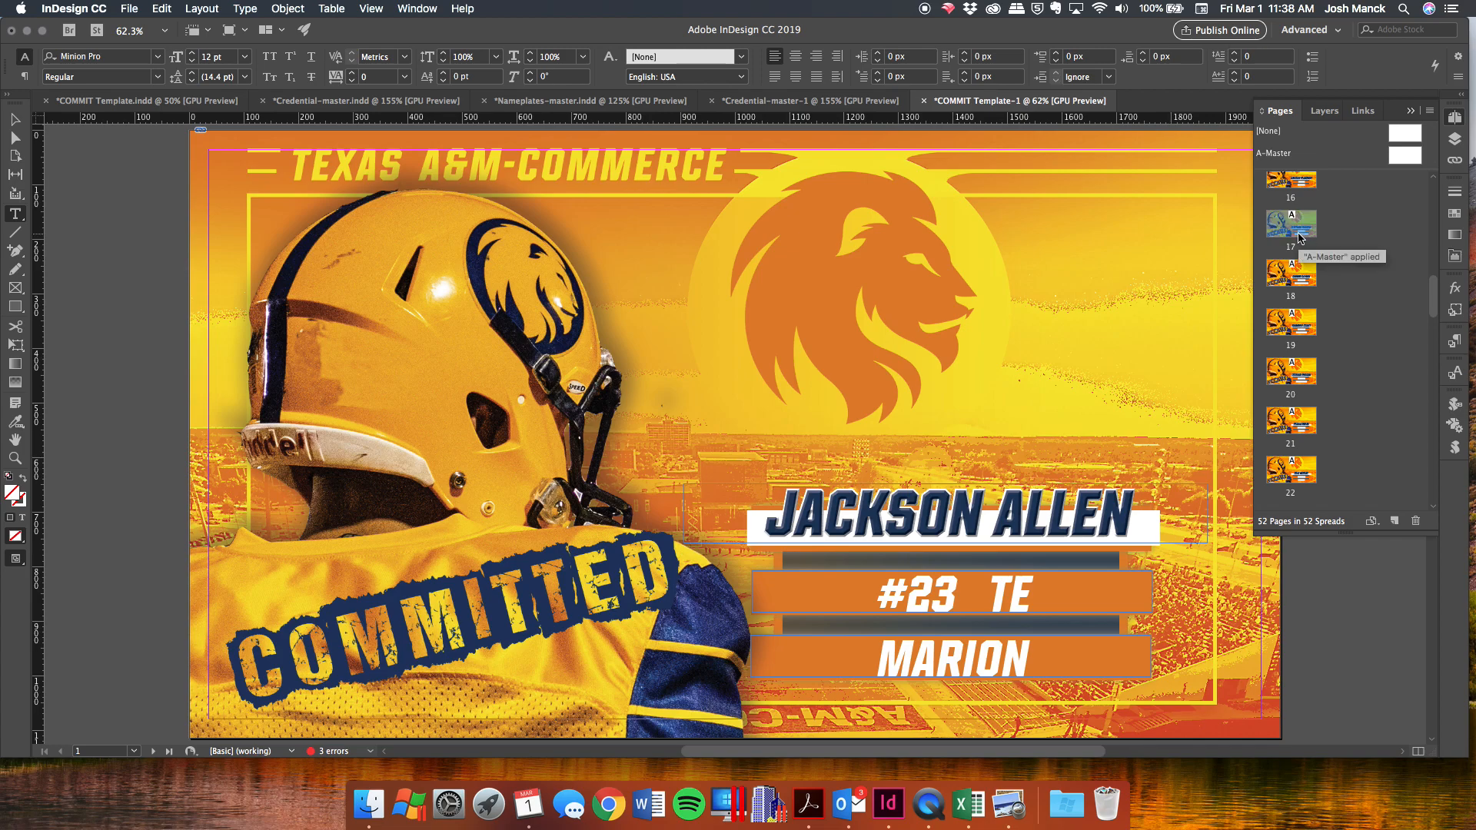
{"action": "double_click", "coordinate": [1299, 235]}
{"action": "left_click_drag", "start_coordinate": [1162, 519], "coordinate": [736, 242]}
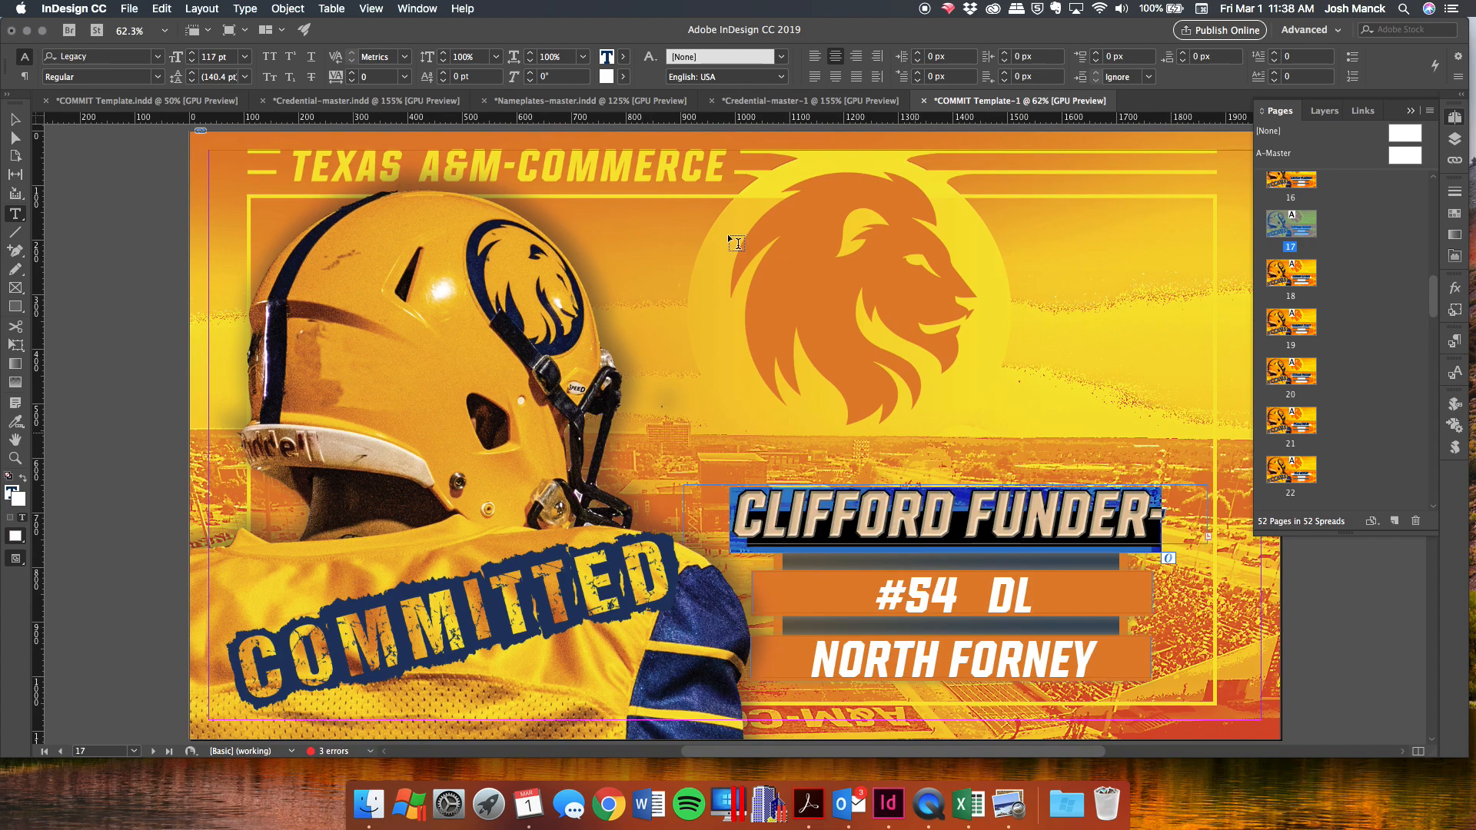
{"action": "double_click", "coordinate": [544, 58]}
{"action": "type", "text": "91"}
{"action": "key", "text": "Return"}
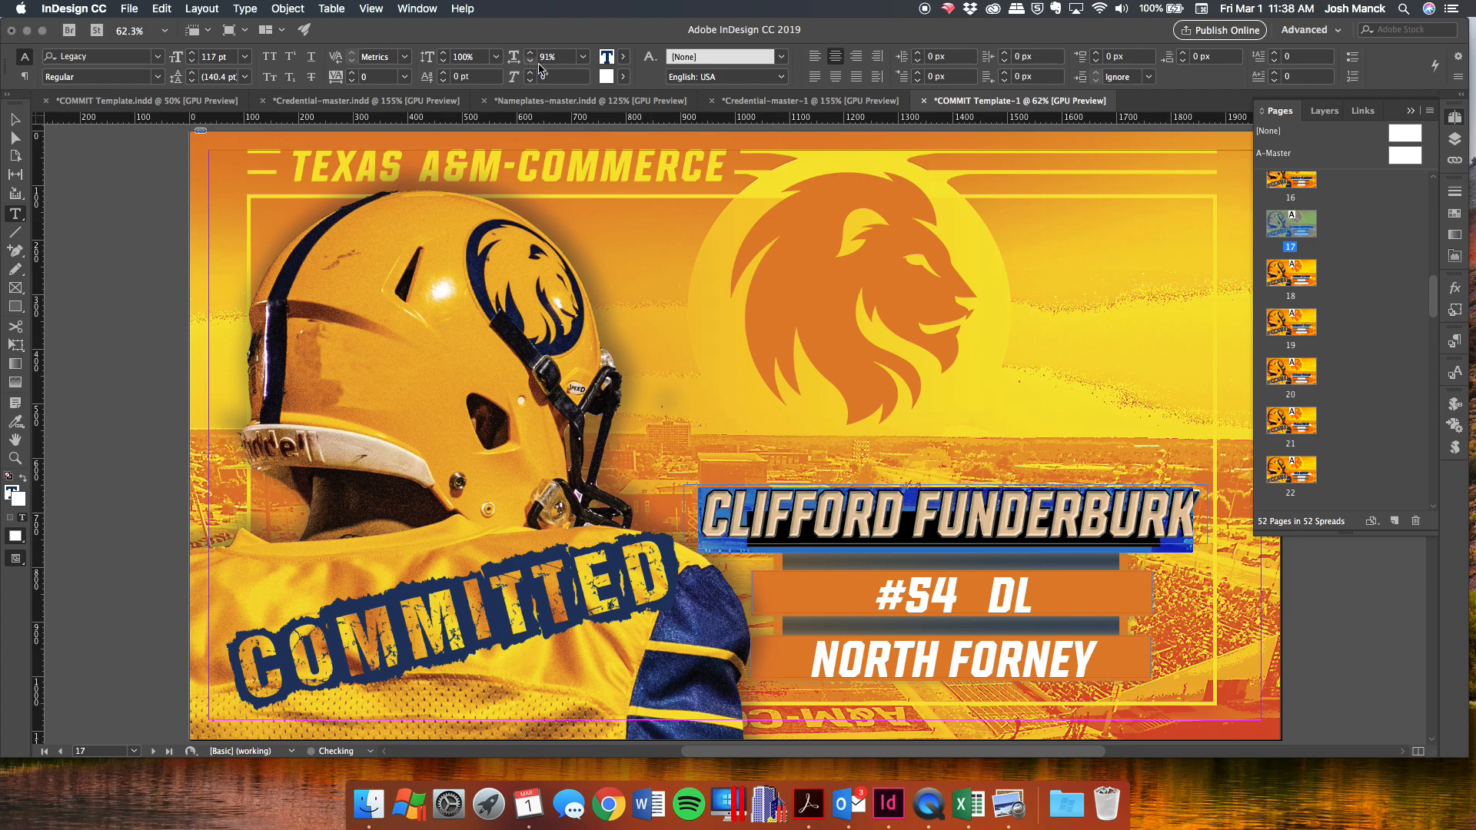
{"action": "scroll", "coordinate": [1284, 407], "scroll_direction": "down", "scroll_amount": 8}
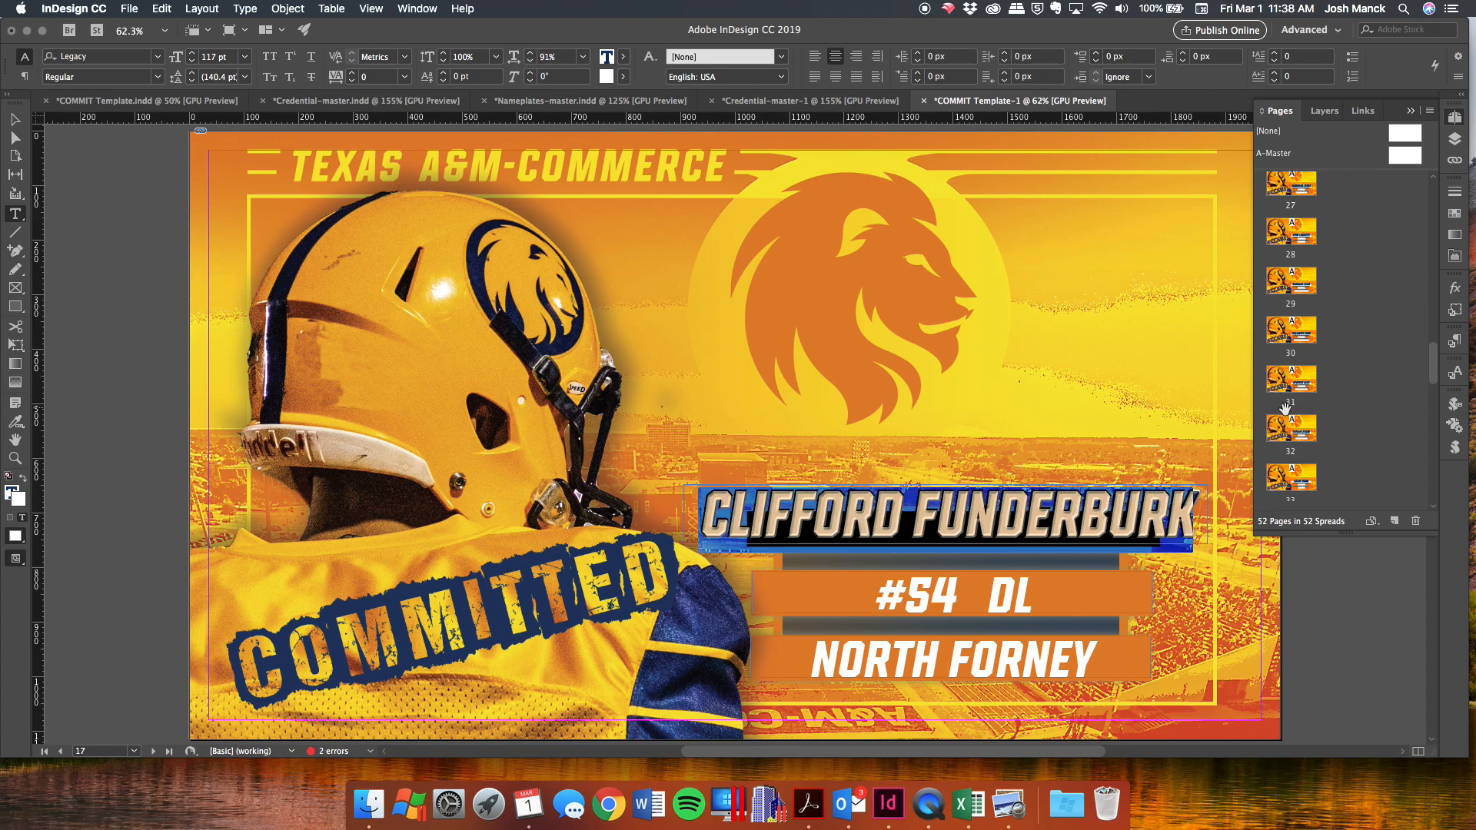
{"action": "scroll", "coordinate": [1284, 408], "scroll_direction": "down", "scroll_amount": 2}
{"action": "scroll", "coordinate": [1290, 438], "scroll_direction": "down", "scroll_amount": 3}
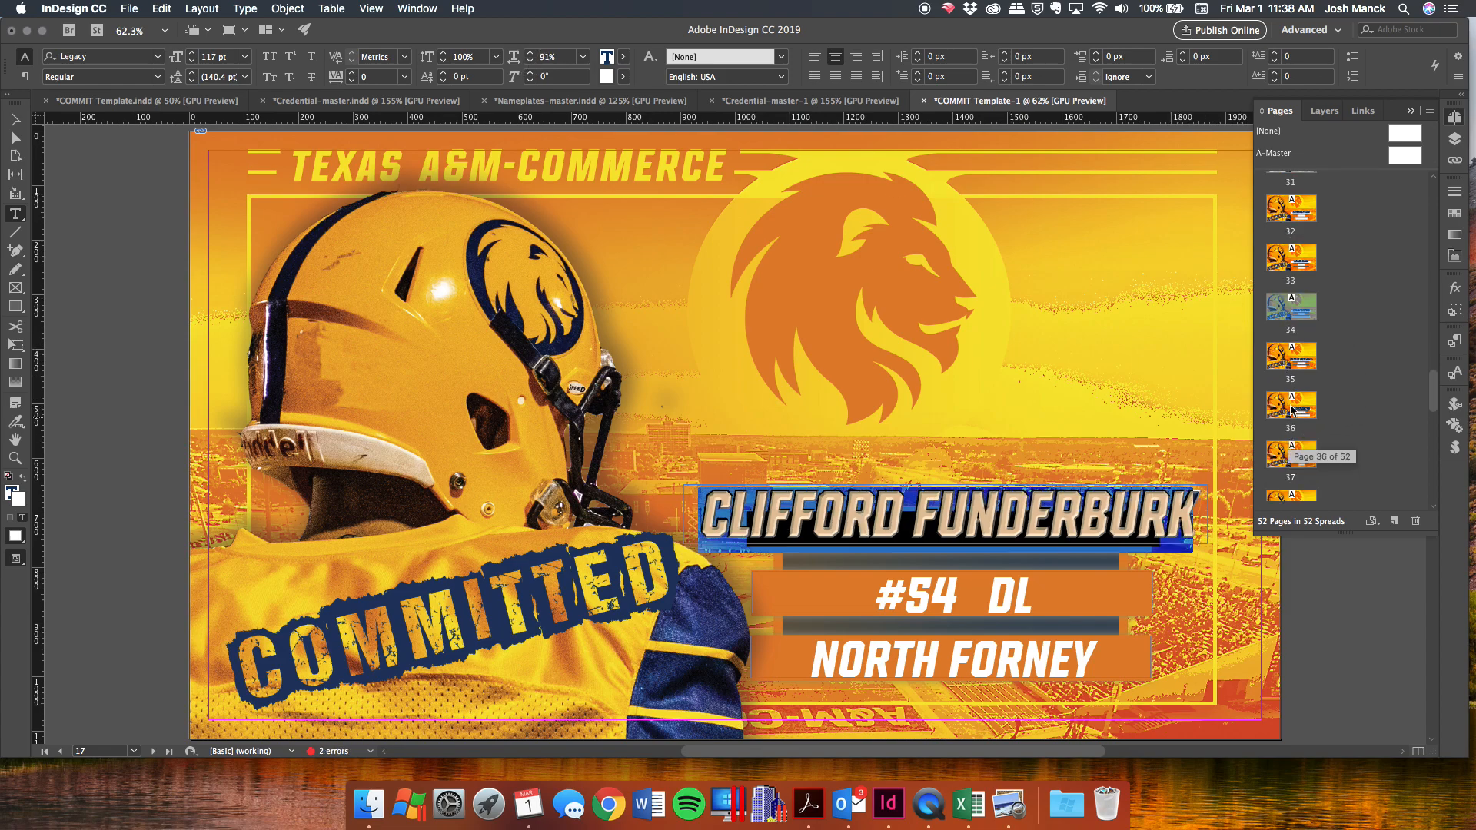
{"action": "double_click", "coordinate": [1291, 350]}
{"action": "triple_click", "coordinate": [1018, 504]}
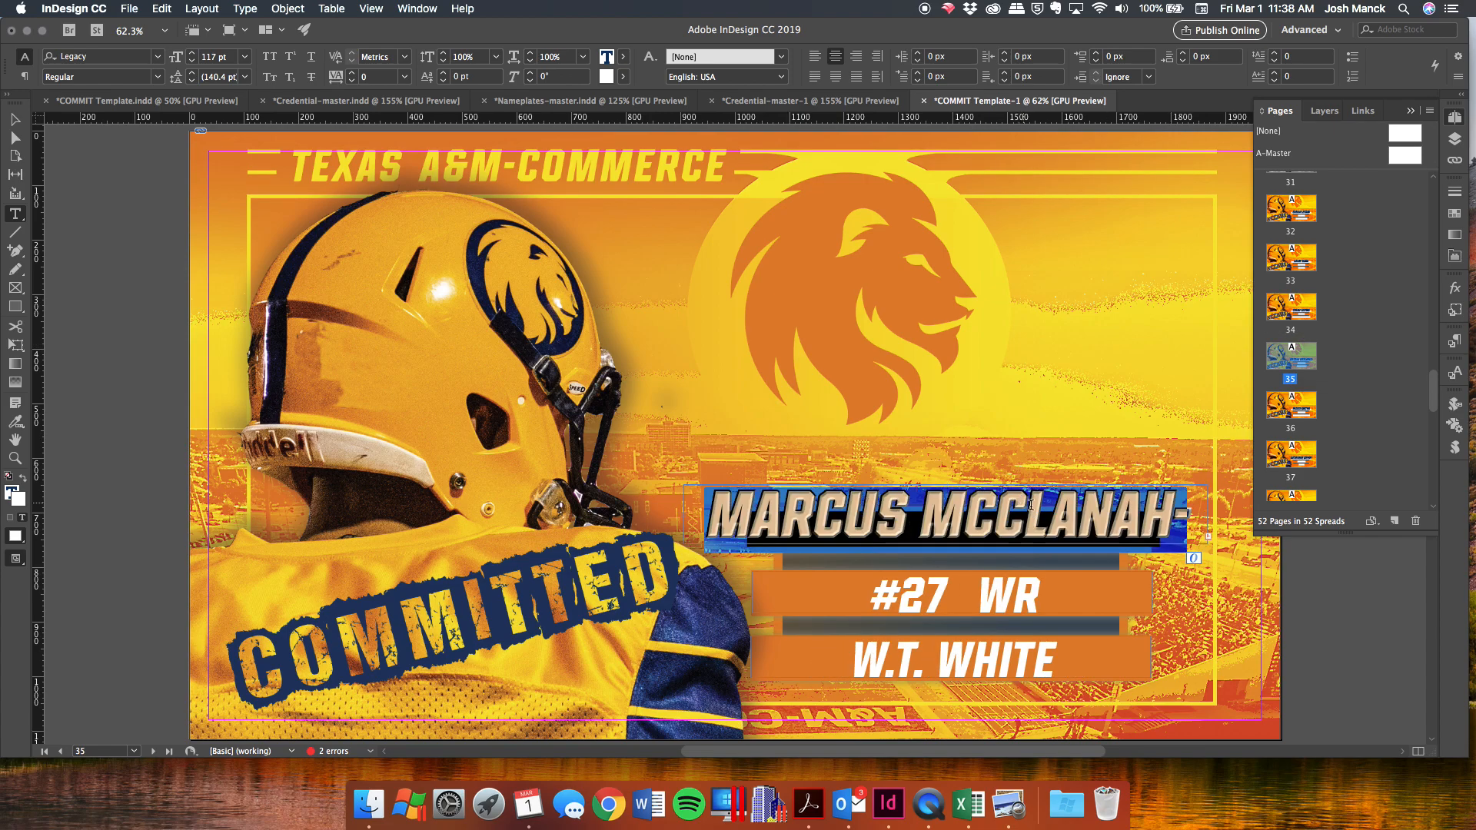
{"action": "left_click", "coordinate": [530, 61]}
{"action": "left_click", "coordinate": [530, 61]}
{"action": "left_click", "coordinate": [530, 61]}
{"action": "left_click", "coordinate": [530, 62]}
{"action": "scroll", "coordinate": [1291, 346], "scroll_direction": "down", "scroll_amount": 10}
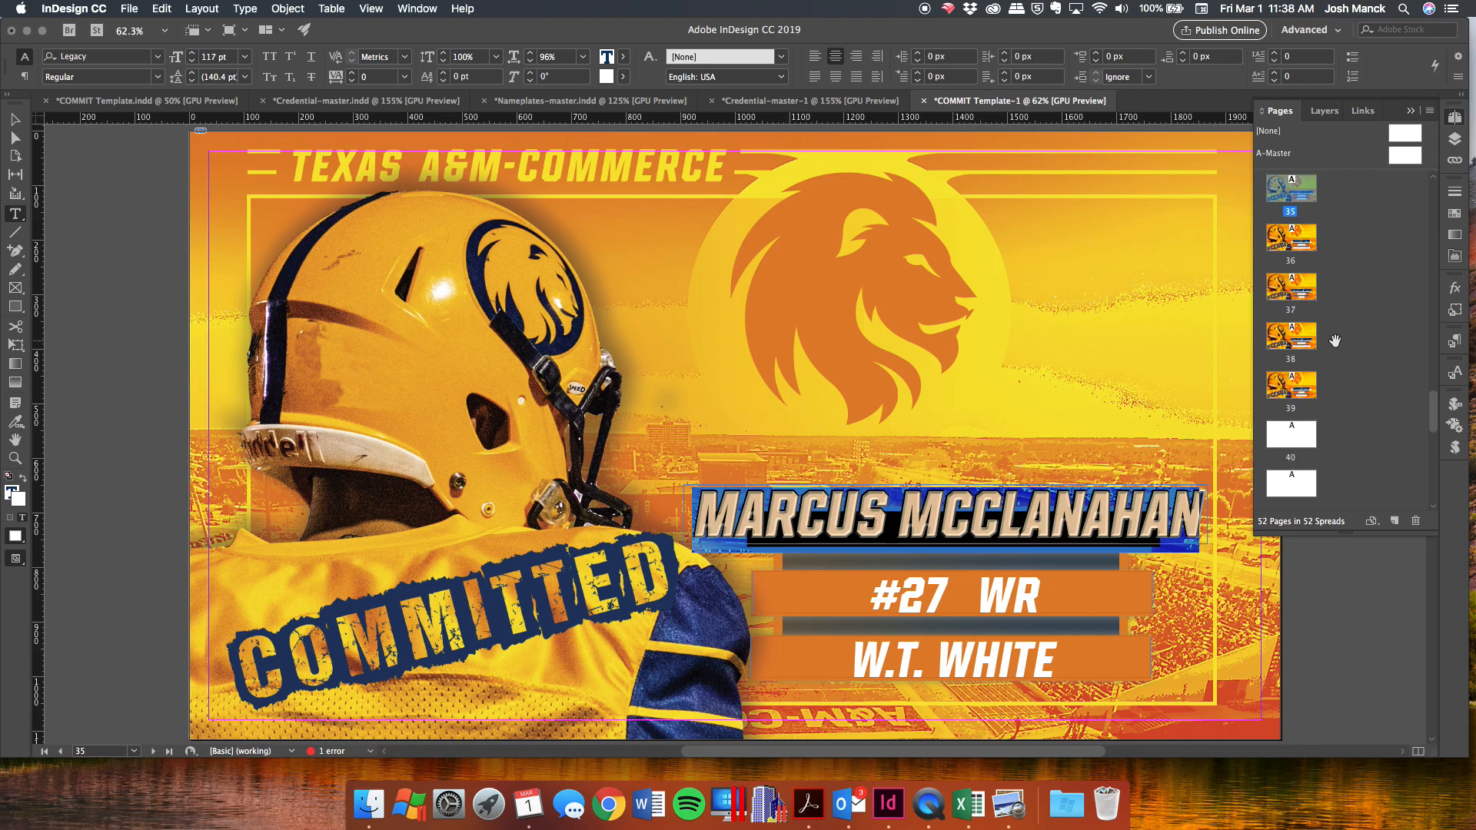
{"action": "double_click", "coordinate": [1290, 228]}
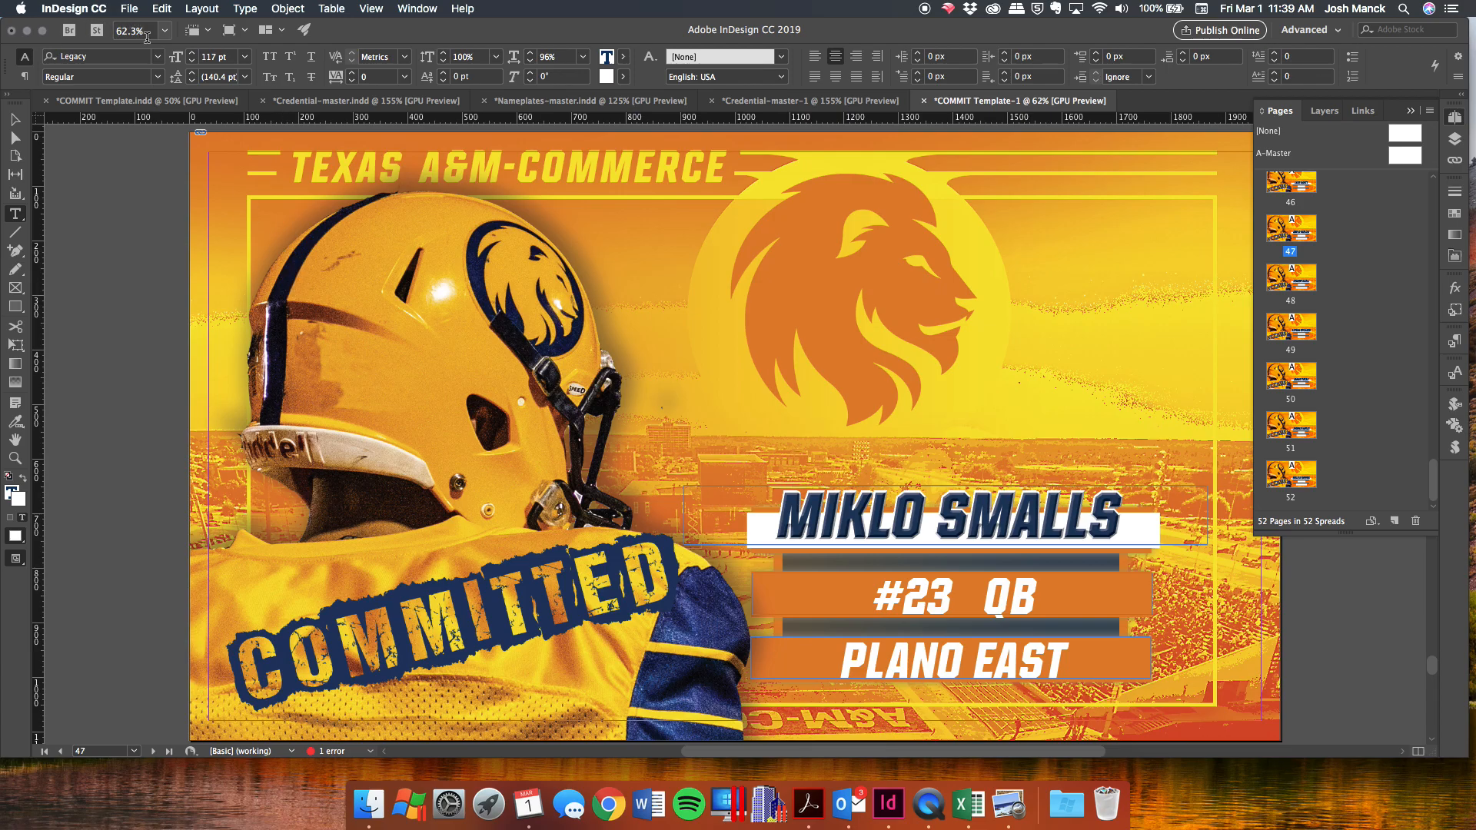
{"action": "scroll", "coordinate": [491, 240], "scroll_direction": "up", "scroll_amount": 15}
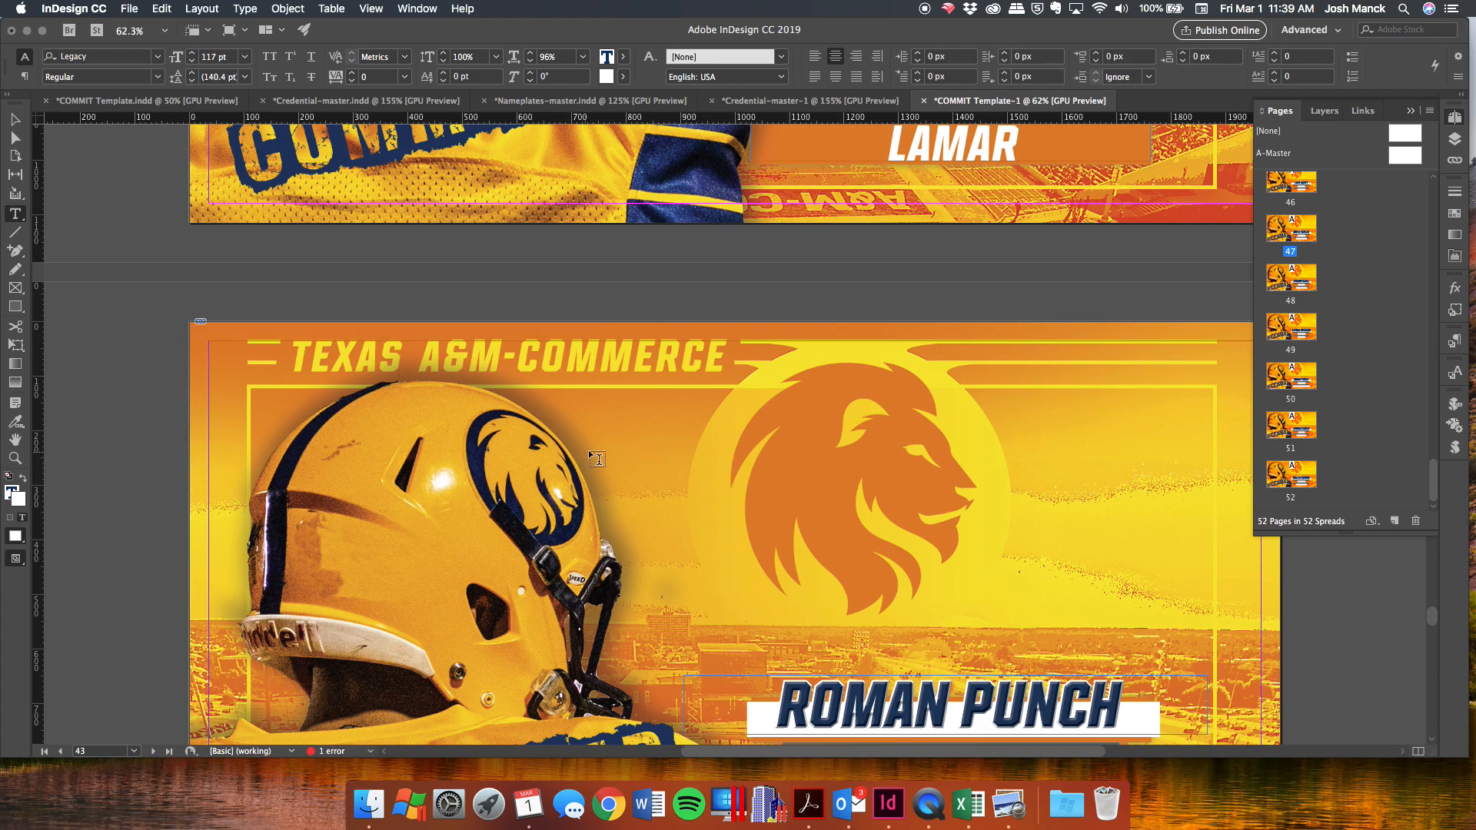
Export all pages as JPEG named 'COMMIT Template-.jpg' into a new PROJECT/Commit Graphics folder.
{"action": "left_click", "coordinate": [129, 8]}
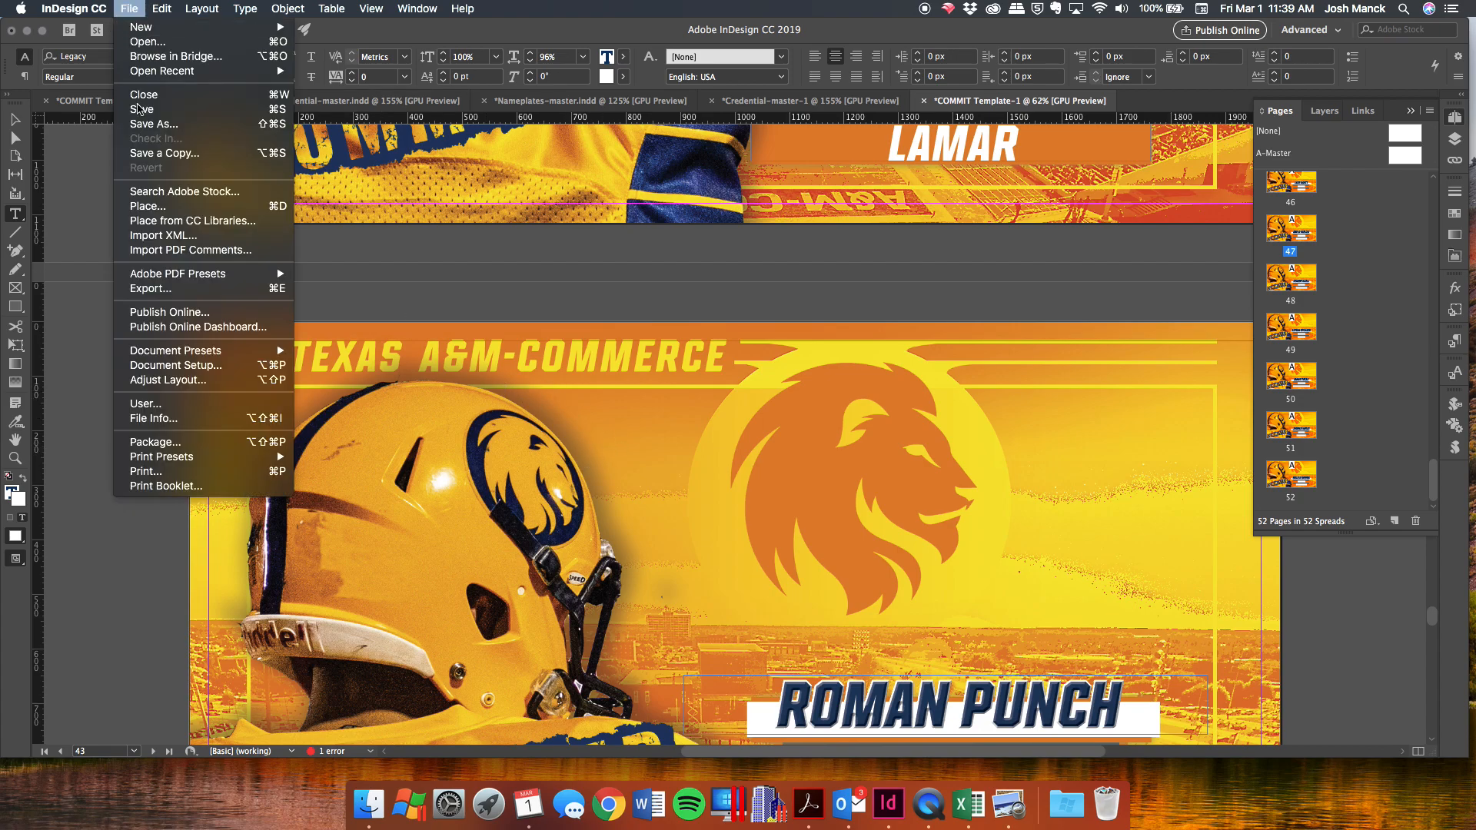
{"action": "left_click", "coordinate": [185, 289]}
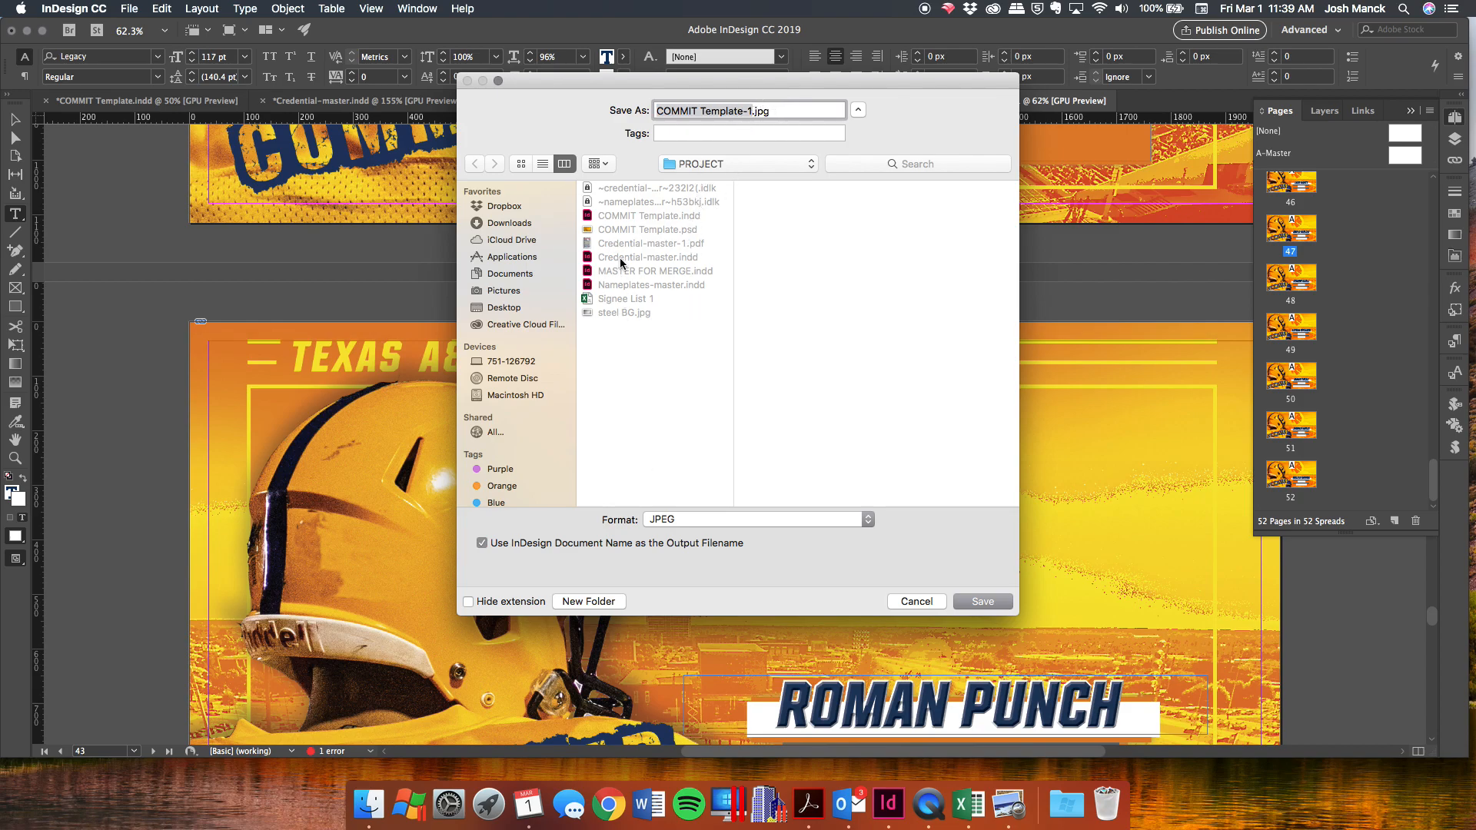
{"action": "left_click", "coordinate": [588, 601]}
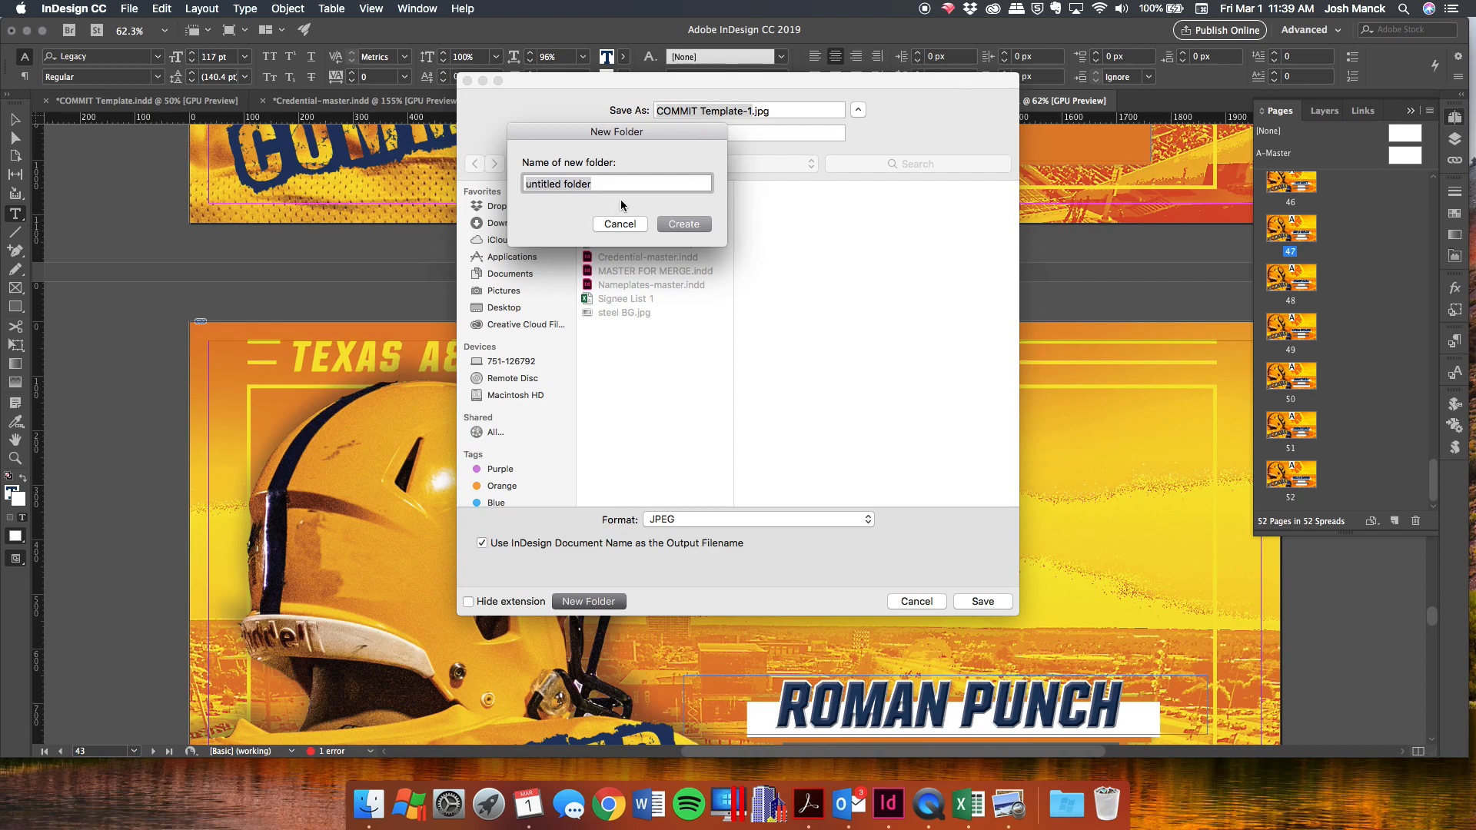
{"action": "type", "text": "Commit Graphics"}
{"action": "key", "text": "Return"}
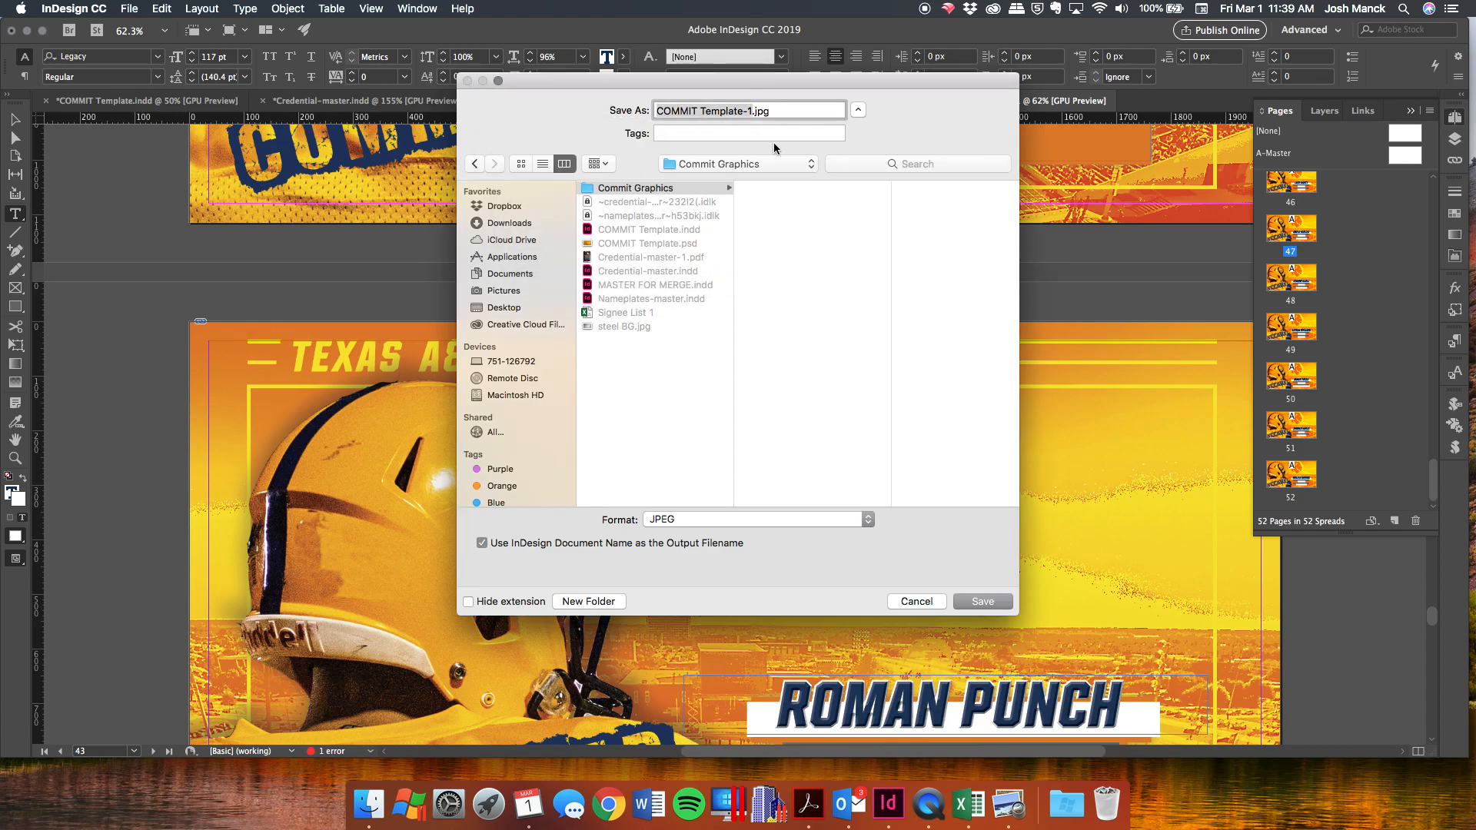
{"action": "left_click", "coordinate": [752, 111]}
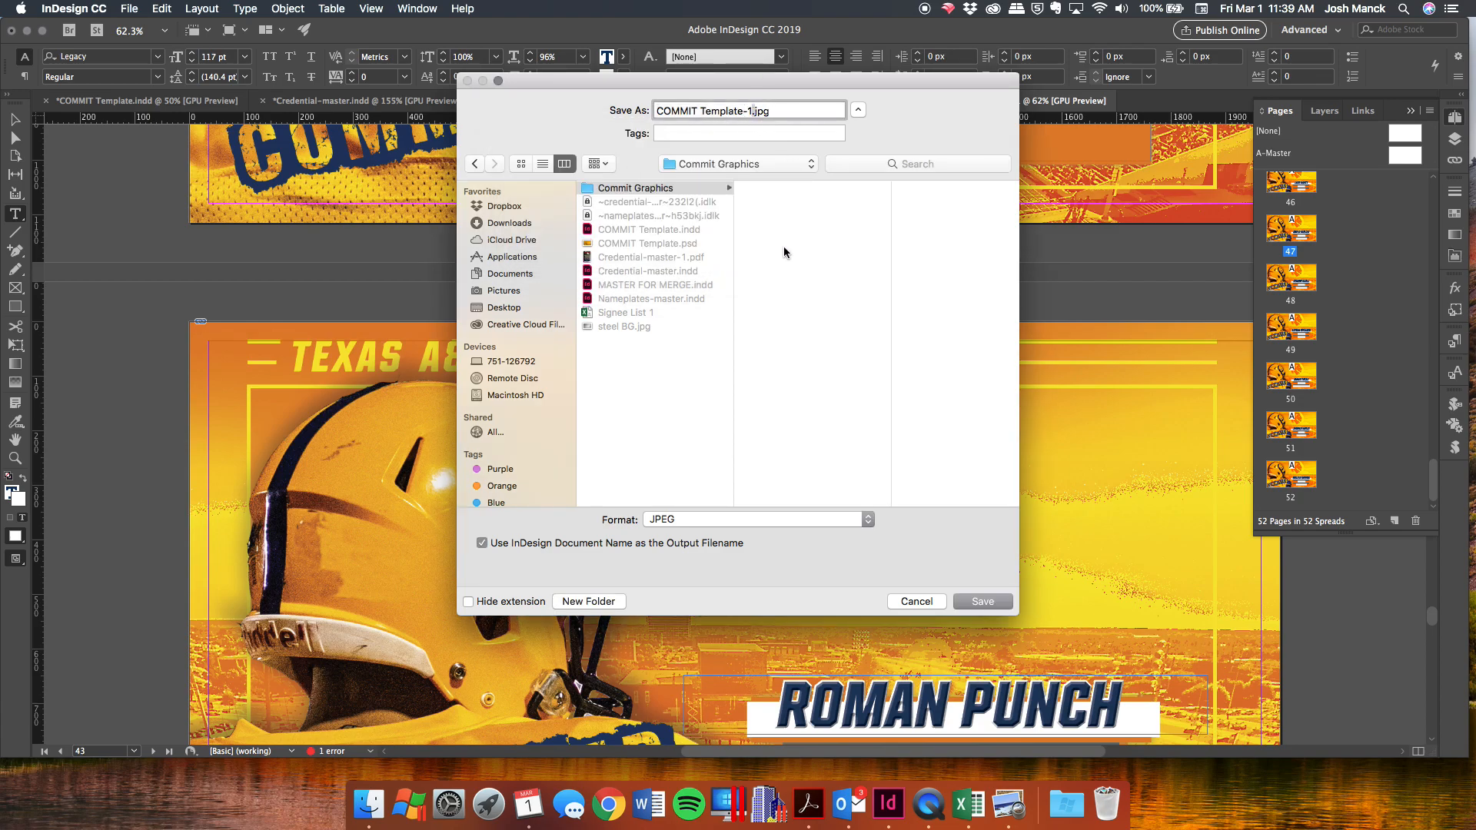
{"action": "key", "text": "BackSpace"}
{"action": "left_click", "coordinate": [975, 601]}
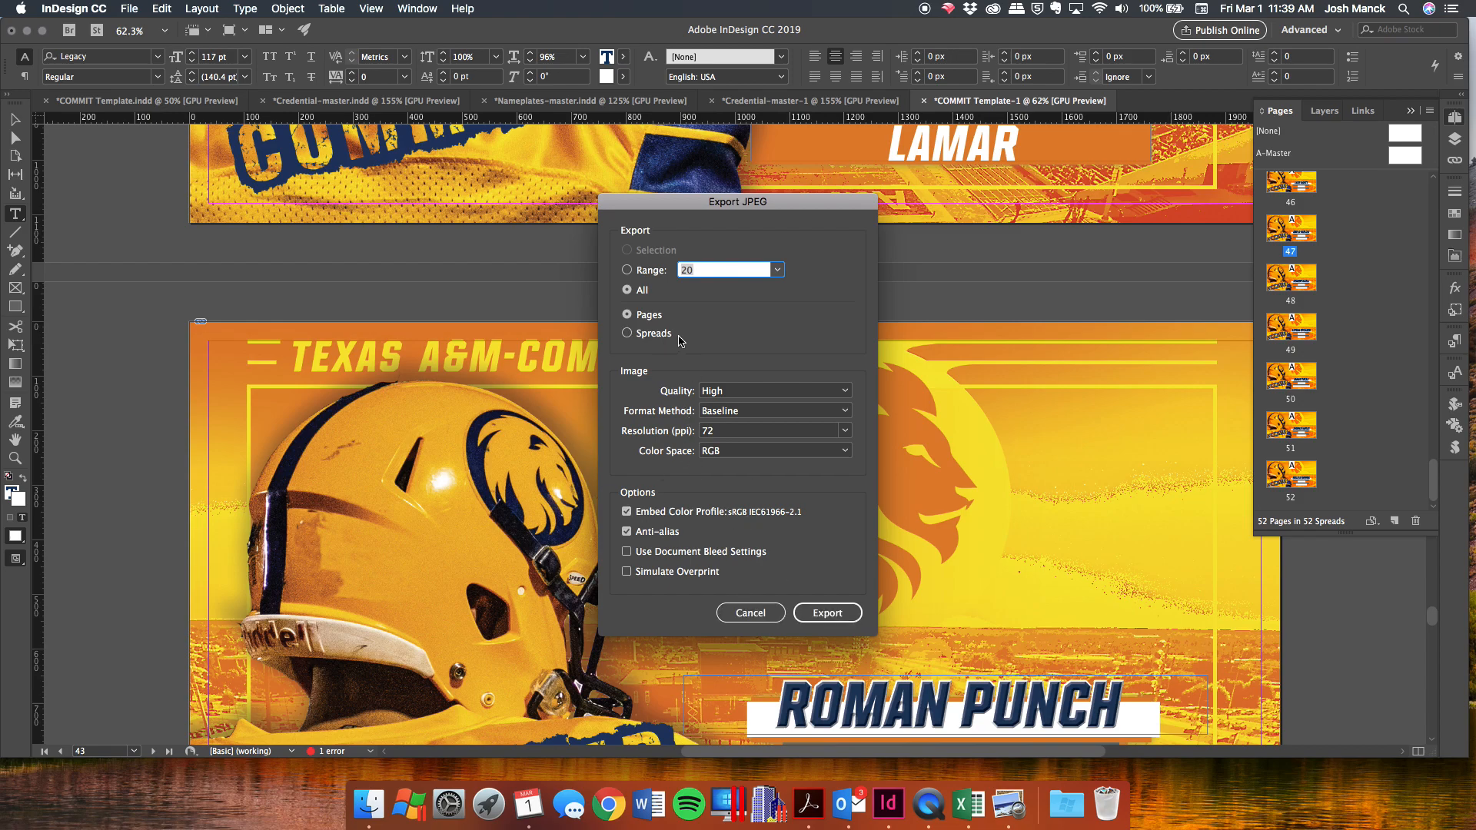
{"action": "left_click", "coordinate": [827, 613]}
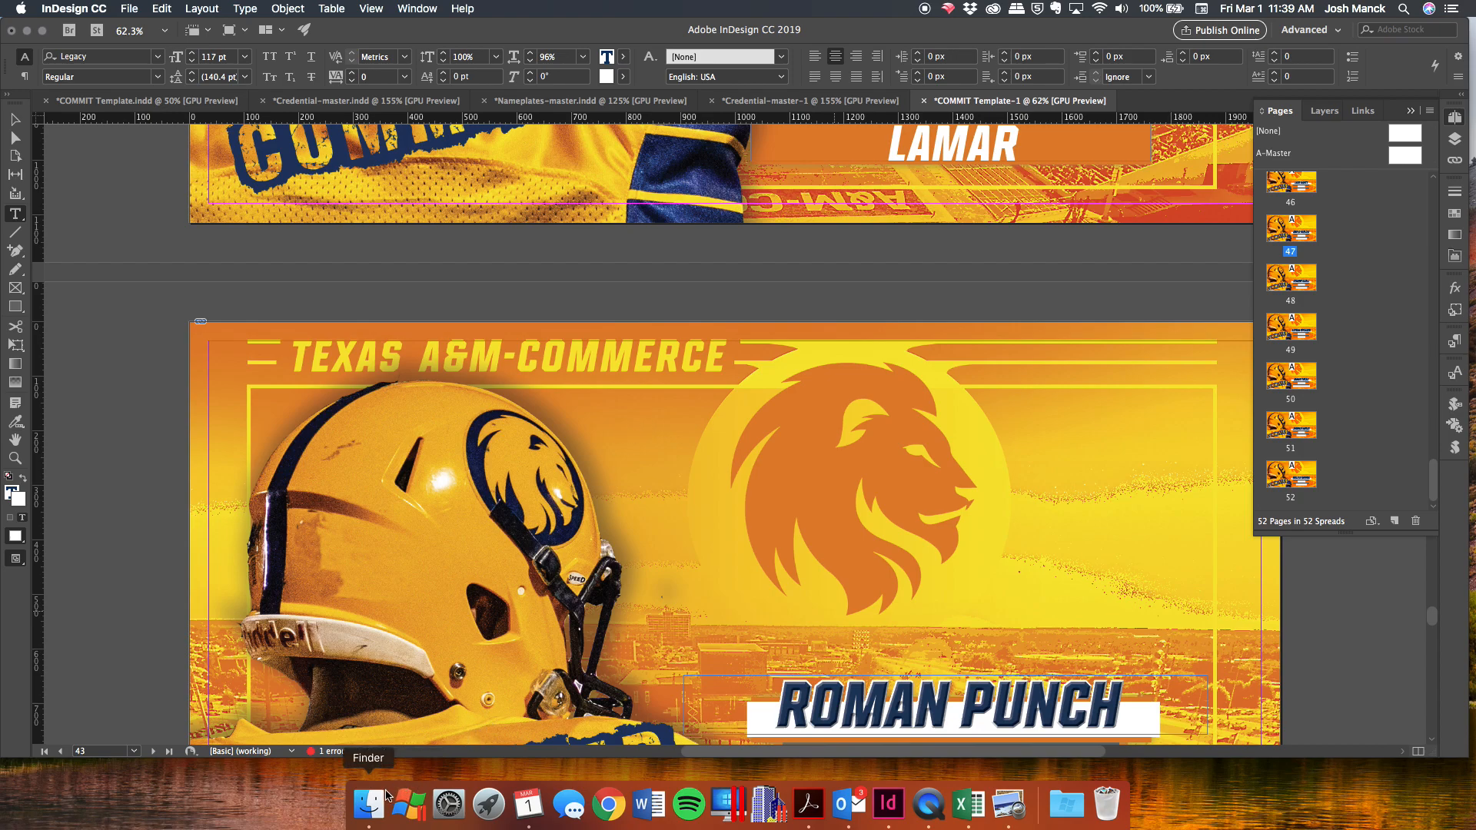
Open the Commit Graphics folder in Finder and preview COMMIT Template-12.jpg.
{"action": "left_click", "coordinate": [351, 796]}
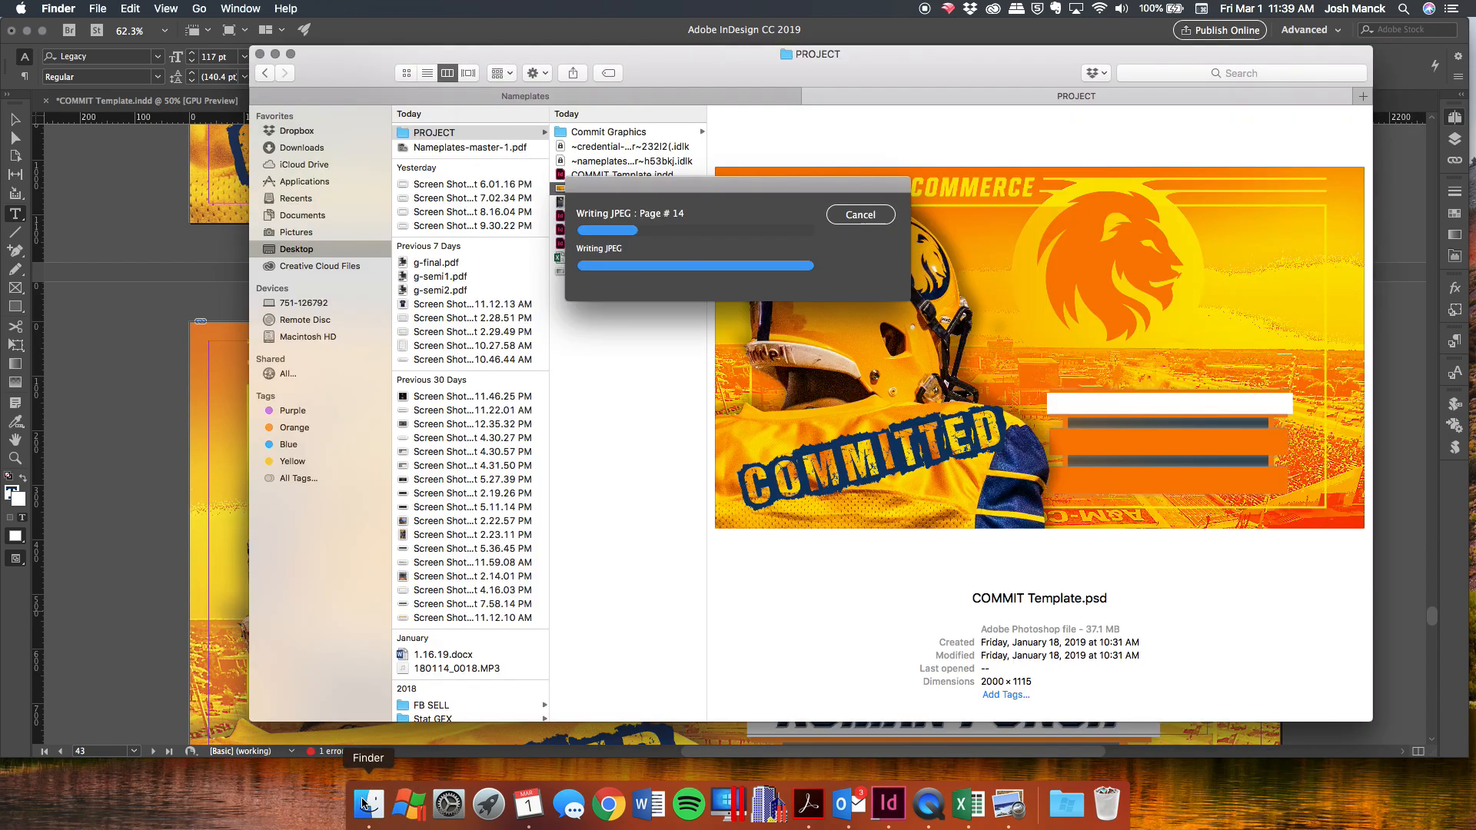
{"action": "left_click", "coordinate": [613, 134]}
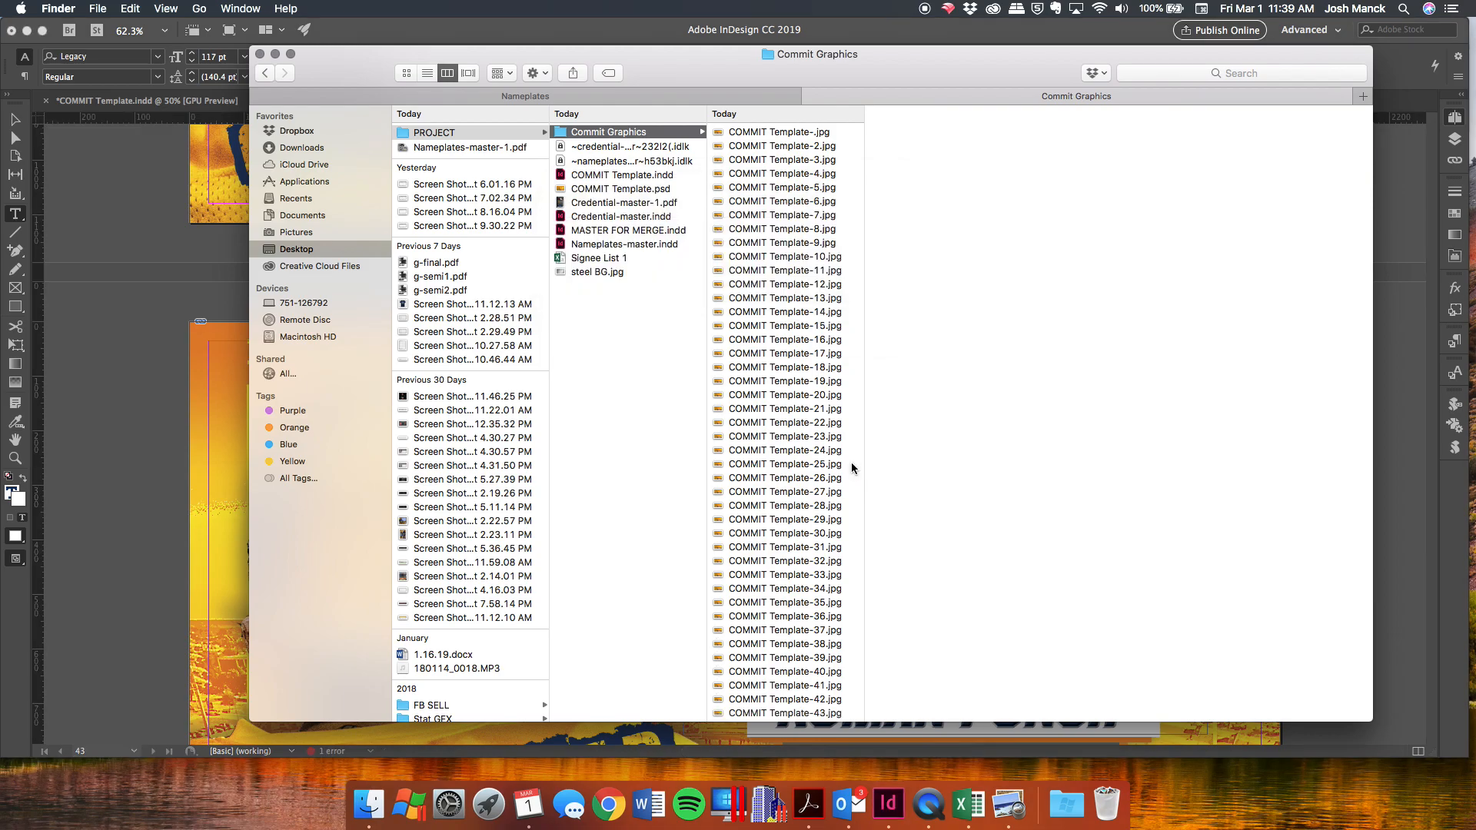
{"action": "left_click", "coordinate": [768, 284]}
Preview the exported JPEGs through COMMIT Template-35, then return to InDesign.
{"action": "key", "text": "Down"}
{"action": "key", "text": "Down"}
{"action": "key", "text": "Down"}
{"action": "key", "text": "Down"}
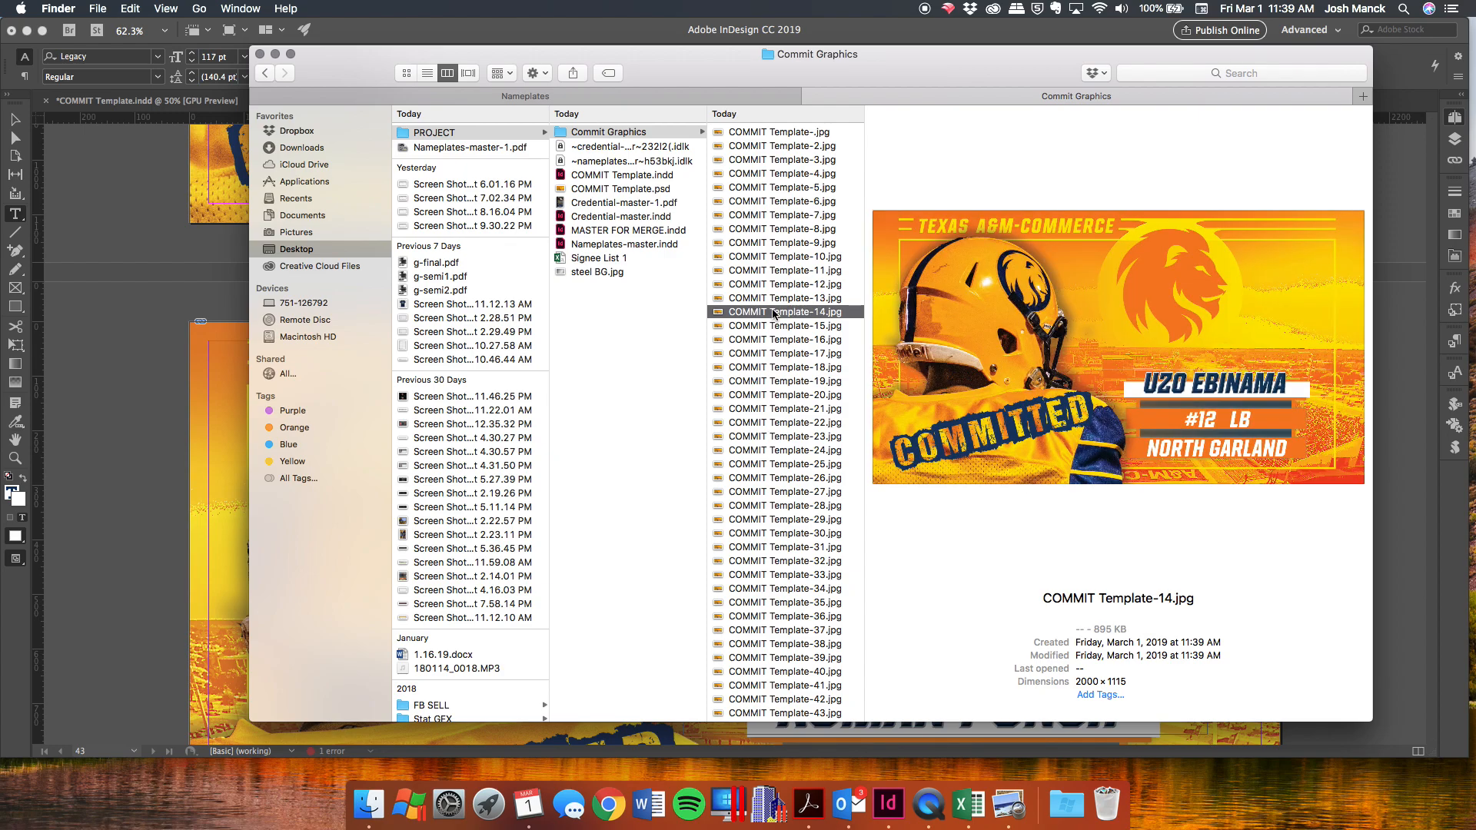
{"action": "key", "text": "Down"}
{"action": "key", "text": "Down"}
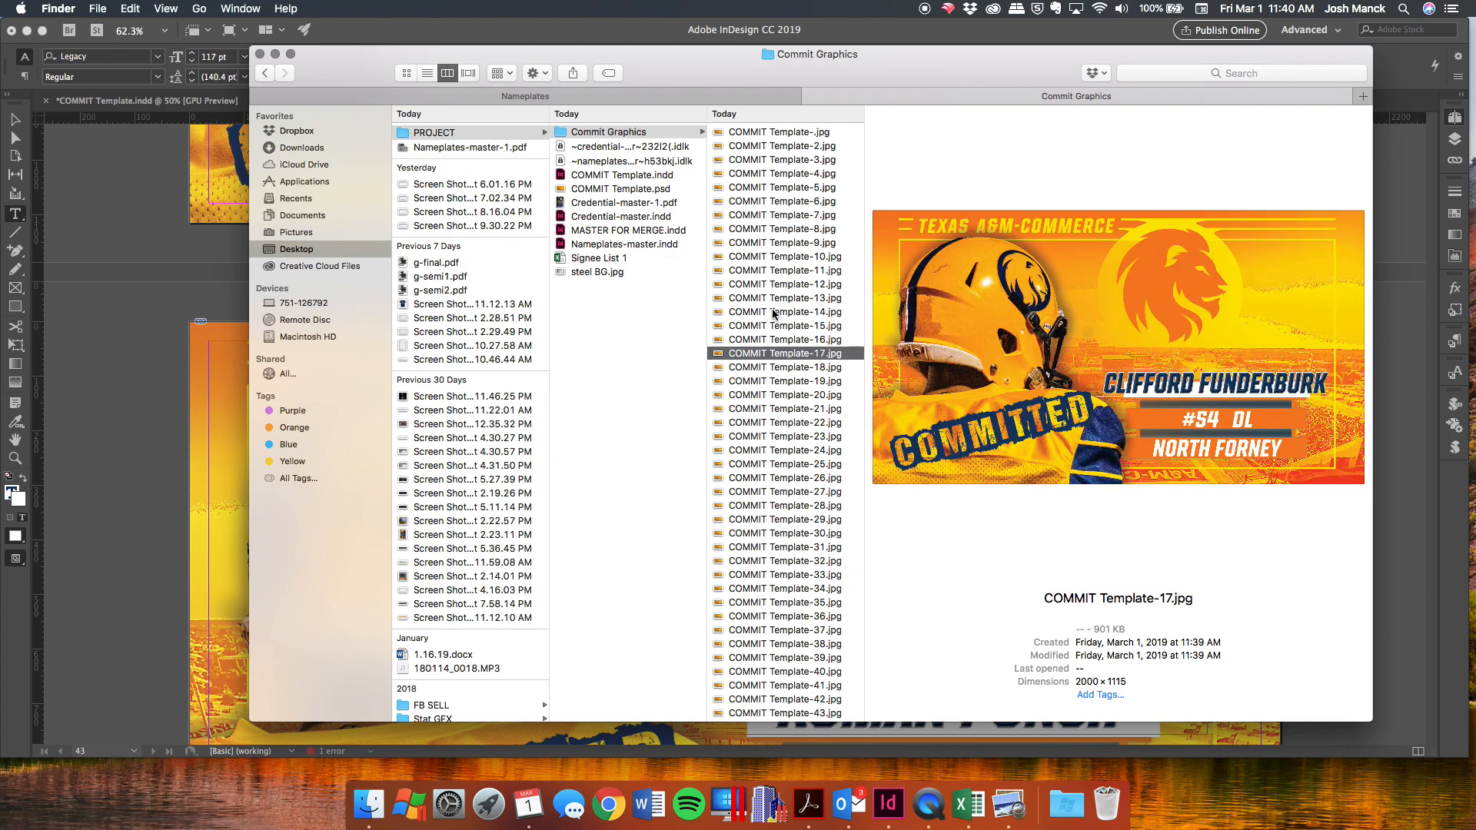
{"action": "key", "text": "Down"}
{"action": "key", "text": "Down"}
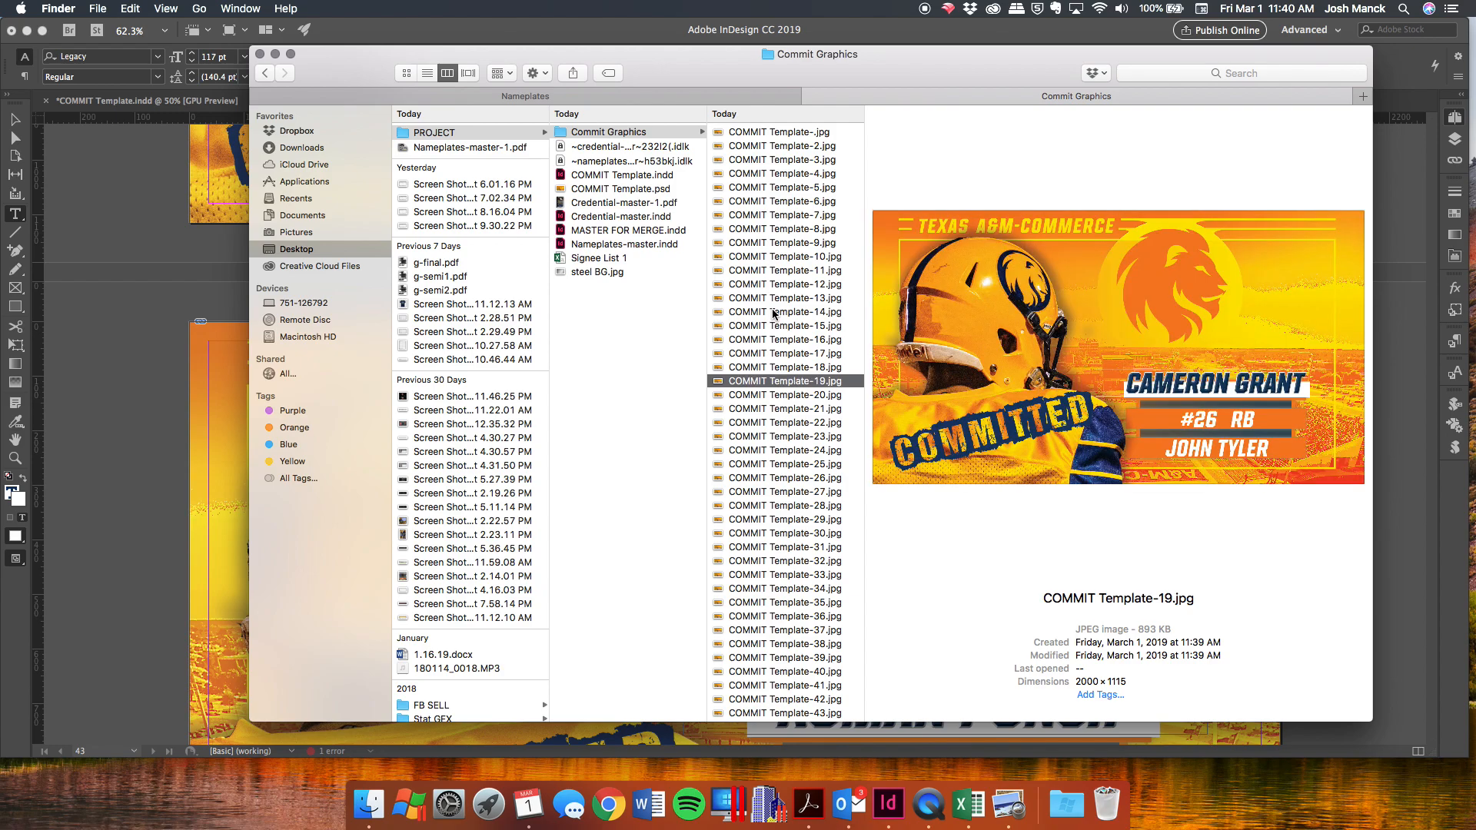
{"action": "key", "text": "Down"}
{"action": "key", "text": "Down"}
{"action": "key", "text": "Down"}
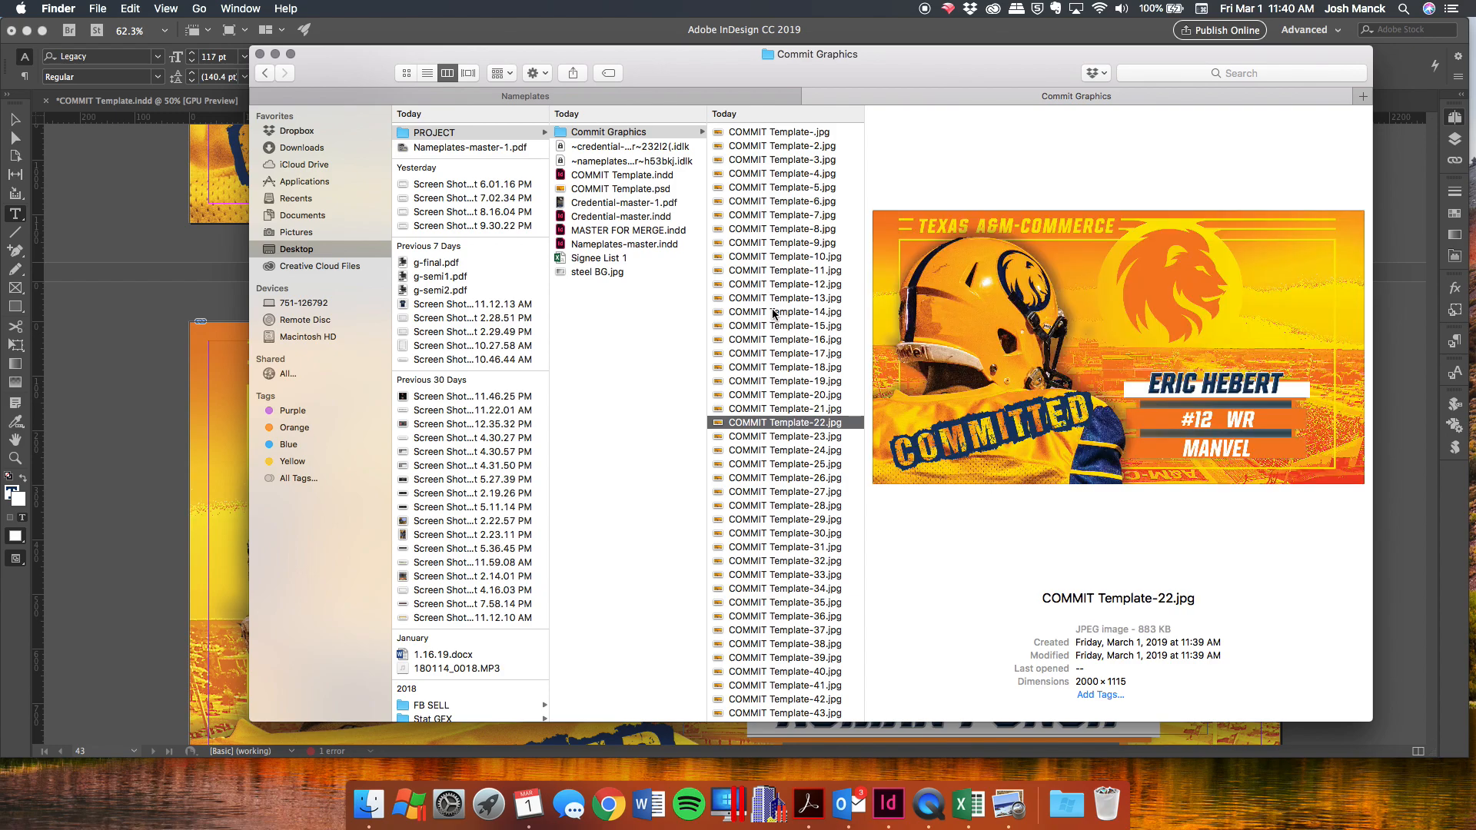
{"action": "key", "text": "Down"}
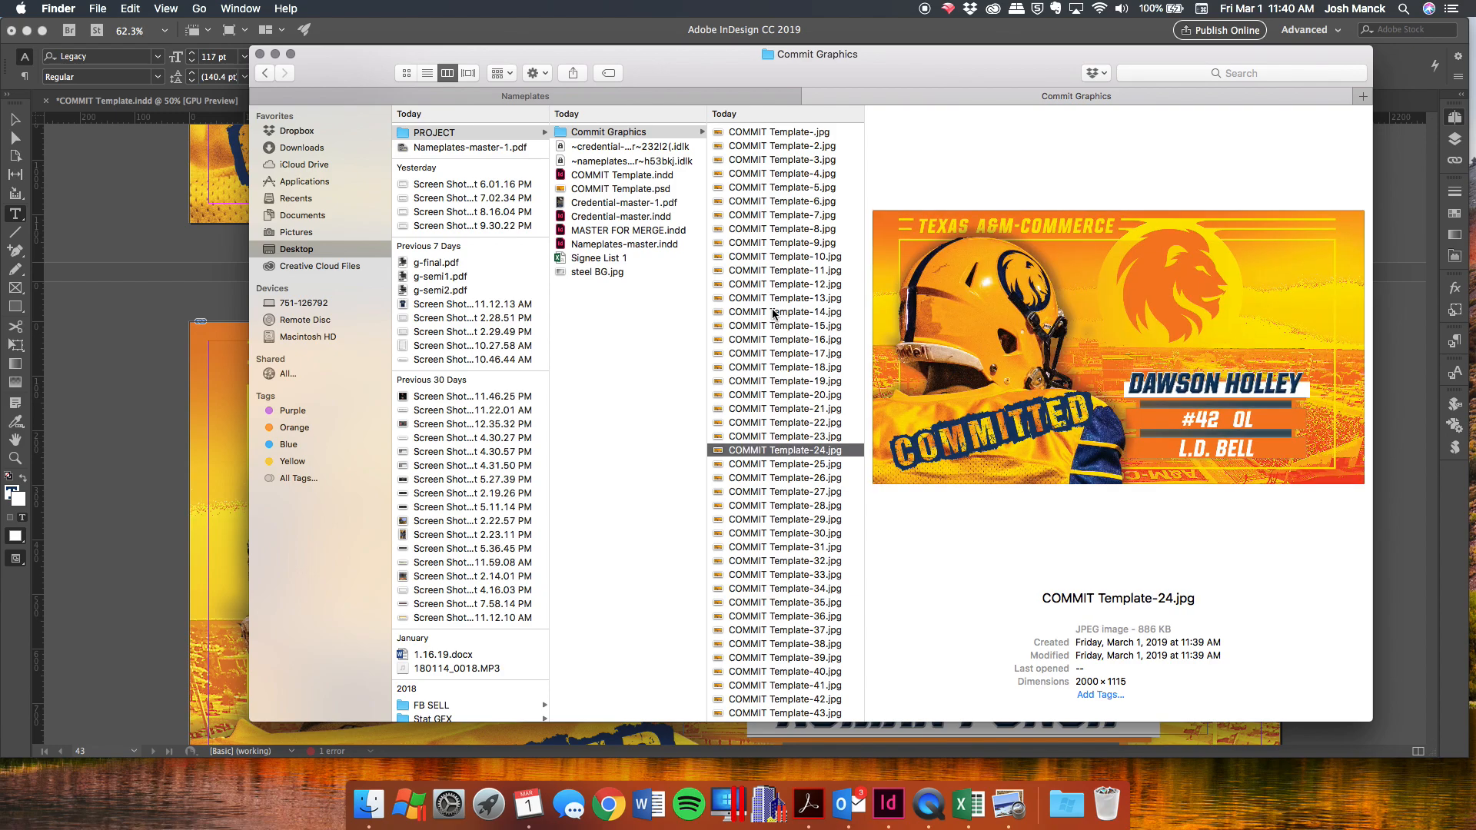
{"action": "key", "text": "Down"}
{"action": "key", "text": "Down"}
{"action": "key", "text": "Down"}
{"action": "key", "text": "Down"}
{"action": "key", "text": "Down"}
{"action": "key", "text": "Down"}
{"action": "key", "text": "Down"}
{"action": "key", "text": "Down"}
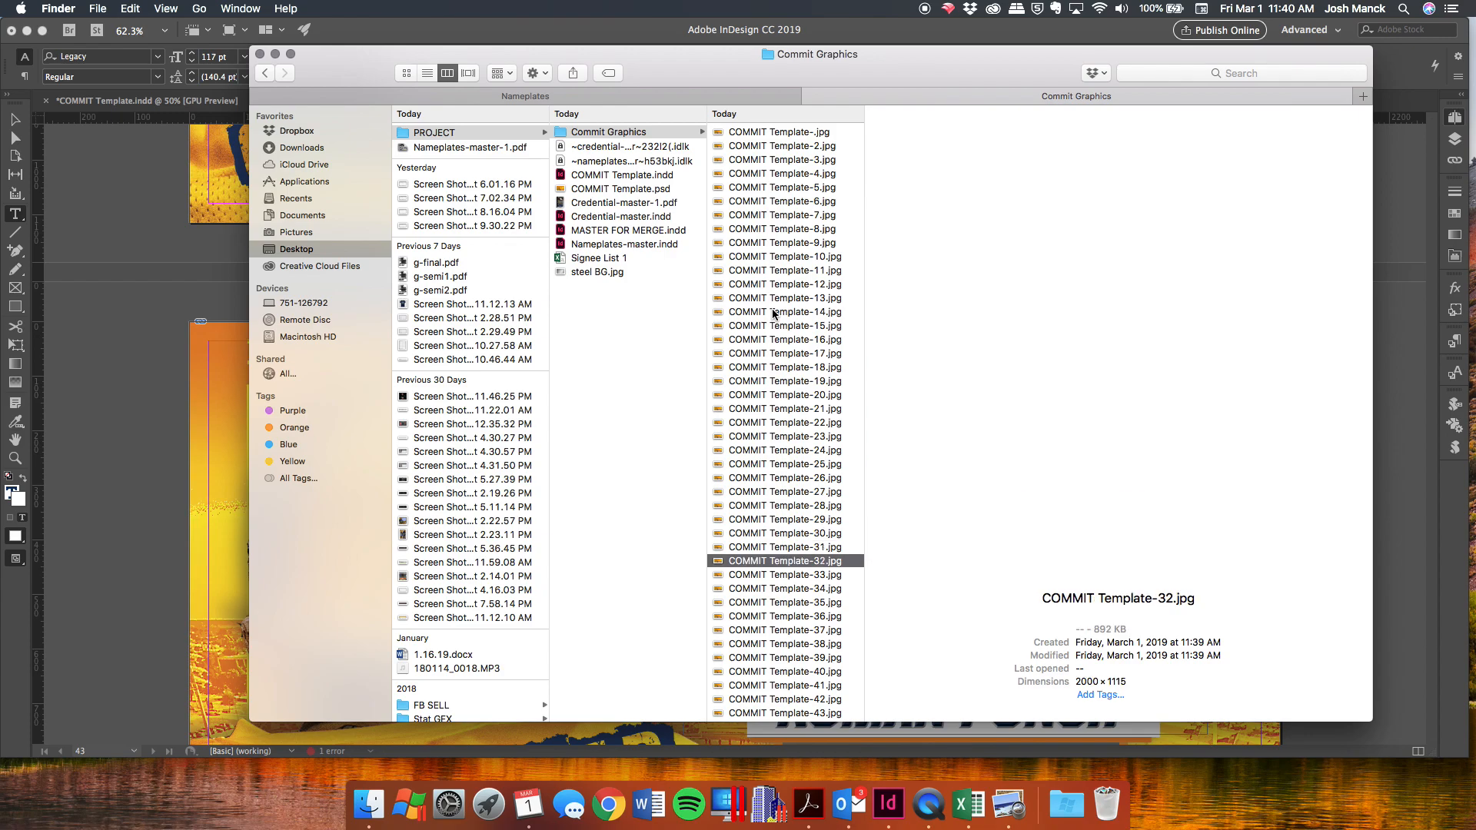
{"action": "key", "text": "Down"}
{"action": "key", "text": "Down"}
{"action": "key", "text": "Down"}
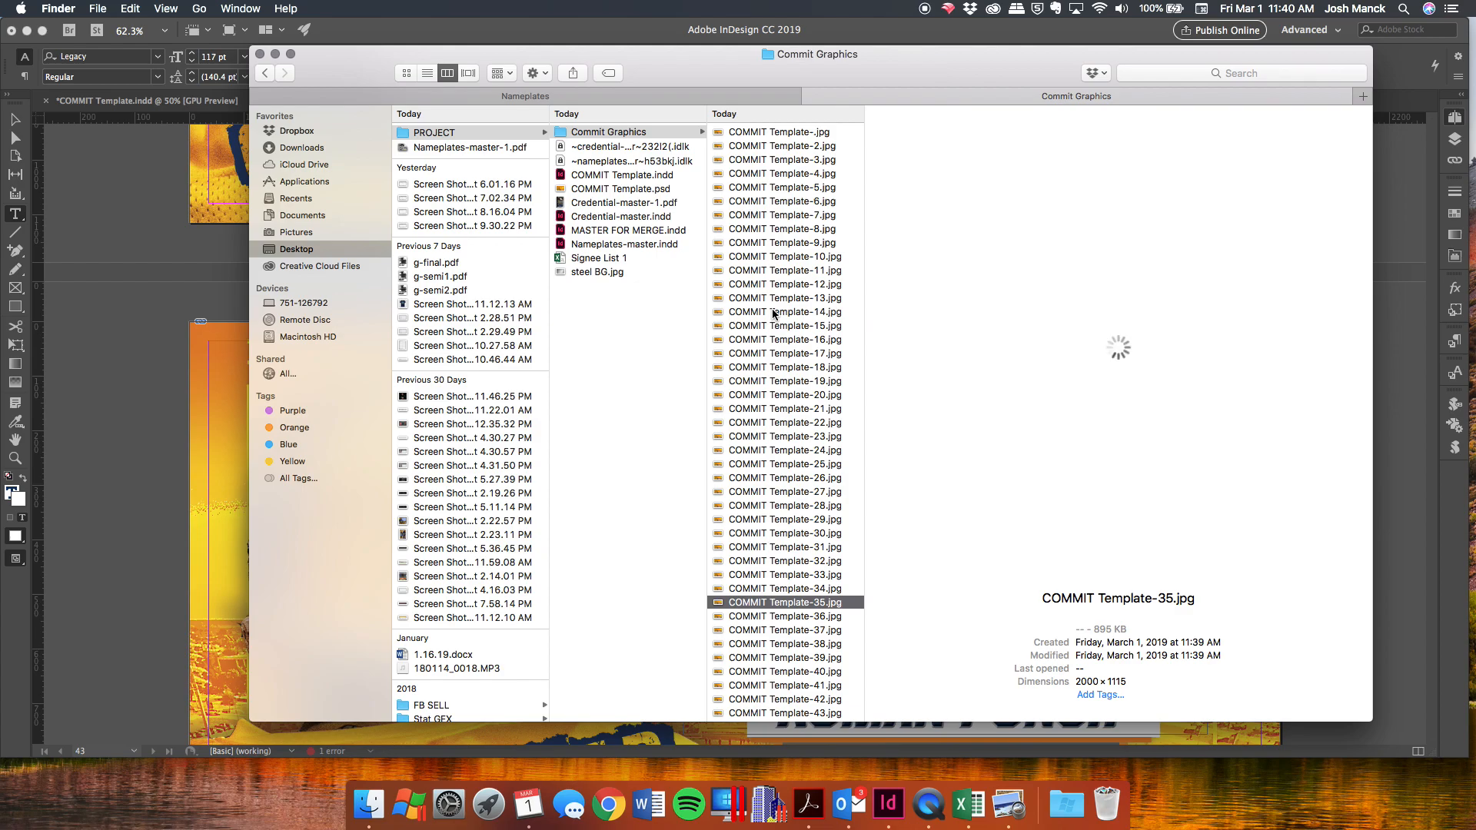
{"action": "left_click", "coordinate": [188, 298]}
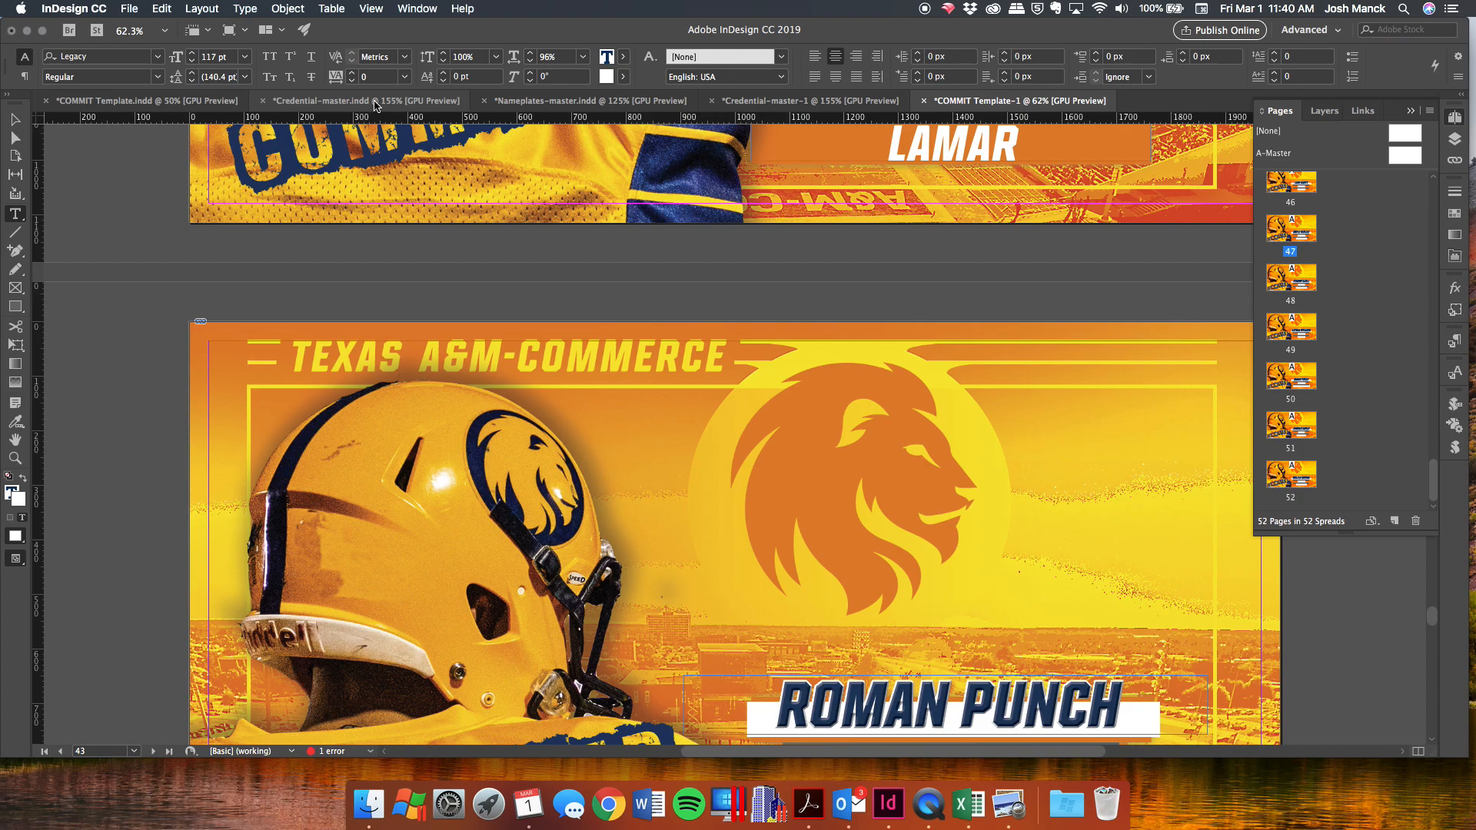
Switch to the Nameplates-master document and show its Signee List 1.csv merge fields.
{"action": "left_click", "coordinate": [569, 108]}
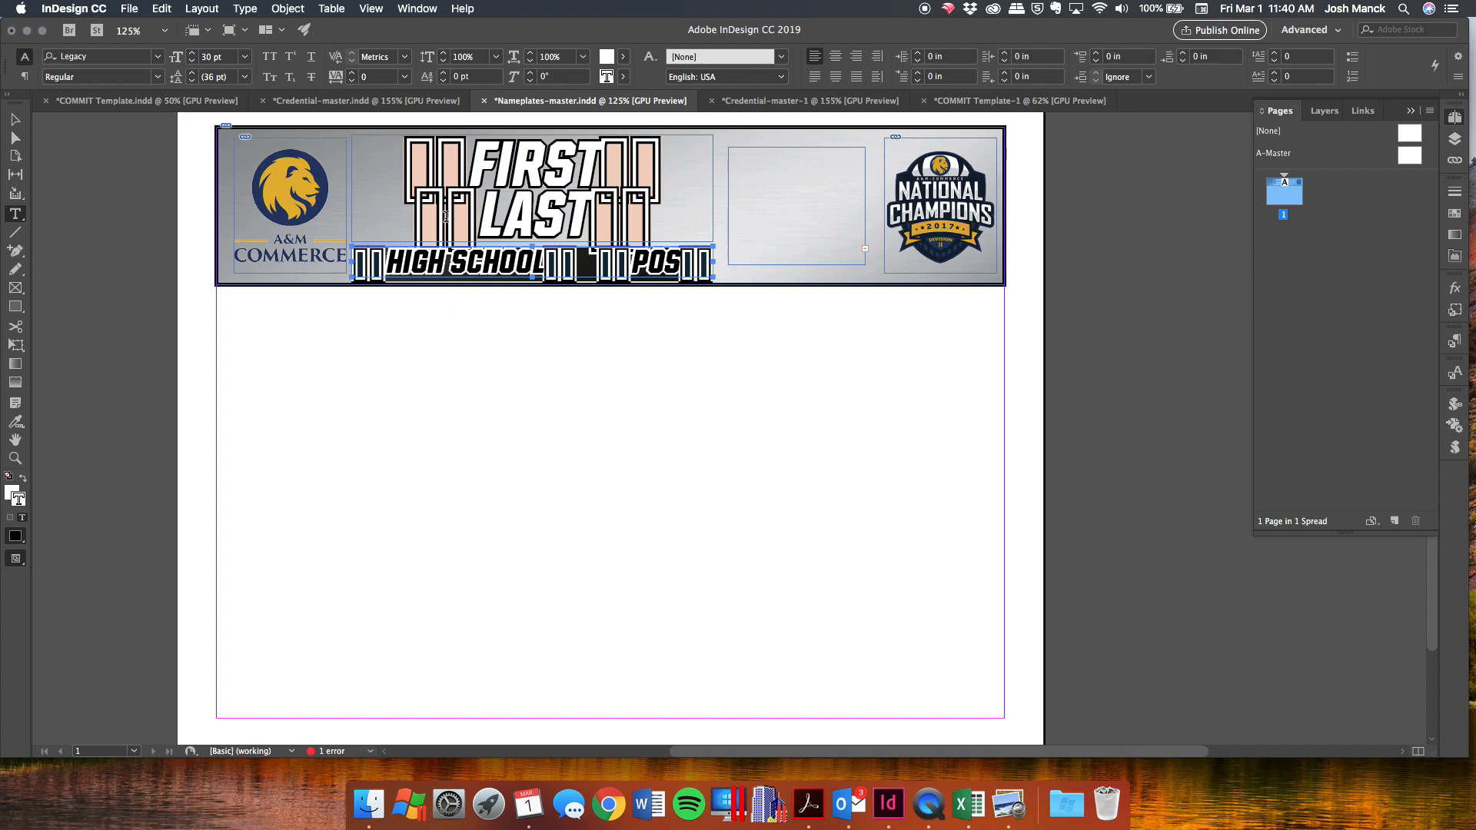
{"action": "left_click", "coordinate": [15, 120]}
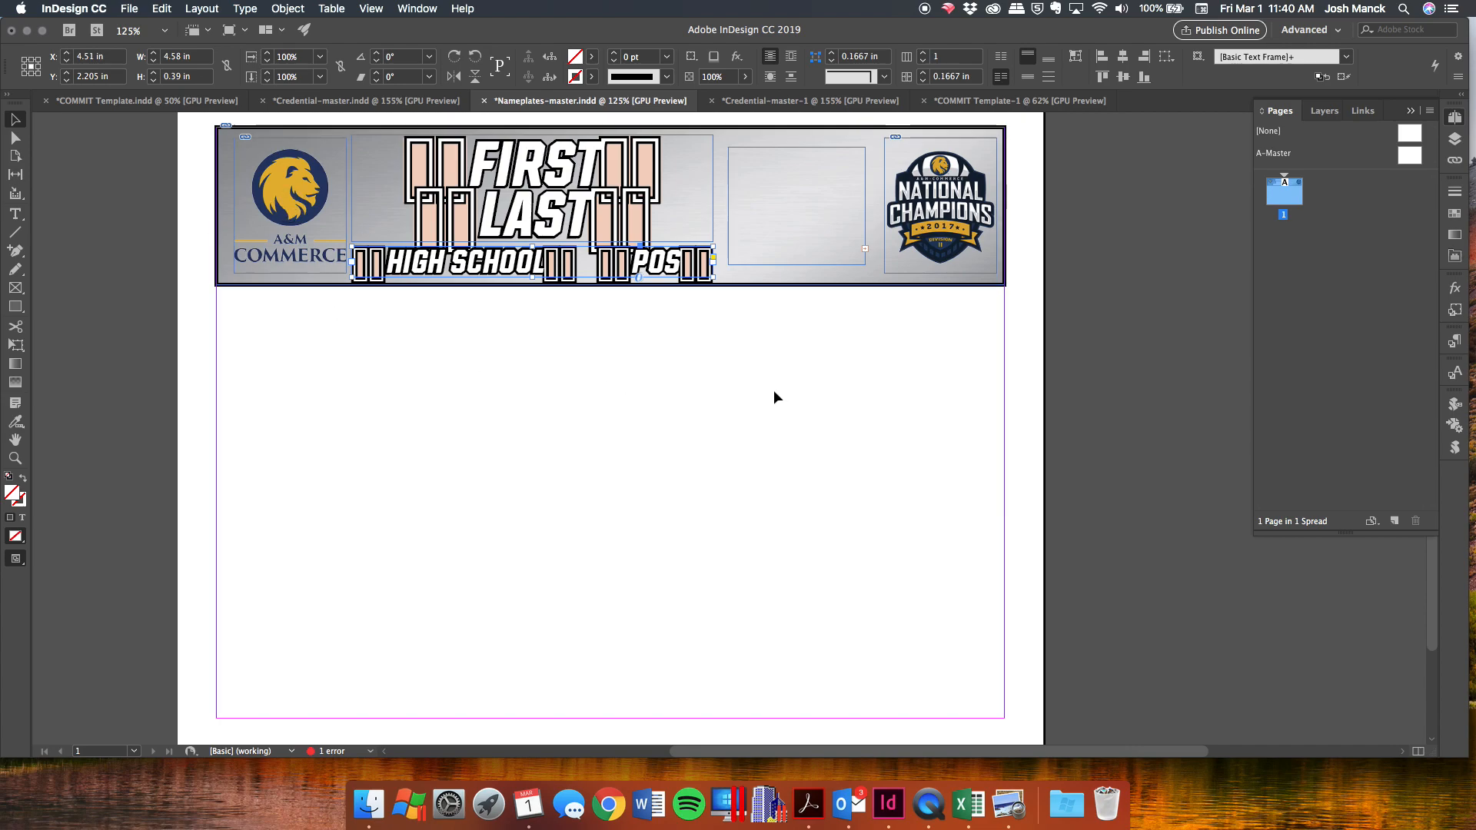
{"action": "left_click", "coordinate": [1119, 403]}
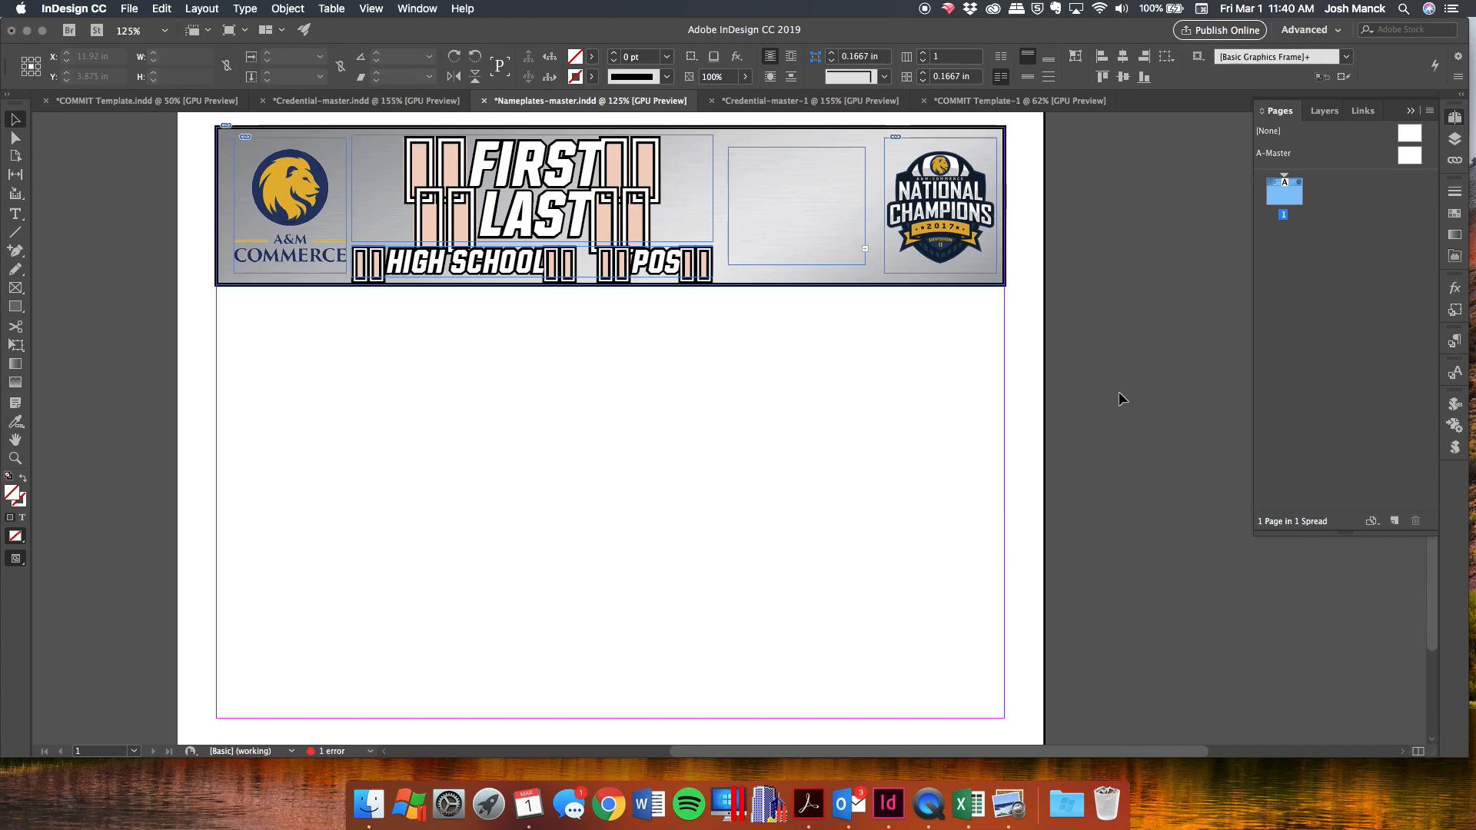
{"action": "left_click", "coordinate": [1451, 427]}
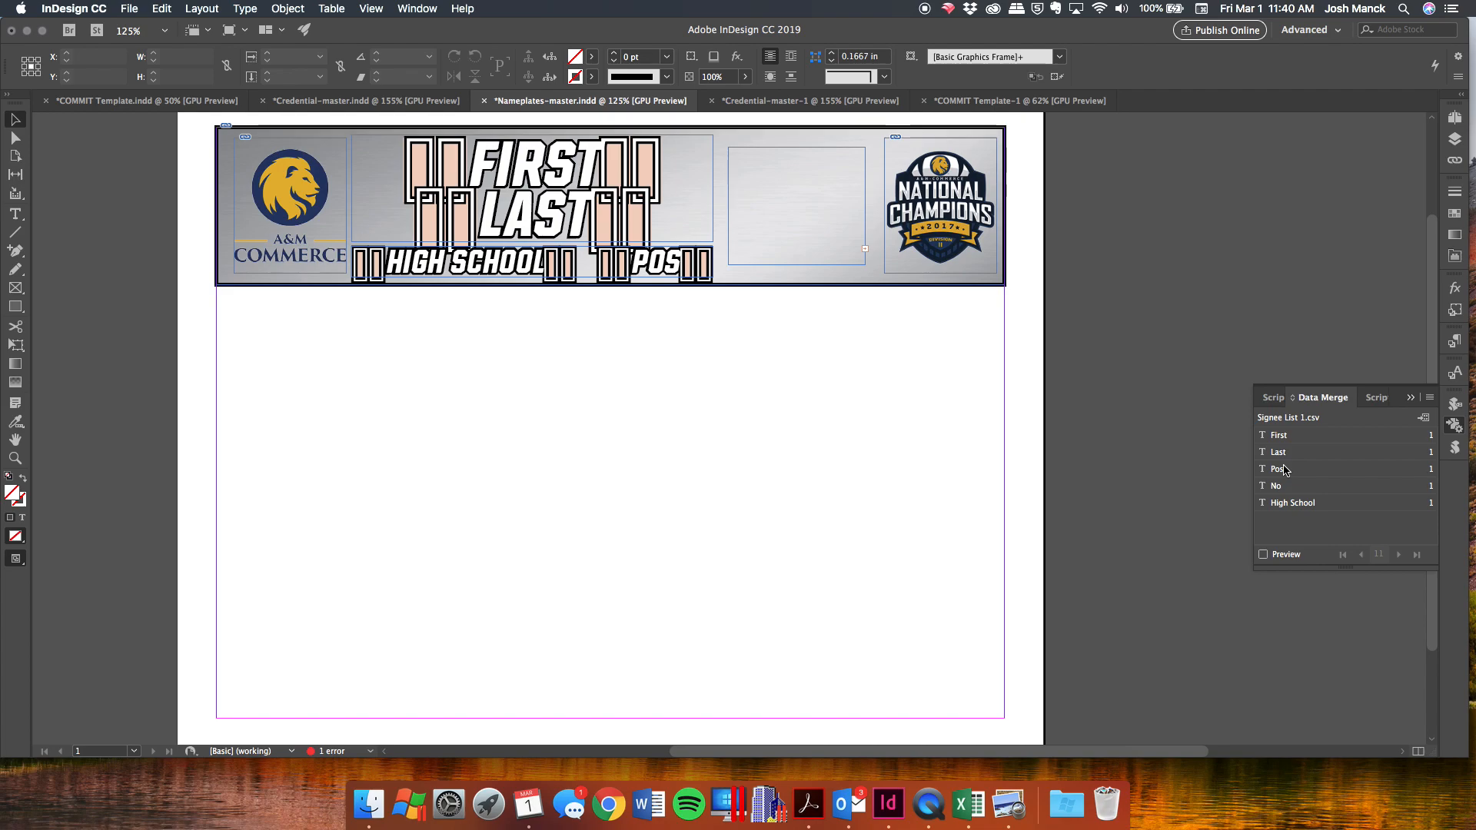
Preview merged nameplates back to the first signee, forward two records, then turn preview off.
{"action": "left_click", "coordinate": [1263, 554]}
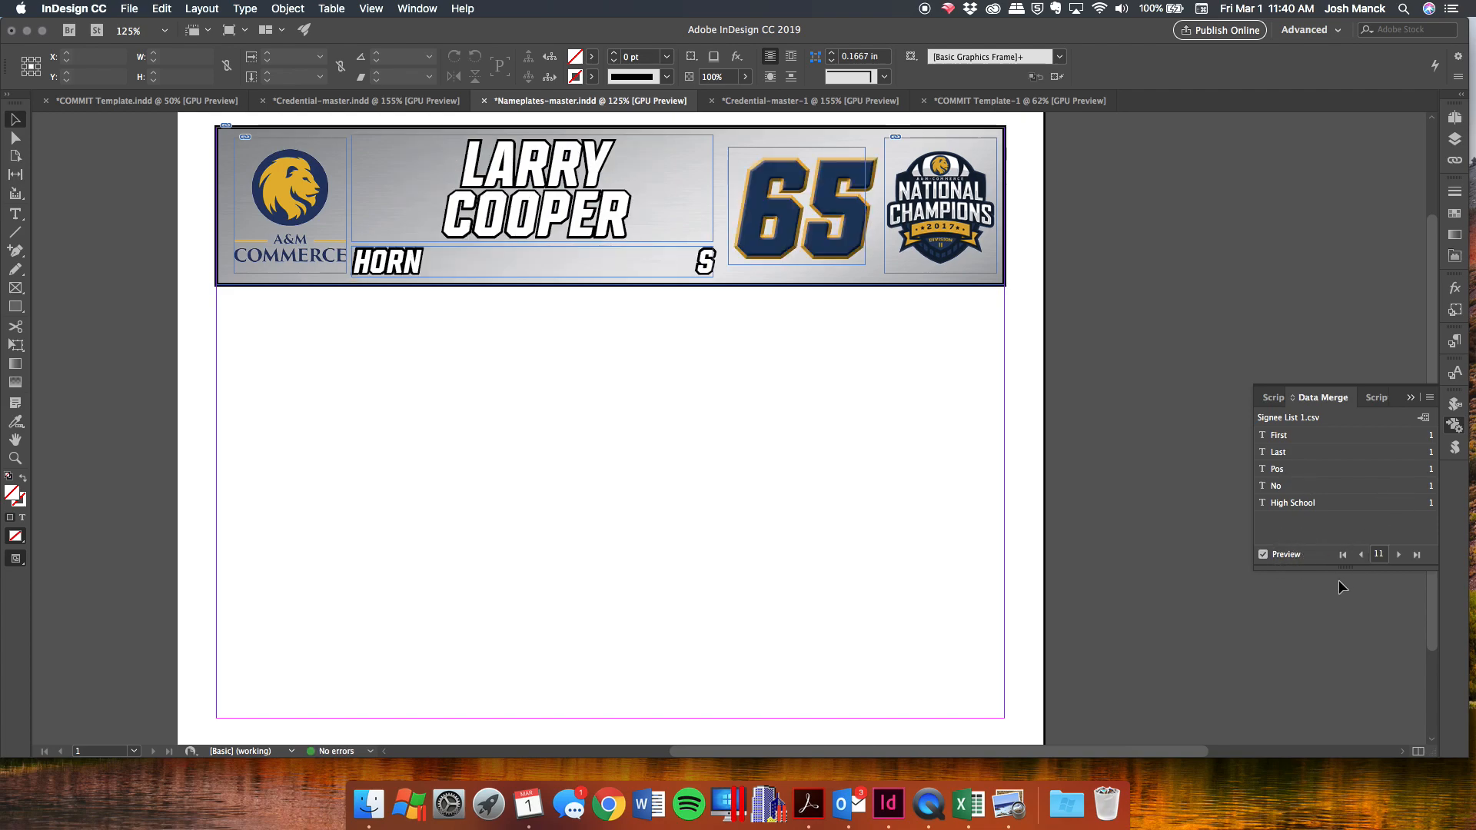
{"action": "left_click", "coordinate": [1360, 554]}
{"action": "left_click", "coordinate": [1360, 555]}
{"action": "left_click", "coordinate": [1360, 555]}
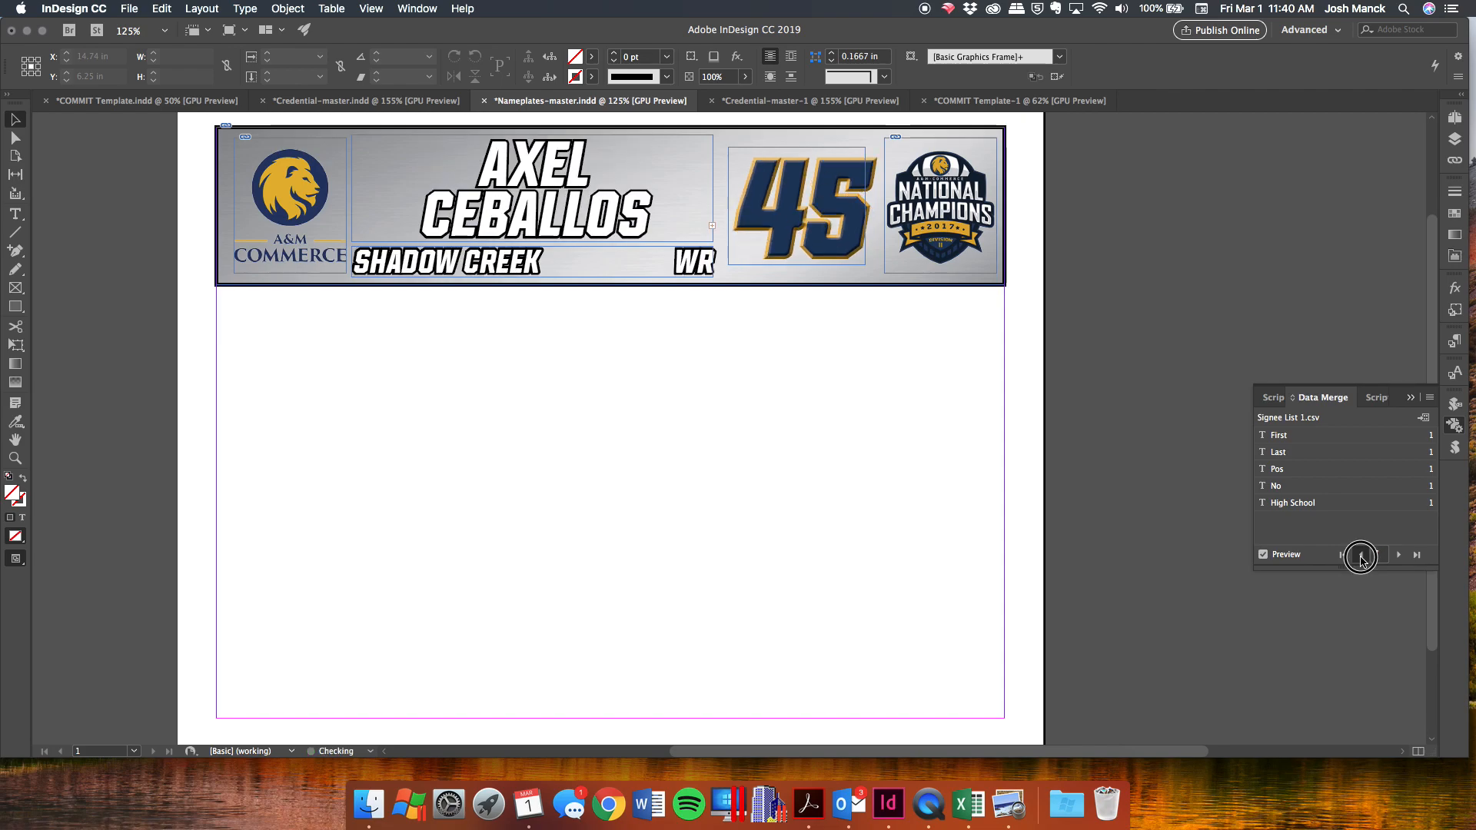
{"action": "left_click", "coordinate": [1360, 554]}
{"action": "left_click", "coordinate": [1360, 555]}
{"action": "left_click", "coordinate": [1360, 554]}
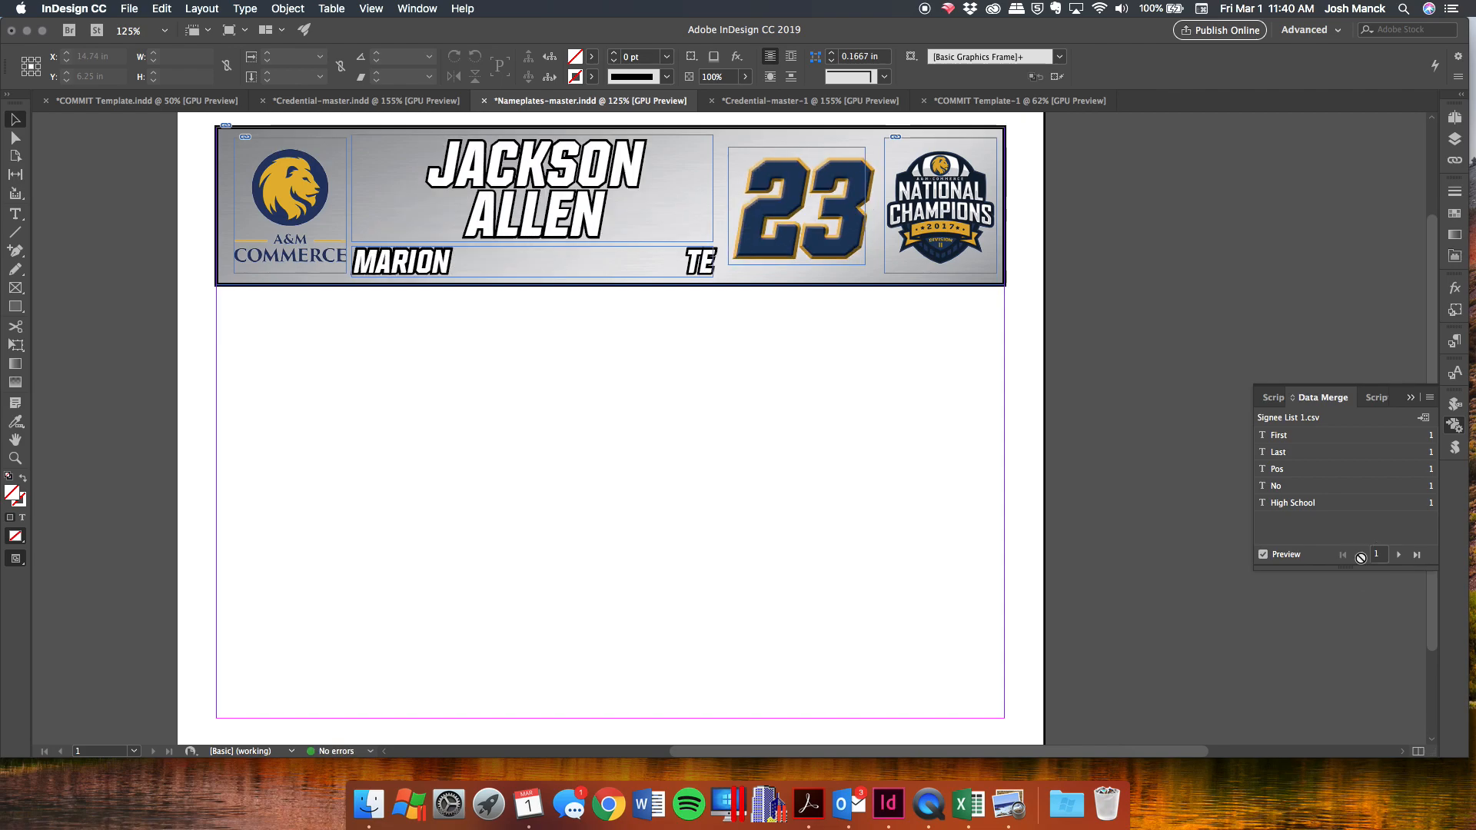
{"action": "left_click", "coordinate": [1397, 554]}
{"action": "left_click", "coordinate": [1398, 554]}
{"action": "left_click", "coordinate": [1398, 554]}
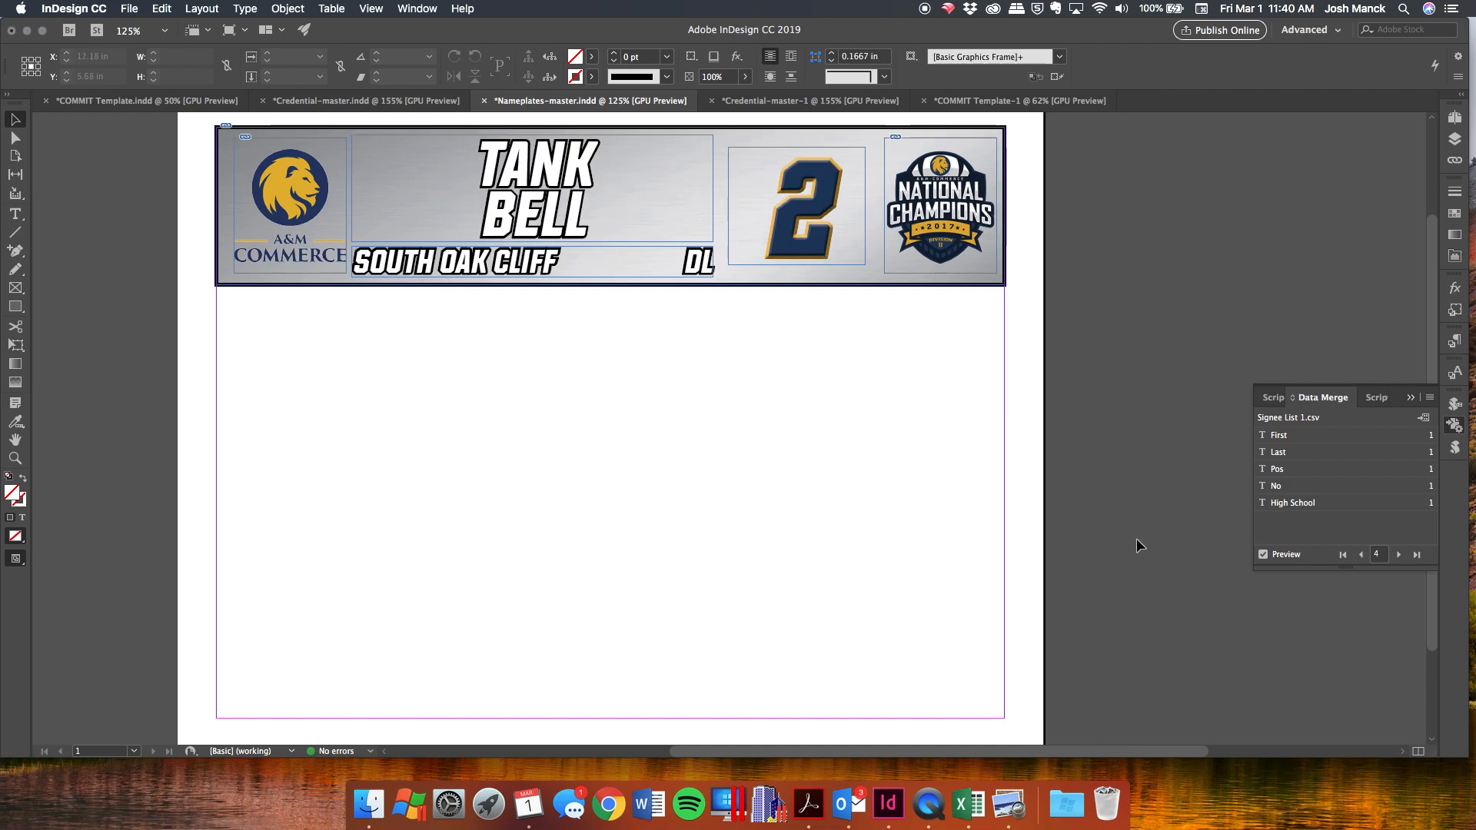
{"action": "left_click", "coordinate": [1263, 554]}
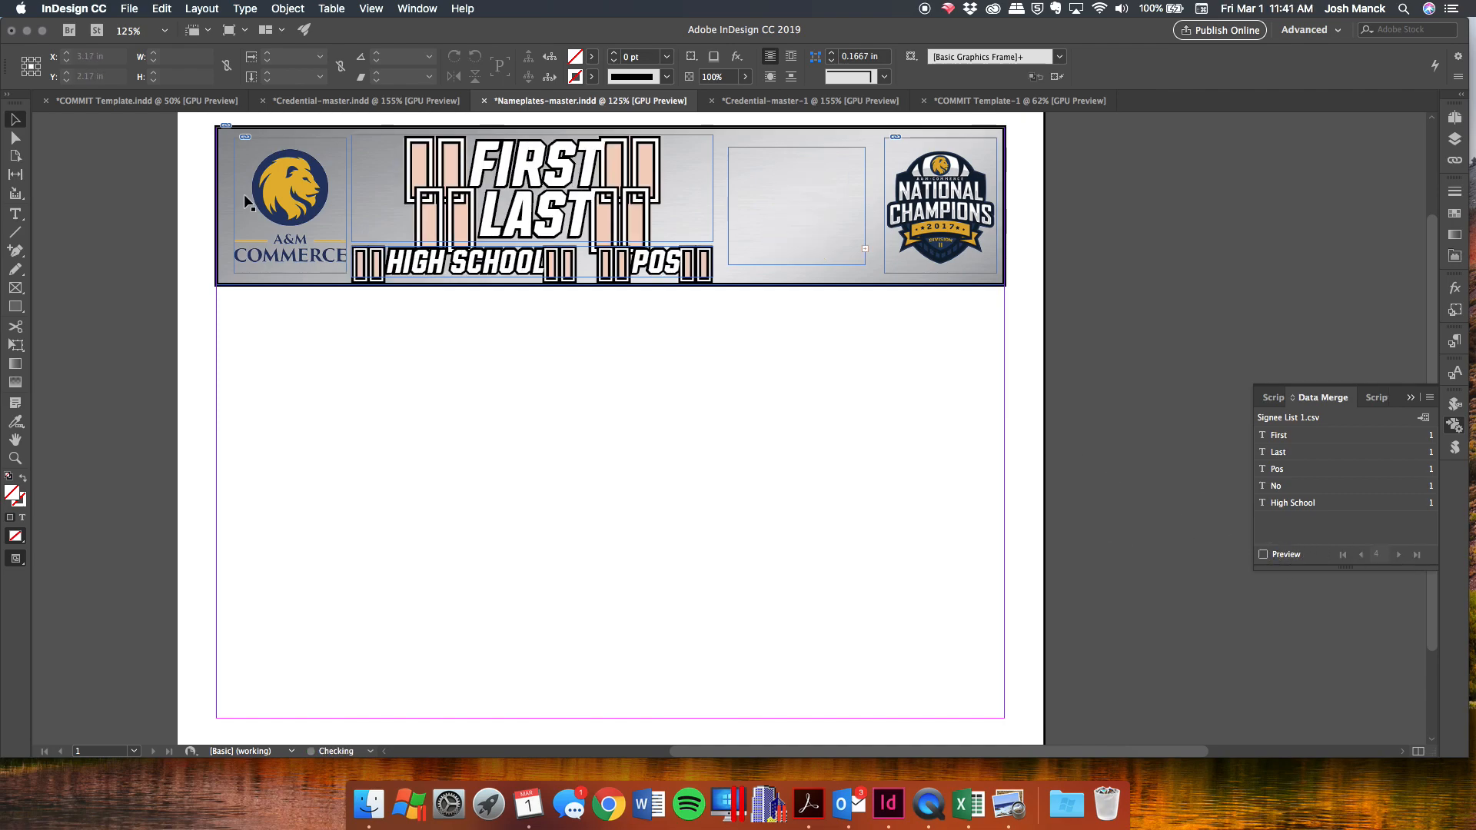
{"action": "left_click_drag", "start_coordinate": [185, 121], "coordinate": [974, 311]}
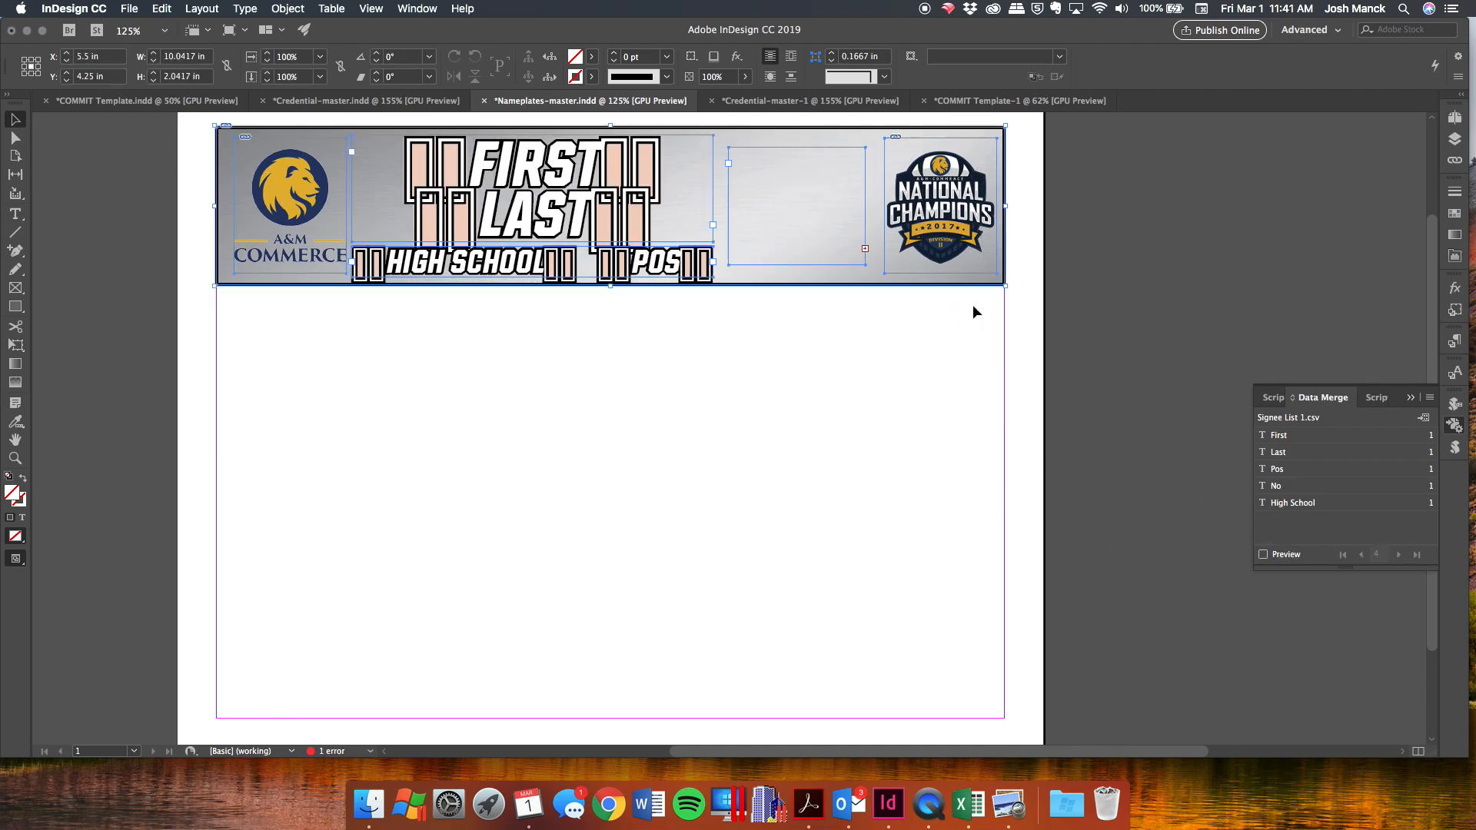
{"action": "key", "text": "super+v"}
{"action": "left_click_drag", "start_coordinate": [887, 400], "coordinate": [730, 654]}
{"action": "key", "text": "super+v"}
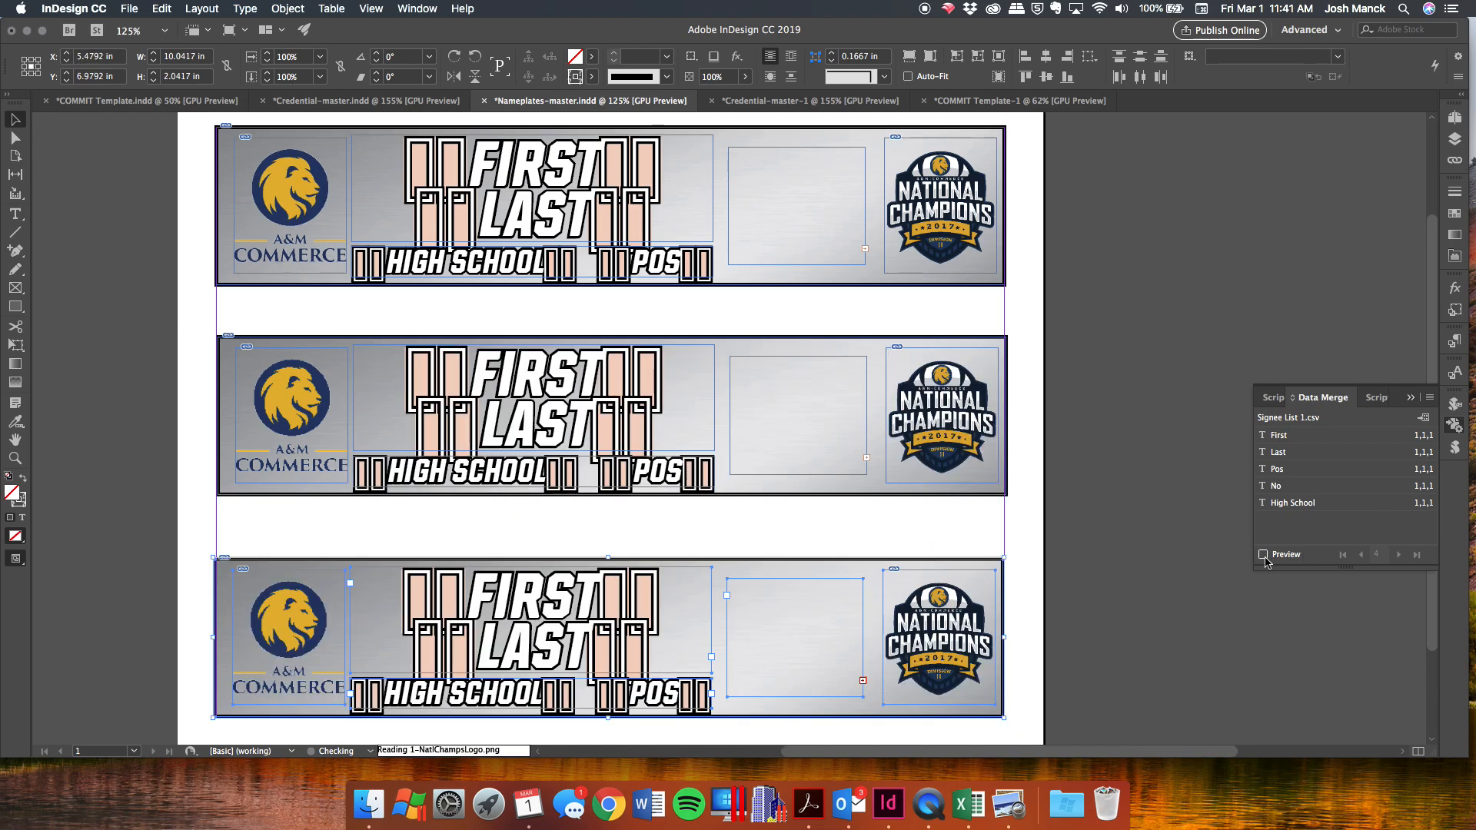
{"action": "left_click", "coordinate": [1262, 554]}
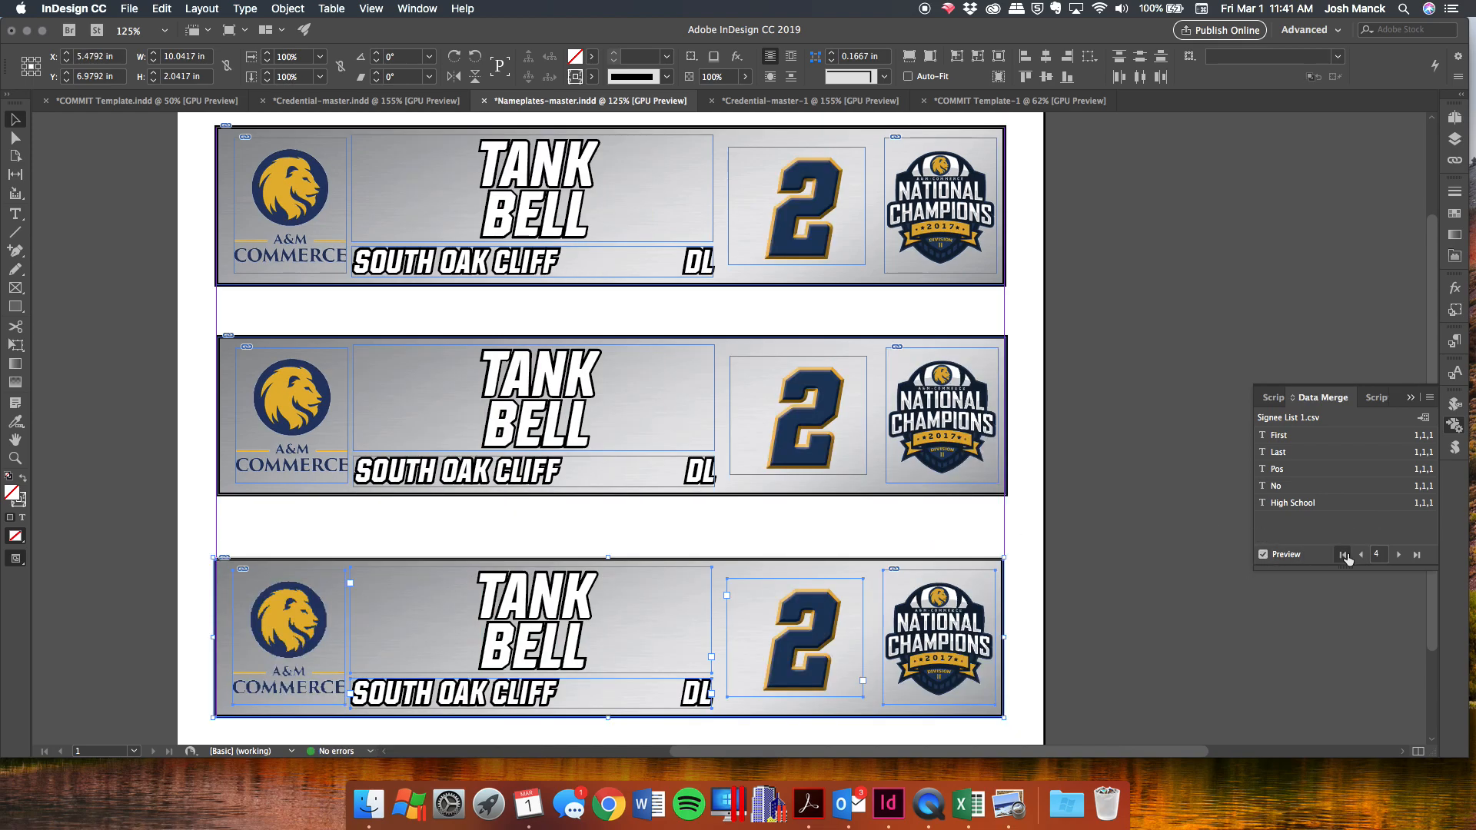
{"action": "left_click", "coordinate": [1398, 555]}
{"action": "left_click", "coordinate": [1398, 555]}
{"action": "left_click", "coordinate": [1398, 555]}
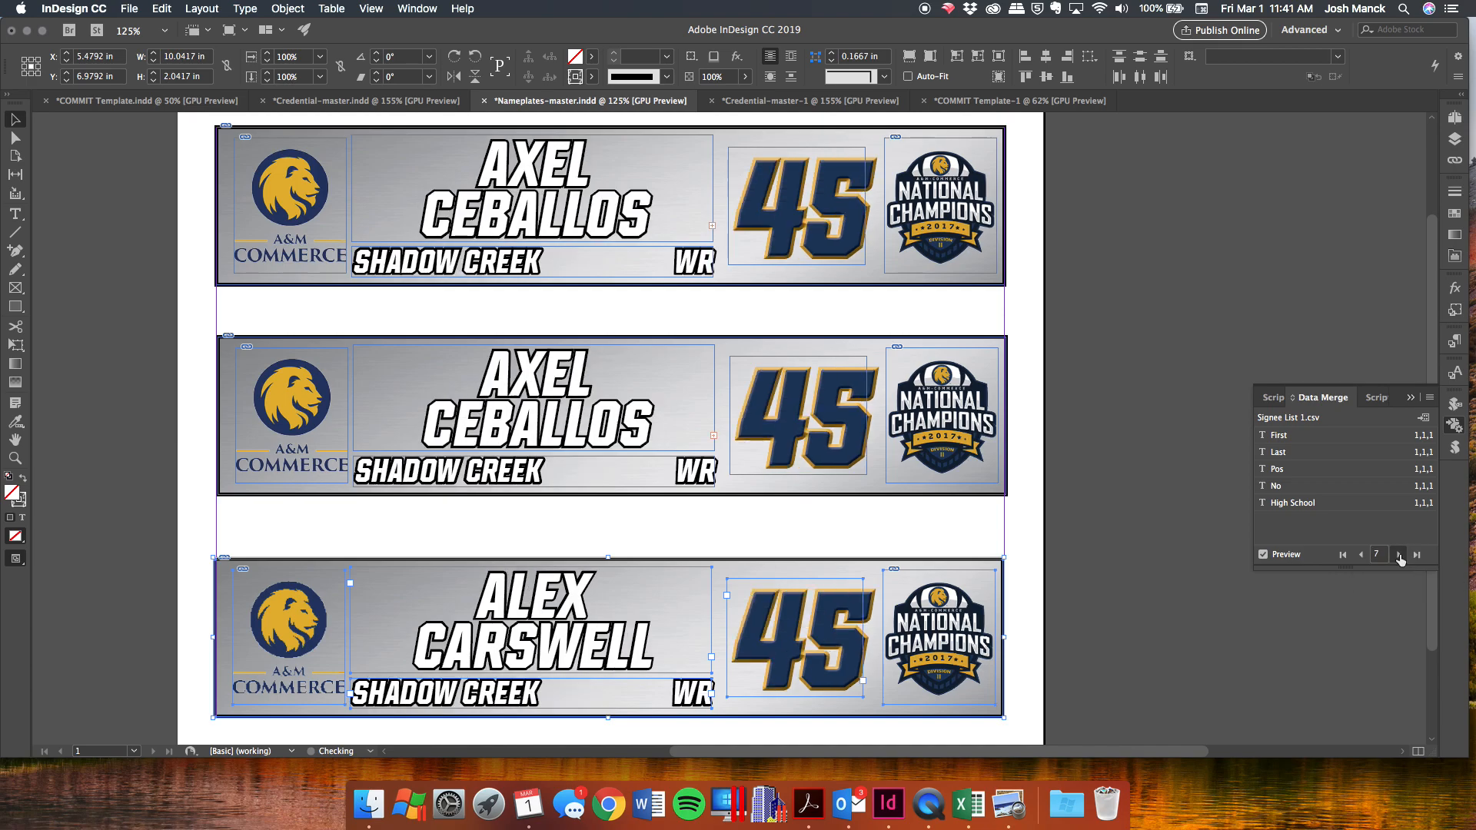
{"action": "left_click", "coordinate": [1398, 555]}
{"action": "left_click", "coordinate": [1289, 556]}
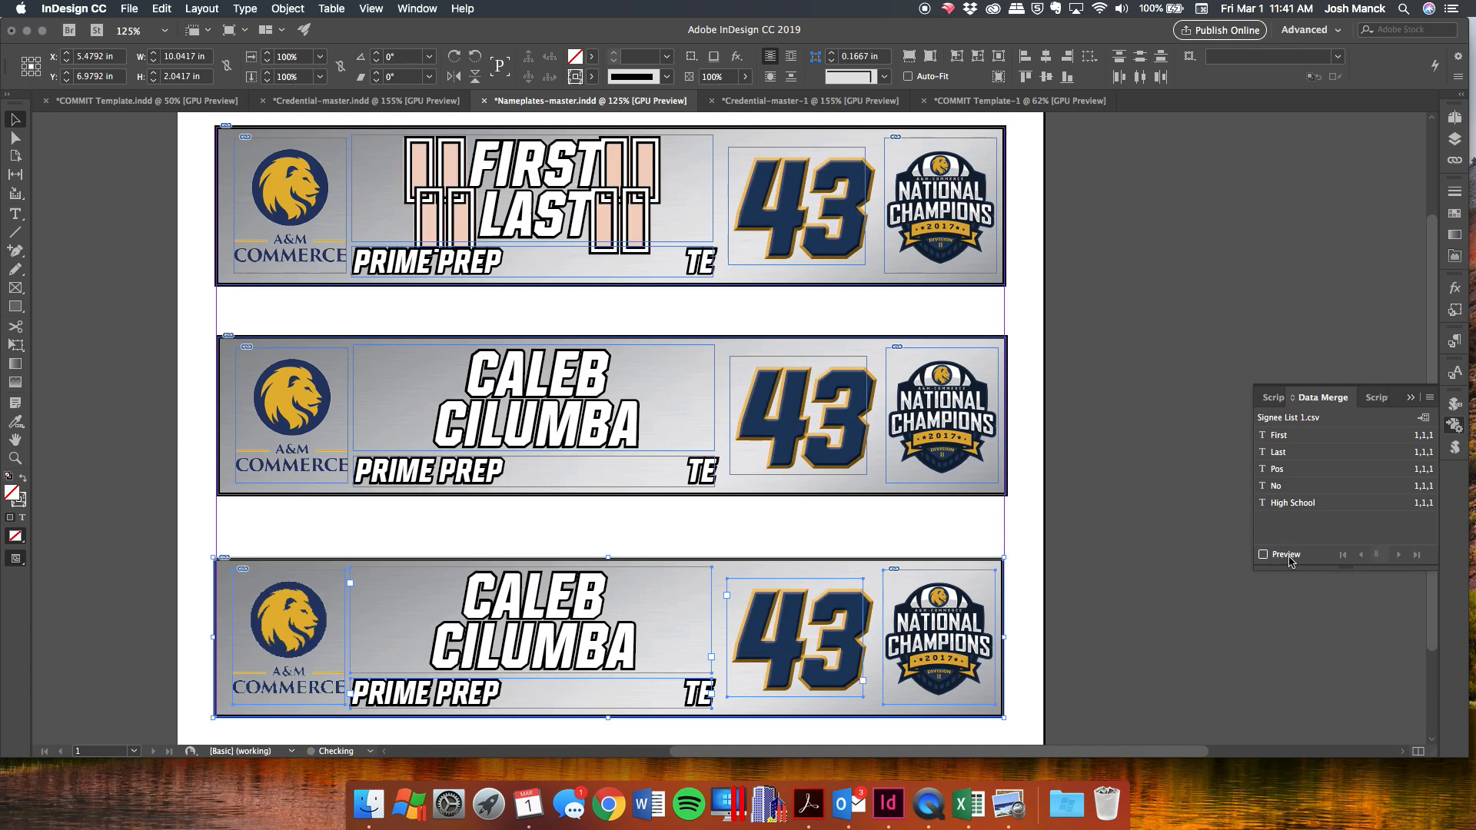
{"action": "key", "text": "super+z"}
{"action": "key", "text": "super+z"}
{"action": "key", "text": "super+z"}
{"action": "key", "text": "super+z"}
{"action": "key", "text": "super+z"}
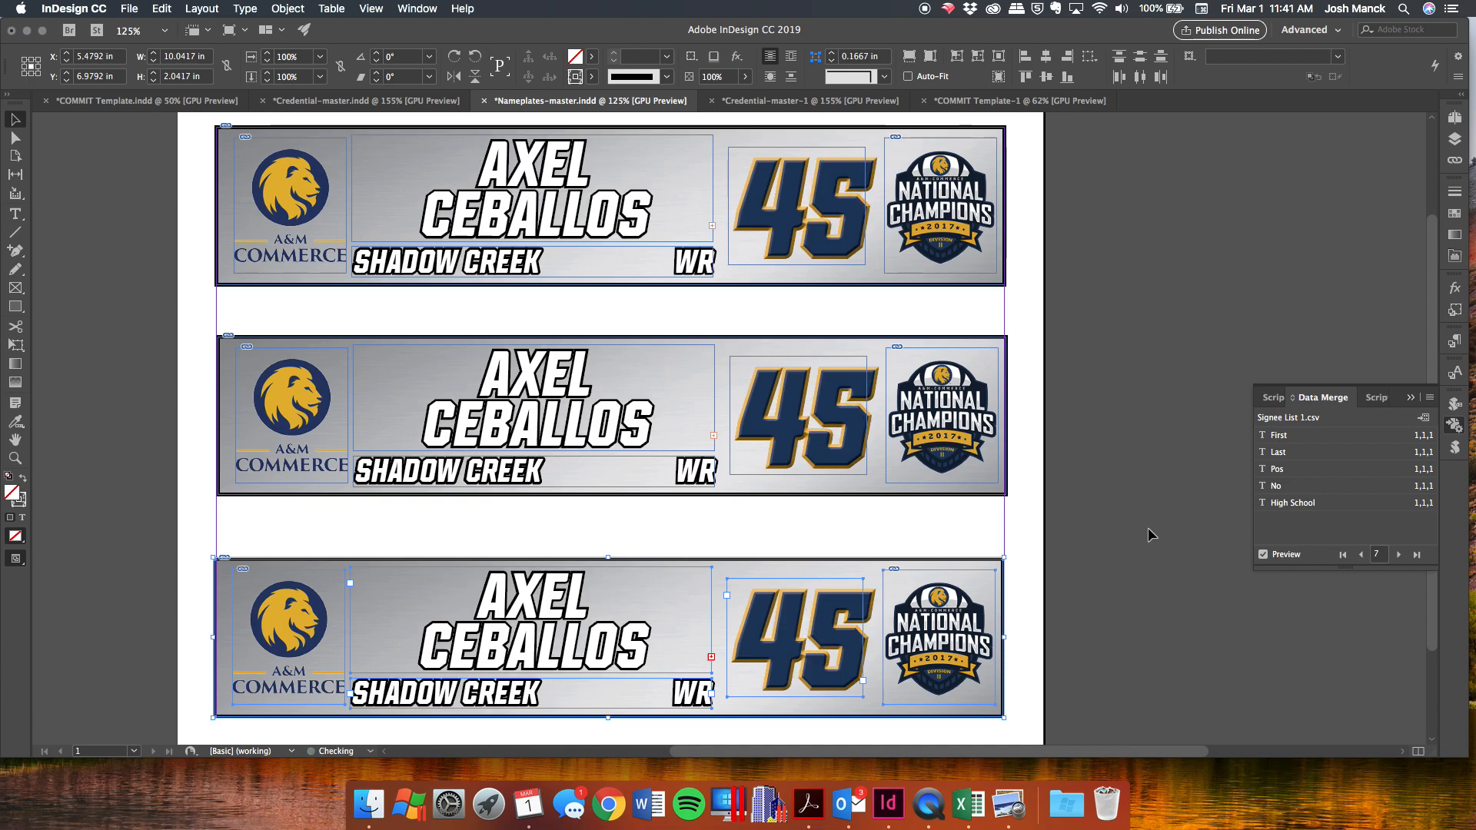
{"action": "key", "text": "super+z"}
{"action": "key", "text": "super+z"}
{"action": "key", "text": "super+z"}
{"action": "key", "text": "super+z"}
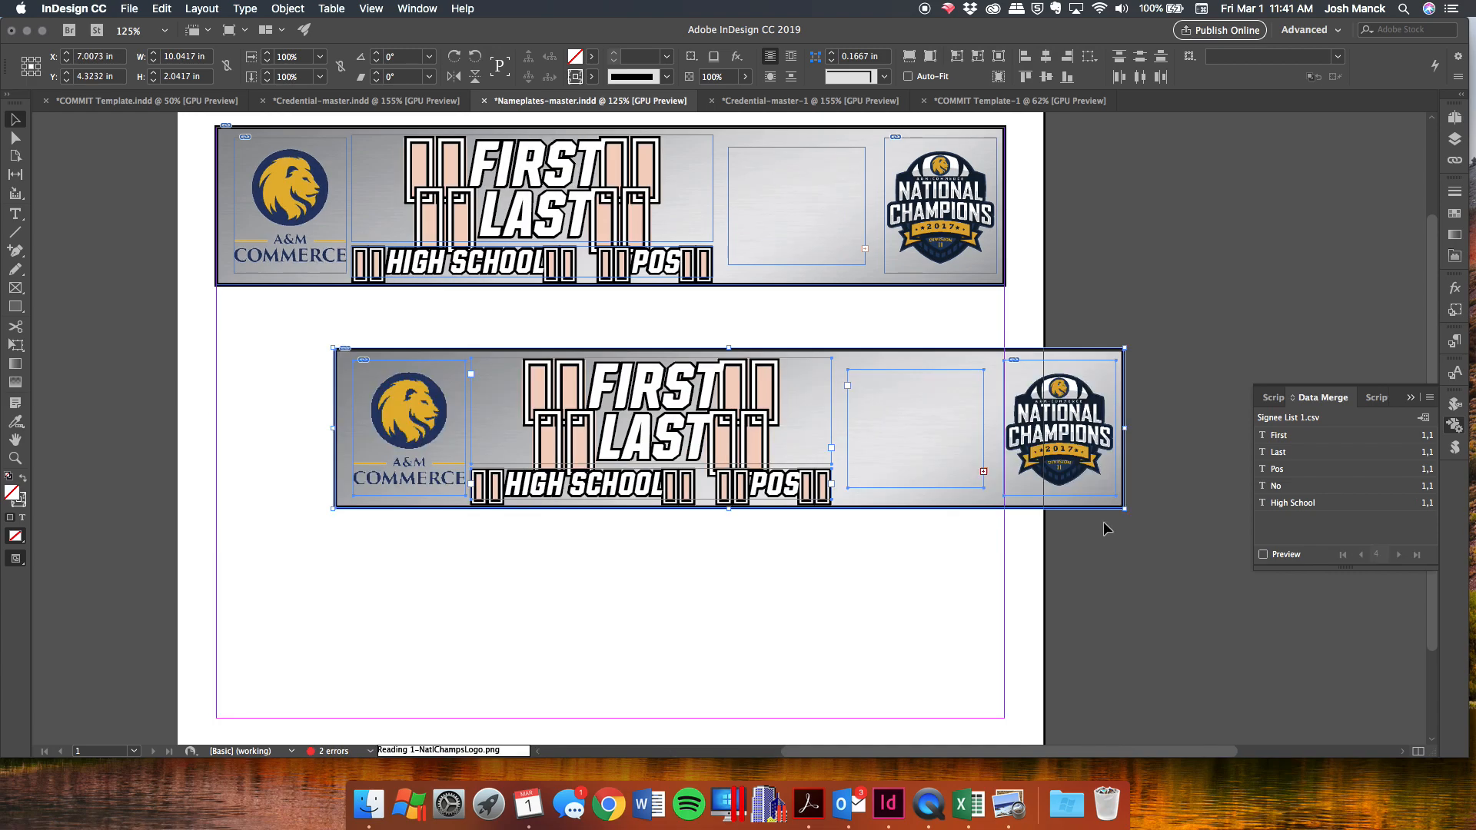
{"action": "key", "text": "super+z"}
Open the Multiple Record Layout settings for creating the merged document.
{"action": "left_click", "coordinate": [511, 372]}
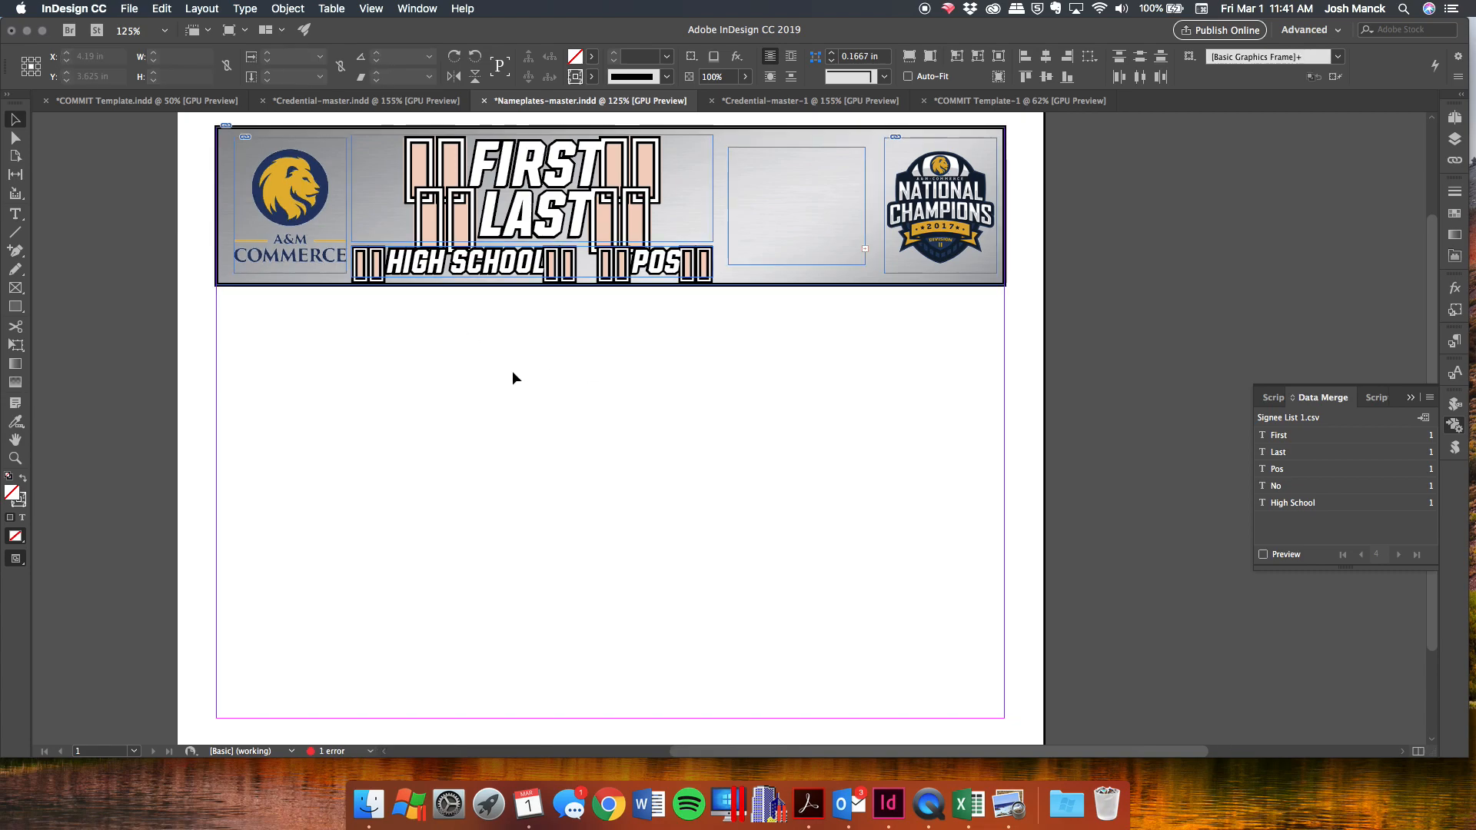
{"action": "left_click", "coordinate": [1422, 417]}
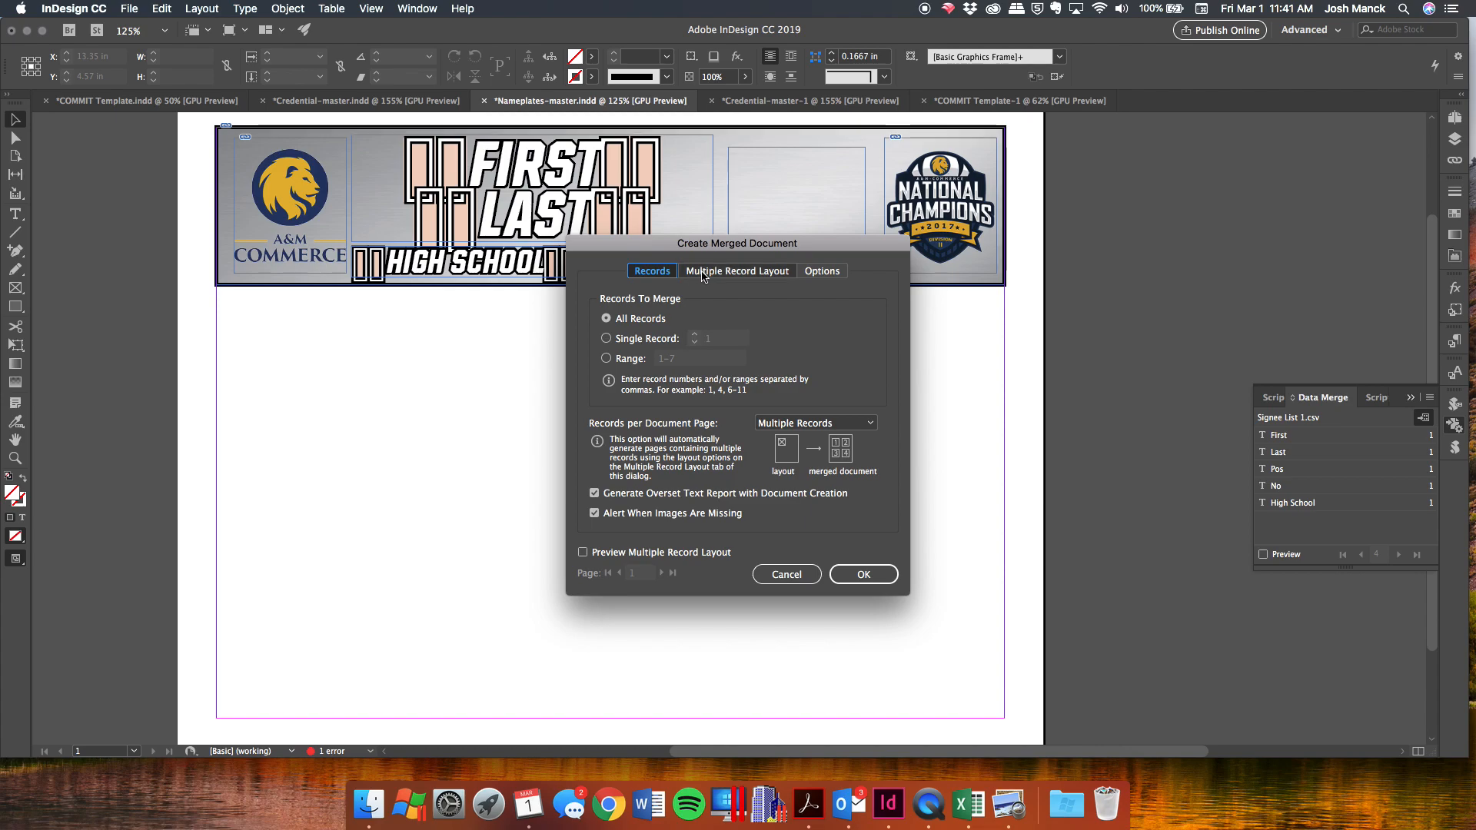
{"action": "left_click", "coordinate": [713, 271]}
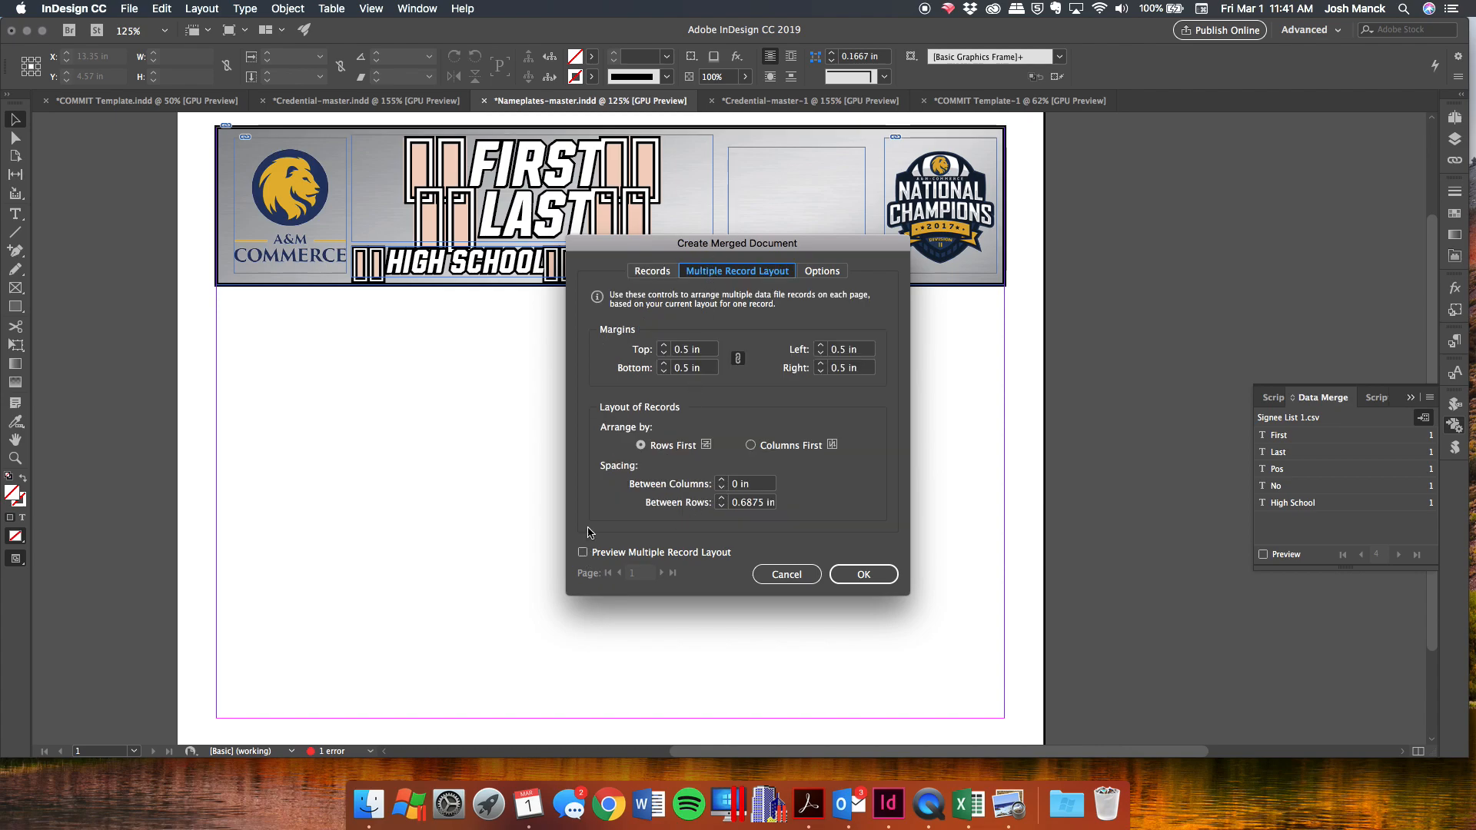
Set all page margins to 0.5 in with the multiple-record layout preview turned on.
{"action": "left_click", "coordinate": [663, 372]}
{"action": "left_click", "coordinate": [663, 371]}
{"action": "left_click", "coordinate": [664, 371]}
{"action": "left_click", "coordinate": [664, 372]}
{"action": "left_click", "coordinate": [663, 372]}
{"action": "left_click", "coordinate": [663, 371]}
{"action": "left_click", "coordinate": [663, 371]}
{"action": "left_click", "coordinate": [663, 372]}
{"action": "left_click", "coordinate": [633, 551]}
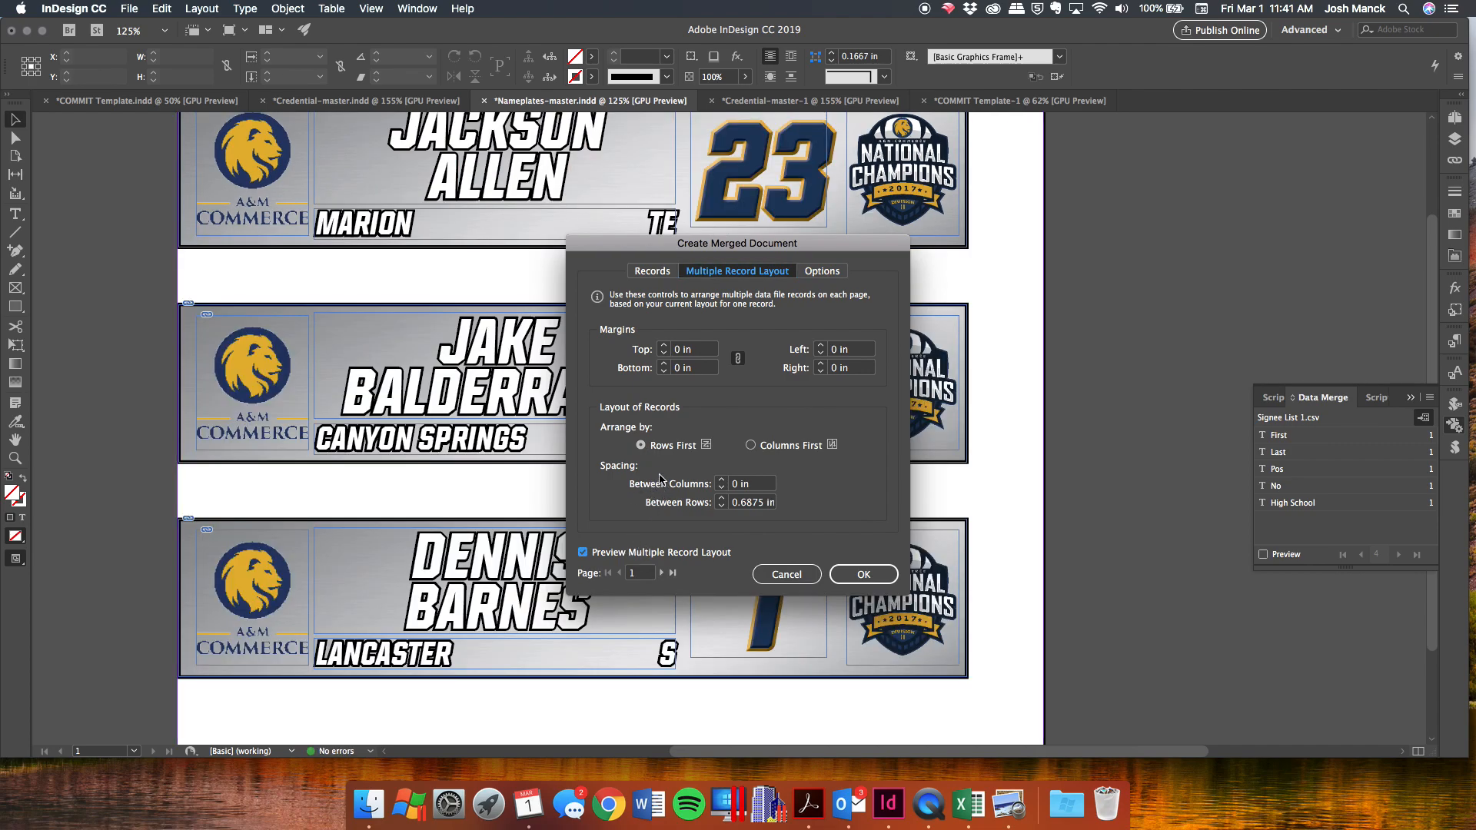
{"action": "left_click", "coordinate": [664, 345]}
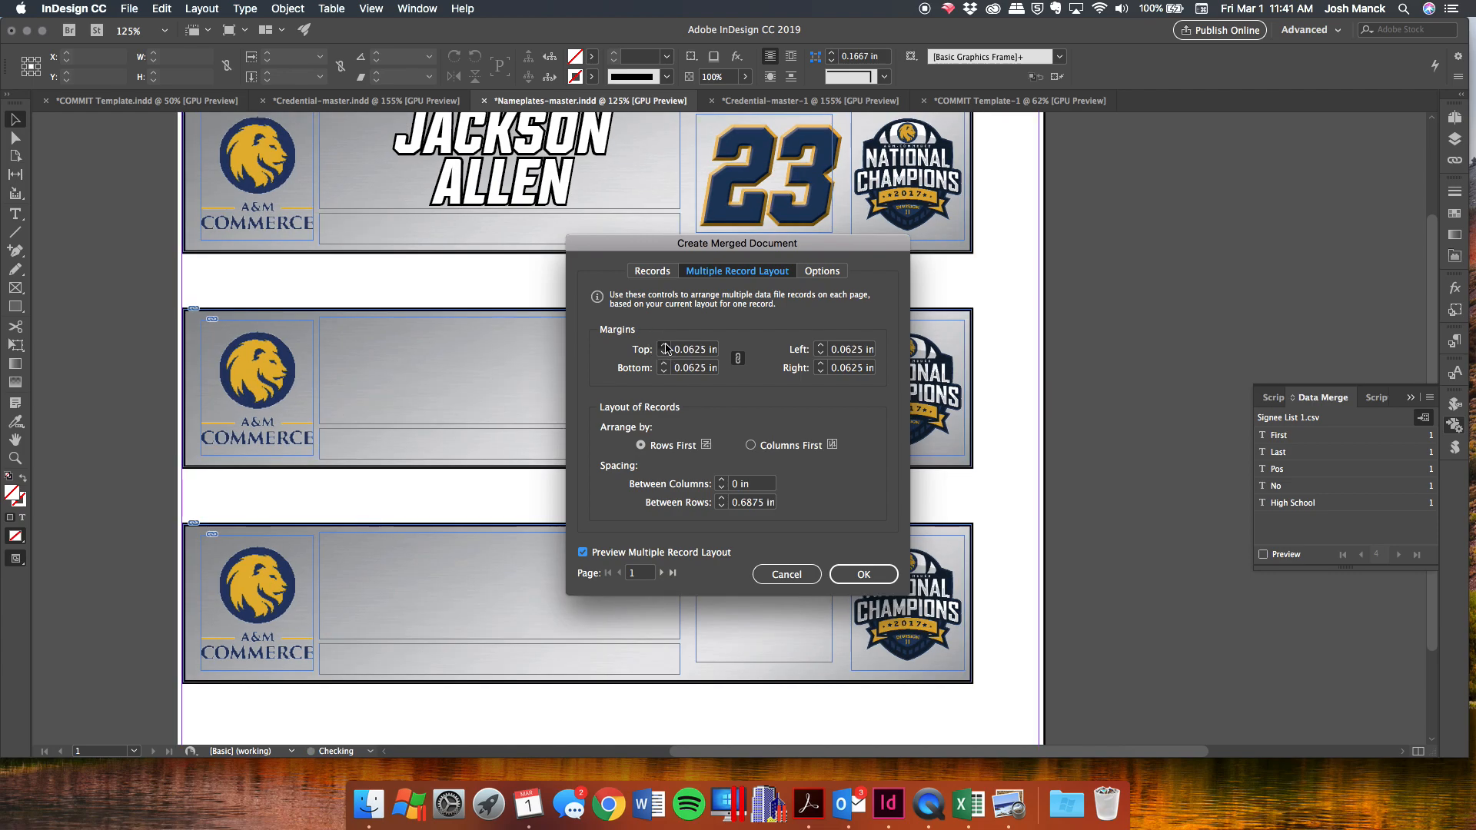
{"action": "left_click", "coordinate": [665, 346]}
{"action": "left_click", "coordinate": [665, 345]}
{"action": "left_click", "coordinate": [665, 346]}
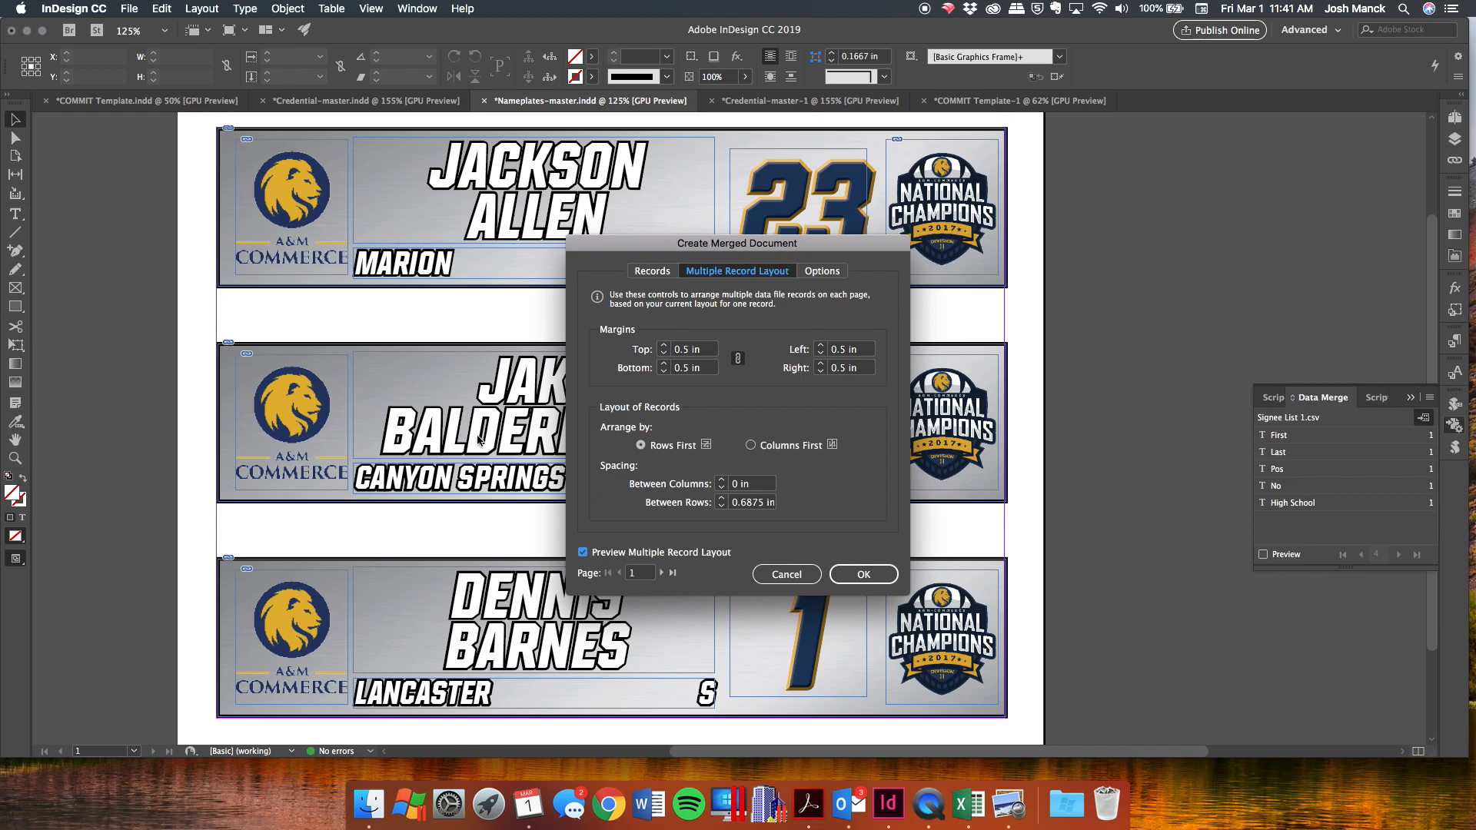
Reduce the spacing between nameplate rows to 0 in.
{"action": "left_click", "coordinate": [720, 507]}
{"action": "left_click", "coordinate": [721, 506]}
{"action": "left_click", "coordinate": [721, 507]}
{"action": "left_click", "coordinate": [721, 506]}
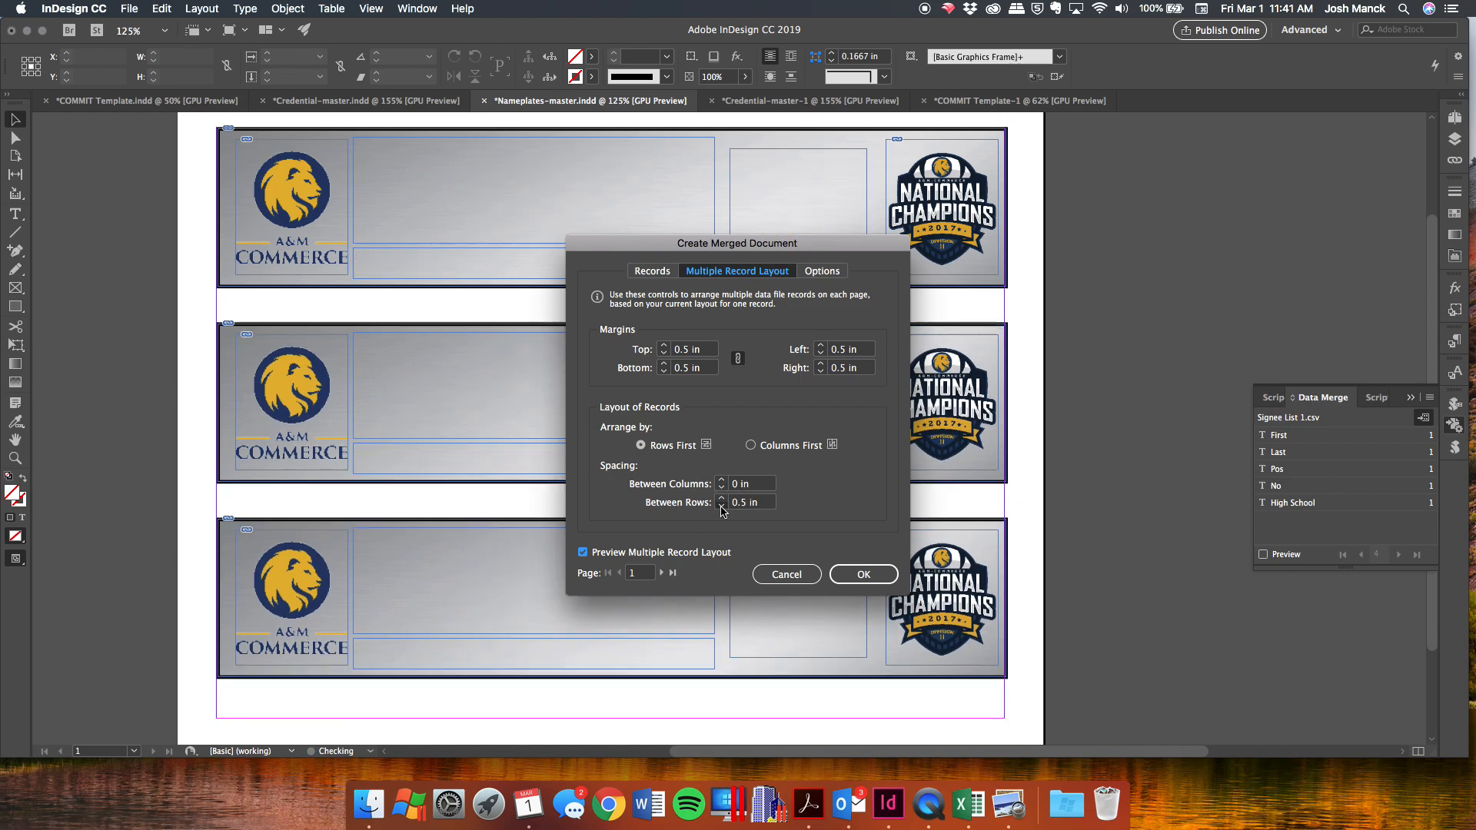
{"action": "left_click", "coordinate": [721, 507]}
{"action": "left_click", "coordinate": [721, 507]}
{"action": "left_click", "coordinate": [721, 506]}
{"action": "left_click", "coordinate": [721, 507]}
{"action": "left_click", "coordinate": [721, 507]}
{"action": "left_click", "coordinate": [721, 506]}
{"action": "left_click", "coordinate": [721, 506]}
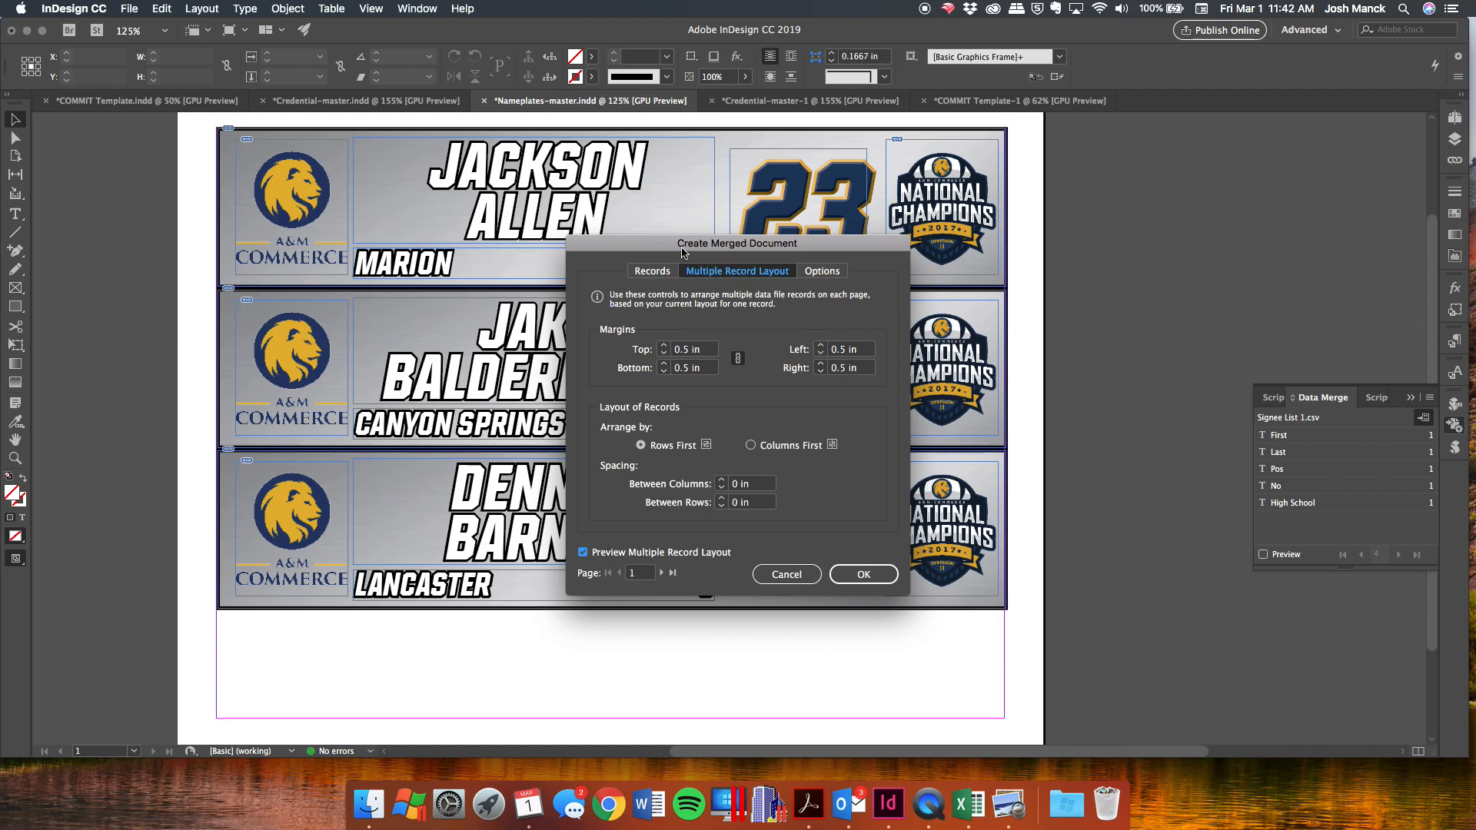
Widen the spacing between nameplate rows to 0.6875 in.
{"action": "left_click_drag", "start_coordinate": [682, 253], "coordinate": [1160, 161]}
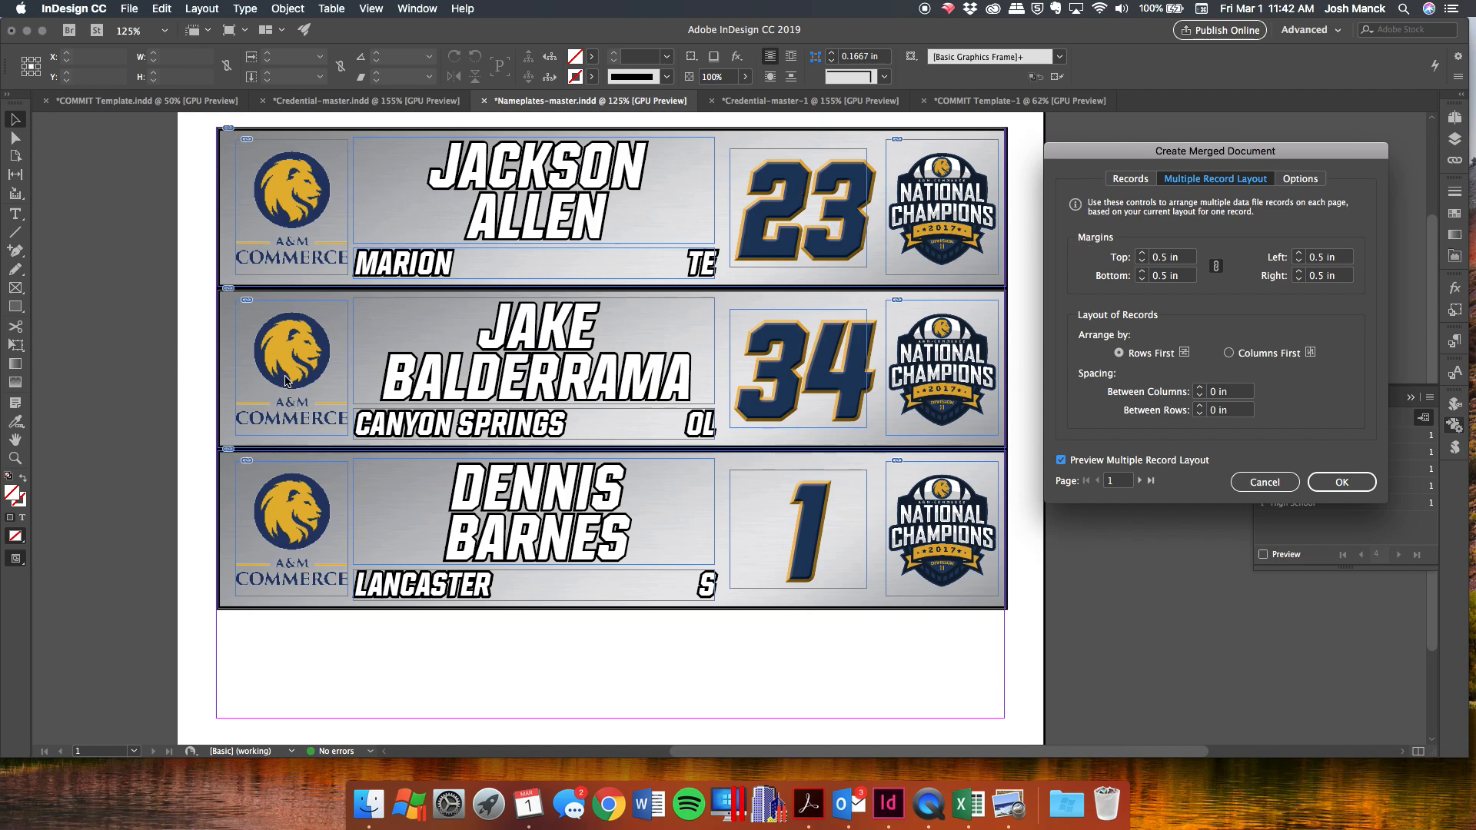
{"action": "left_click", "coordinate": [1200, 406]}
{"action": "left_click", "coordinate": [1199, 407]}
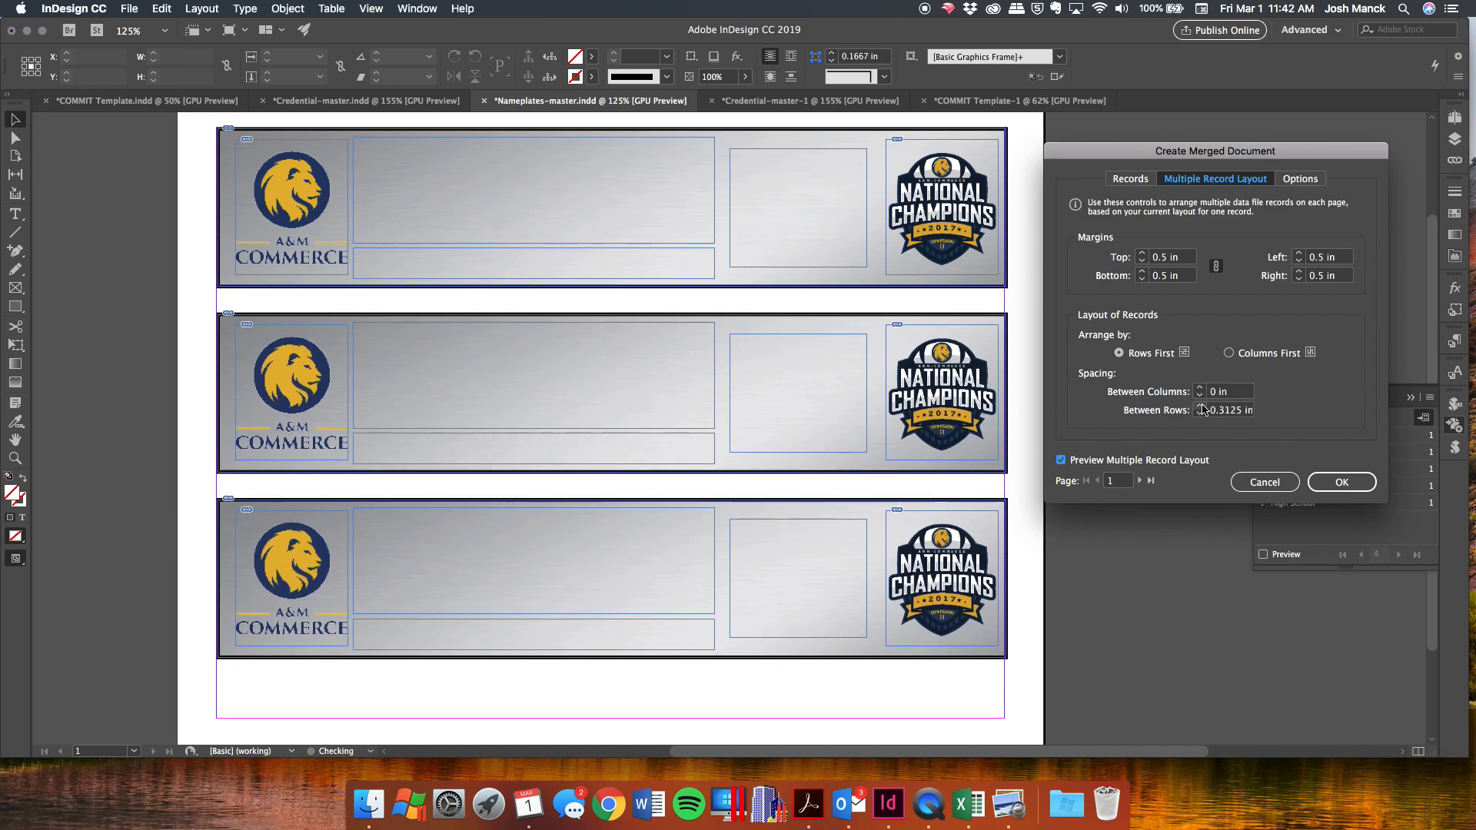
{"action": "left_click", "coordinate": [1200, 406]}
{"action": "left_click", "coordinate": [1199, 407]}
{"action": "left_click", "coordinate": [1200, 407]}
{"action": "left_click", "coordinate": [1199, 407]}
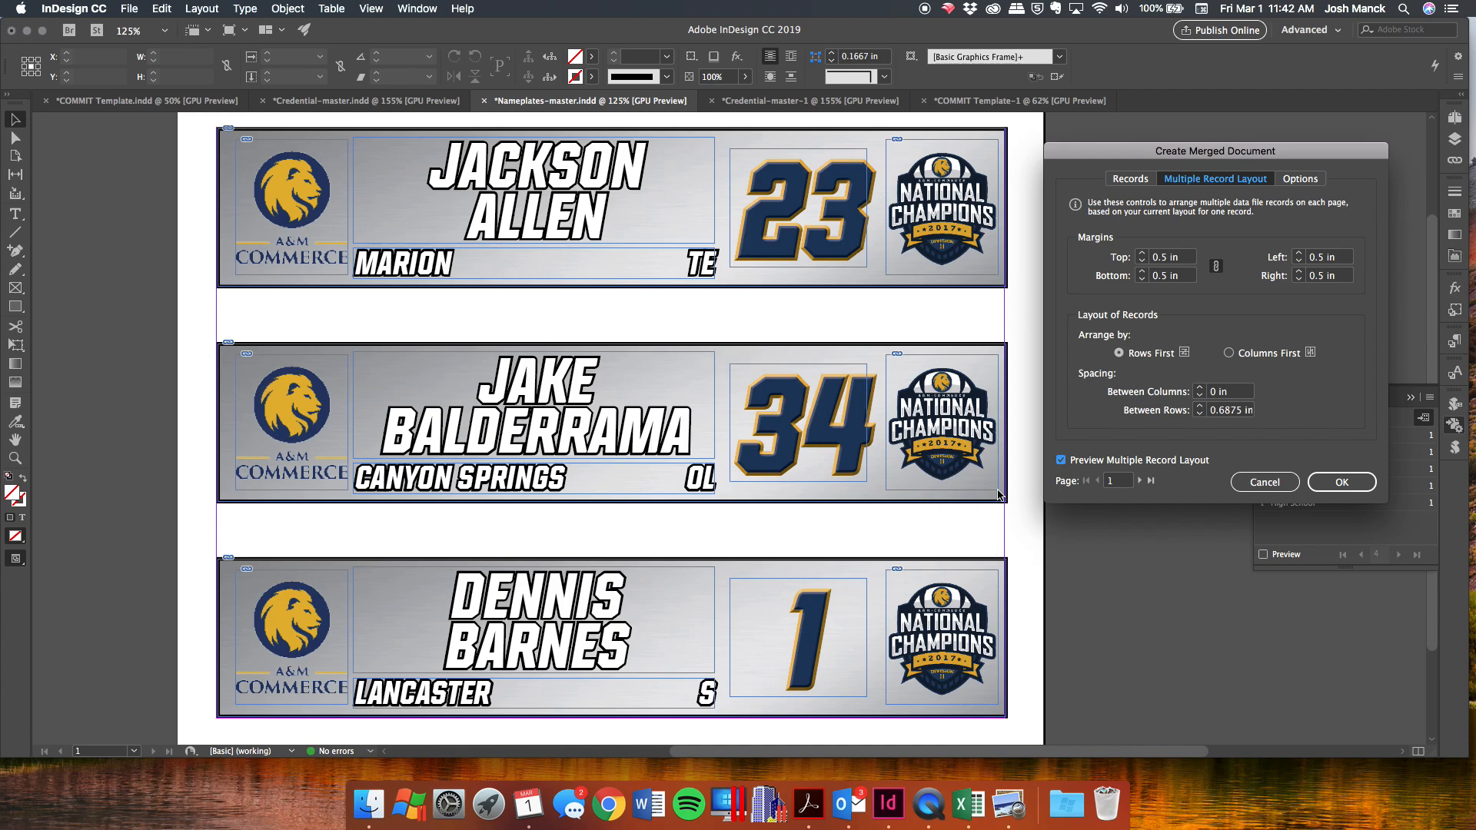
Check three more preview pages of merged records and create the merged document.
{"action": "left_click", "coordinate": [1139, 481]}
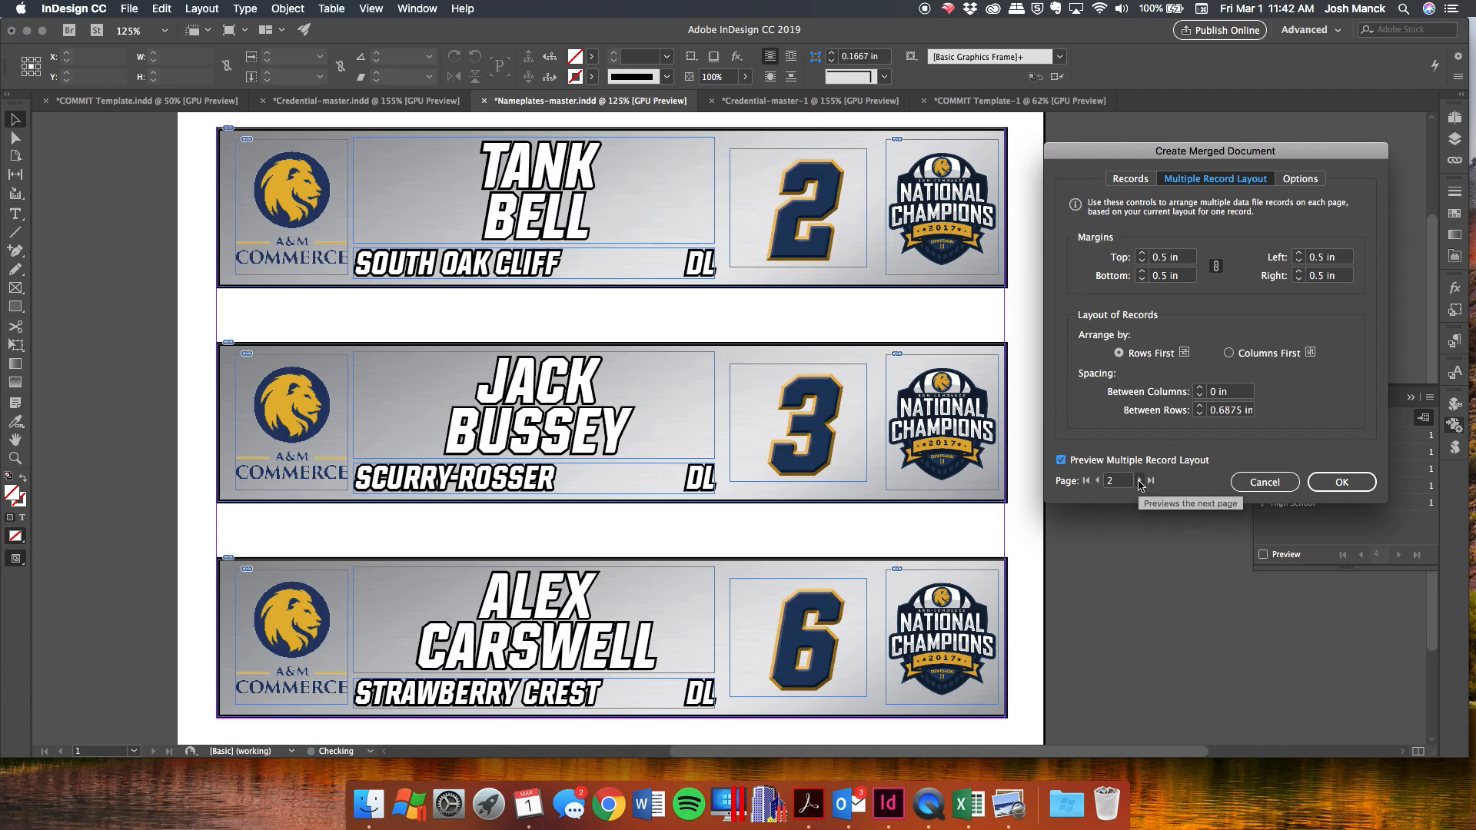
{"action": "left_click", "coordinate": [1139, 481]}
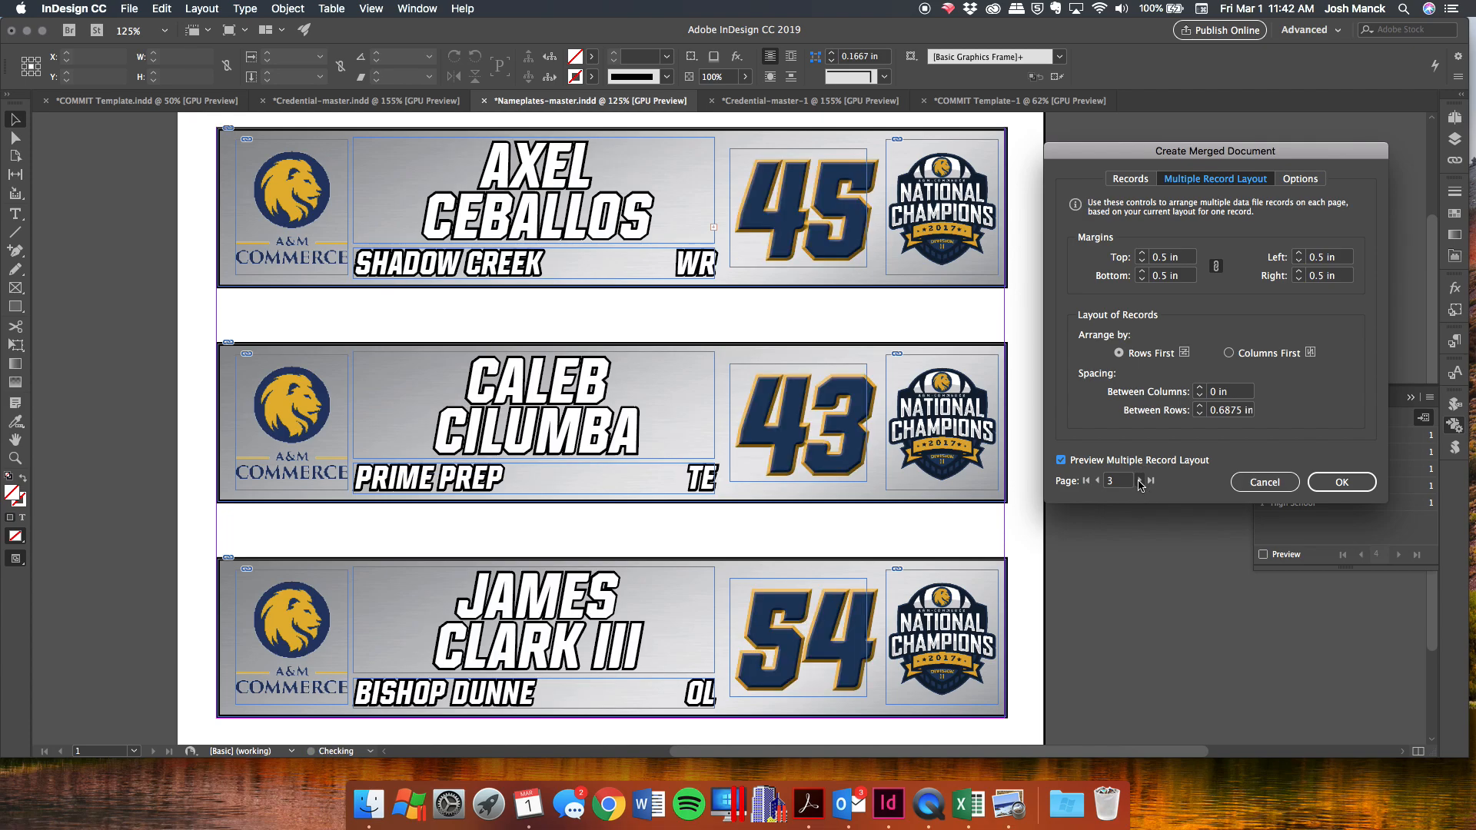
{"action": "left_click", "coordinate": [1139, 481]}
{"action": "left_click", "coordinate": [1349, 483]}
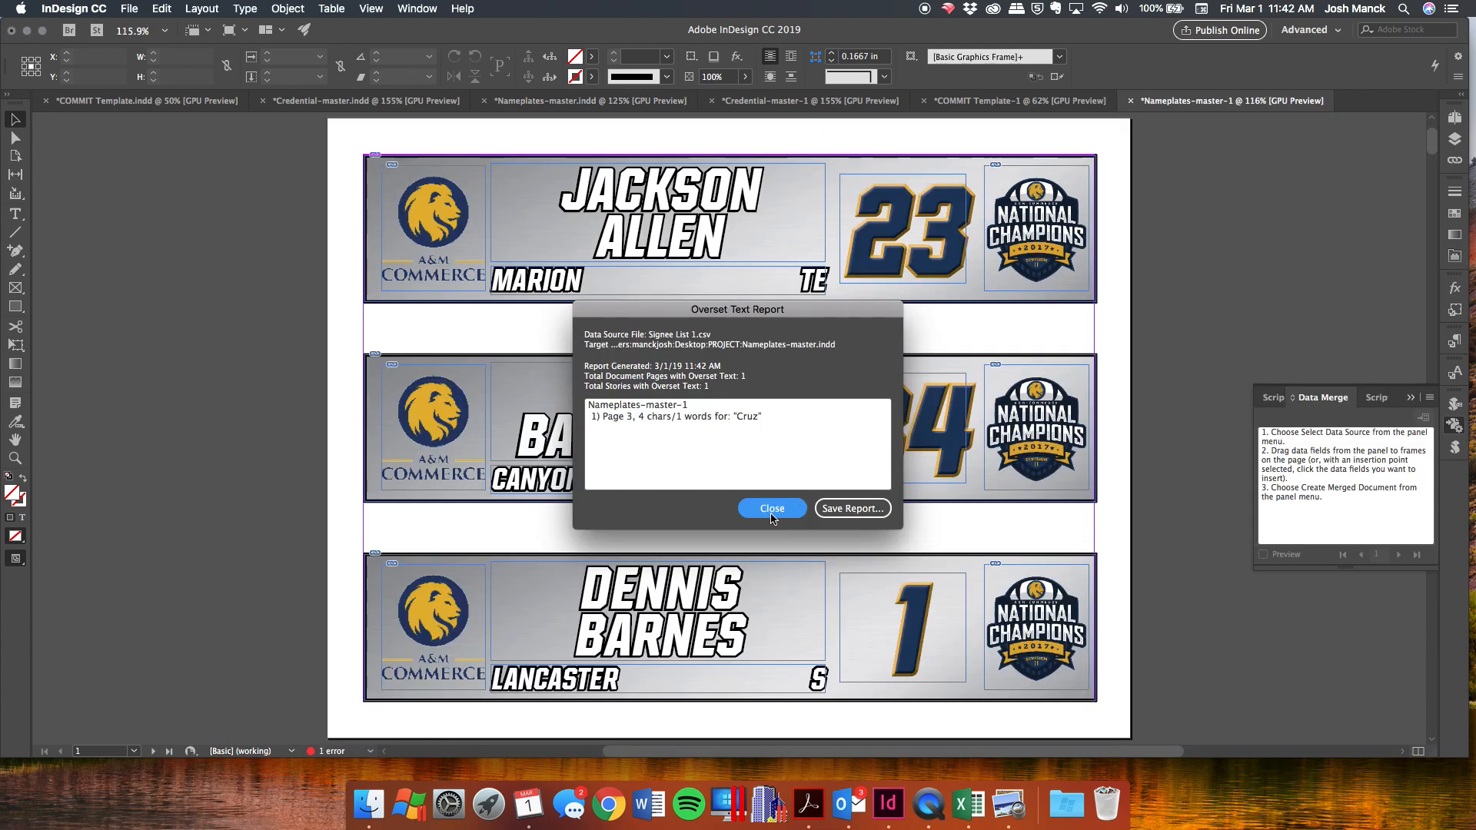
{"action": "left_click", "coordinate": [796, 513]}
{"action": "scroll", "coordinate": [791, 513], "scroll_direction": "down", "scroll_amount": 15}
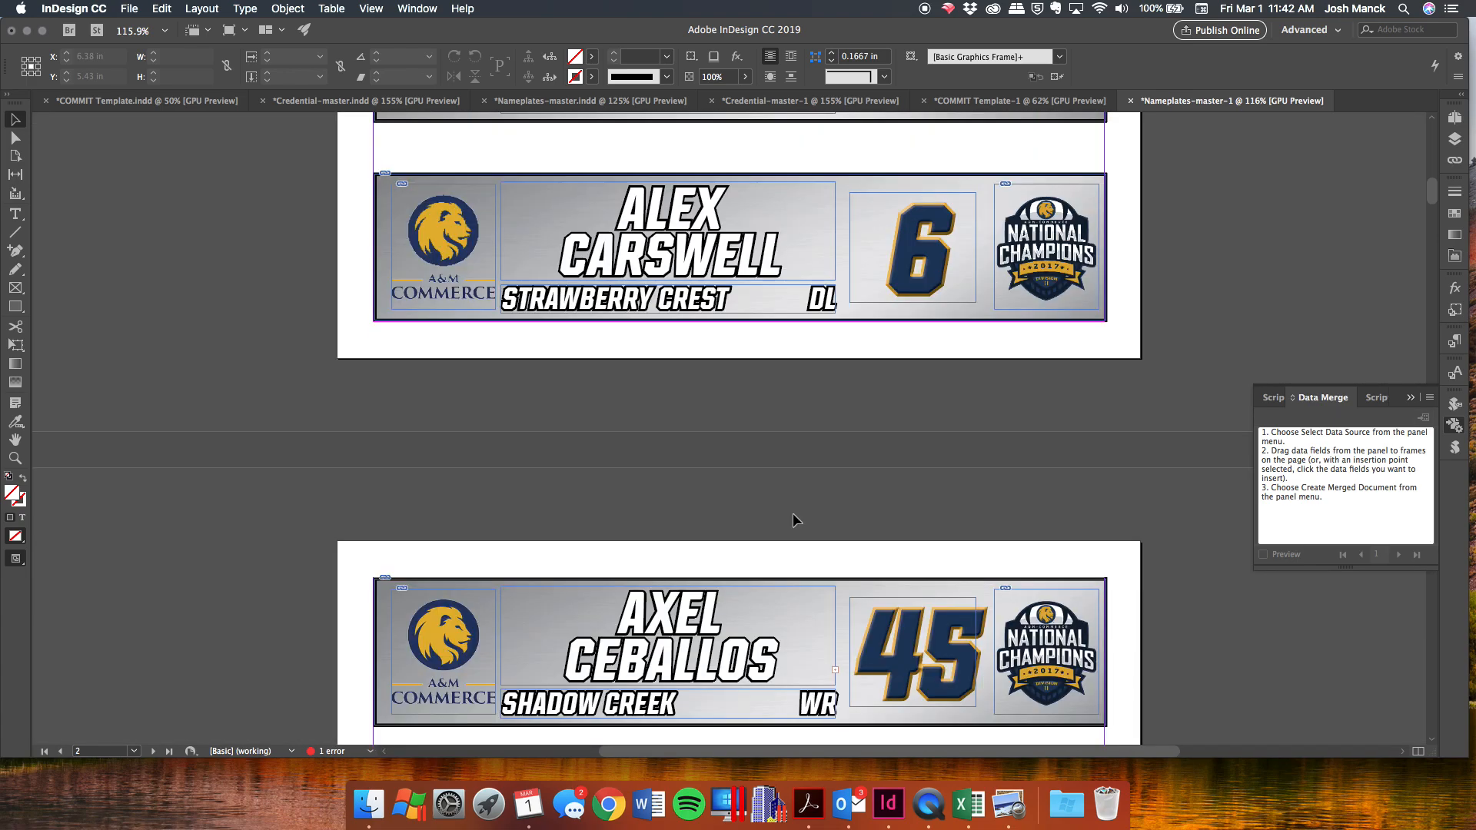
{"action": "scroll", "coordinate": [792, 513], "scroll_direction": "down", "scroll_amount": 3}
{"action": "double_click", "coordinate": [696, 434]}
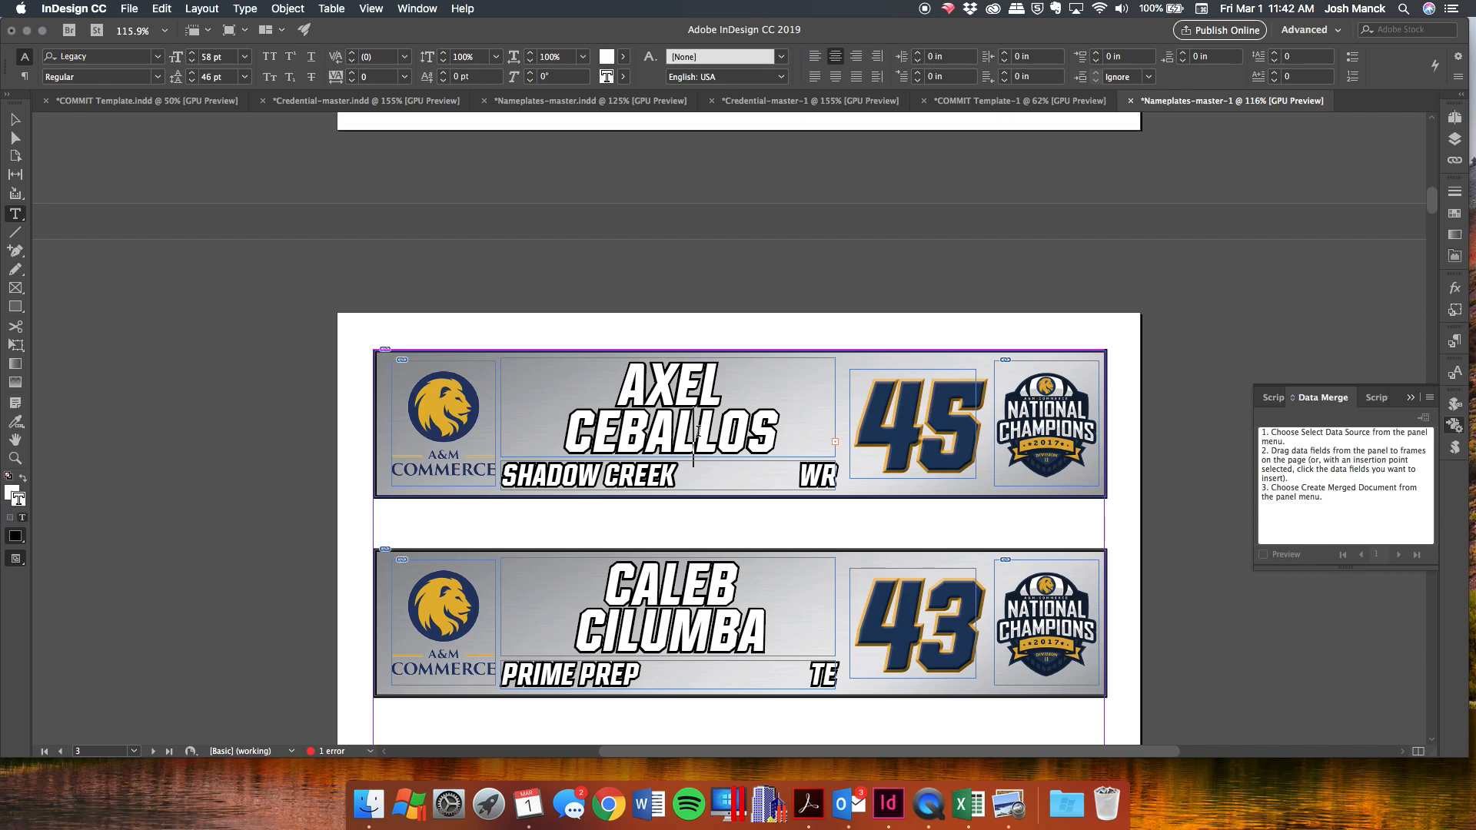
{"action": "double_click", "coordinate": [697, 430]}
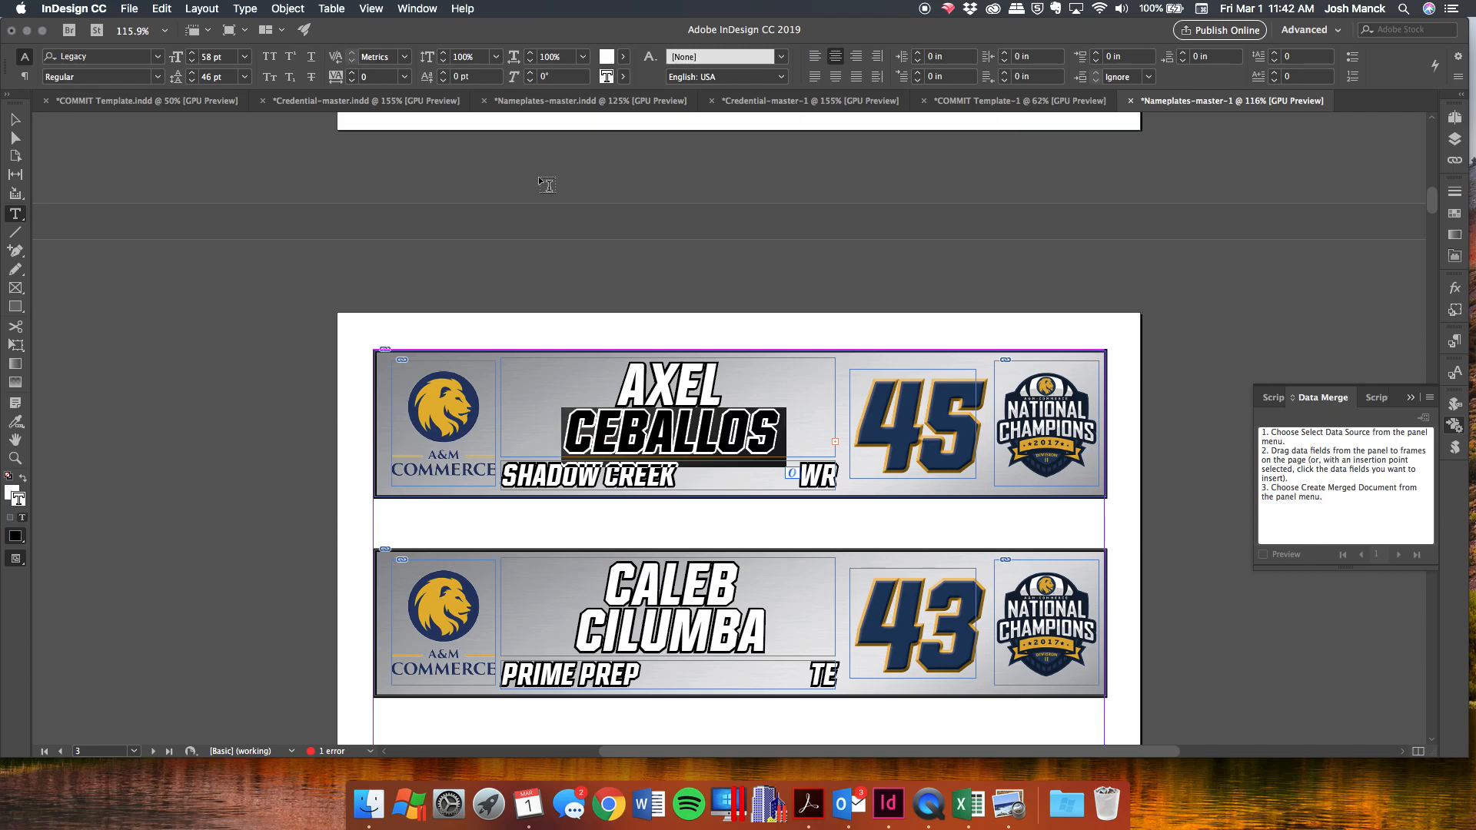
{"action": "left_click", "coordinate": [531, 61]}
{"action": "left_click", "coordinate": [673, 394]}
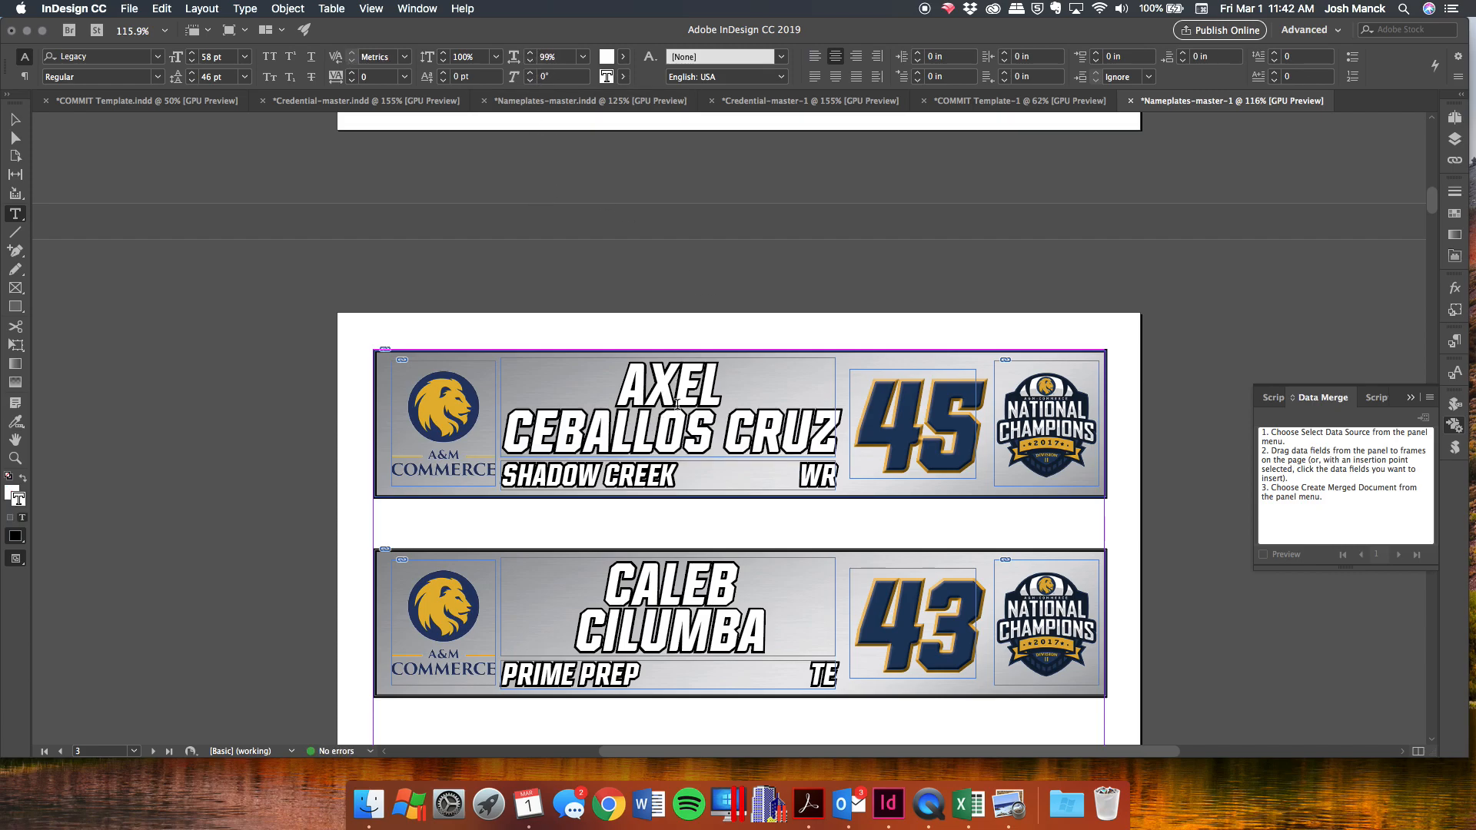
{"action": "scroll", "coordinate": [690, 407], "scroll_direction": "down", "scroll_amount": 5}
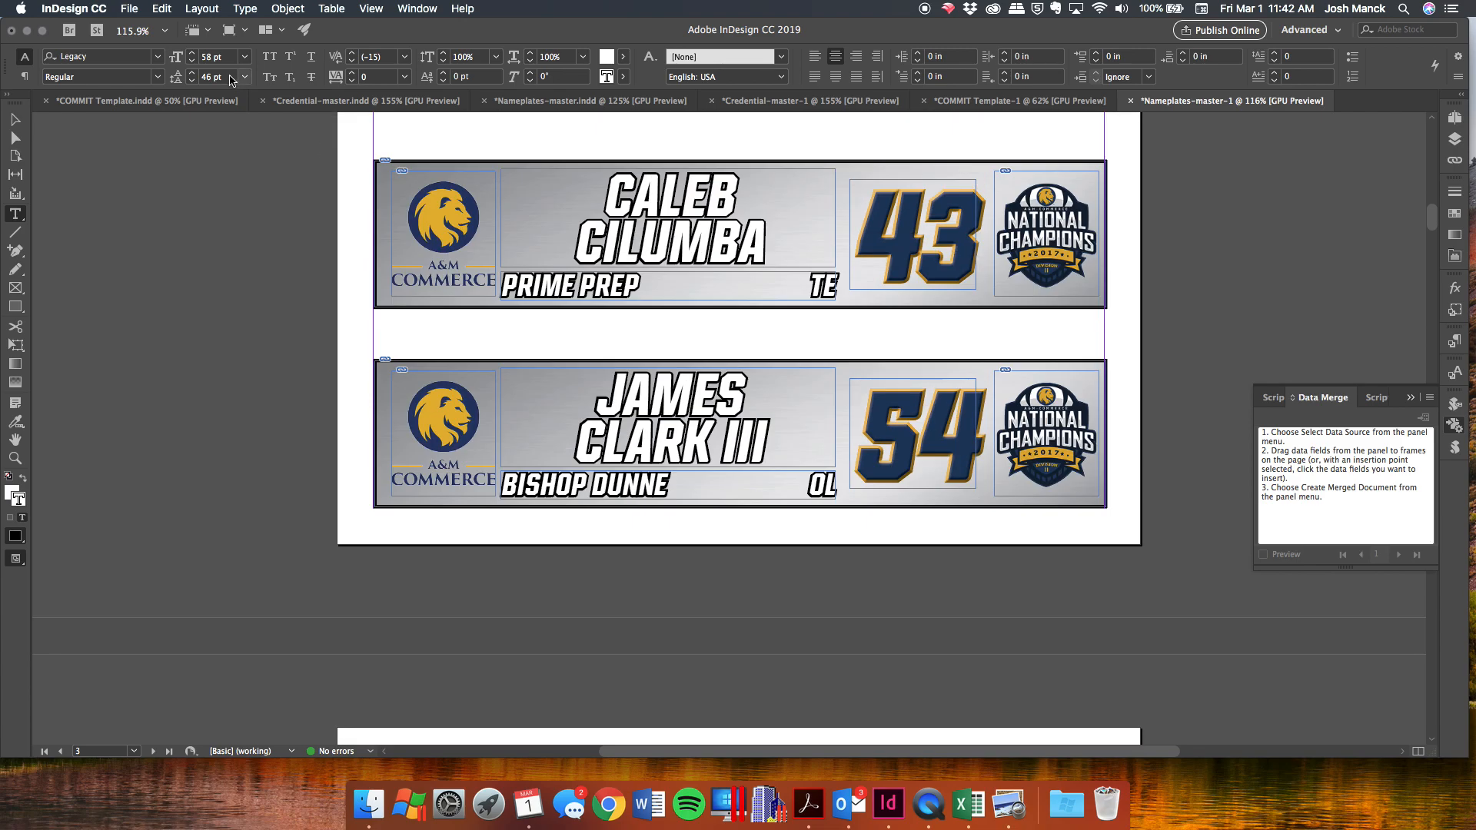
{"action": "left_click", "coordinate": [129, 9]}
Export Nameplates-master-1.pdf to the PROJECT folder with the High Quality Print preset and monitor progress.
{"action": "mouse_move", "coordinate": [230, 274]}
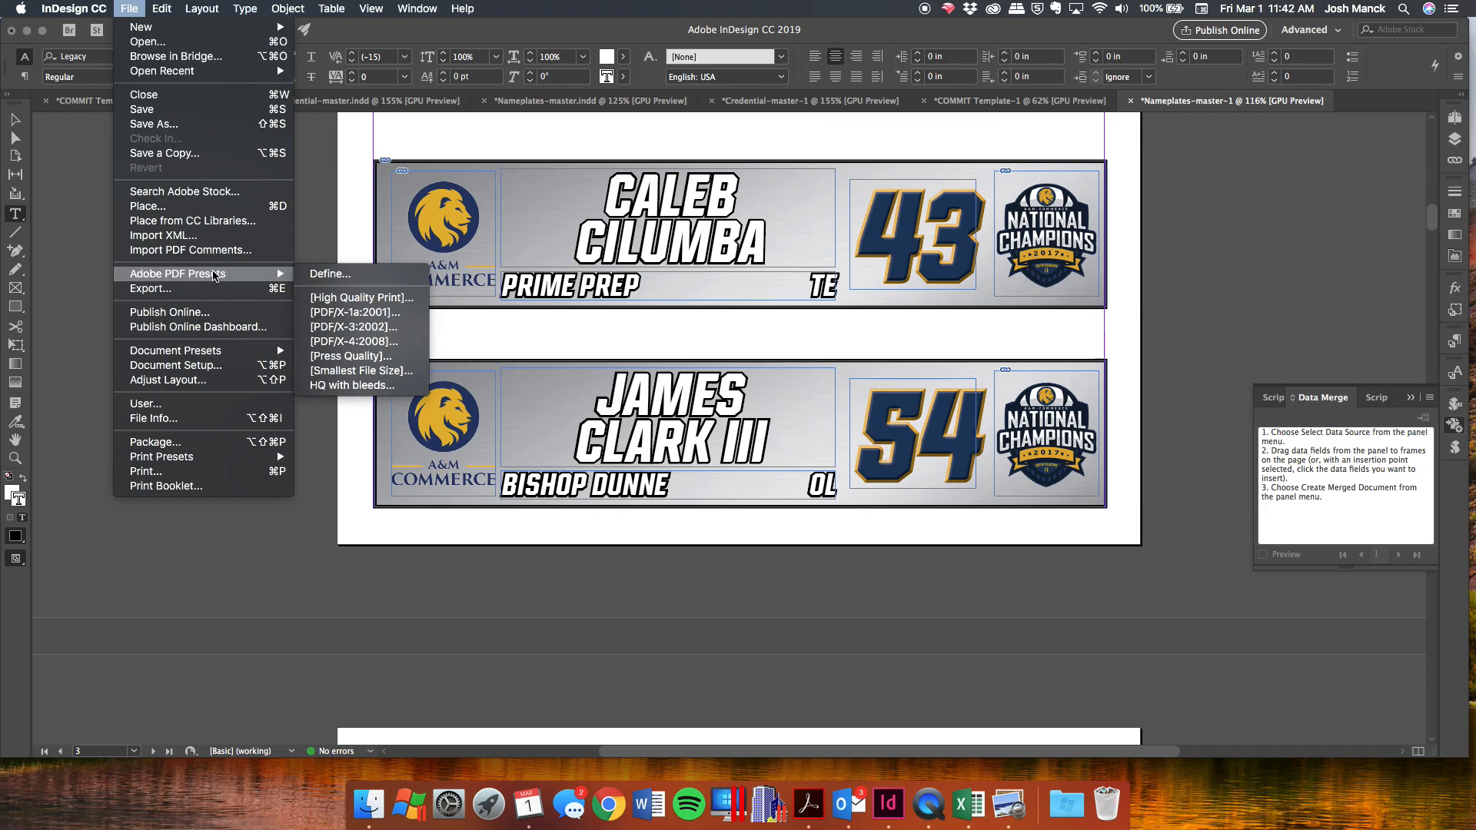
{"action": "left_click", "coordinate": [374, 299]}
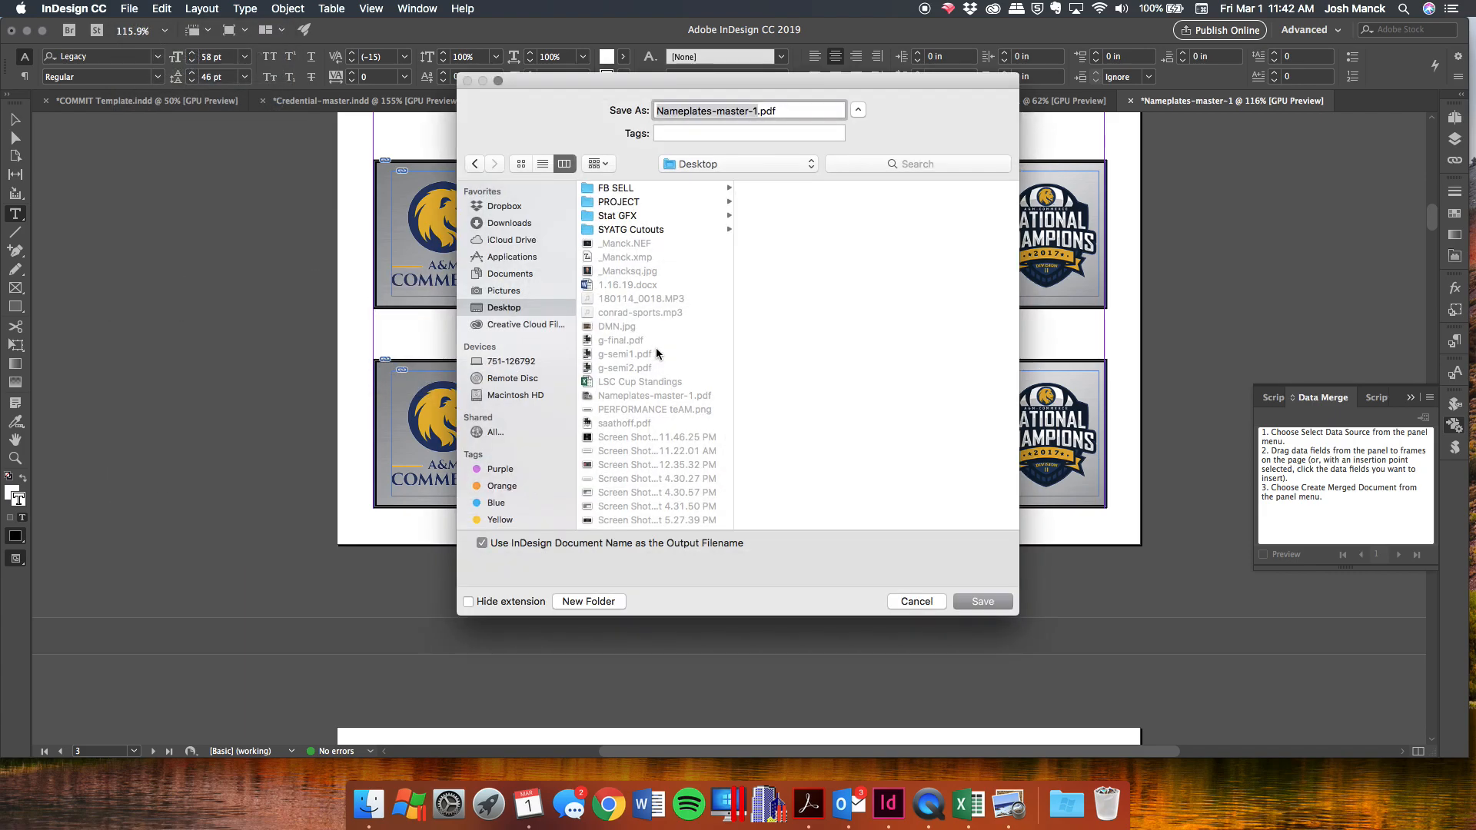
{"action": "left_click", "coordinate": [620, 202]}
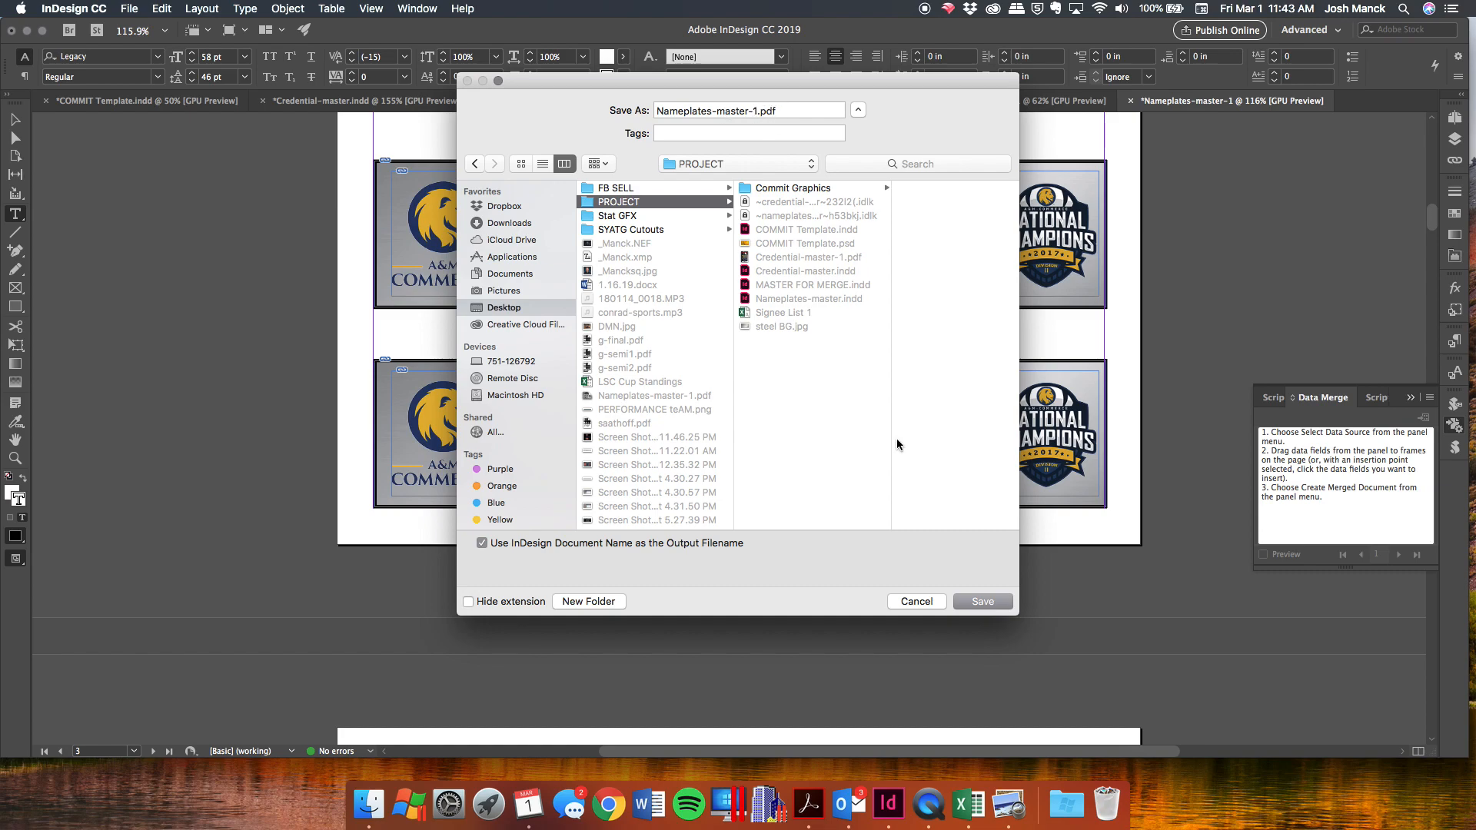
{"action": "left_click", "coordinate": [989, 606]}
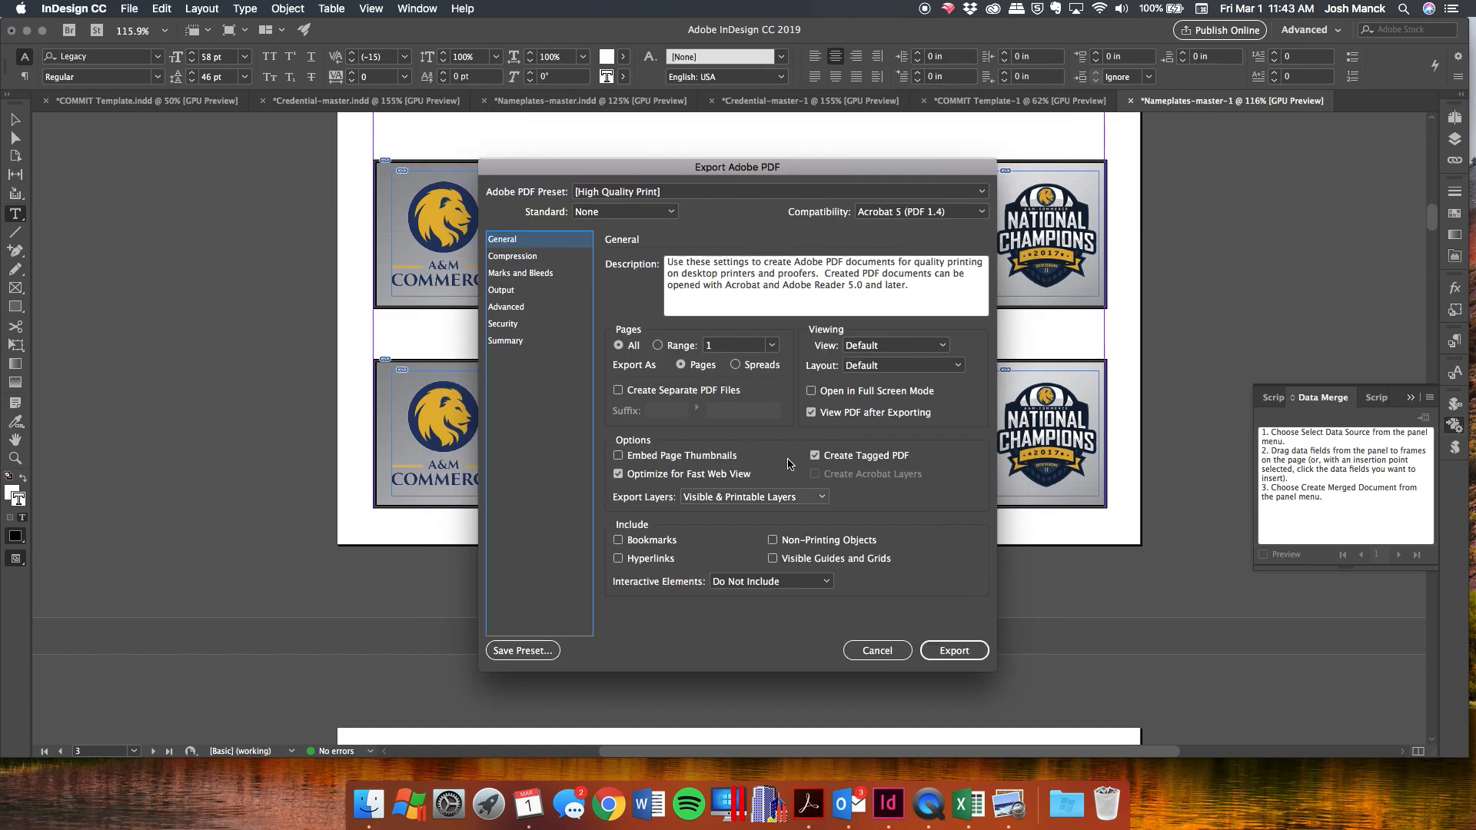
{"action": "left_click", "coordinate": [966, 665]}
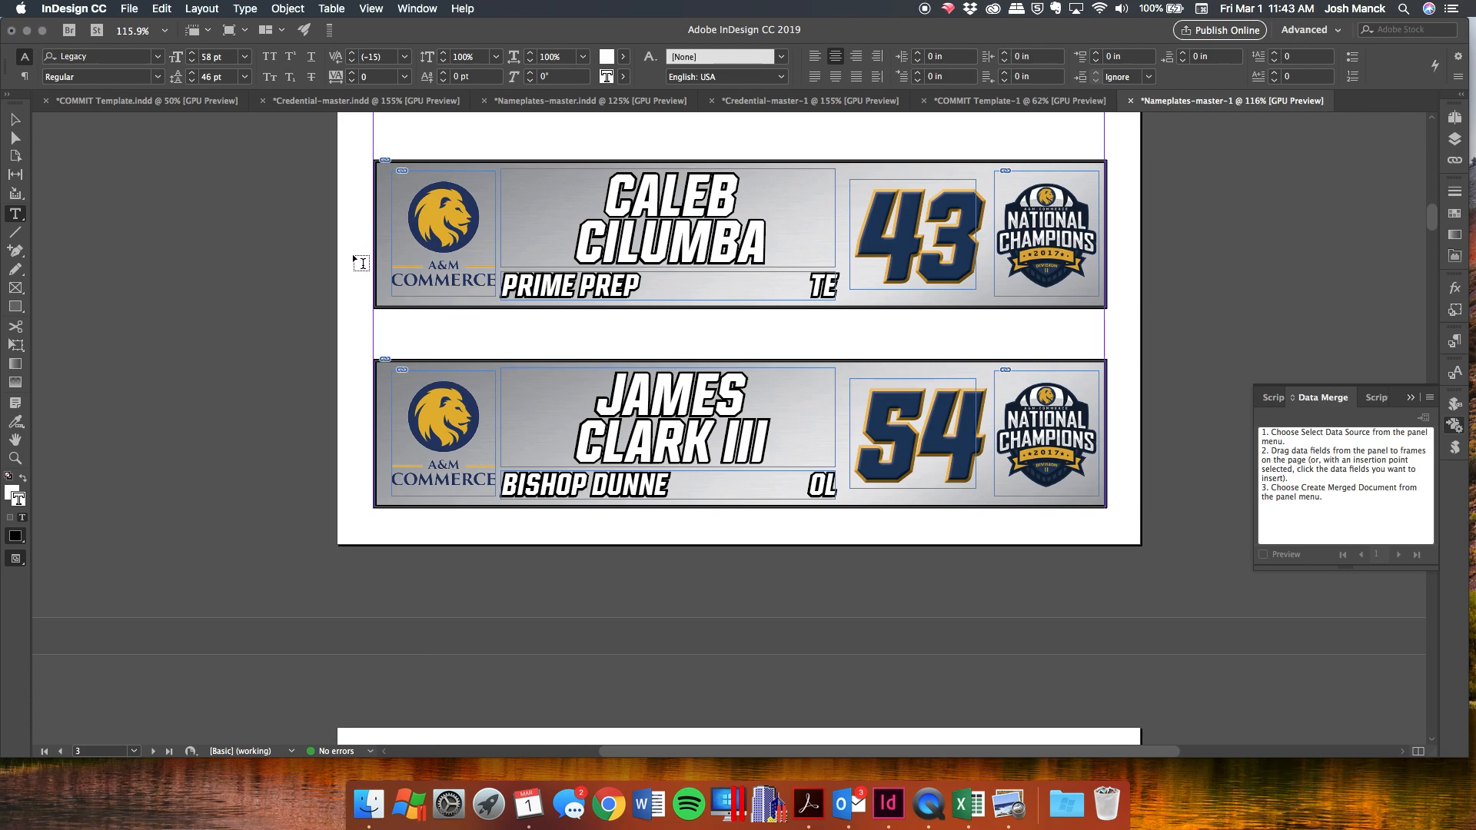
{"action": "left_click", "coordinate": [331, 28]}
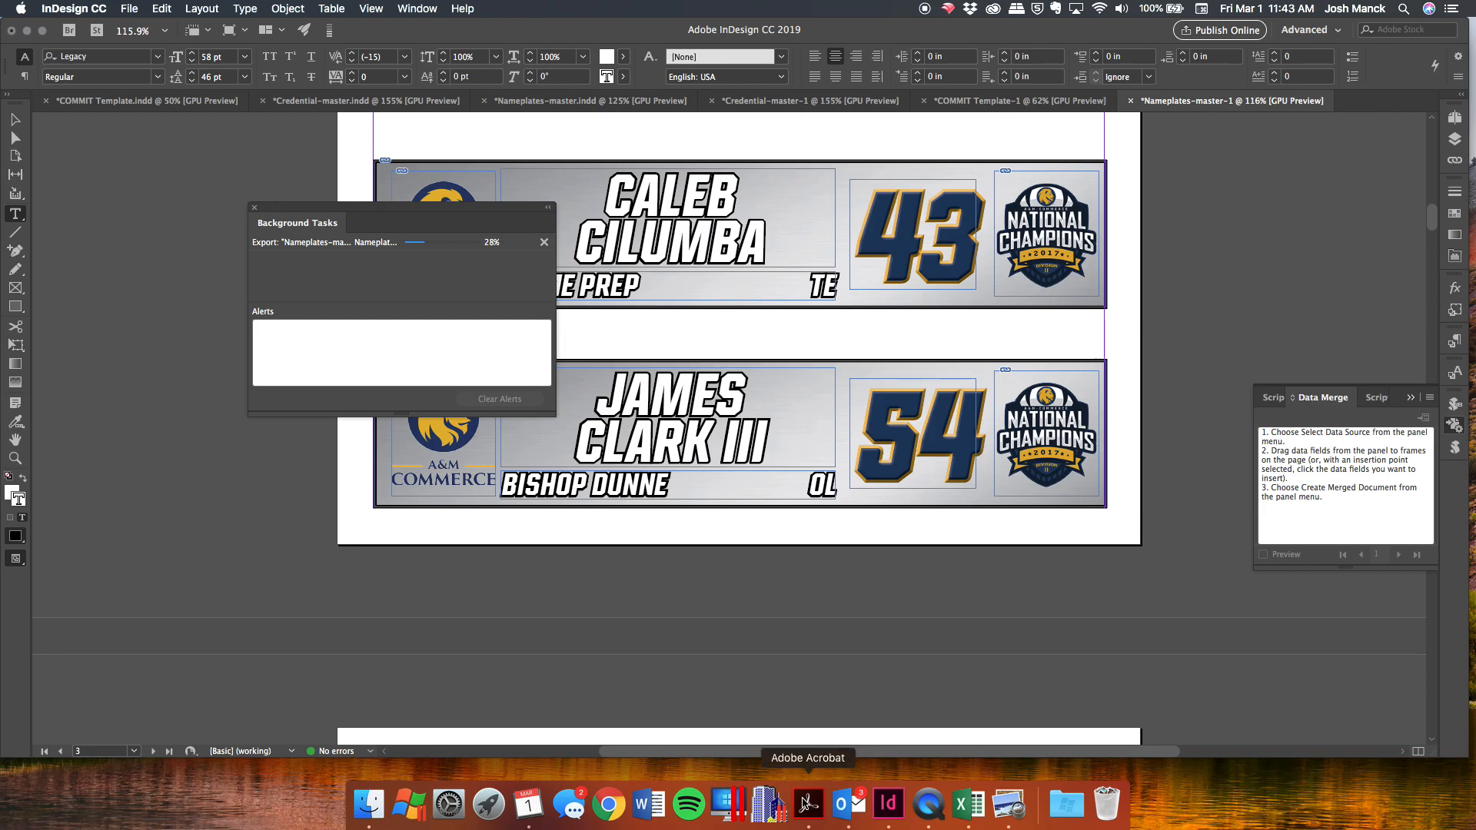
Look over Credential-master-1.pdf in Acrobat, then return to InDesign.
{"action": "left_click", "coordinate": [807, 804]}
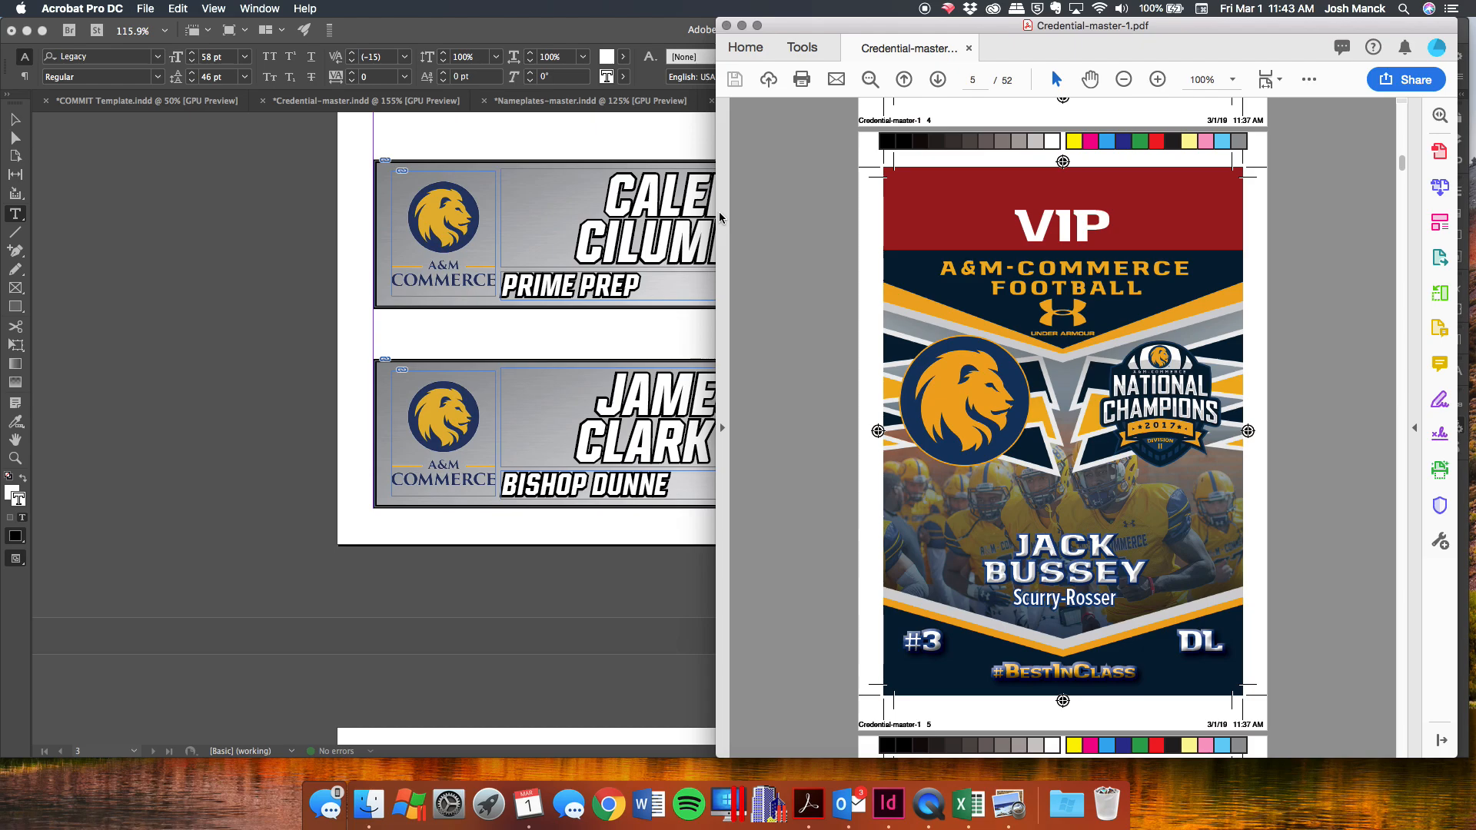
{"action": "left_click", "coordinate": [217, 480]}
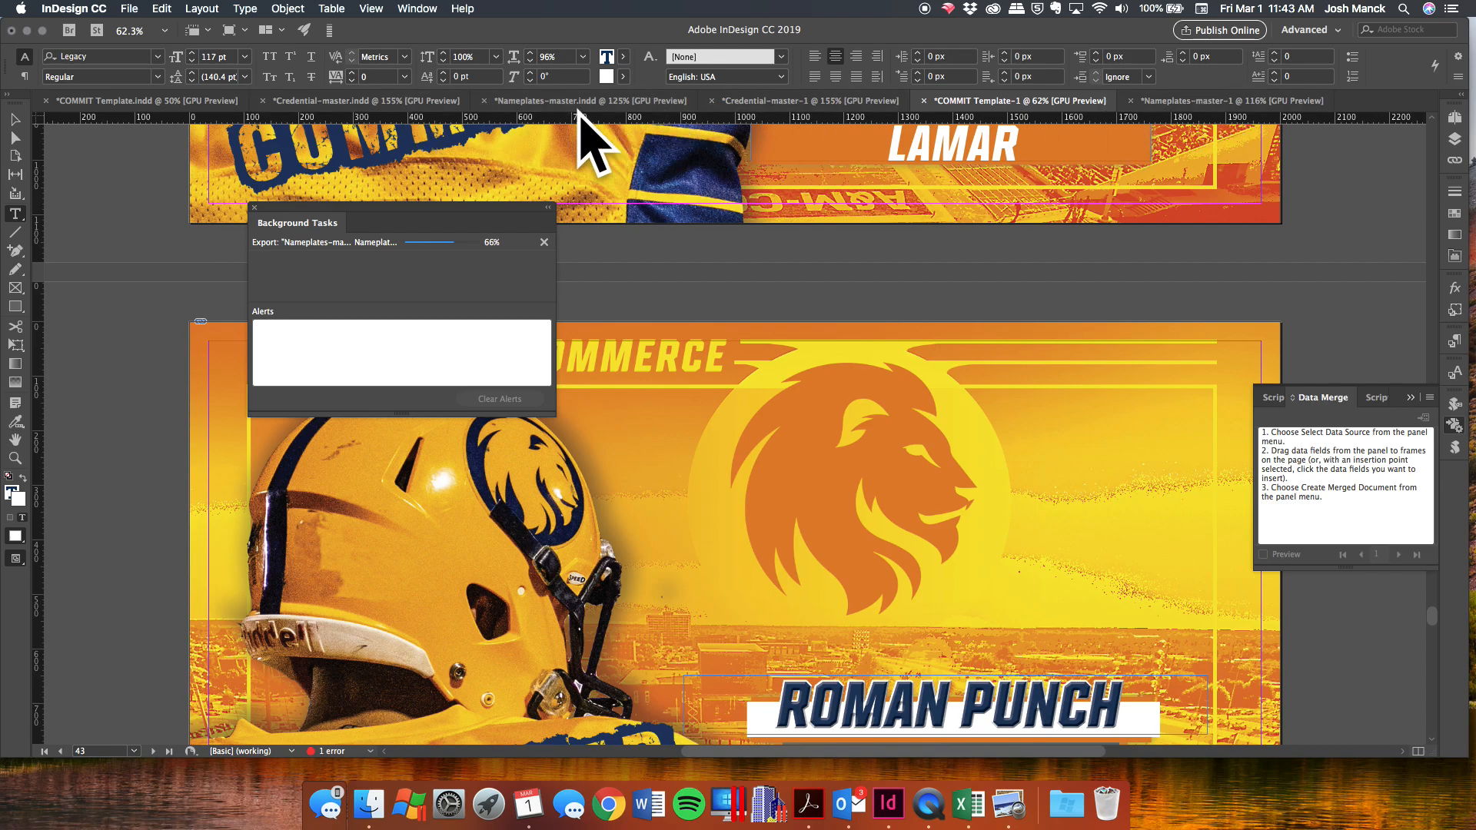
In Credential-master-1, retype the #45 card's first-name ending as 'LE' on page 7.
{"action": "left_click", "coordinate": [319, 104]}
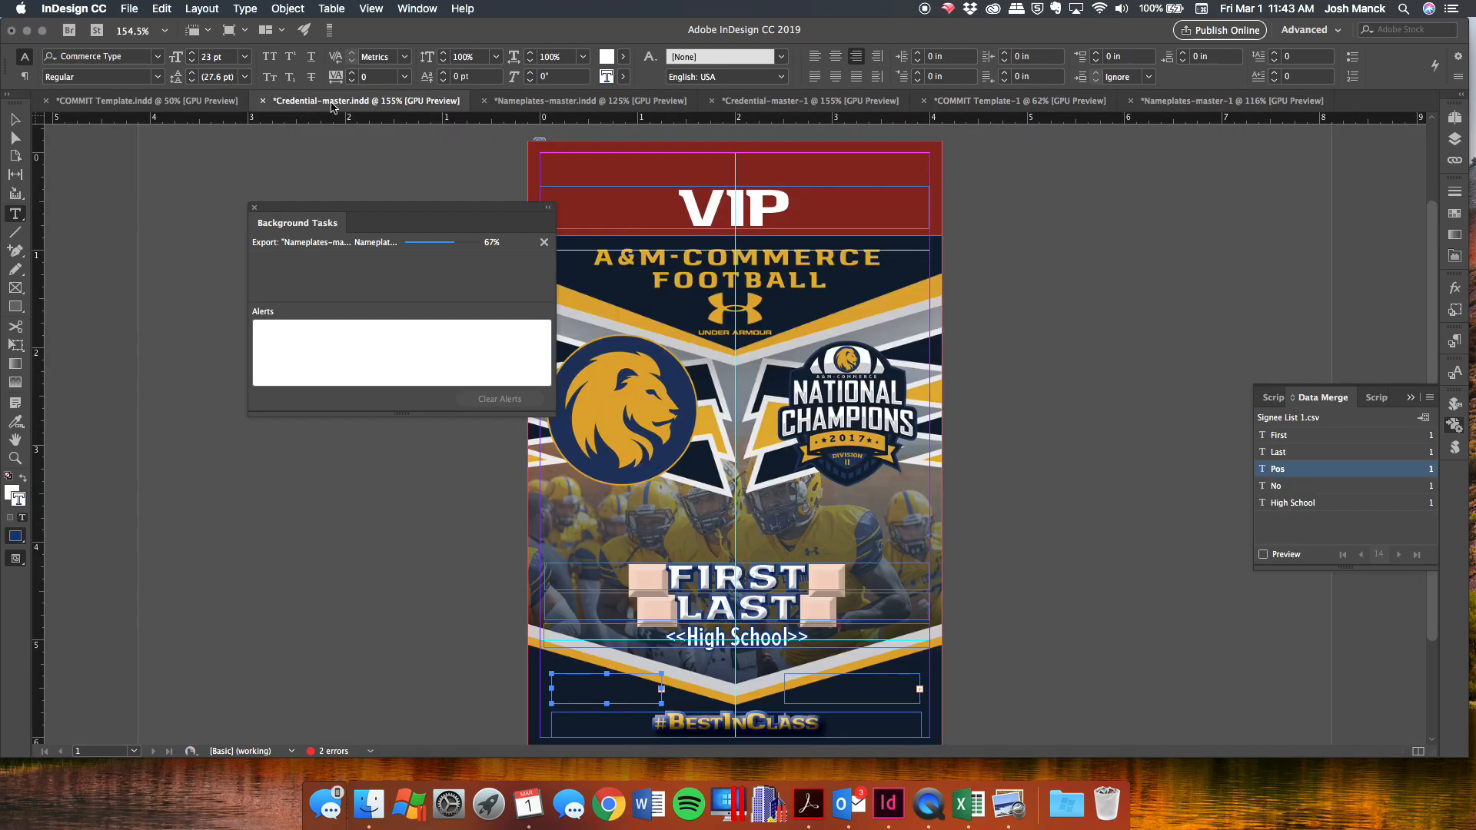
{"action": "left_click", "coordinate": [802, 105]}
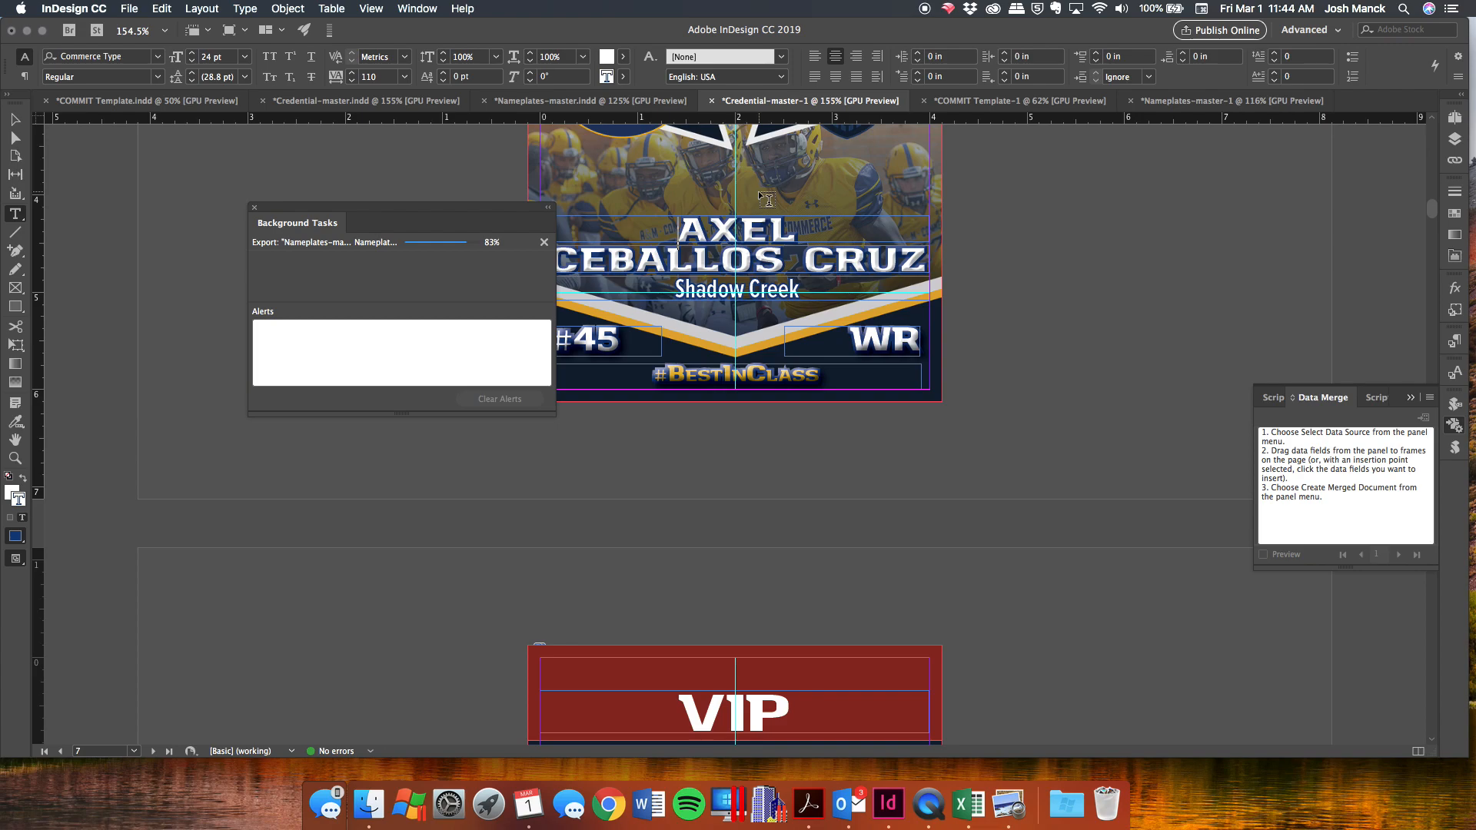
{"action": "scroll", "coordinate": [759, 194], "scroll_direction": "down", "scroll_amount": 5}
{"action": "scroll", "coordinate": [767, 200], "scroll_direction": "down", "scroll_amount": 3}
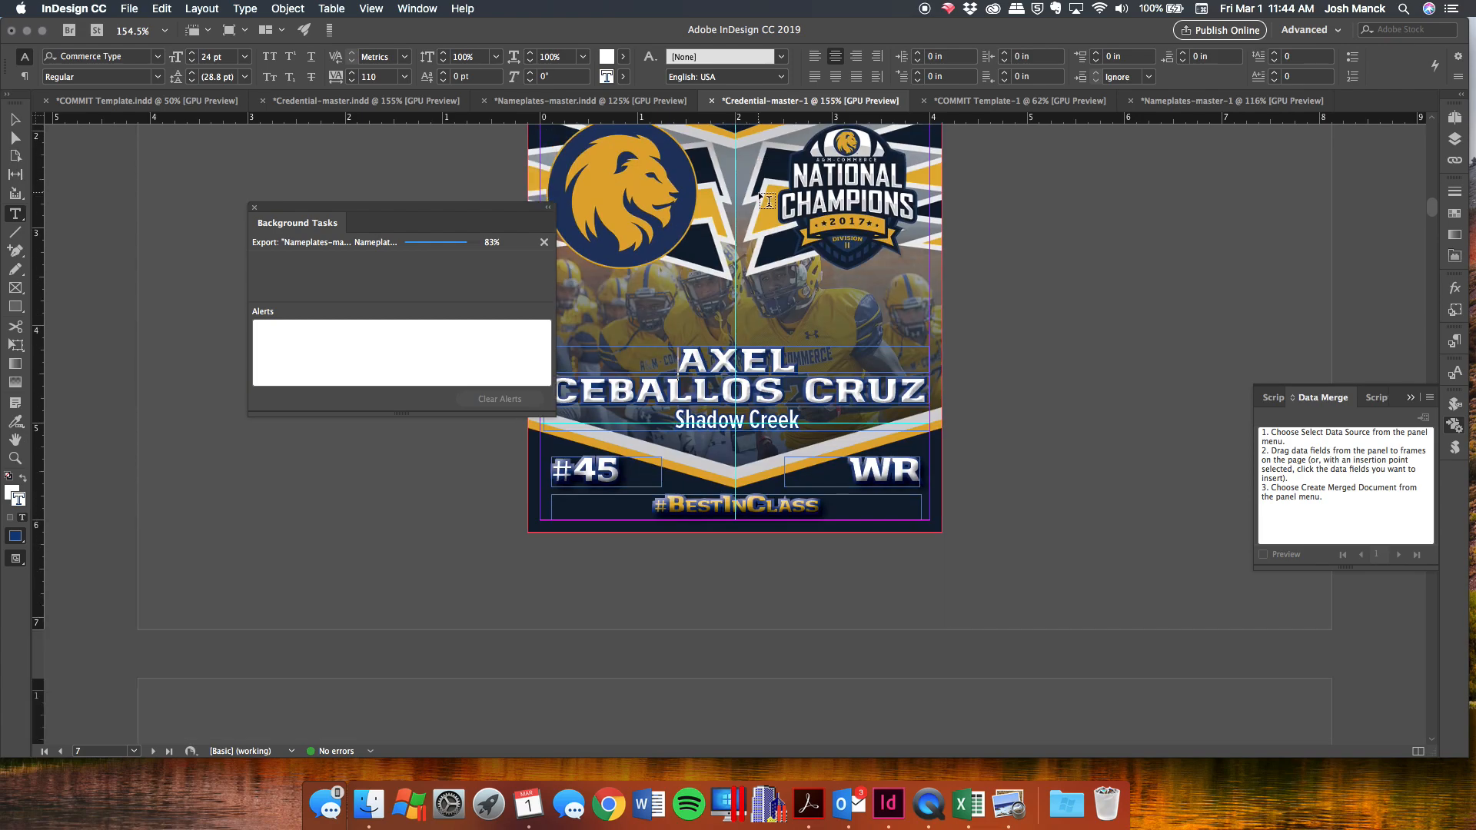
{"action": "left_click", "coordinate": [793, 366]}
{"action": "left_click_drag", "start_coordinate": [794, 366], "coordinate": [734, 361]}
{"action": "type", "text": "LE"}
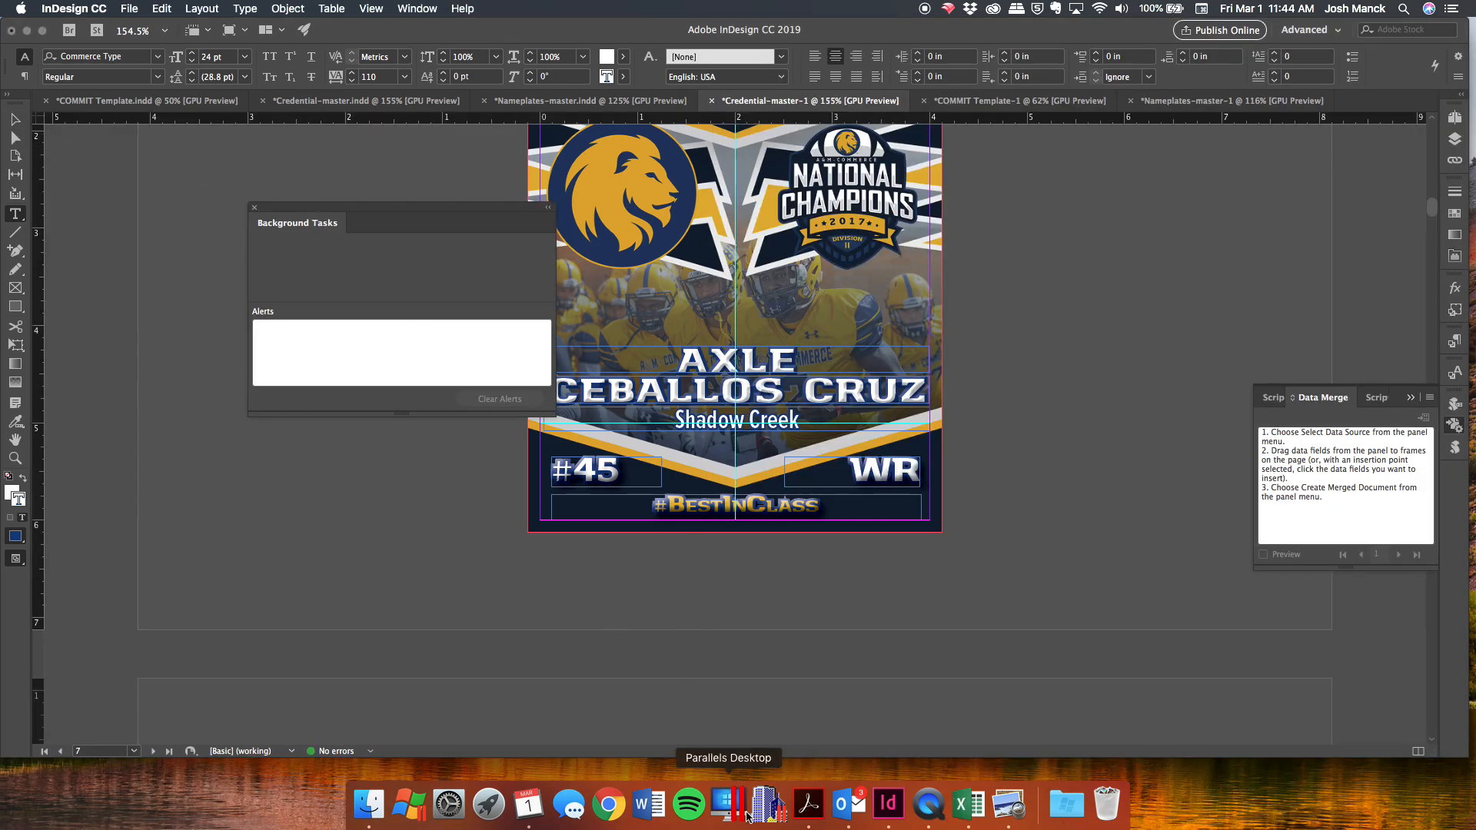
Review Nameplates-master-1.pdf in Acrobat, scrolling through pages 1–7 of merged nameplates.
{"action": "left_click", "coordinate": [808, 803]}
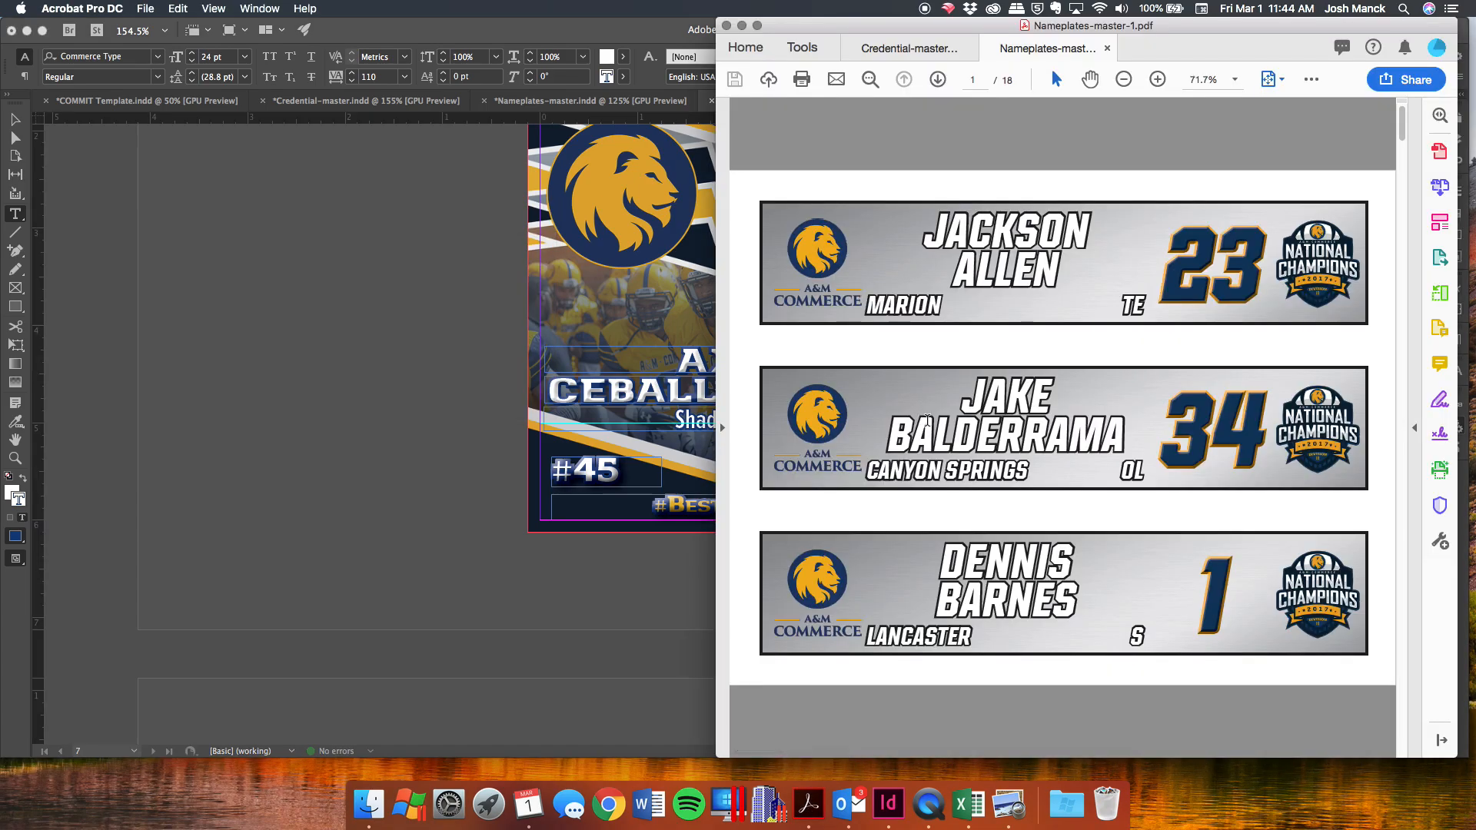
{"action": "scroll", "coordinate": [928, 420], "scroll_direction": "down", "scroll_amount": 2}
{"action": "scroll", "coordinate": [928, 420], "scroll_direction": "down", "scroll_amount": 2}
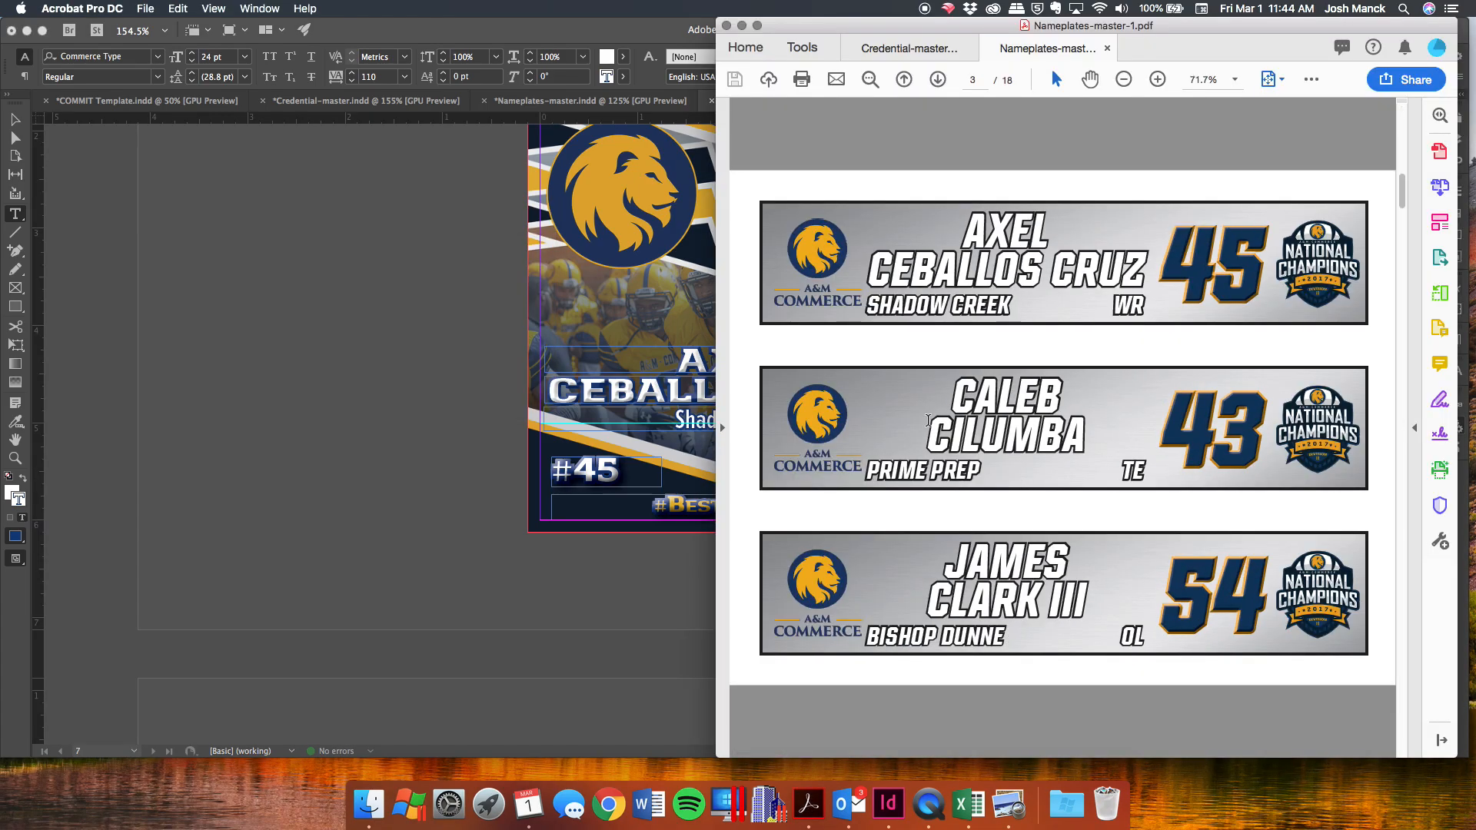
{"action": "scroll", "coordinate": [928, 421], "scroll_direction": "down", "scroll_amount": 6}
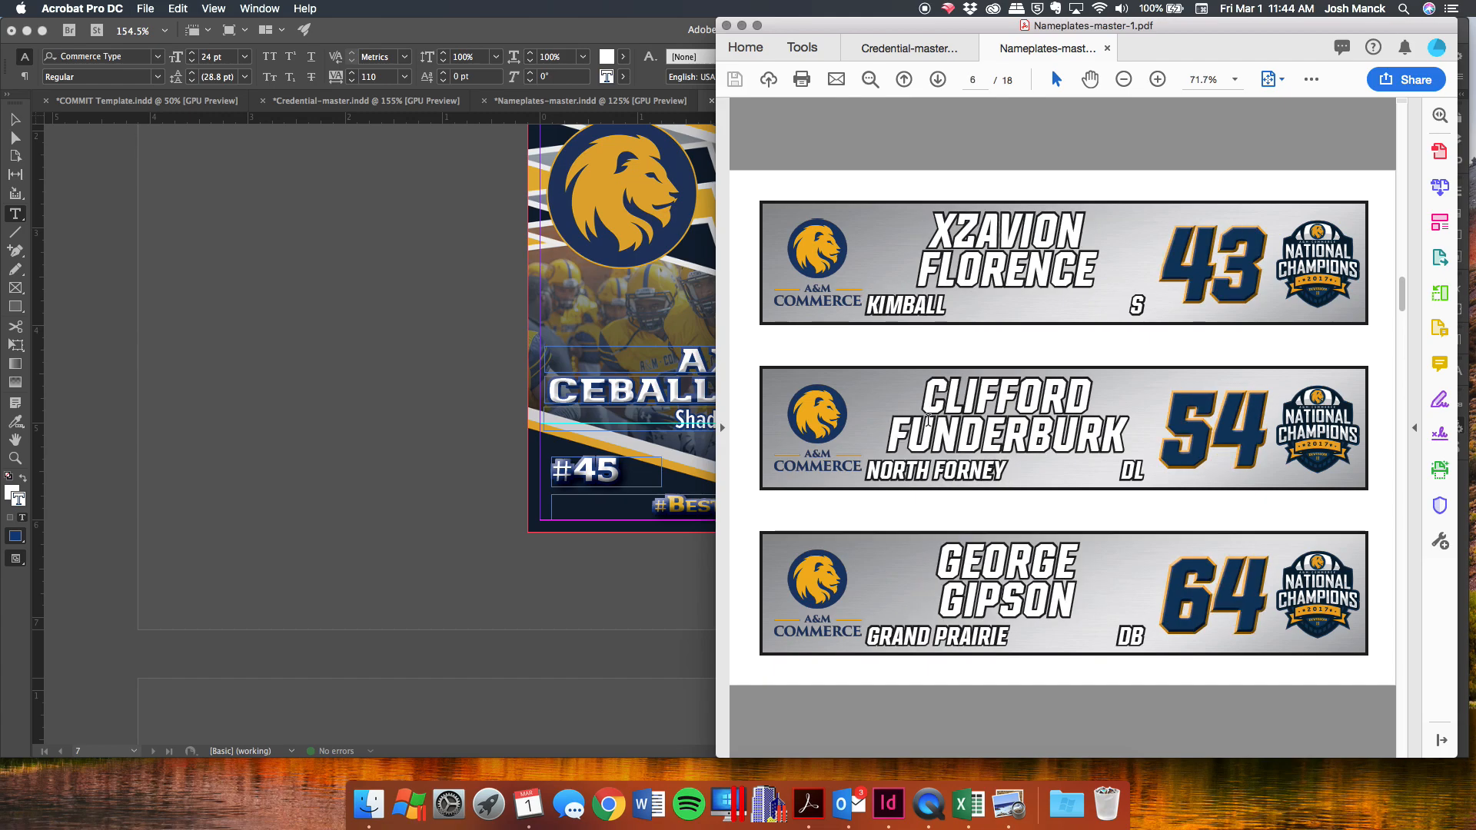
{"action": "scroll", "coordinate": [927, 421], "scroll_direction": "down", "scroll_amount": 2}
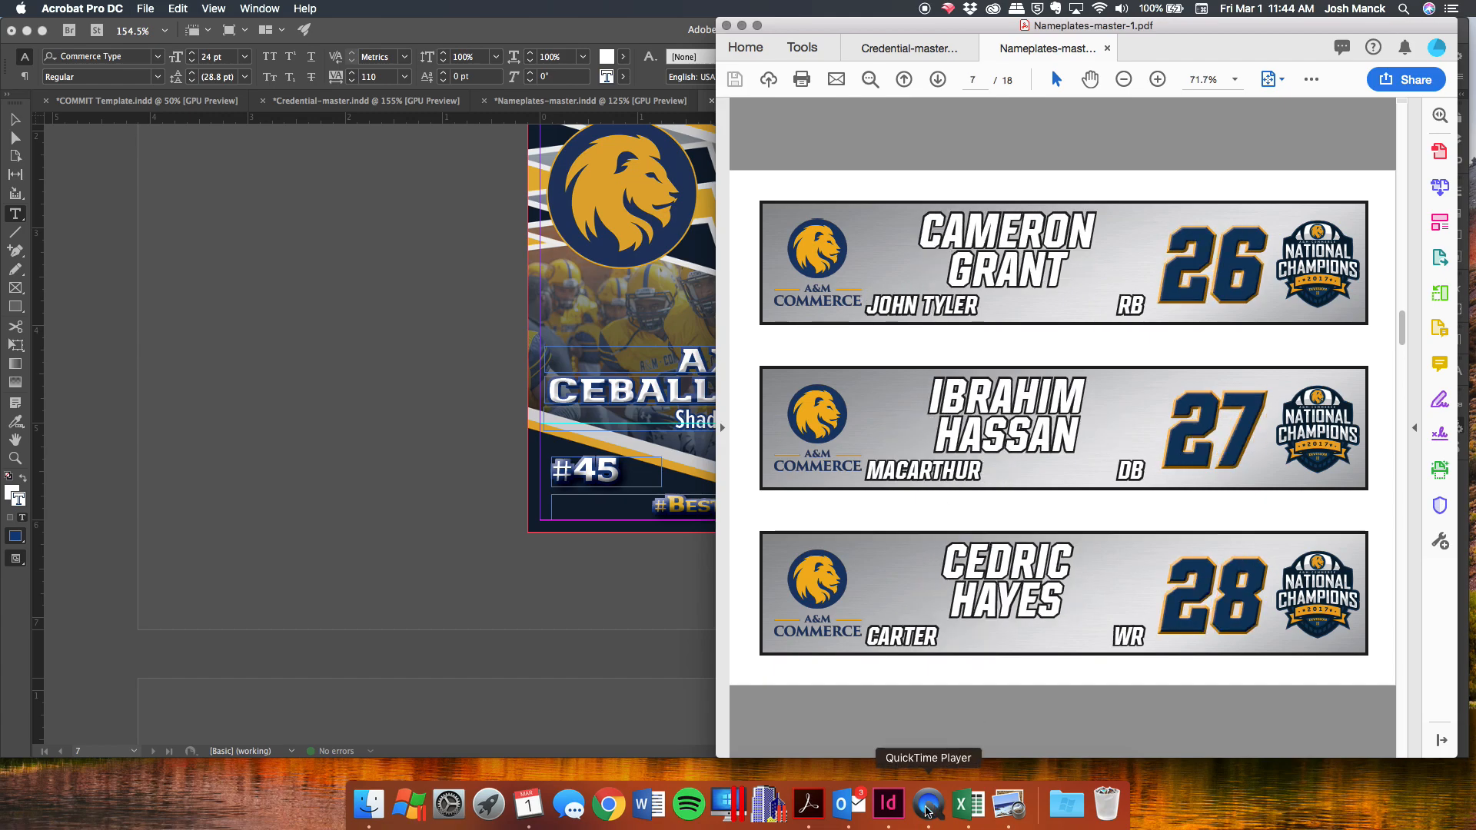
{"action": "left_click", "coordinate": [928, 805]}
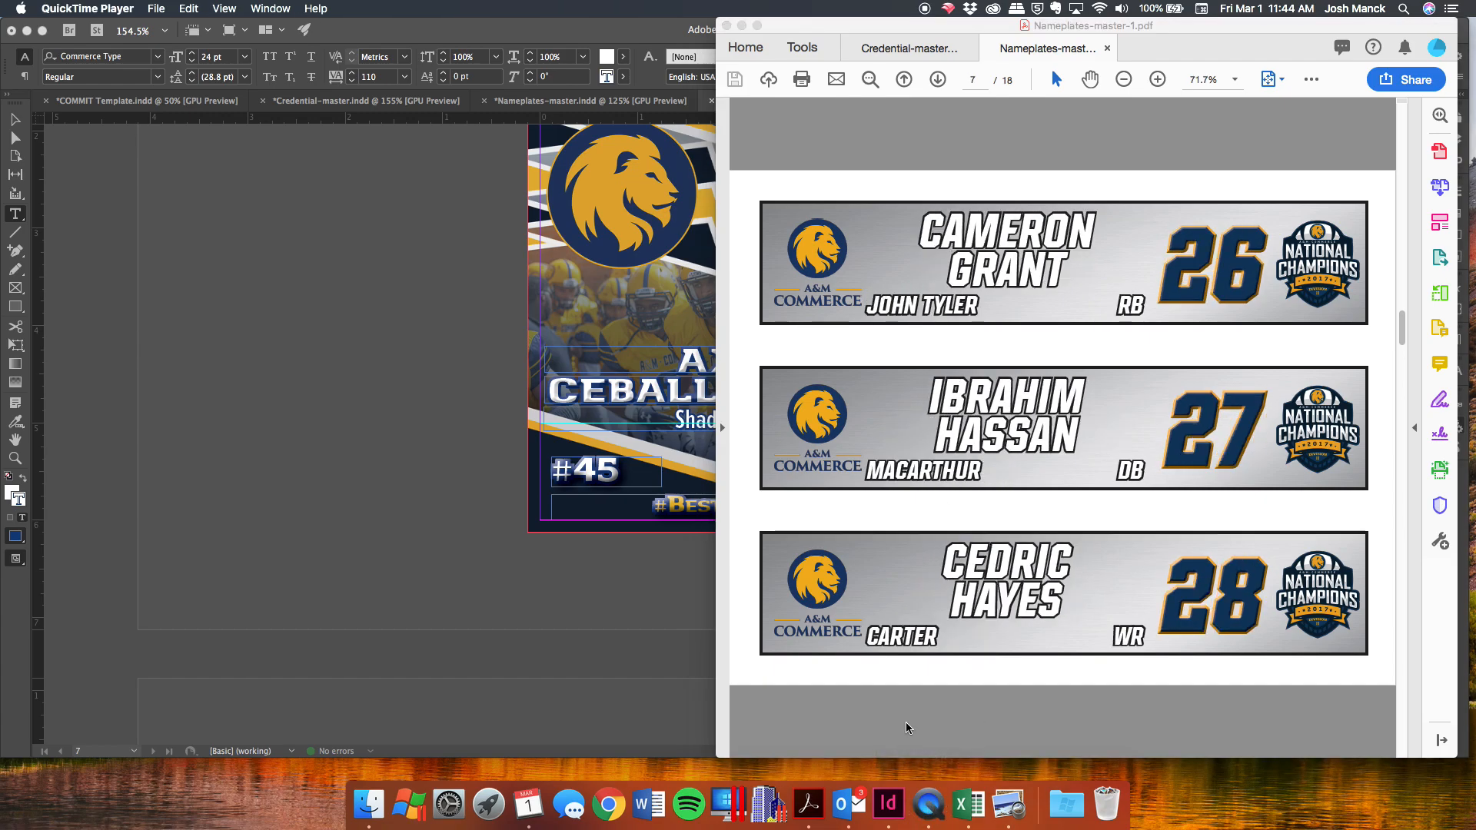